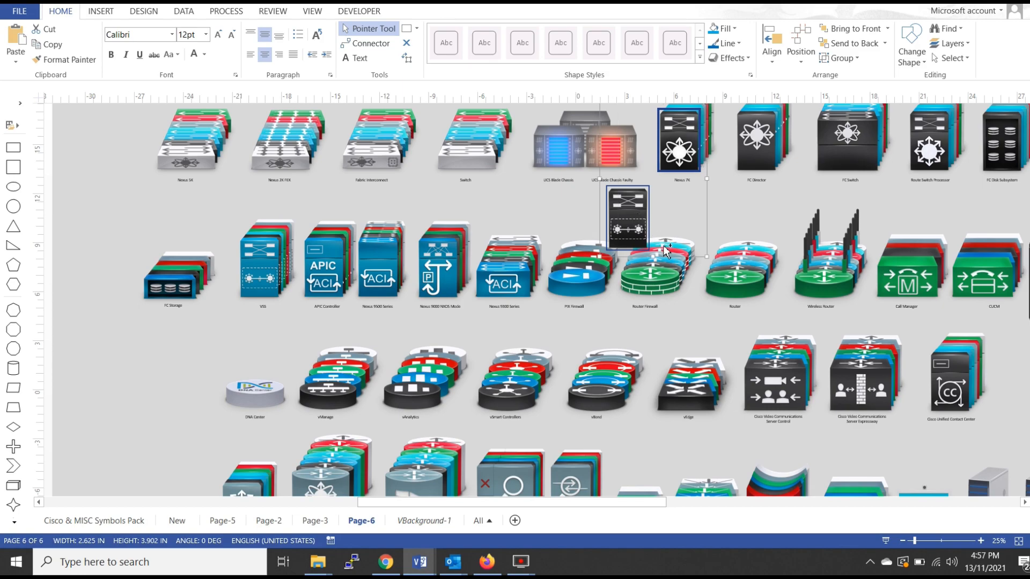
# Cut the copied VSS and Nexus 7K symbols out of the symbols pack and paste them into the Tutorial Diagram drawing
pyautogui.click(713, 205)
pyautogui.moveTo(678, 155); pyautogui.dragTo(702, 223)
pyautogui.click(627, 214)
pyautogui.keyDown('shift'); pyautogui.click(701, 219); pyautogui.keyUp('shift')
pyautogui.hotkey('ctrl', 'x')
pyautogui.moveTo(424, 566)
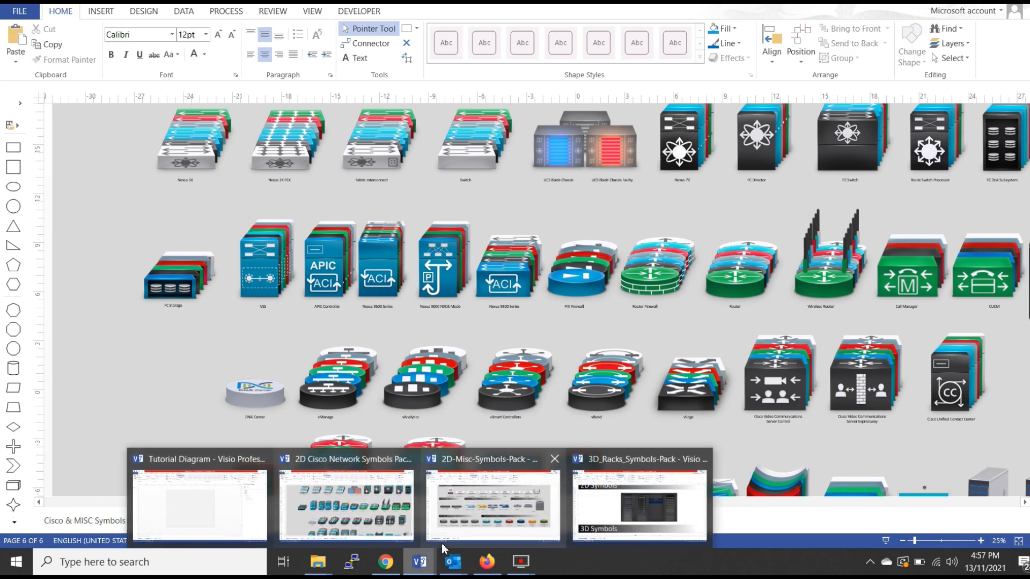
pyautogui.click(204, 509)
pyautogui.hotkey('ctrl', 'v')
# Arrange the two pasted symbols on the left side of the page, with the VSS symbol directly above the Nexus 7K symbol
pyautogui.click(611, 342)
pyautogui.moveTo(480, 304); pyautogui.dragTo(727, 361)
pyautogui.click(597, 376)
pyautogui.moveTo(421, 336); pyautogui.dragTo(381, 248)
pyautogui.click(379, 249)
pyautogui.moveTo(450, 155); pyautogui.dragTo(287, 283)
pyautogui.click(418, 317)
pyautogui.moveTo(713, 375); pyautogui.dragTo(364, 365)
pyautogui.click(432, 325)
pyautogui.click(456, 237)
pyautogui.moveTo(452, 161); pyautogui.dragTo(269, 262)
pyautogui.click(363, 214)
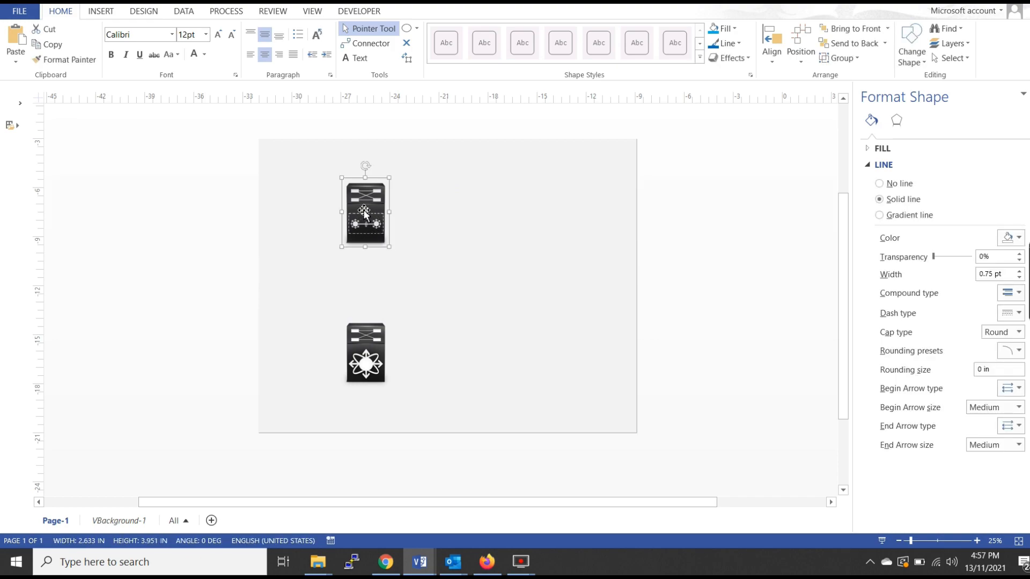
# Duplicate the VSS symbol level with the original on the page's right side, and move the Nexus 7K symbol down to the bottom edge
pyautogui.click(439, 236)
pyautogui.click(373, 240)
pyautogui.moveTo(364, 208); pyautogui.dragTo(533, 239)
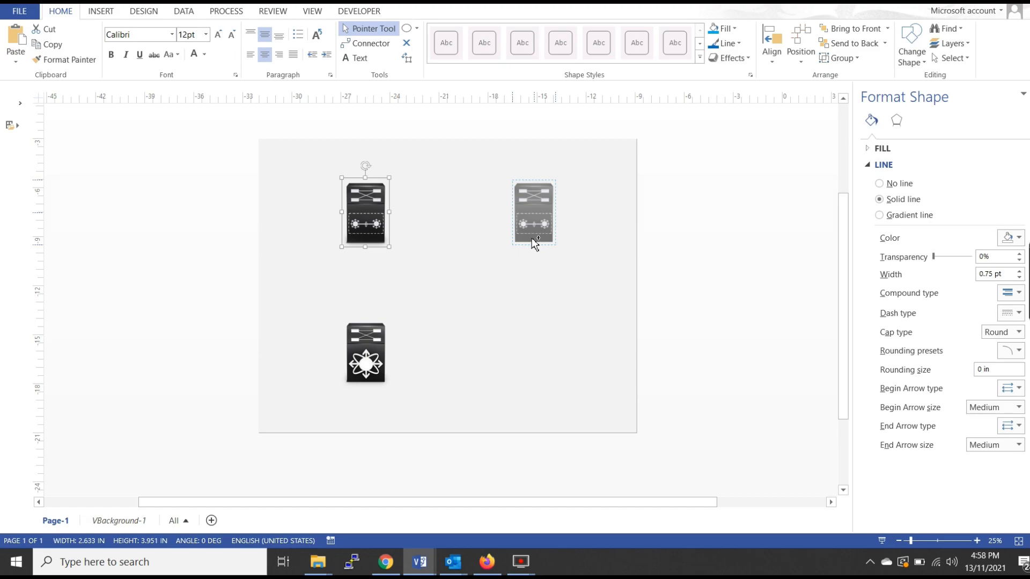
pyautogui.moveTo(534, 244); pyautogui.dragTo(532, 242)
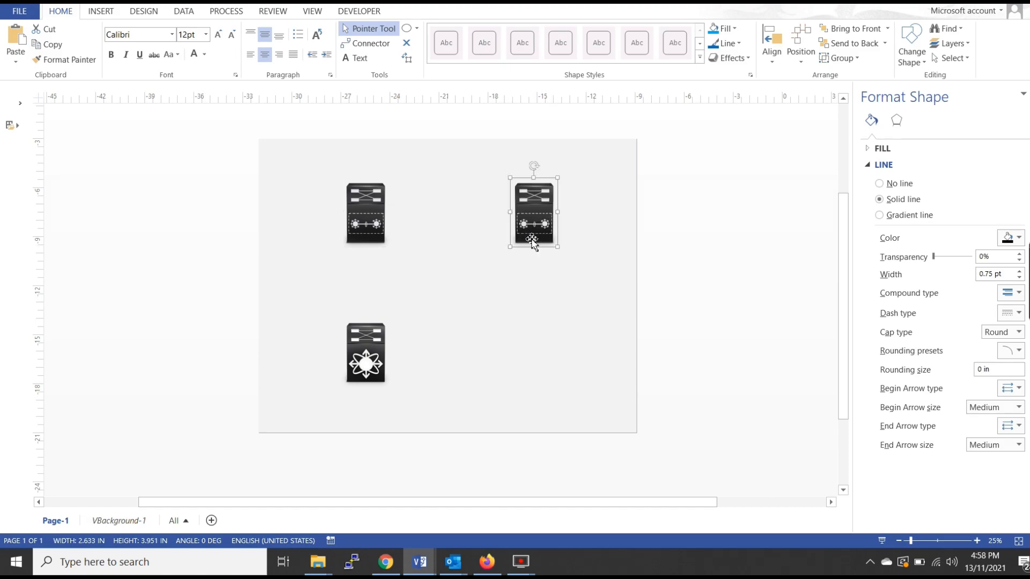
pyautogui.click(506, 218)
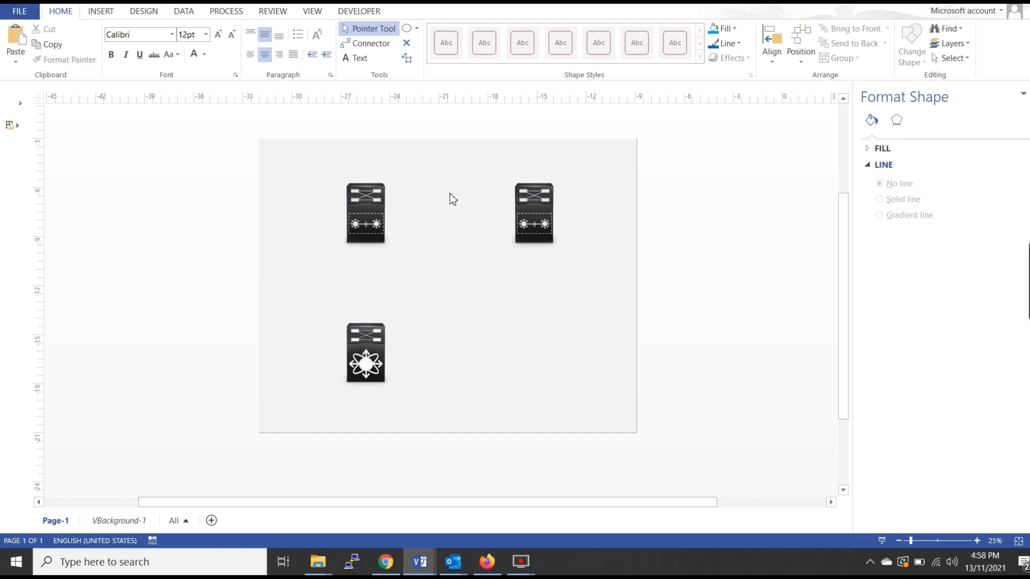
pyautogui.moveTo(378, 366); pyautogui.dragTo(378, 413)
pyautogui.click(386, 321)
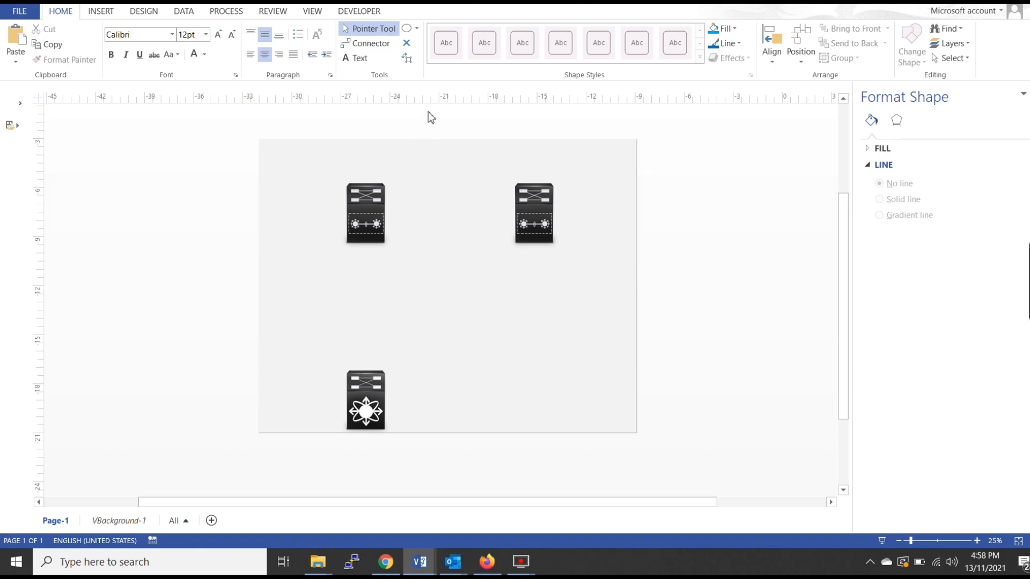
# Draw a rectangle about 16.3 in wide and 8.5 in high around the two VSS symbols
pyautogui.click(417, 28)
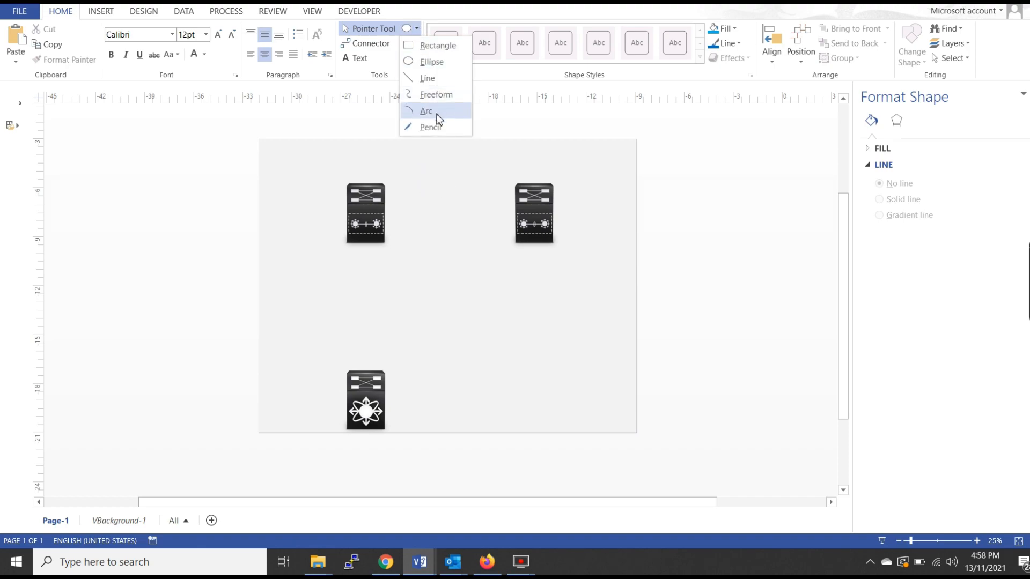
pyautogui.click(427, 46)
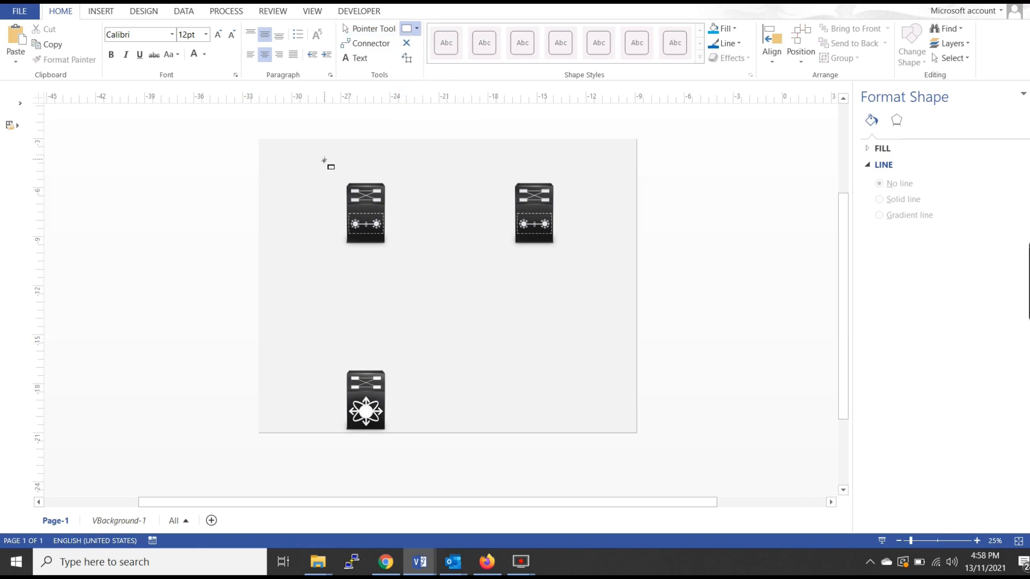
pyautogui.moveTo(321, 148); pyautogui.dragTo(587, 286)
pyautogui.hotkey('ctrl', '1')
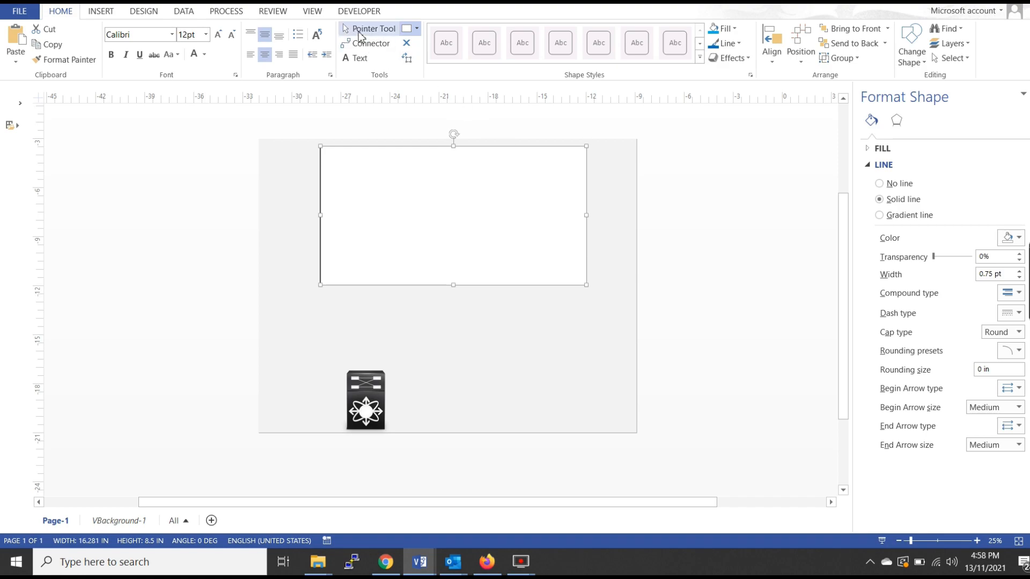
pyautogui.click(599, 199)
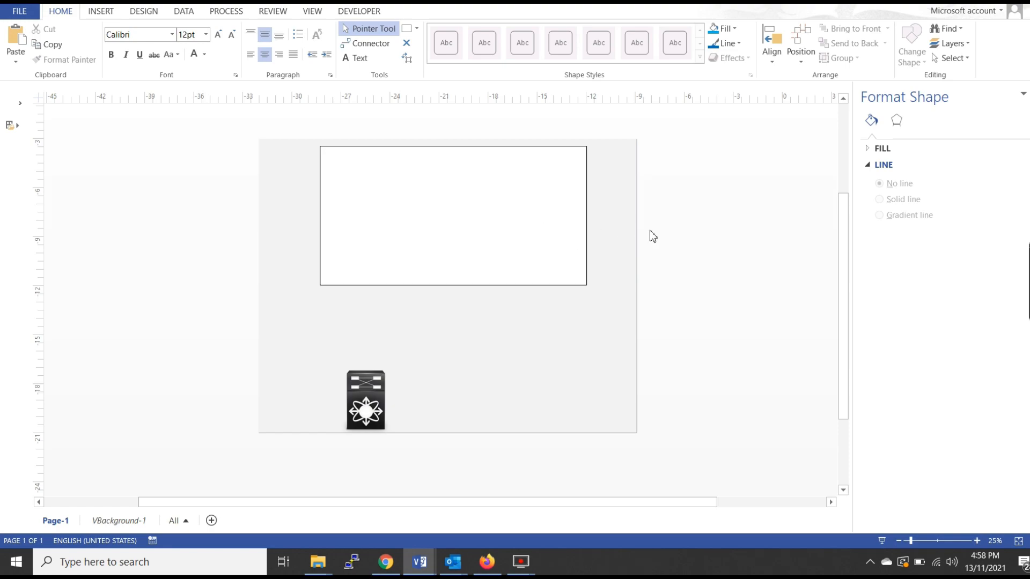
# Send the rectangle to the back, behind the two VSS symbols
pyautogui.click(538, 175)
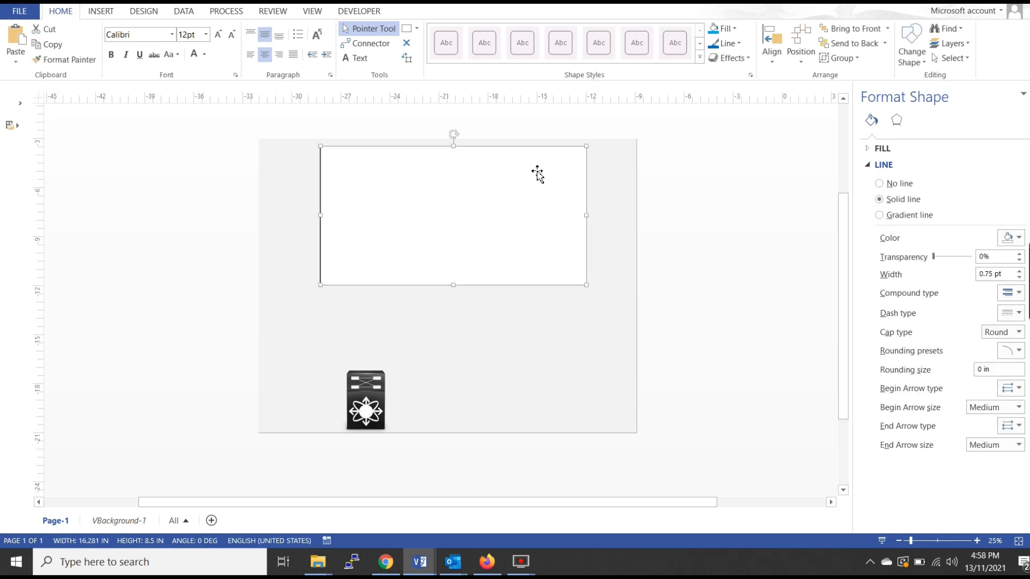
pyautogui.rightClick(536, 172)
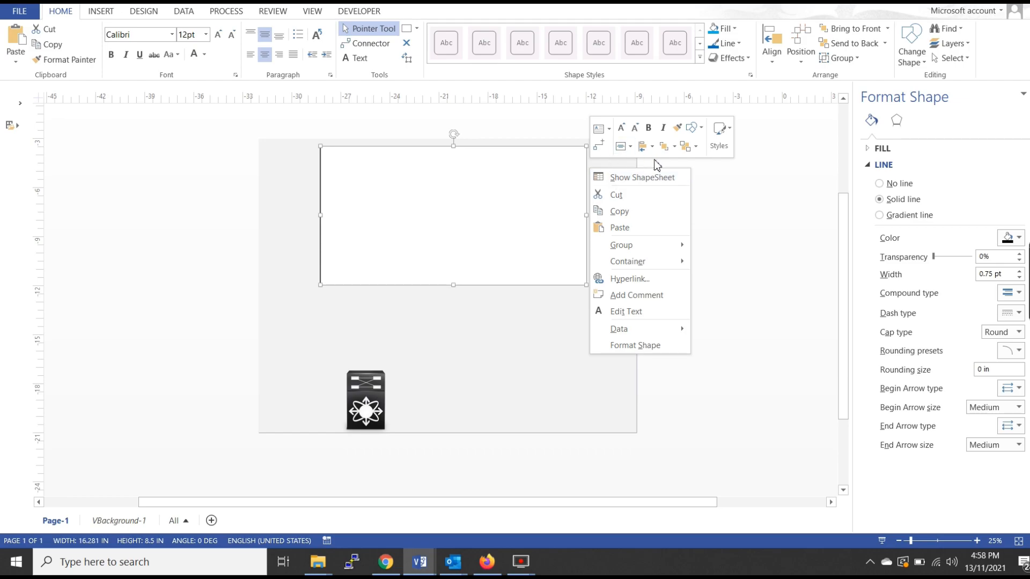
pyautogui.click(696, 148)
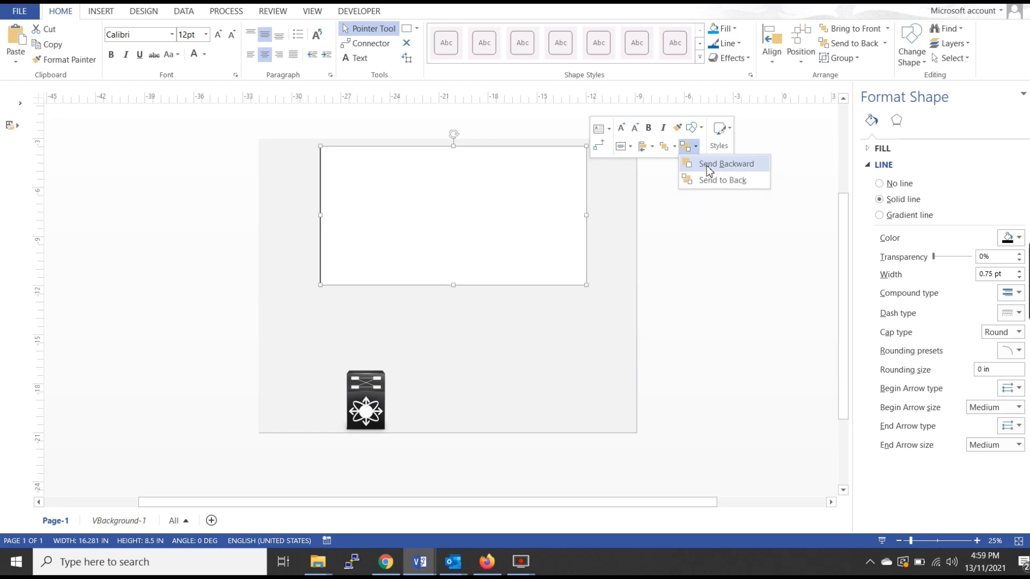
pyautogui.click(734, 181)
pyautogui.click(645, 236)
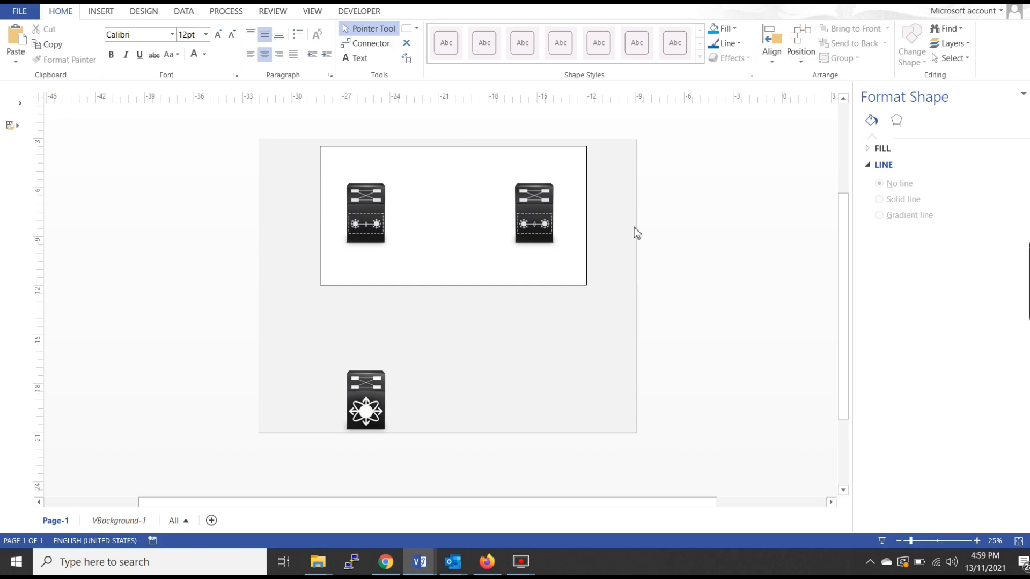
# Shift the rectangle slightly left so it is centred around the two VSS symbols
pyautogui.click(479, 242)
pyautogui.moveTo(478, 240); pyautogui.dragTo(471, 240)
pyautogui.click(728, 278)
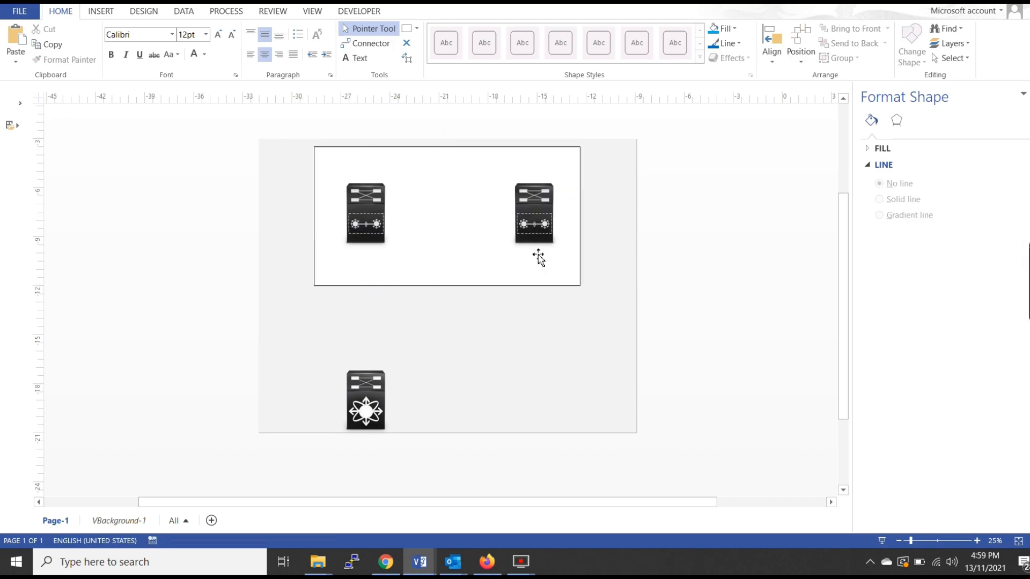
# Open the advanced line options for the rectangle around the VSS symbols
pyautogui.scroll(3, 483, 248)
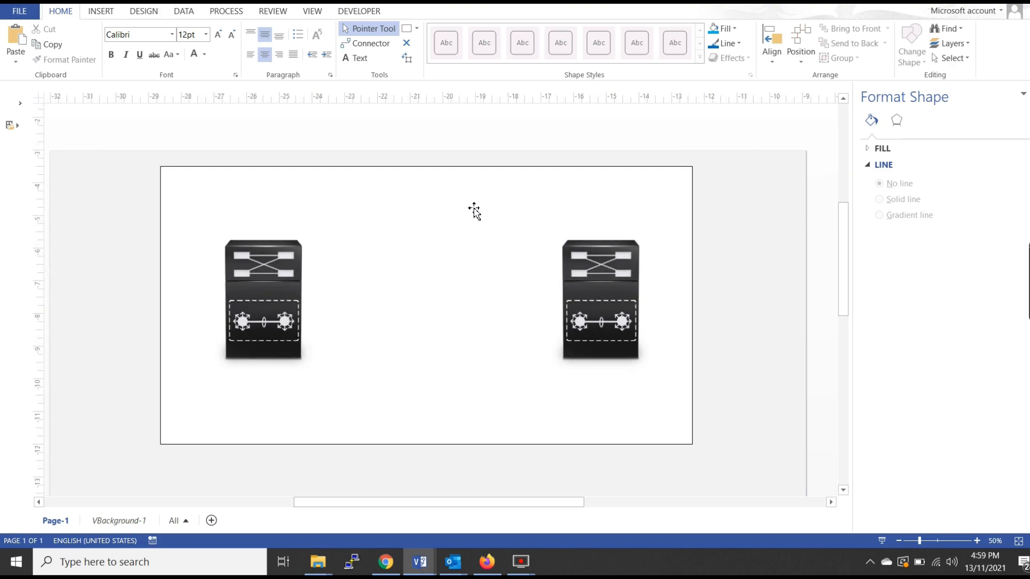
pyautogui.click(640, 185)
pyautogui.click(707, 178)
pyautogui.click(684, 180)
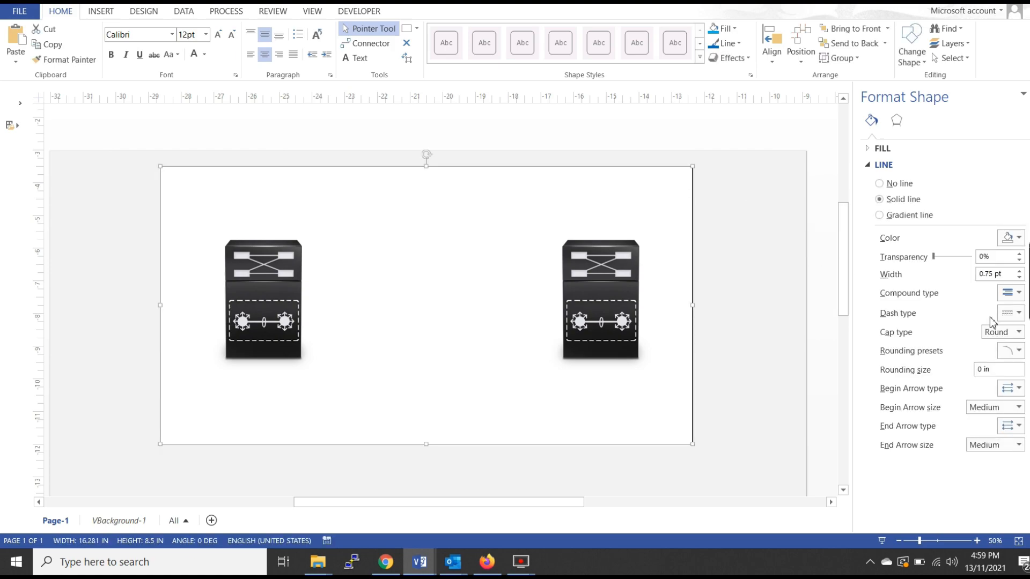
pyautogui.click(746, 189)
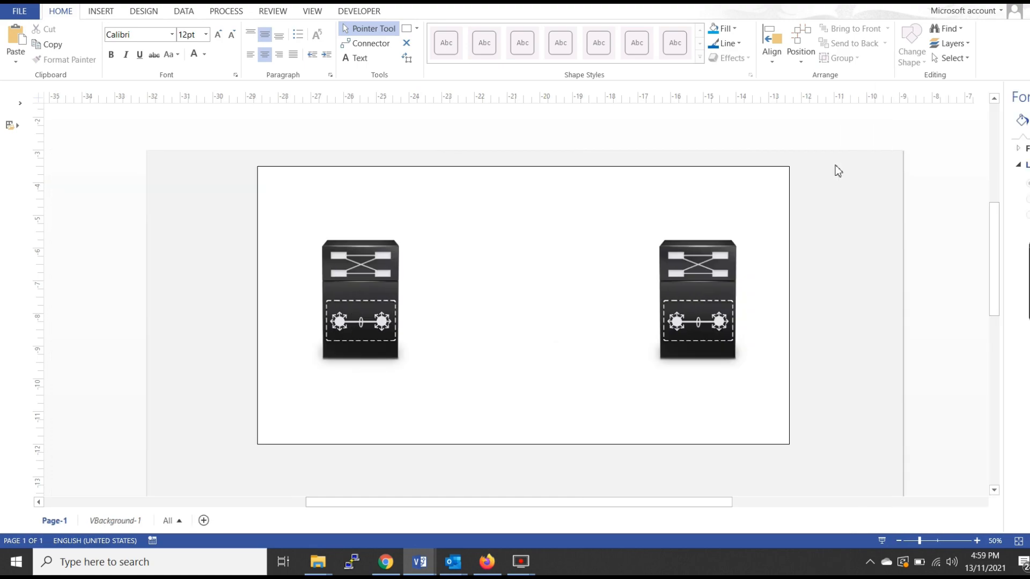
pyautogui.click(638, 172)
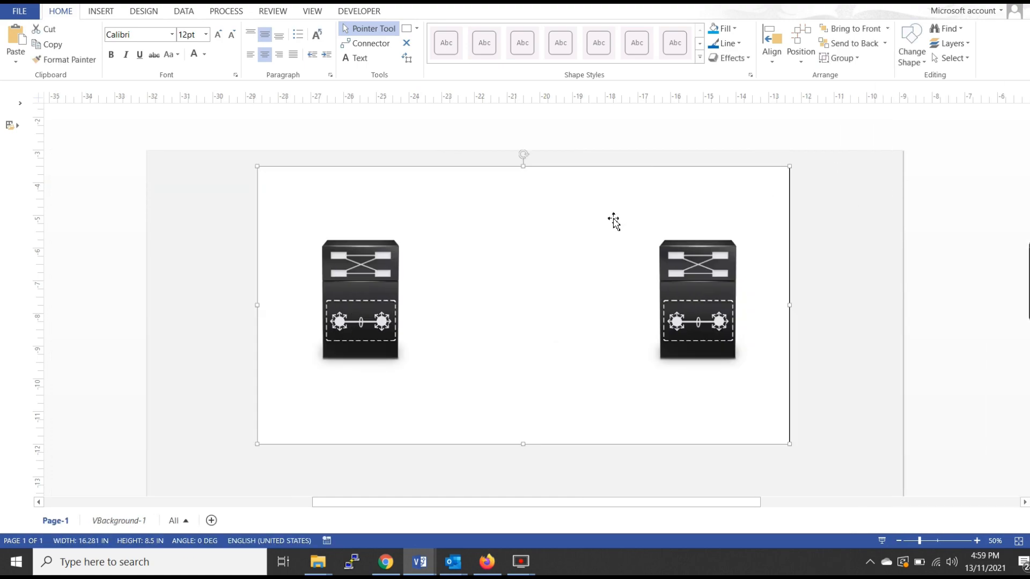
pyautogui.click(741, 52)
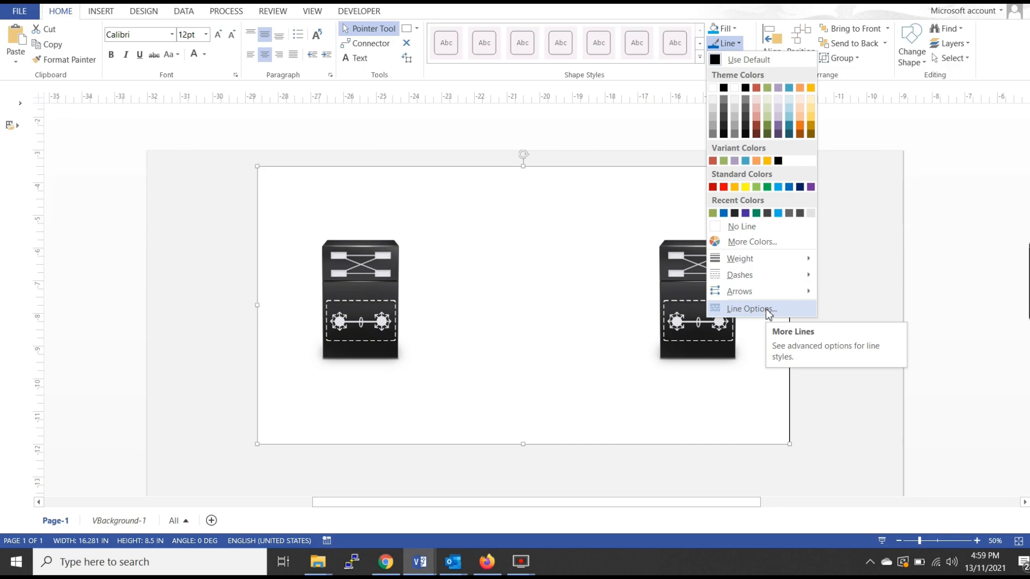
pyautogui.click(410, 142)
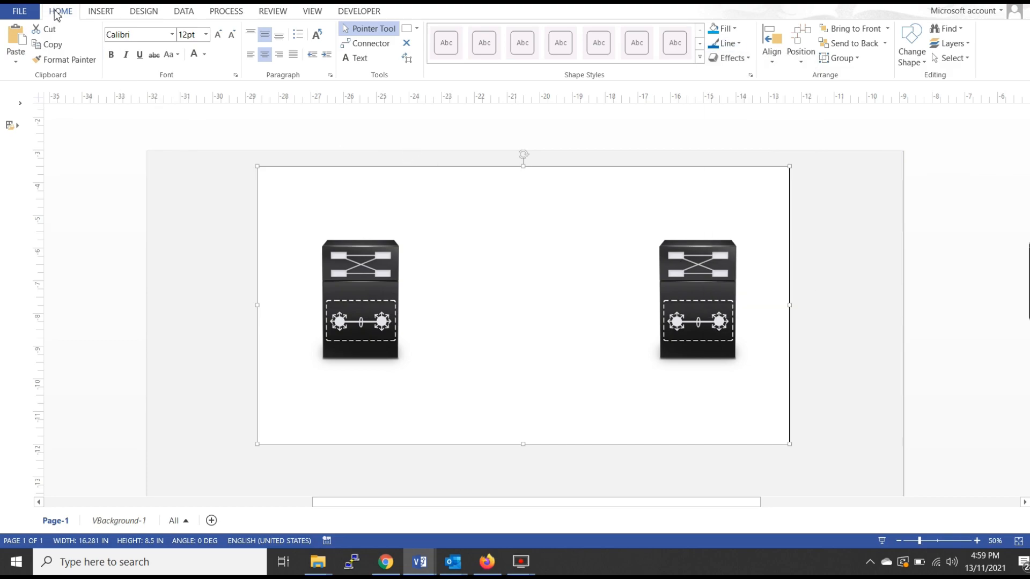
pyautogui.click(739, 47)
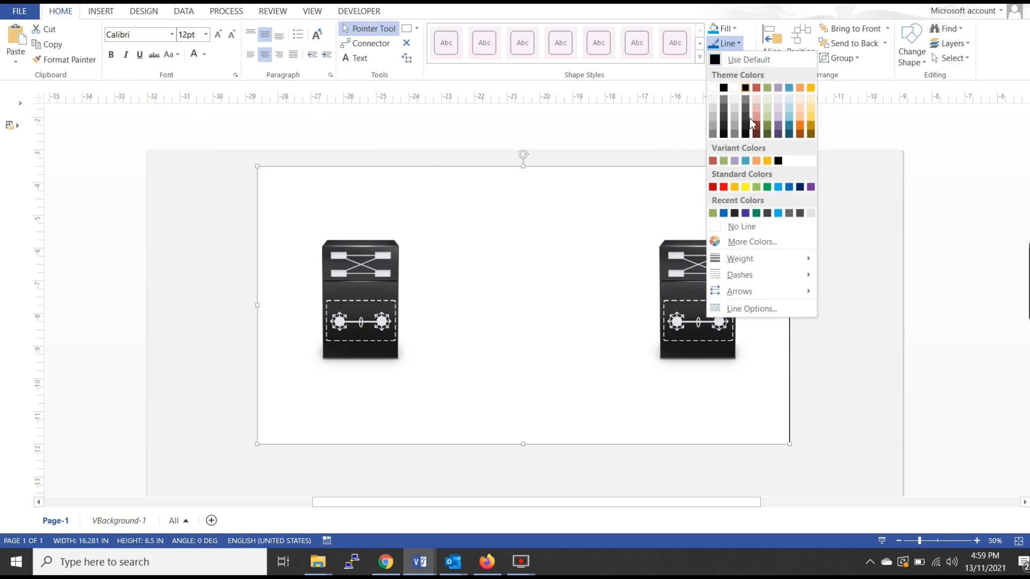
pyautogui.click(790, 308)
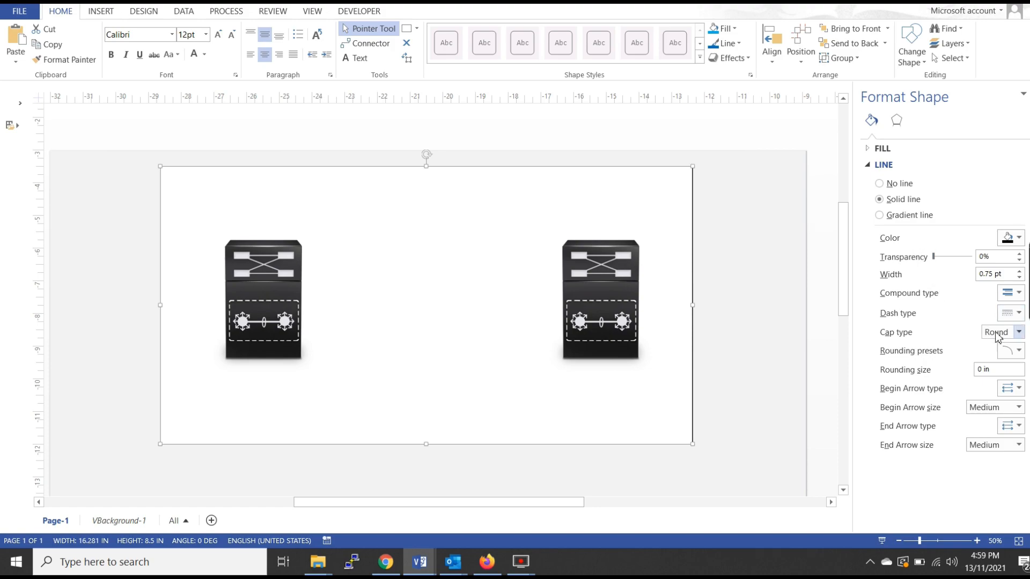
# Apply the very small rounding preset, 0.125 in, to the rectangle's corners
pyautogui.click(1019, 351)
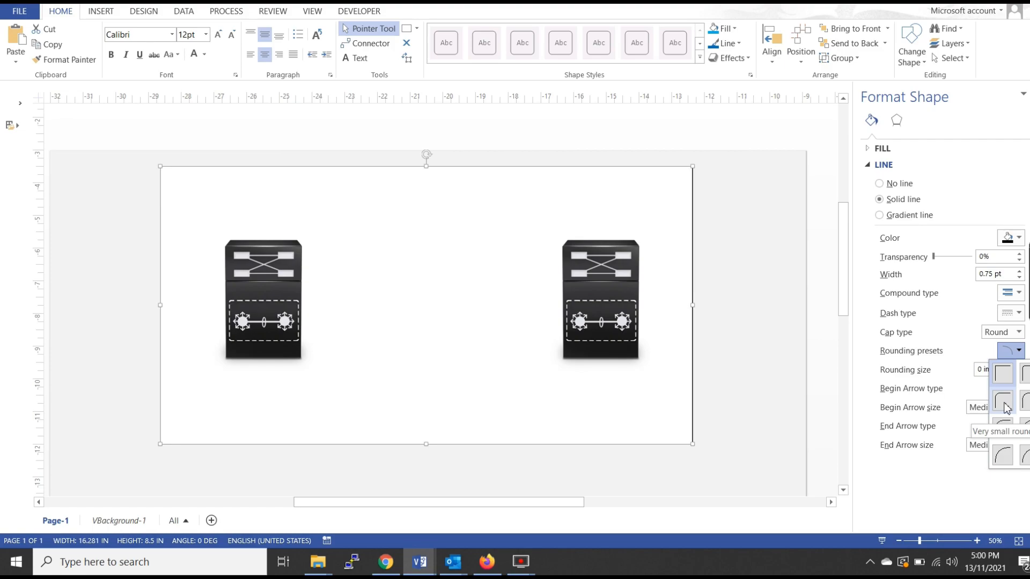
pyautogui.click(1005, 406)
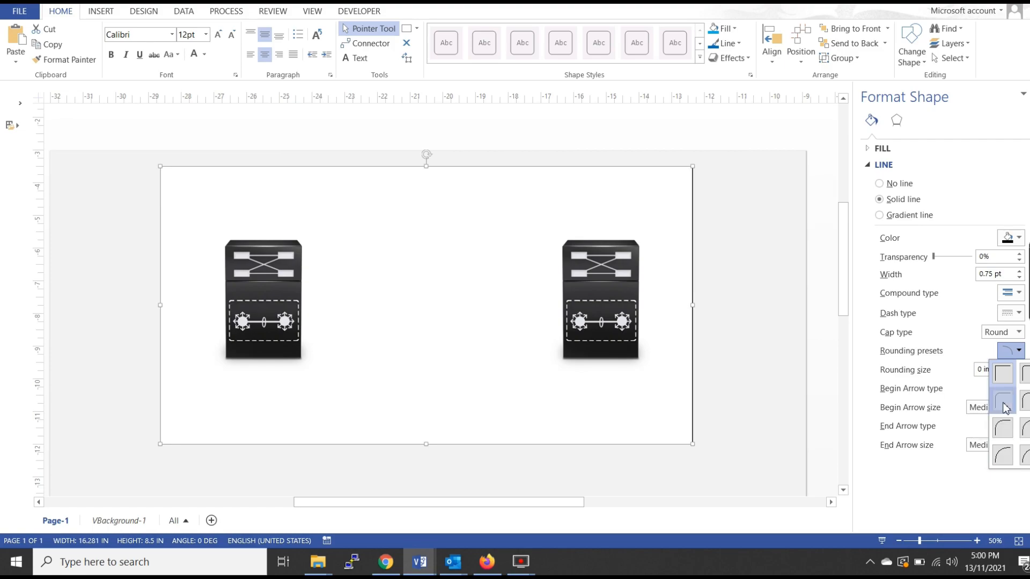
pyautogui.click(717, 145)
# Set the rectangle's outline to dash type 23
pyautogui.click(664, 191)
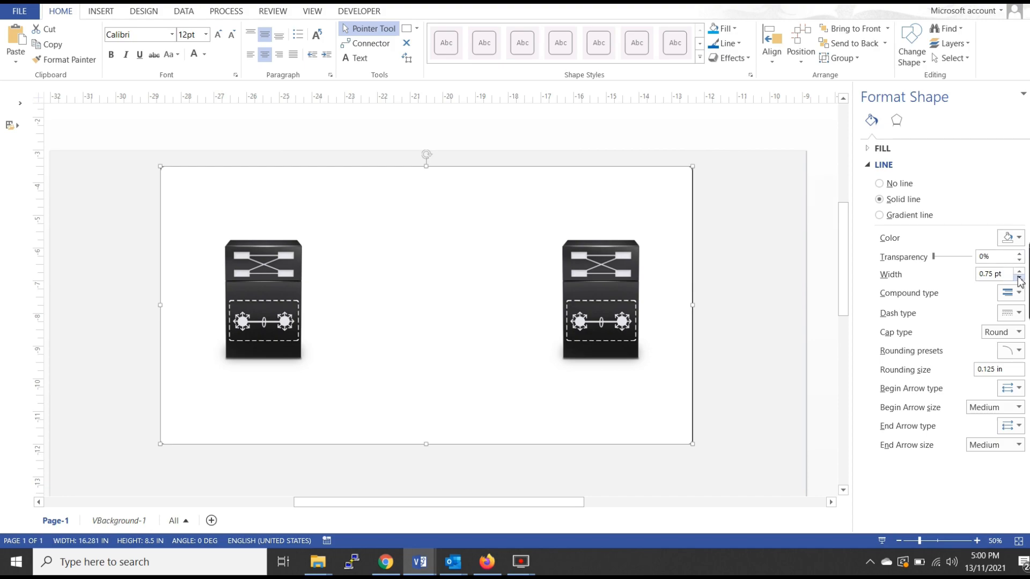
pyautogui.click(1019, 316)
pyautogui.scroll(-5, 1004, 456)
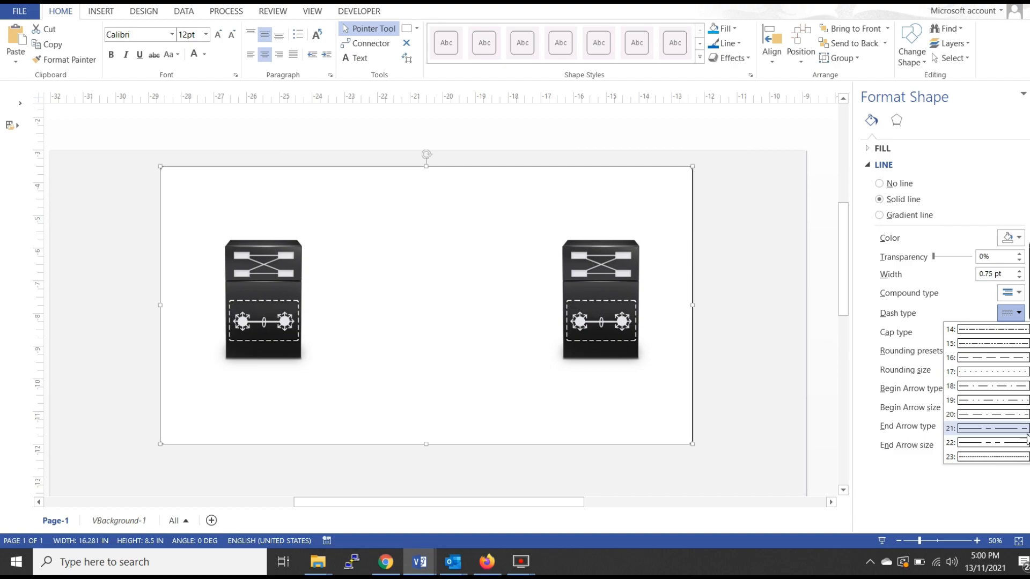
pyautogui.click(1005, 457)
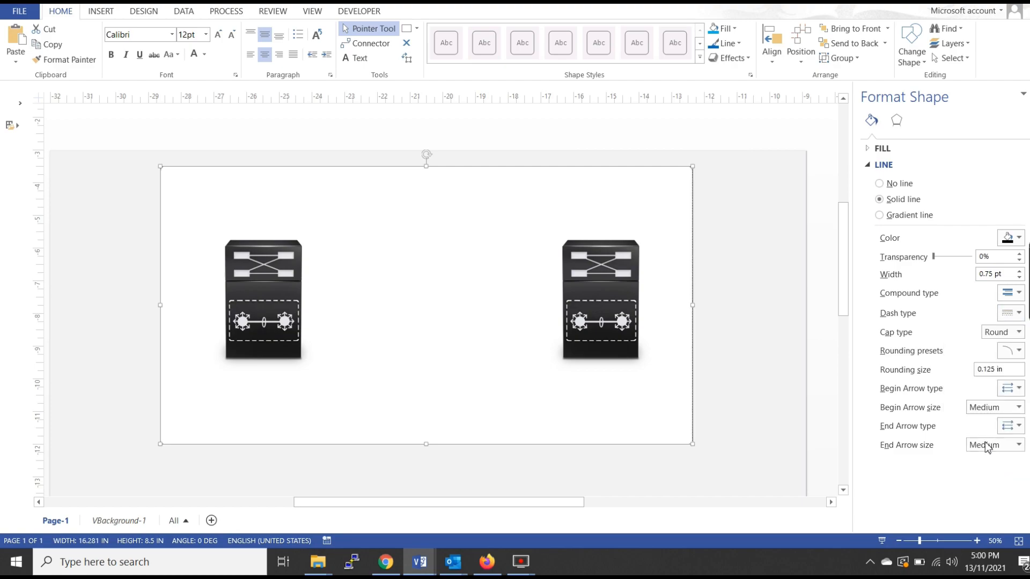
# Increase the rectangle's outline width to 2.5 pt
pyautogui.click(1018, 271)
pyautogui.click(1018, 271)
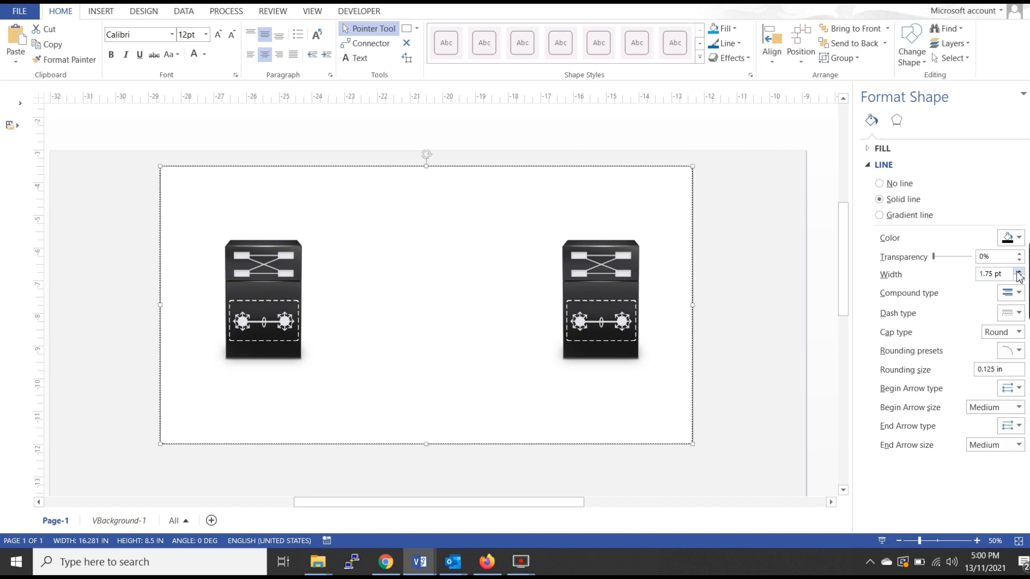
pyautogui.click(1018, 271)
pyautogui.click(1018, 271)
pyautogui.click(1018, 272)
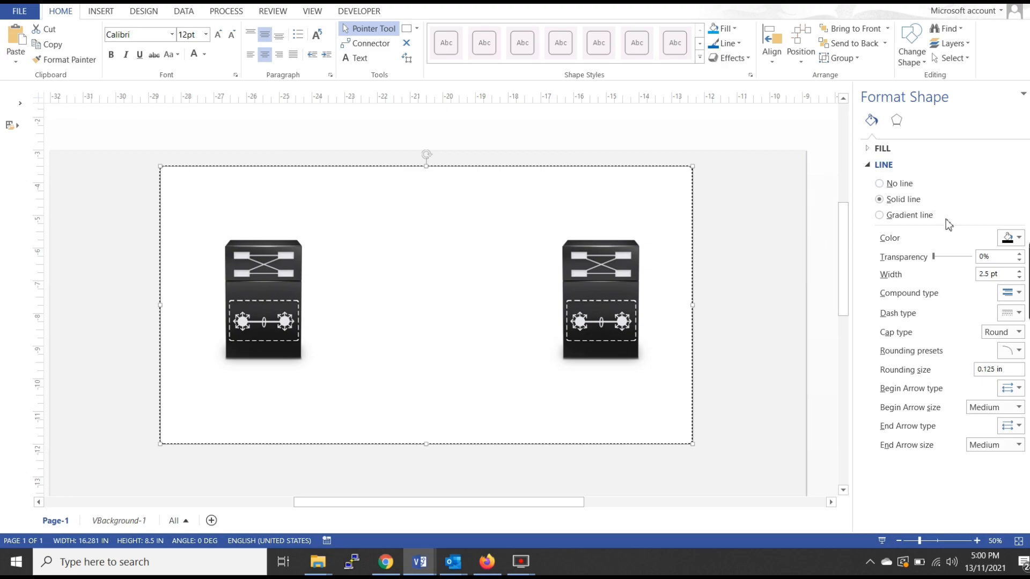
# Change the rectangle's outline colour to the lightest tint of the theme's black
pyautogui.click(1019, 239)
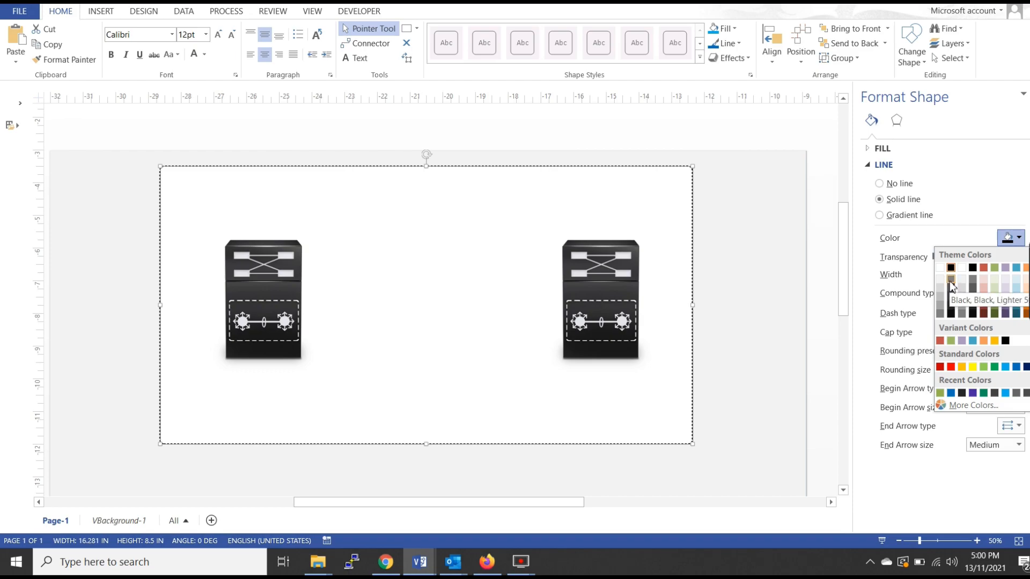
pyautogui.click(949, 281)
pyautogui.click(507, 235)
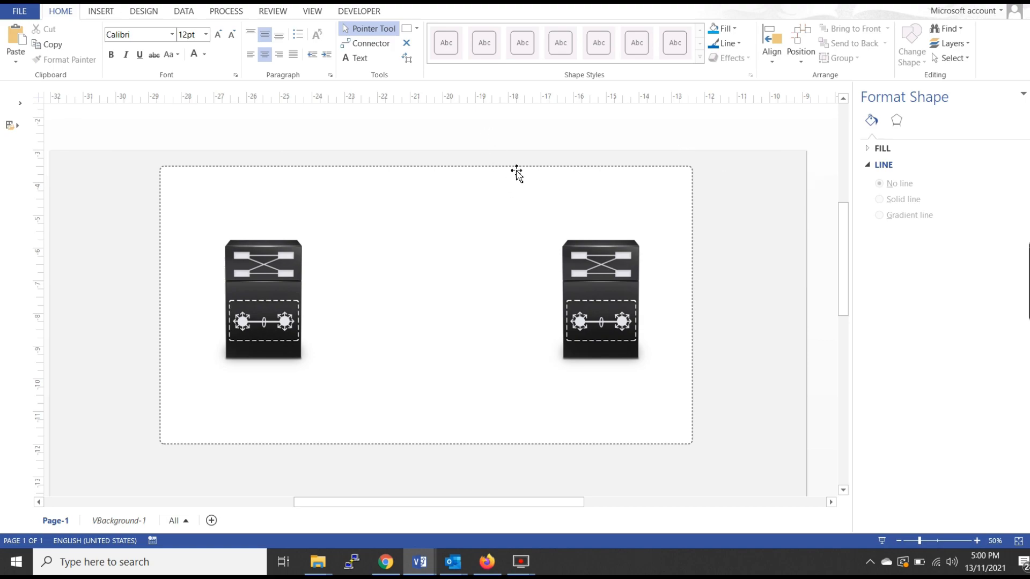
# Draw a horizontal line about 7.9 in long connecting the two VSS symbols at mid-height
pyautogui.click(417, 28)
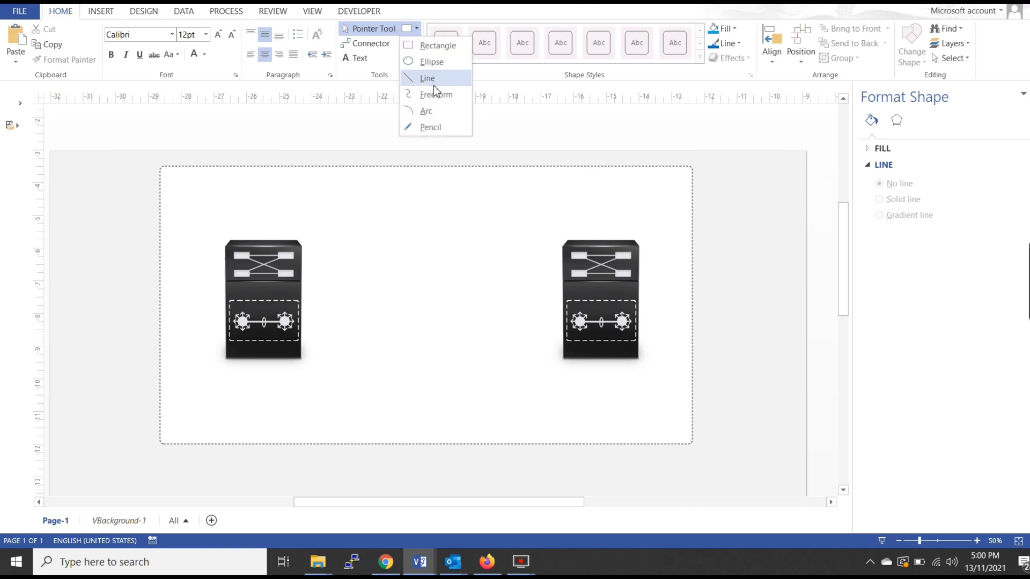
pyautogui.click(425, 79)
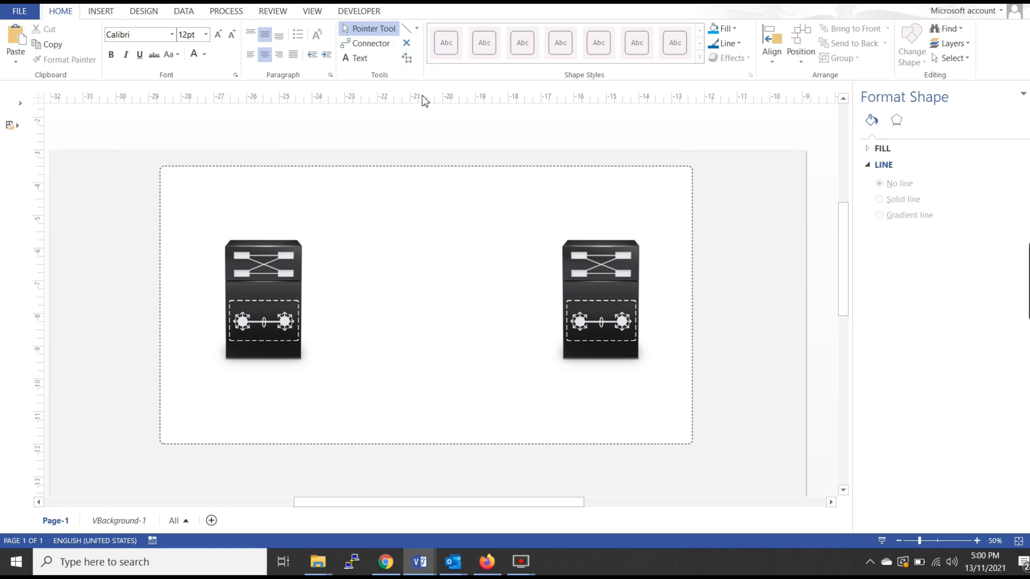
pyautogui.moveTo(302, 289); pyautogui.dragTo(567, 304)
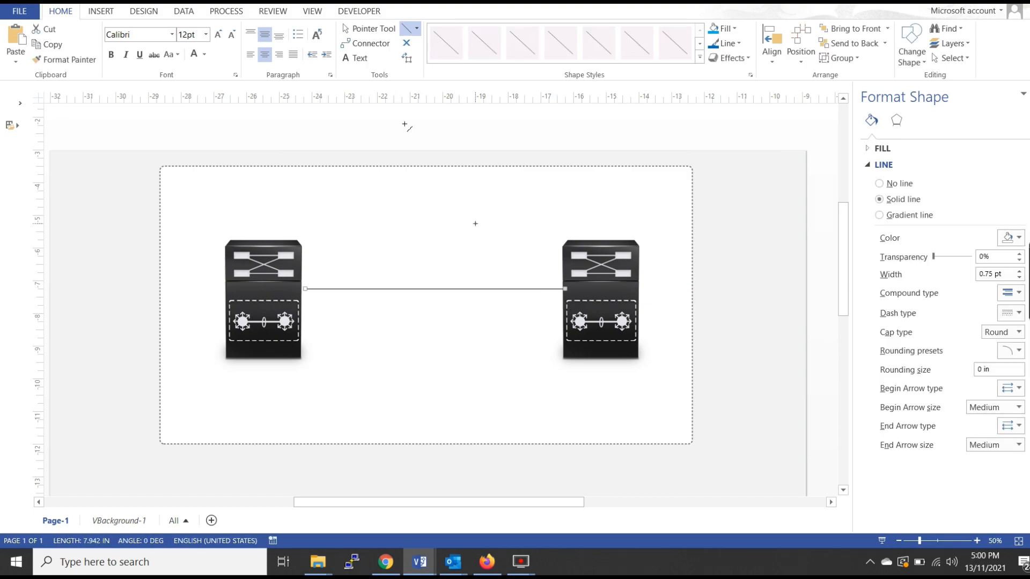
# Extend the connecting line's free end to touch the left VSS symbol, making it about 8.1 in long
pyautogui.click(369, 28)
pyautogui.scroll(2, 316, 295)
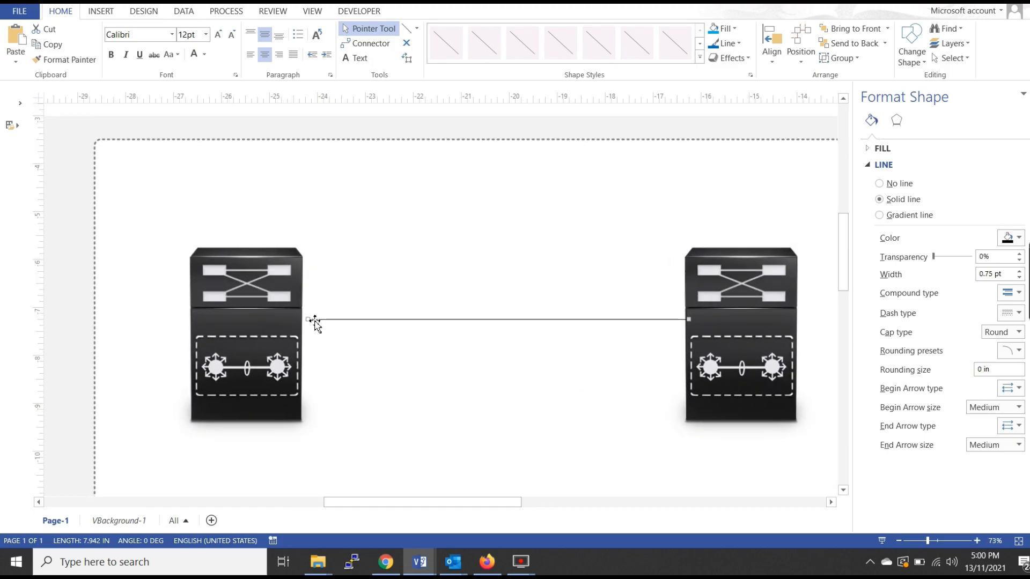
pyautogui.moveTo(309, 319); pyautogui.dragTo(299, 319)
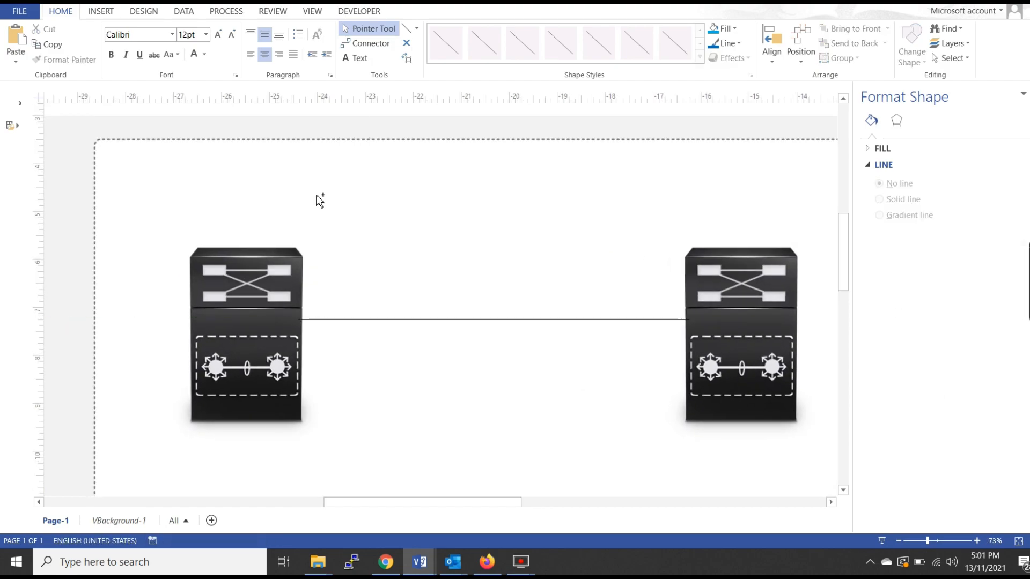
pyautogui.scroll(-2, 395, 269)
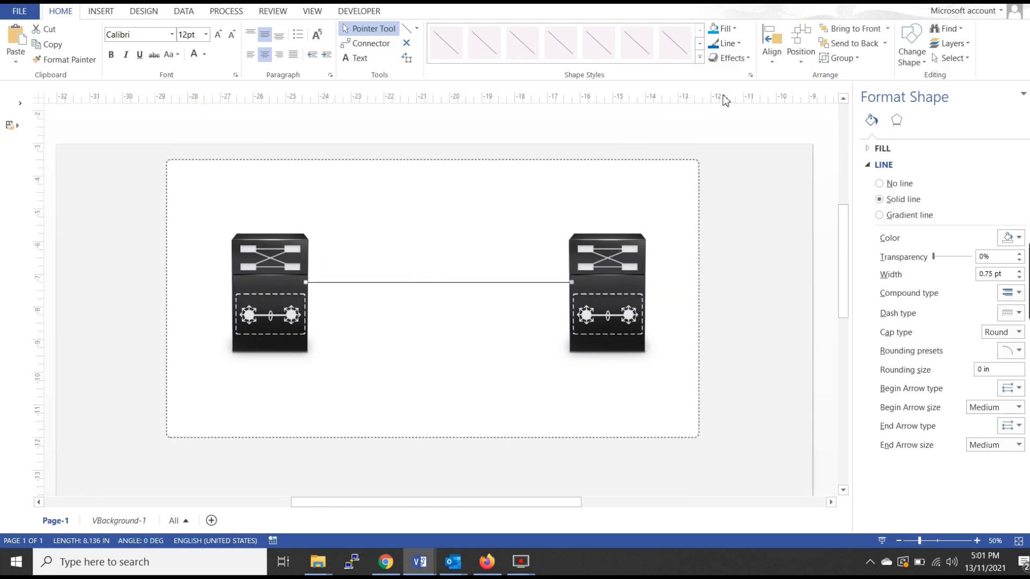
# Set the connecting line's weight to 2¼ pt and place a parallel copy of it just below
pyautogui.click(725, 42)
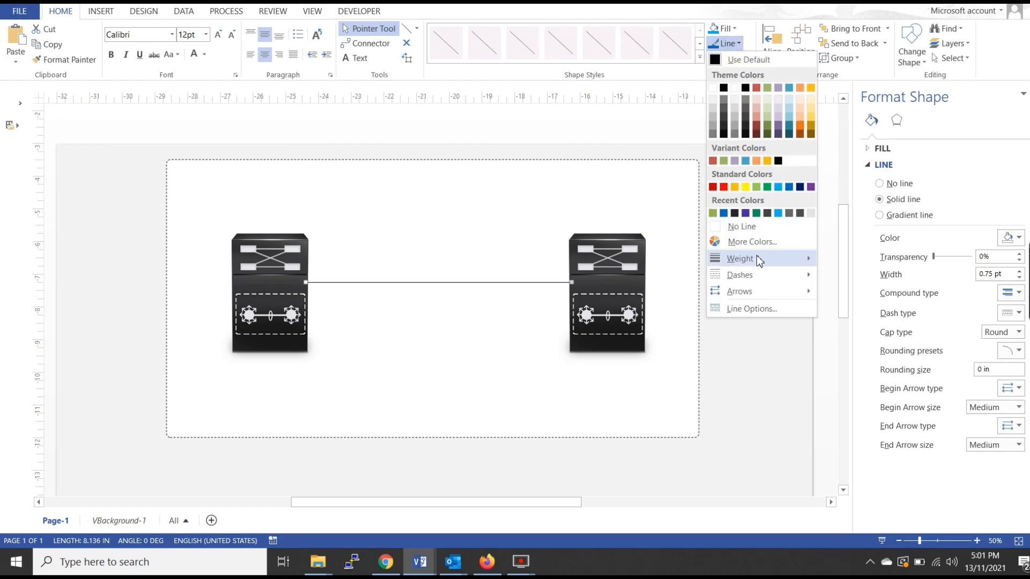
pyautogui.moveTo(758, 259)
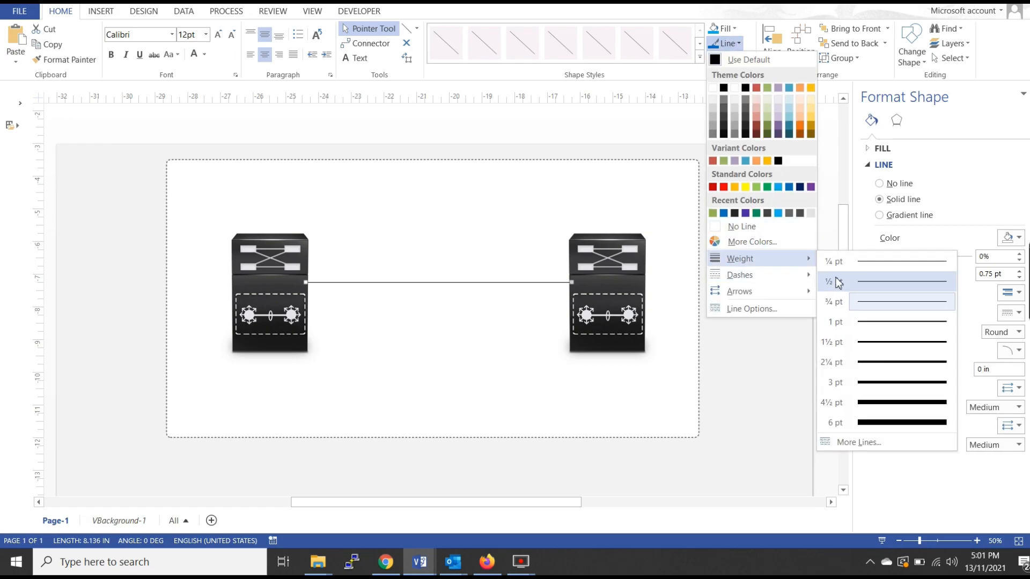
pyautogui.click(876, 368)
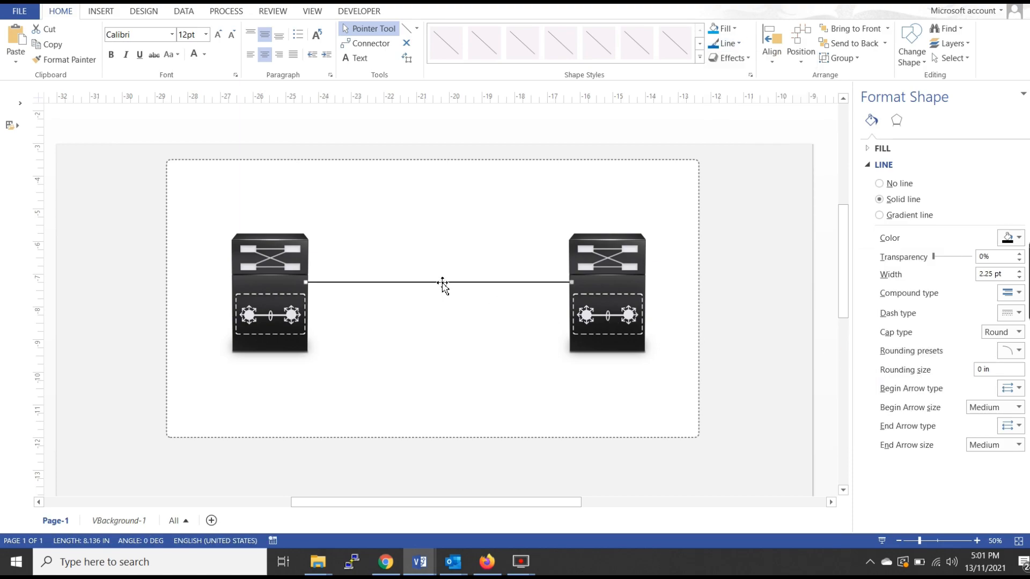
pyautogui.moveTo(442, 283); pyautogui.dragTo(444, 299)
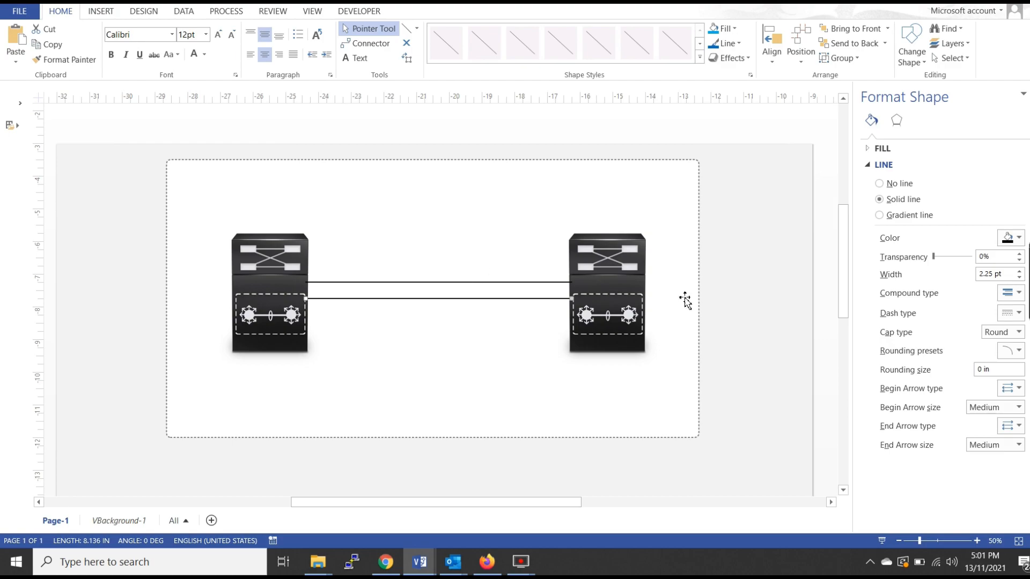
pyautogui.click(745, 294)
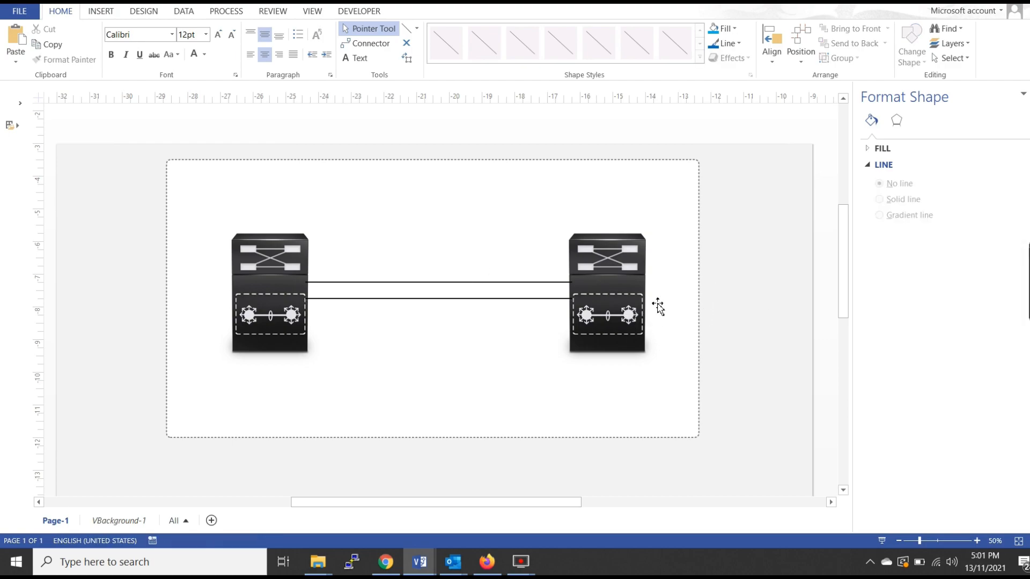
# Bring both VSS symbols to the front so they cover the ends of the two connecting lines
pyautogui.click(613, 317)
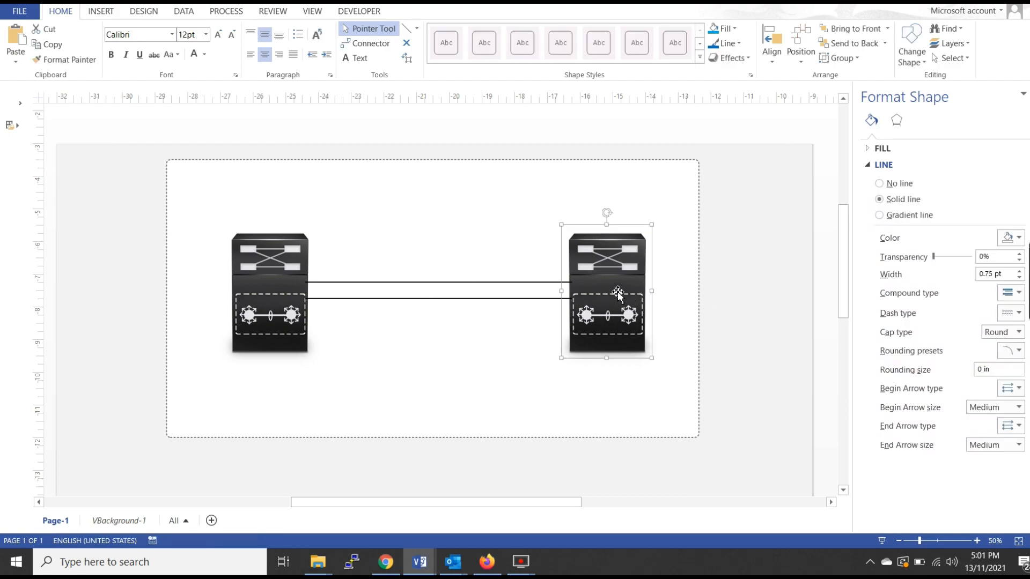
pyautogui.keyDown('shift'); pyautogui.click(284, 270); pyautogui.keyUp('shift')
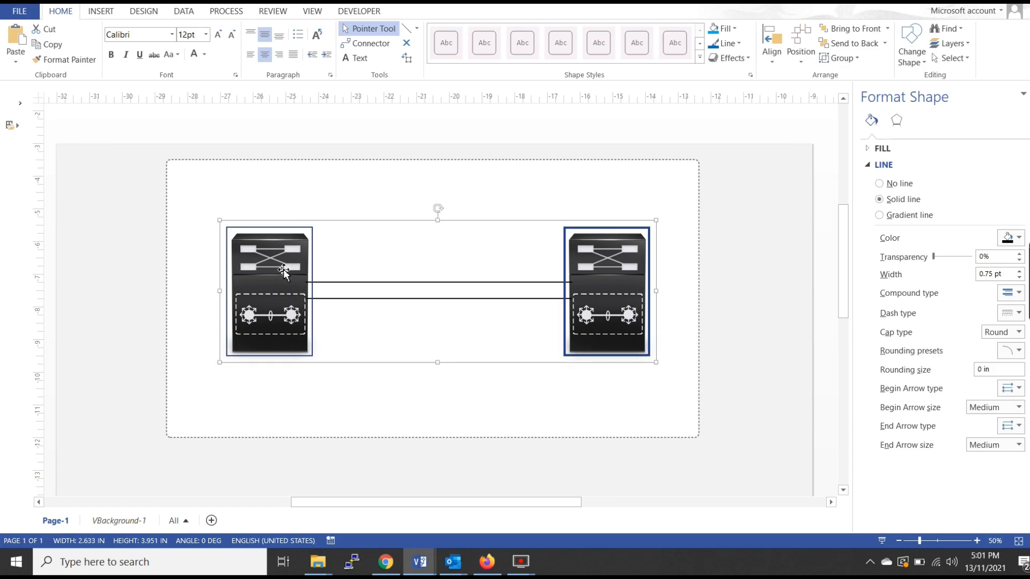
pyautogui.press('XF86MonBrightnessDown')
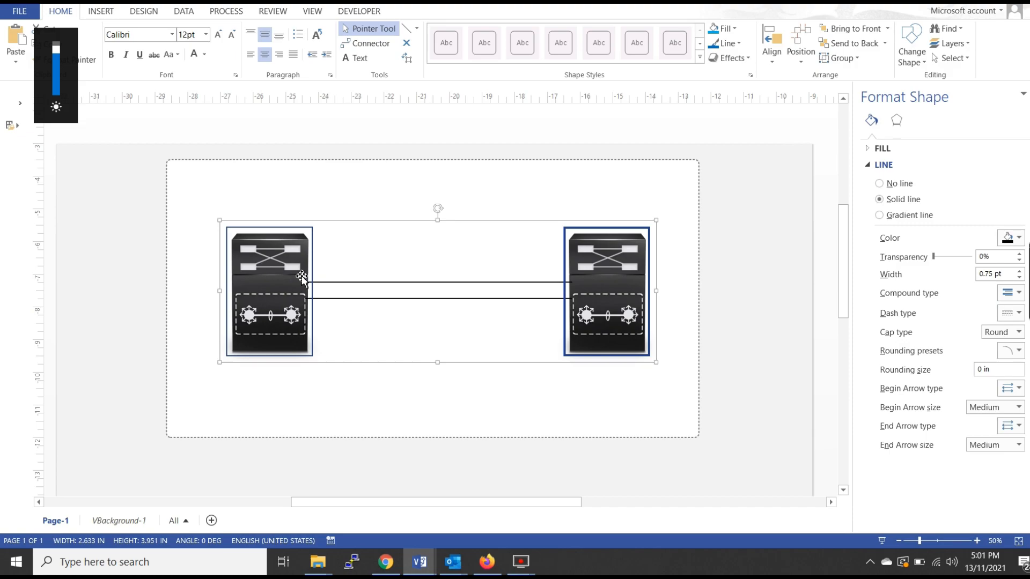
pyautogui.rightClick(291, 264)
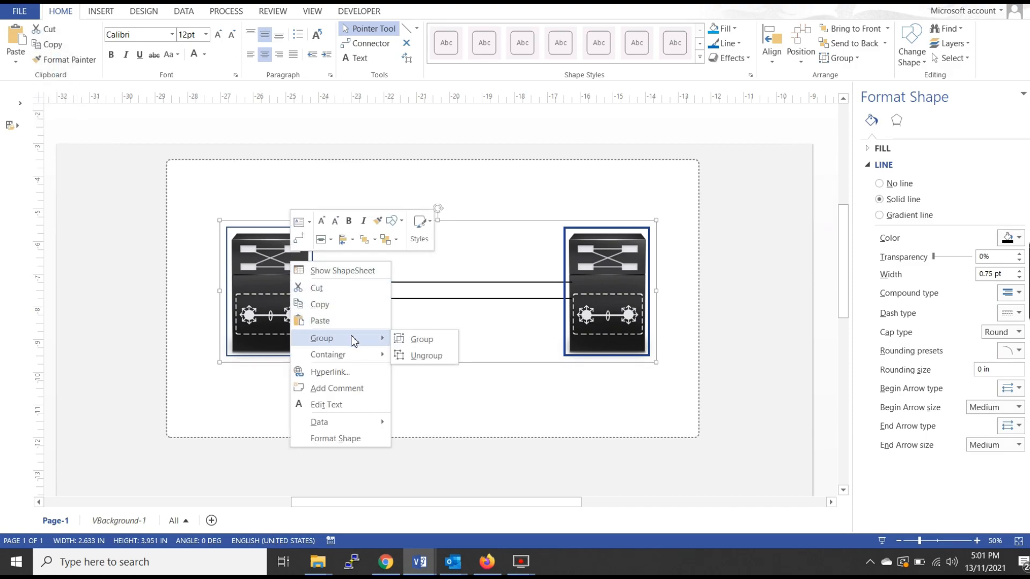
pyautogui.click(375, 240)
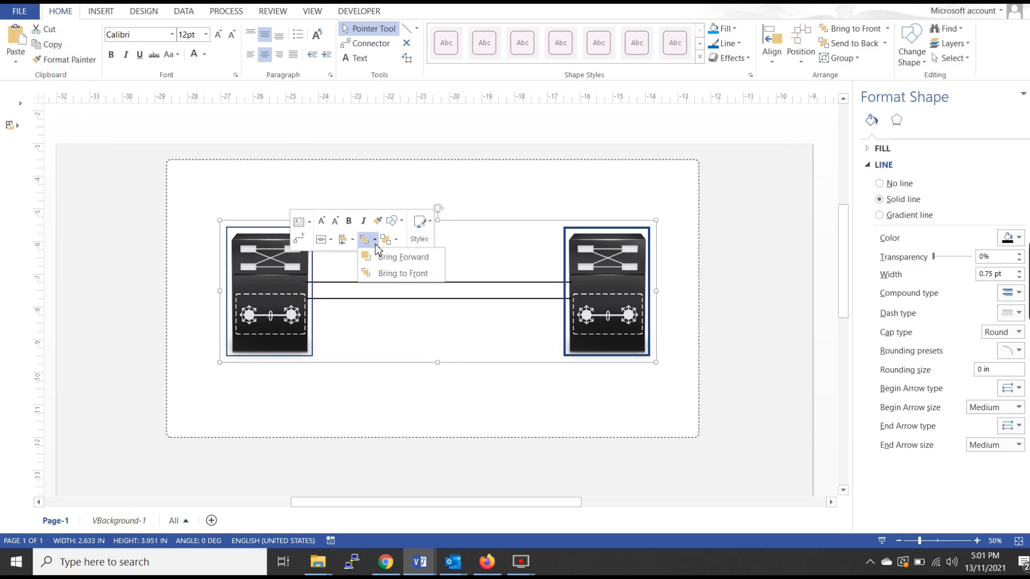
pyautogui.click(402, 274)
pyautogui.click(721, 328)
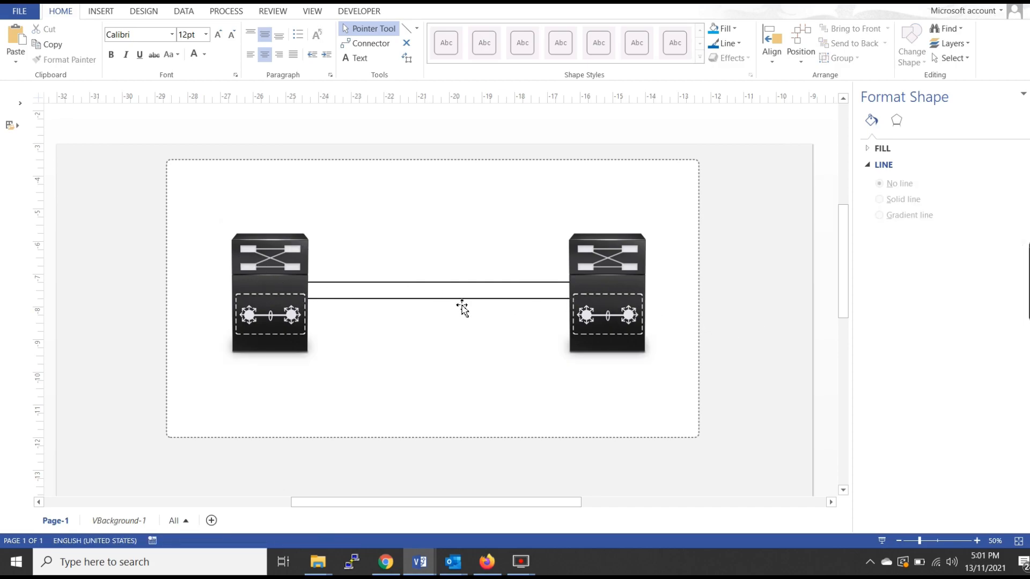
# Draw an upright ellipse about 0.61 in wide and 1.75 in high across the middle of the two connecting lines
pyautogui.click(417, 28)
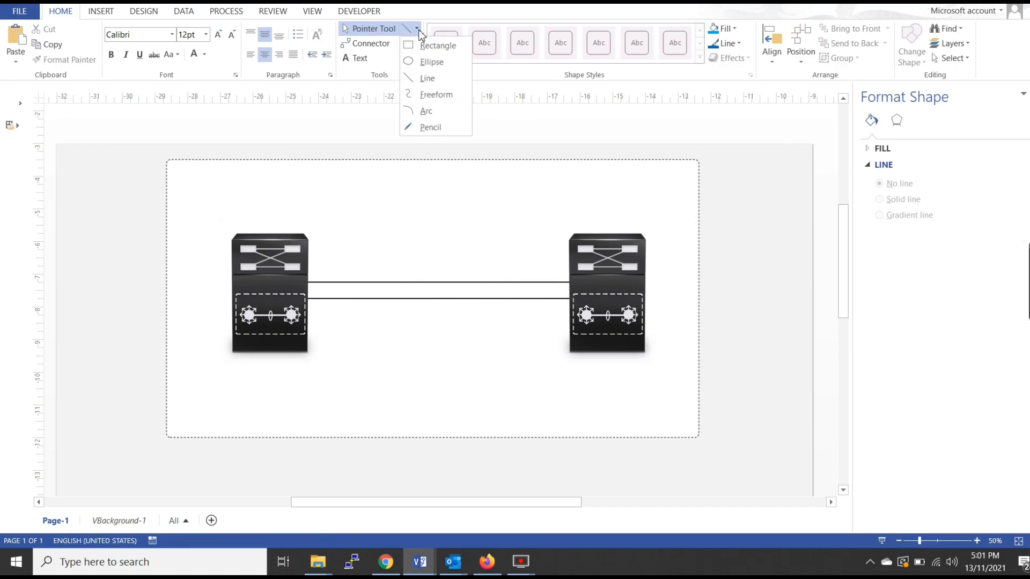
pyautogui.click(435, 62)
pyautogui.moveTo(425, 267); pyautogui.dragTo(448, 324)
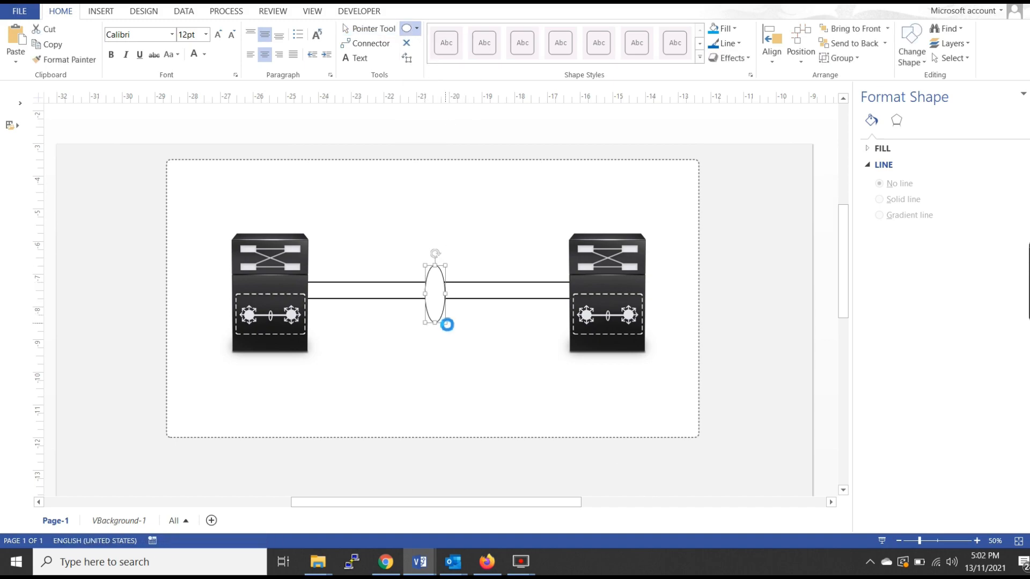
pyautogui.click(369, 29)
pyautogui.moveTo(436, 289)
pyautogui.mouseDown()
pyautogui.moveTo(440, 297)
pyautogui.moveTo(439, 286)
pyautogui.mouseUp()
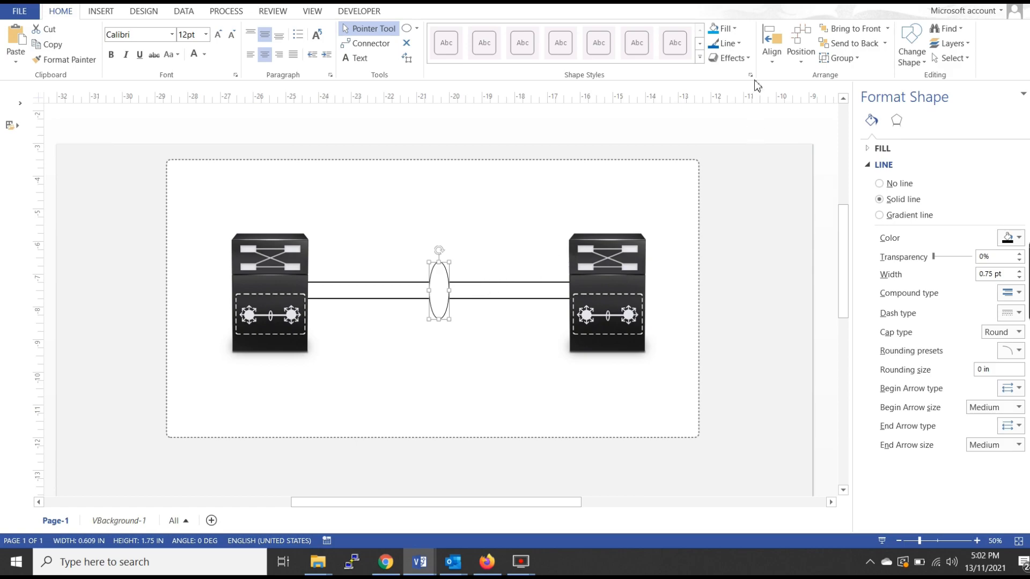
# Set the ellipse's outline width to 2.25 pt
pyautogui.click(1019, 271)
pyautogui.click(1019, 272)
pyautogui.click(1019, 271)
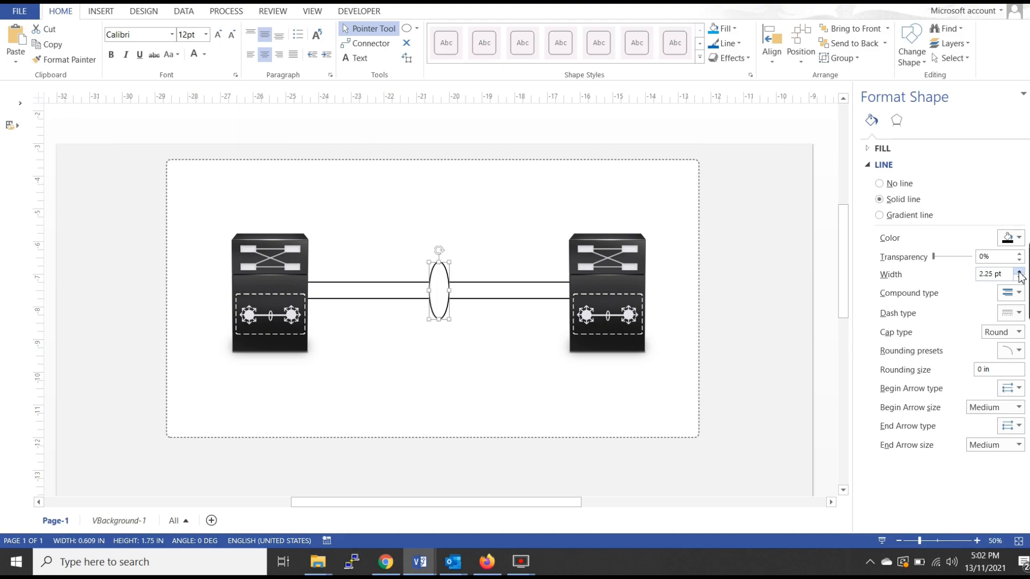
pyautogui.click(530, 126)
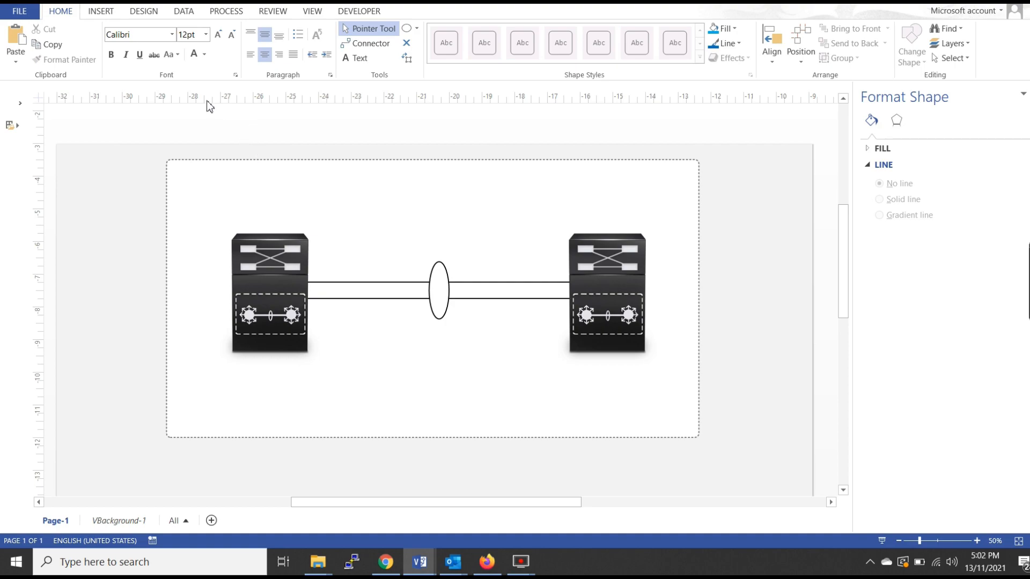
# Add a text label reading "Campus Core" above the dashed box
pyautogui.click(355, 58)
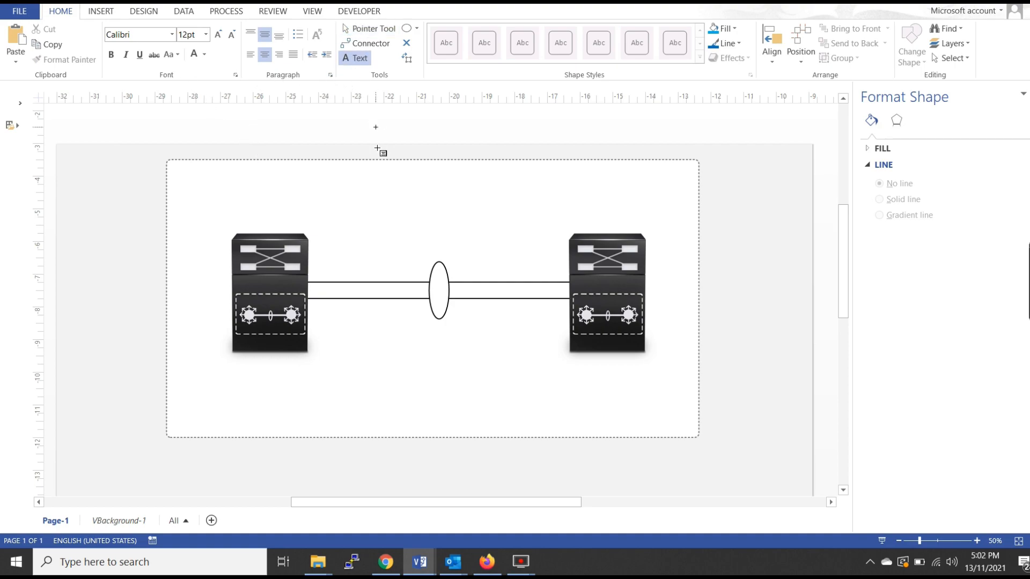
pyautogui.click(360, 125)
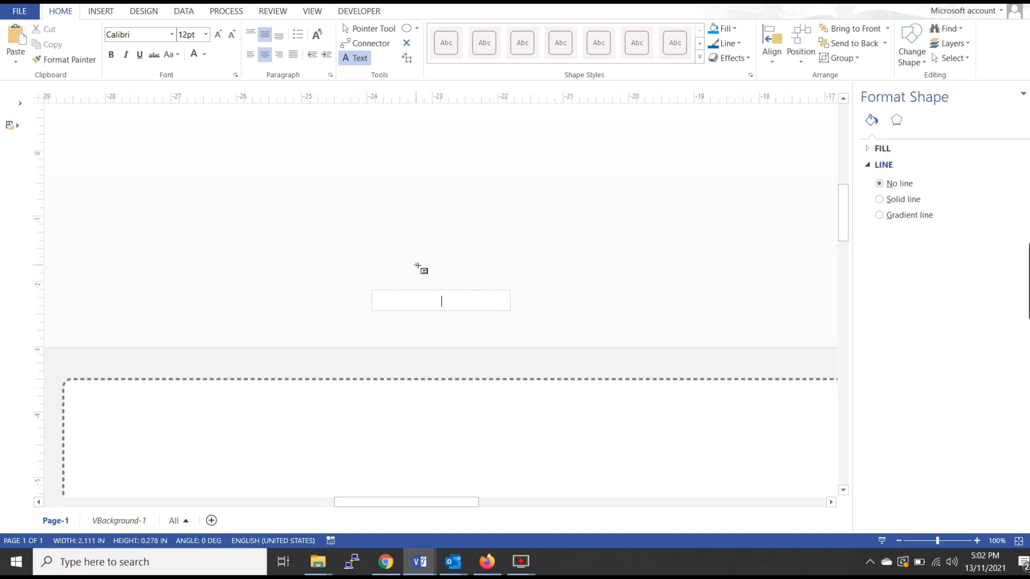
pyautogui.write('Campus Caore')
pyautogui.press('BackSpace')
pyautogui.press('BackSpace')
pyautogui.press('BackSpace')
pyautogui.press('BackSpace')
pyautogui.write('ore')
pyautogui.click(362, 28)
pyautogui.scroll(-3, 378, 156)
pyautogui.click(381, 162)
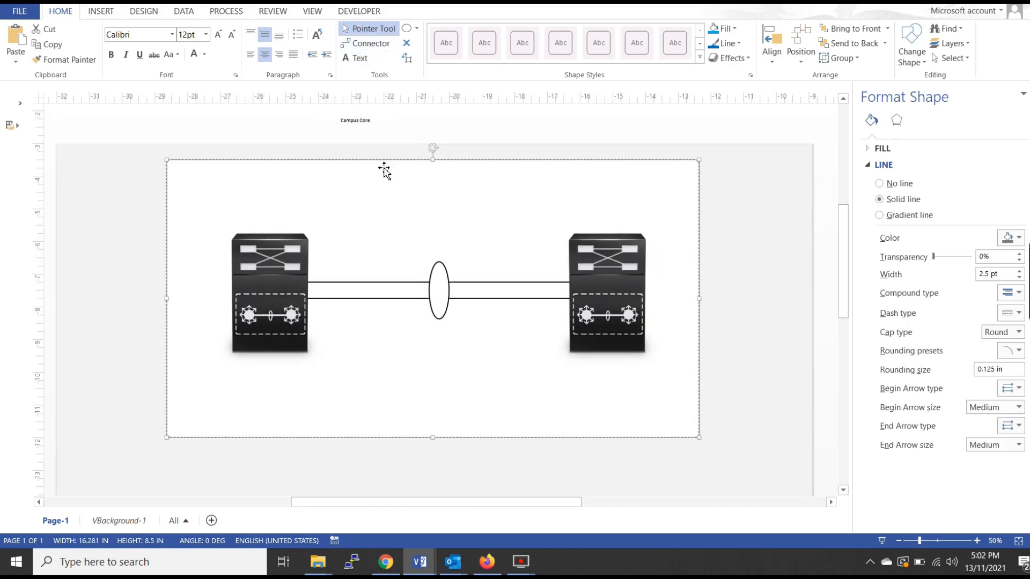
# Move the "Campus Core" label inside the dashed box at its top centre and resize it to about 3.75 by 0.64 in
pyautogui.click(358, 120)
pyautogui.moveTo(364, 123); pyautogui.dragTo(499, 177)
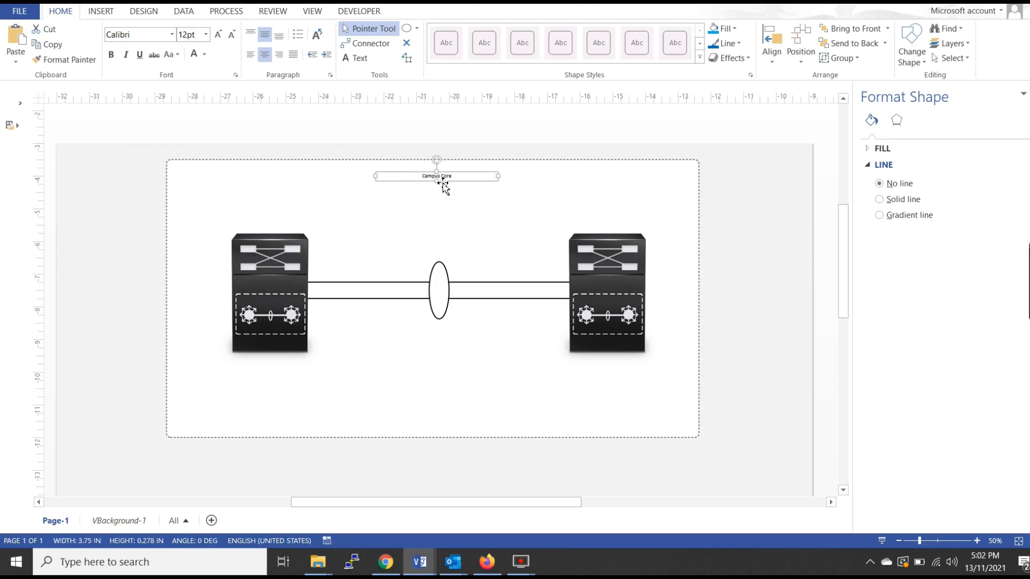
pyautogui.moveTo(439, 190); pyautogui.dragTo(438, 193)
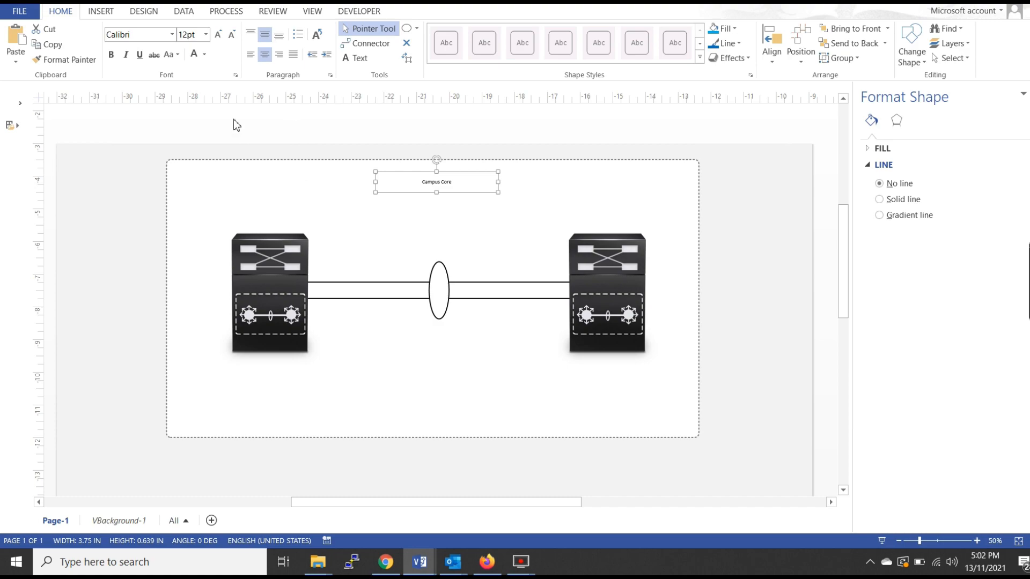
# Increase the "Campus Core" label's font size to 36 pt
pyautogui.click(218, 34)
pyautogui.doubleClick(218, 34)
pyautogui.doubleClick(218, 35)
pyautogui.click(218, 34)
pyautogui.doubleClick(218, 34)
pyautogui.click(217, 35)
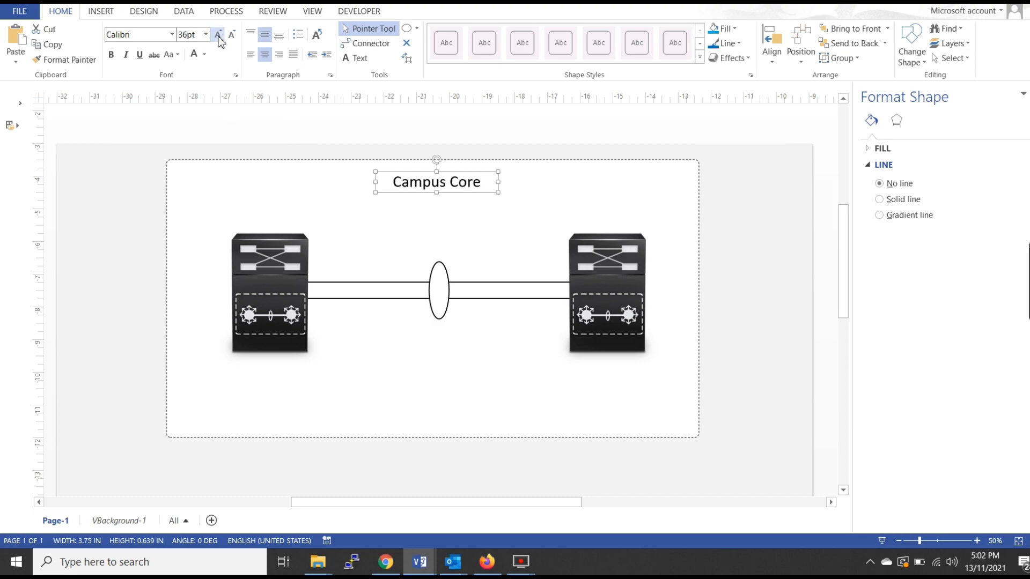
# Fill the "Campus Core" label with the recently used blue
pyautogui.click(437, 185)
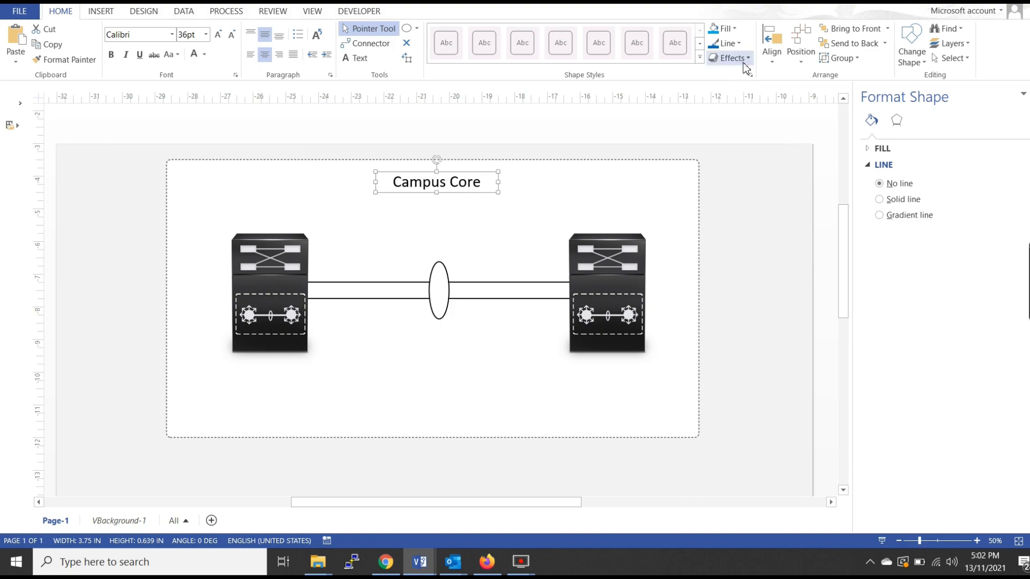
pyautogui.click(725, 28)
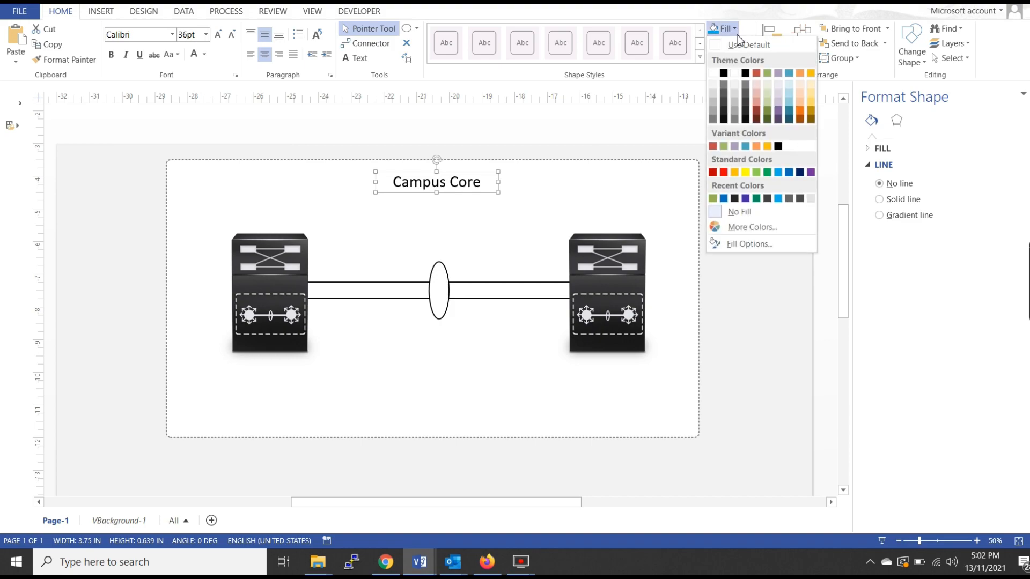
pyautogui.click(724, 199)
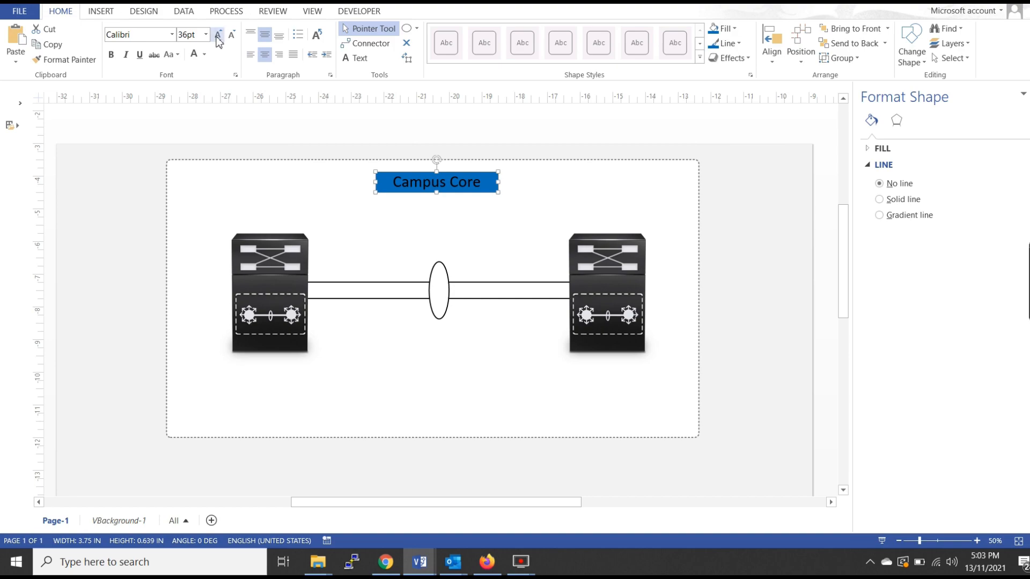
# Change the "Campus Core" label's text colour to white
pyautogui.click(194, 56)
pyautogui.click(374, 142)
pyautogui.click(409, 188)
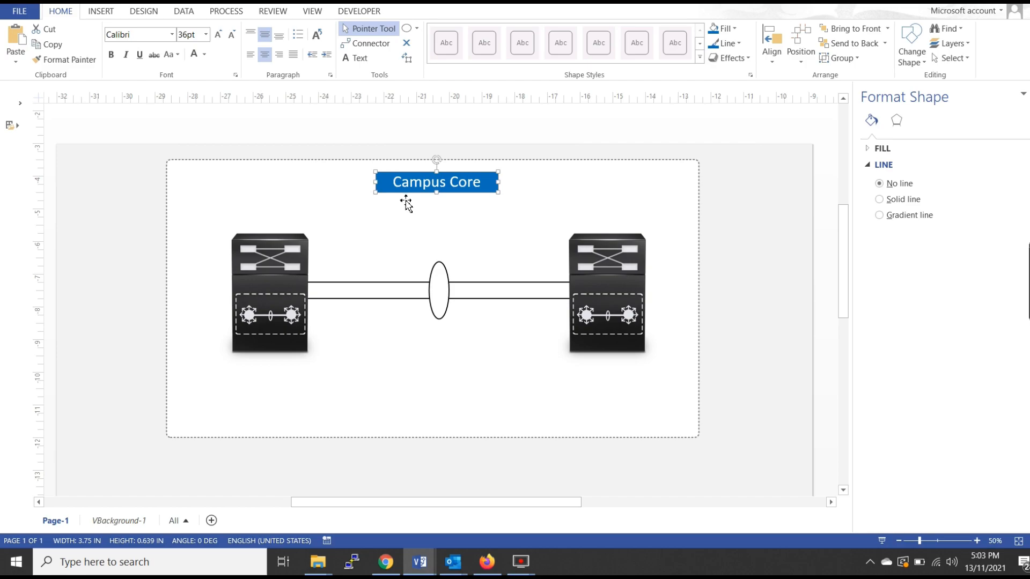
pyautogui.click(507, 137)
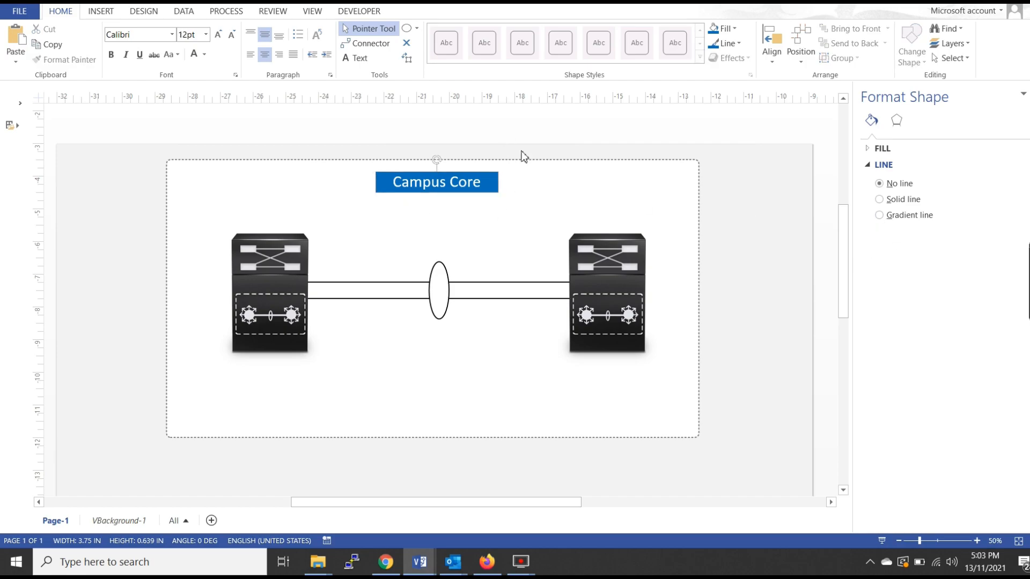
# Round the "Campus Core" label's corners with the 0.125 in rounding preset and leave its outline set to no line
pyautogui.click(501, 185)
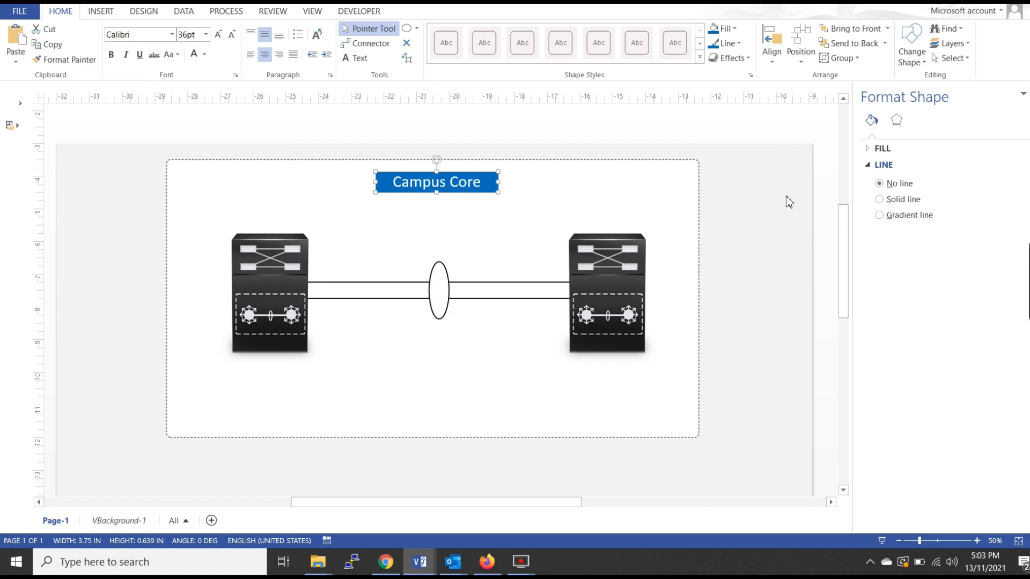
pyautogui.keyDown('ctrl'); pyautogui.scroll(1, 500, 182); pyautogui.keyUp('ctrl')
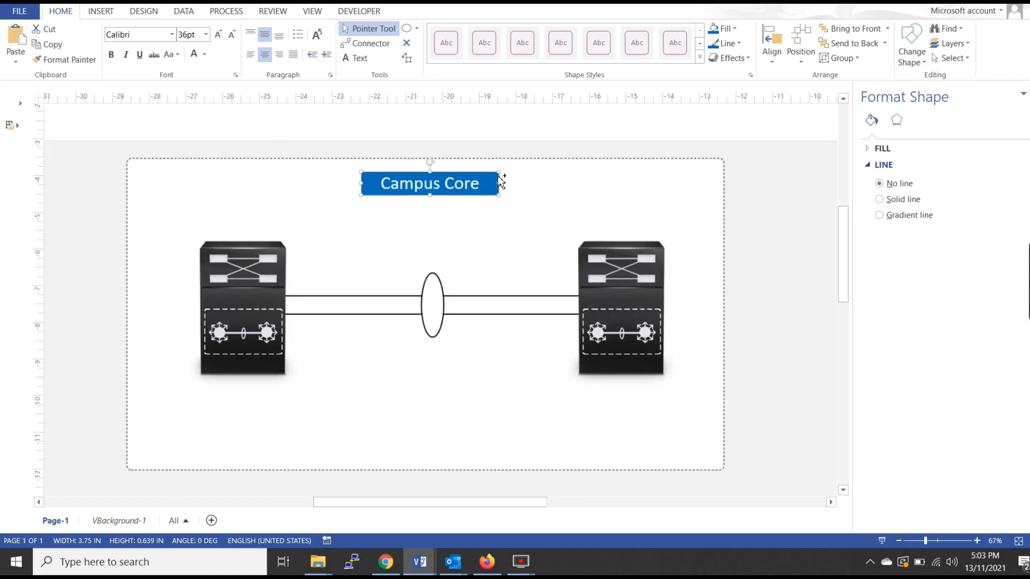
pyautogui.keyDown('ctrl'); pyautogui.scroll(2, 500, 182); pyautogui.keyUp('ctrl')
pyautogui.keyDown('ctrl'); pyautogui.scroll(-1, 585, 220); pyautogui.keyUp('ctrl')
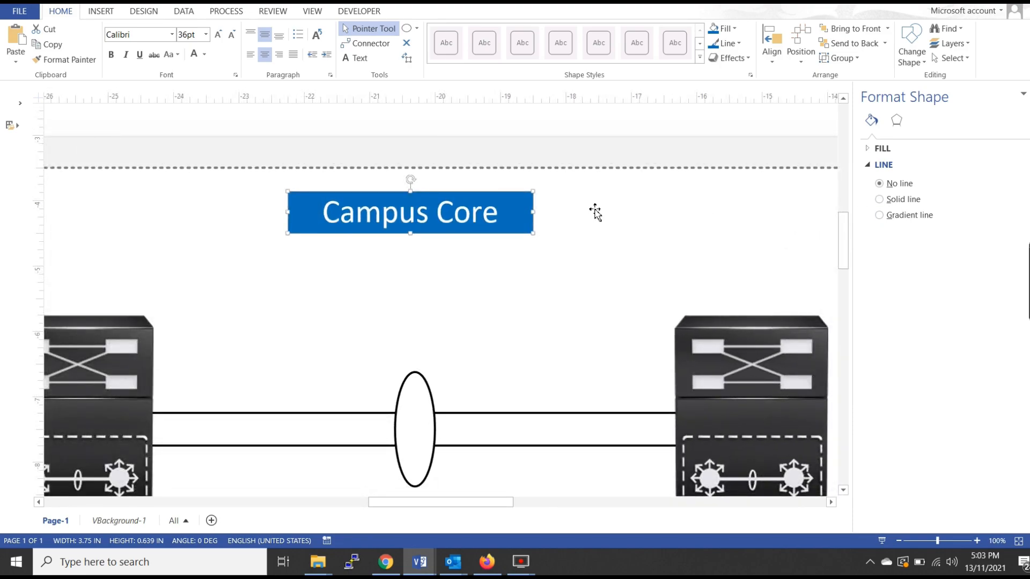
pyautogui.click(879, 201)
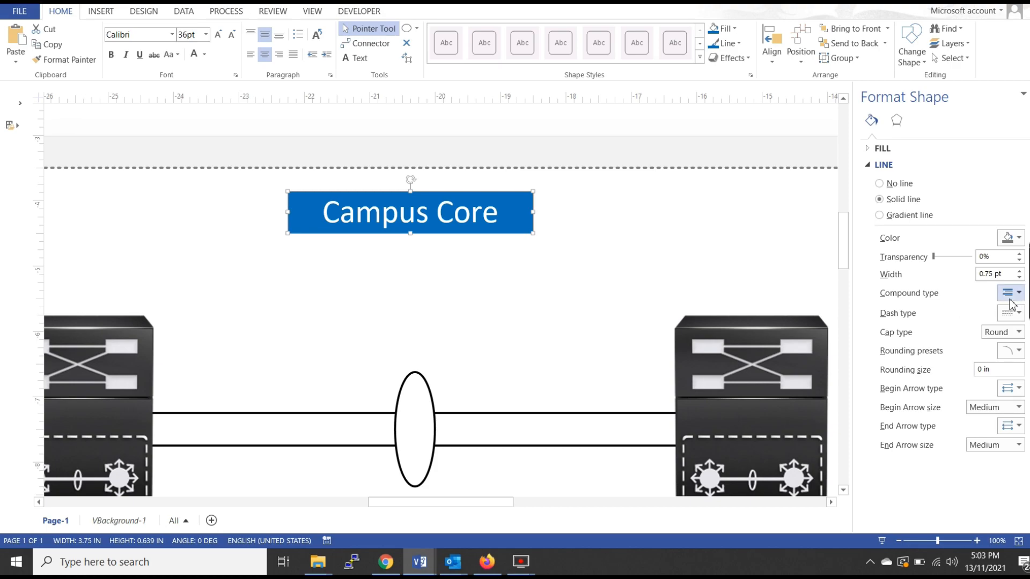
pyautogui.click(1019, 350)
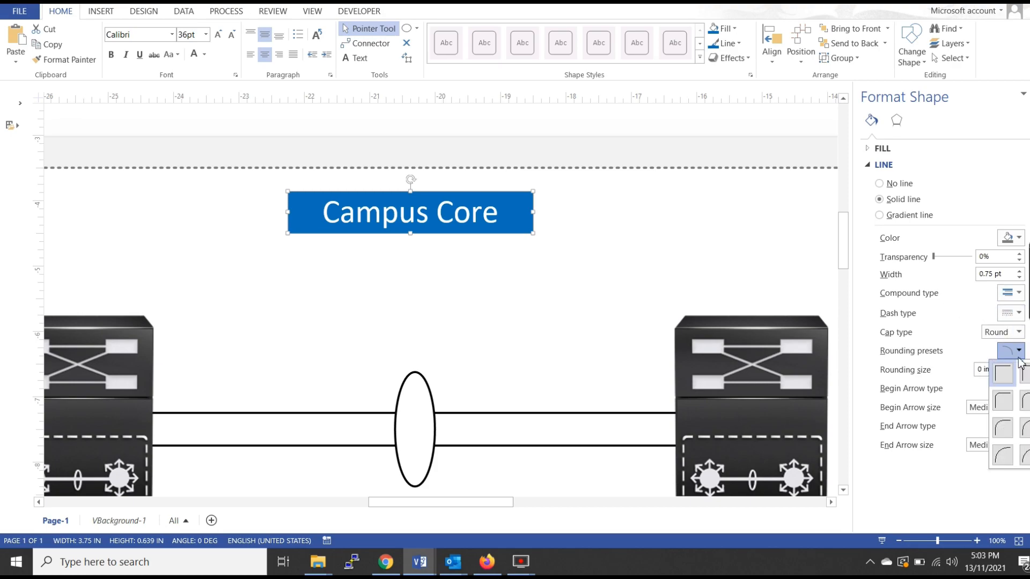
pyautogui.click(1003, 401)
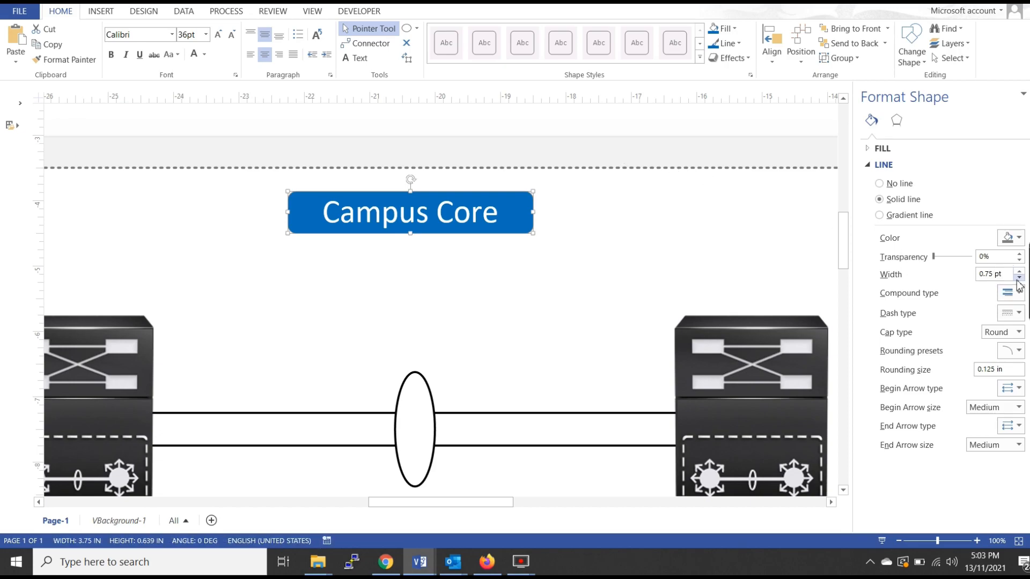
pyautogui.click(880, 185)
pyautogui.click(602, 138)
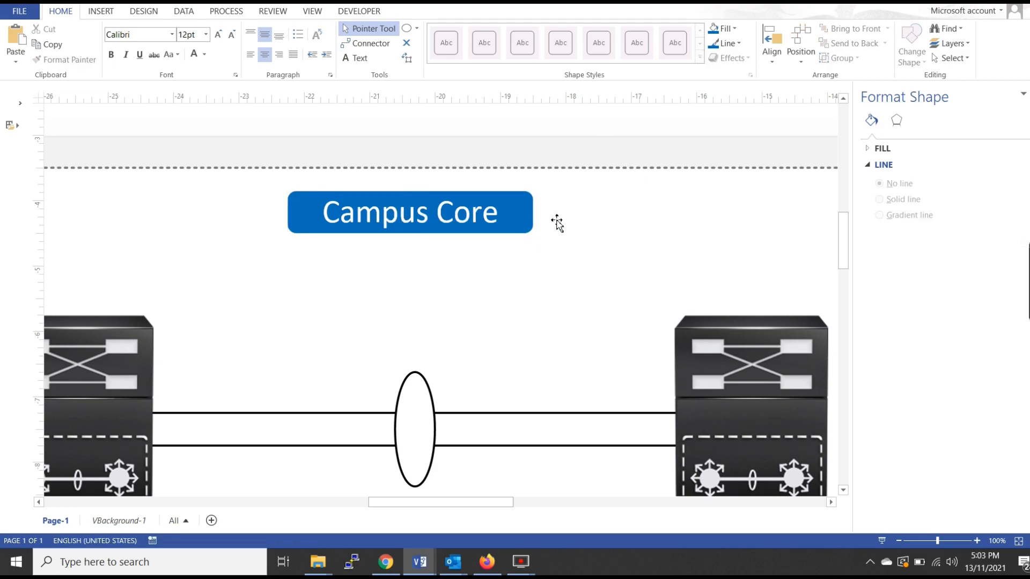
# Inspect the rounded corners of the "Campus Core" label up close, then return to the whole dashed box
pyautogui.scroll(4, 536, 212)
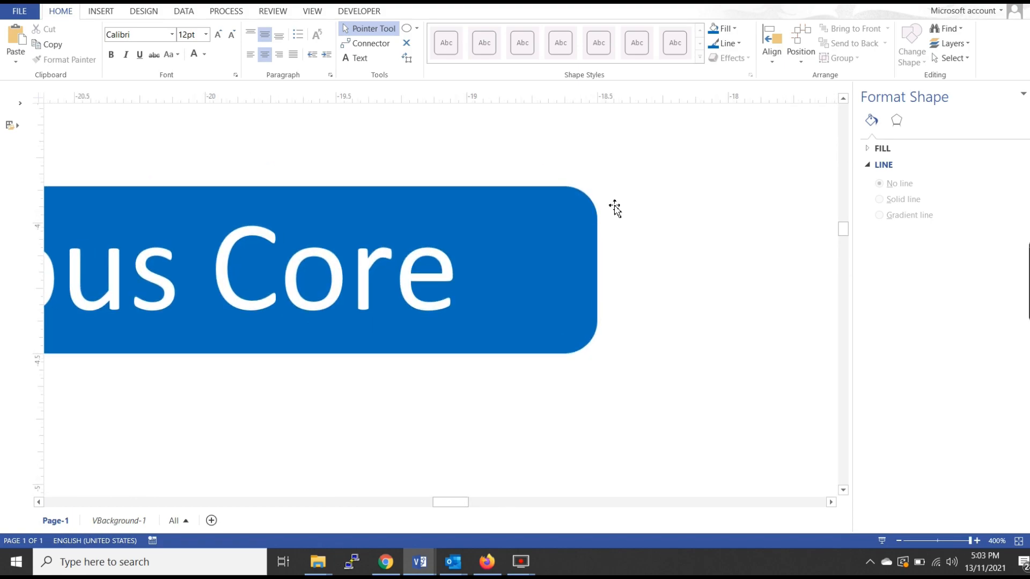
pyautogui.click(509, 216)
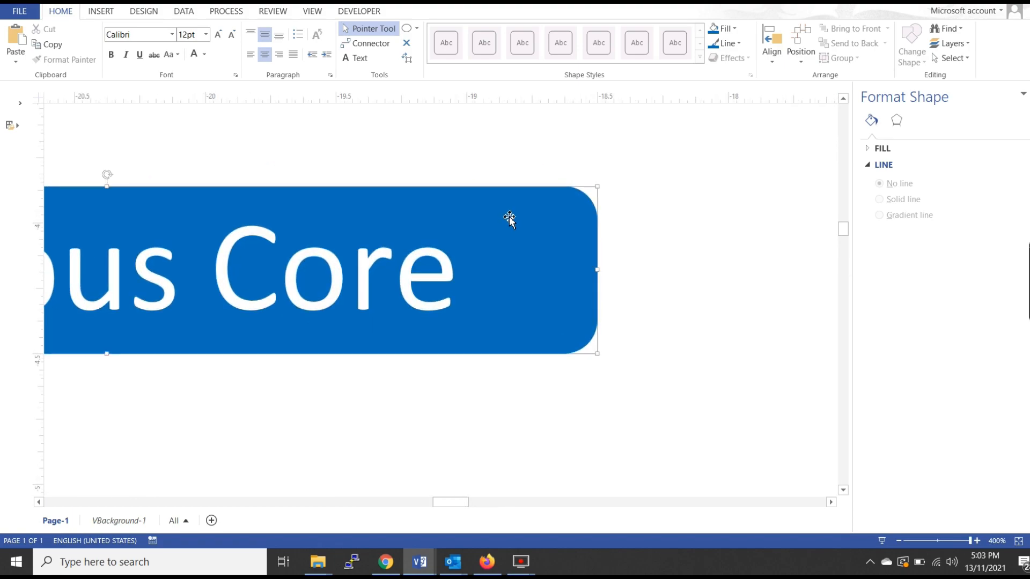
pyautogui.scroll(-3, 546, 219)
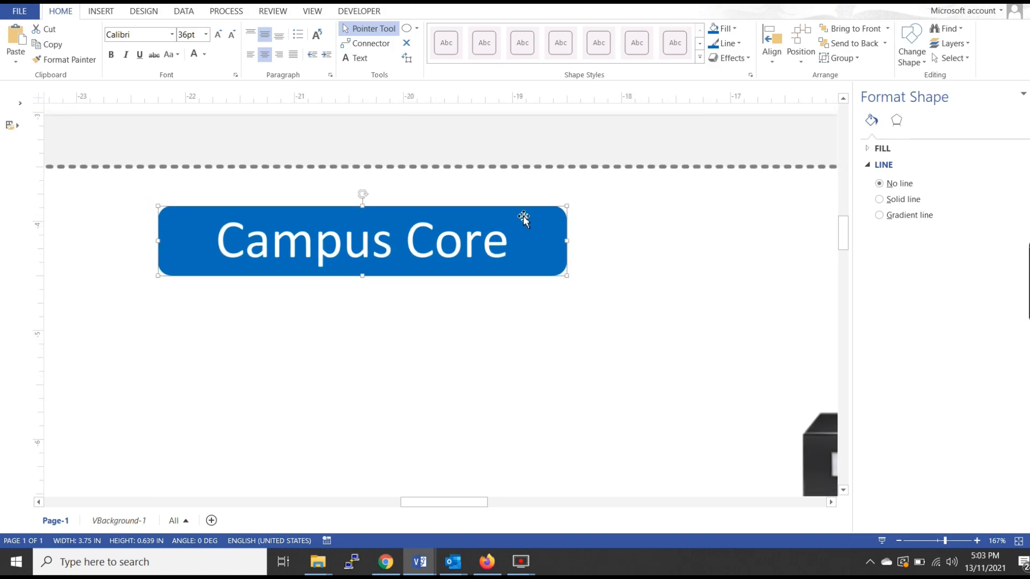
pyautogui.scroll(-1, 507, 205)
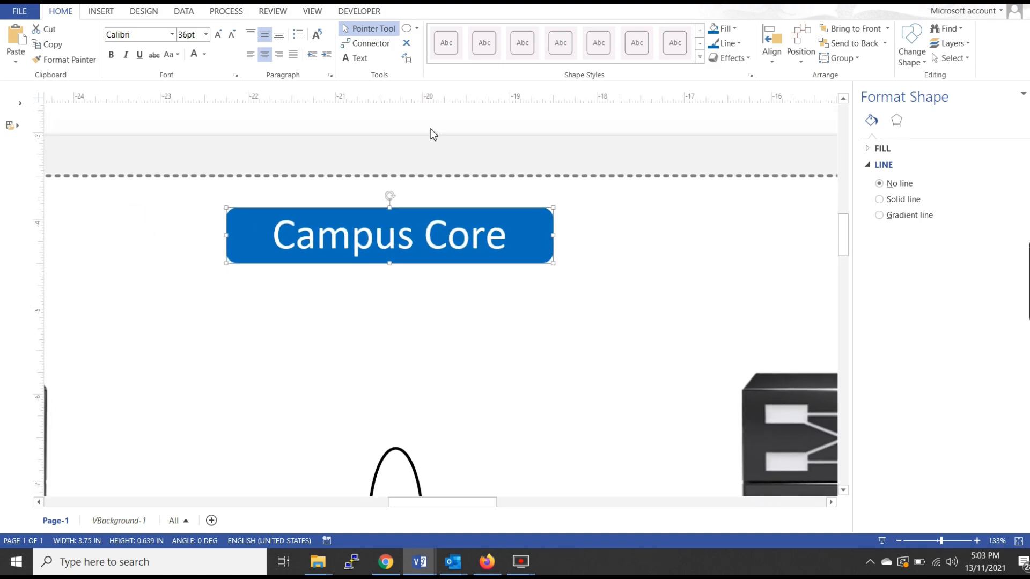
pyautogui.click(436, 163)
pyautogui.scroll(-2, 444, 207)
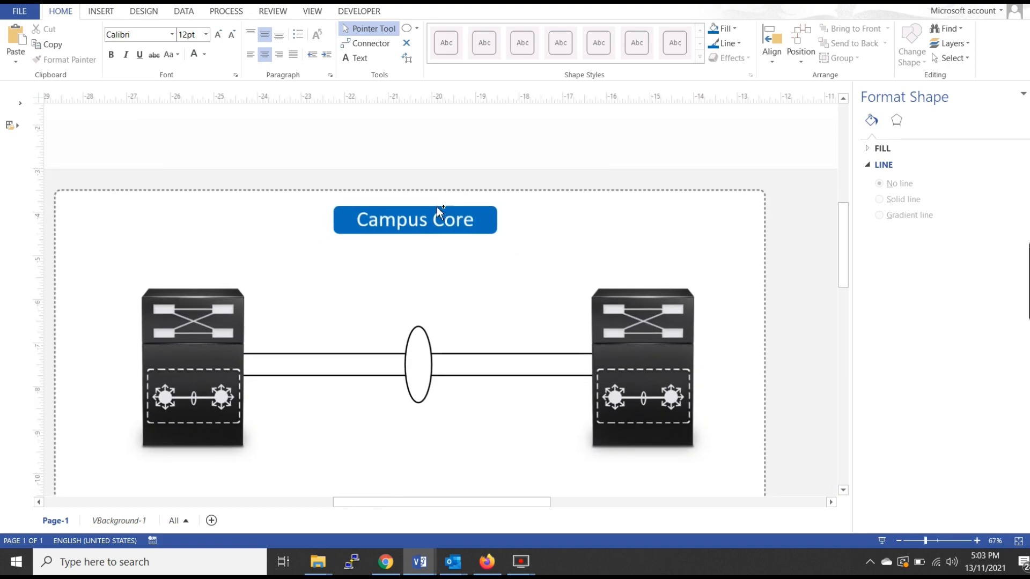
pyautogui.scroll(-1, 427, 225)
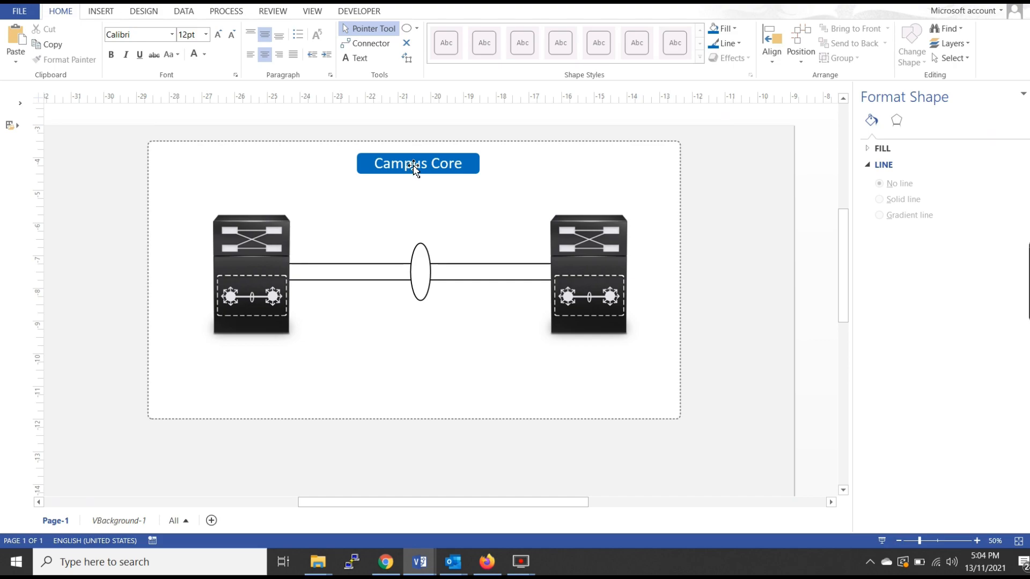
# Copy the "Campus Core" label straight down to the bottom centre of the dashed box and change the copy's text to "Main IDT Room"
pyautogui.click(443, 163)
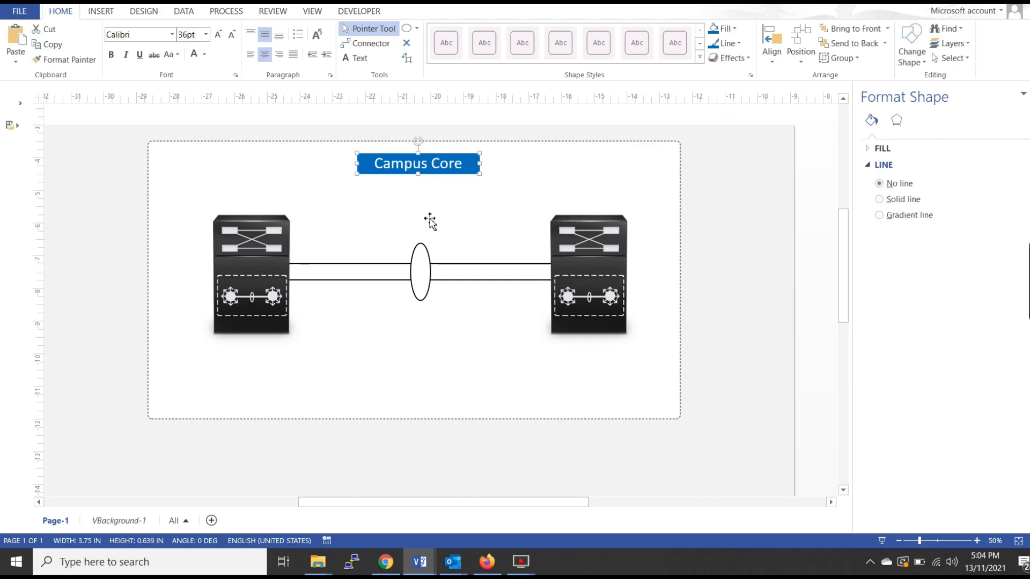
pyautogui.moveTo(444, 170); pyautogui.dragTo(437, 406)
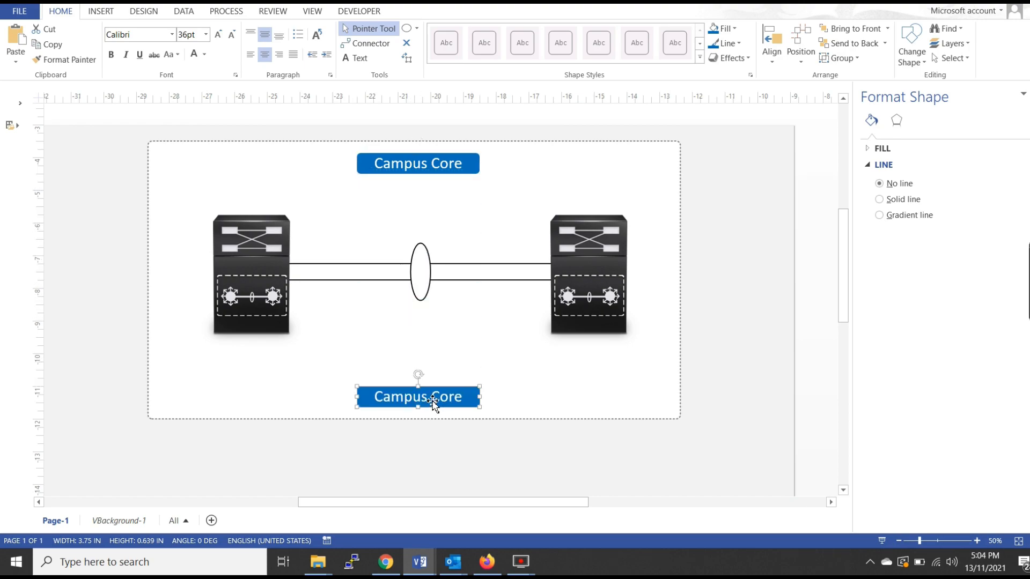
pyautogui.doubleClick(433, 400)
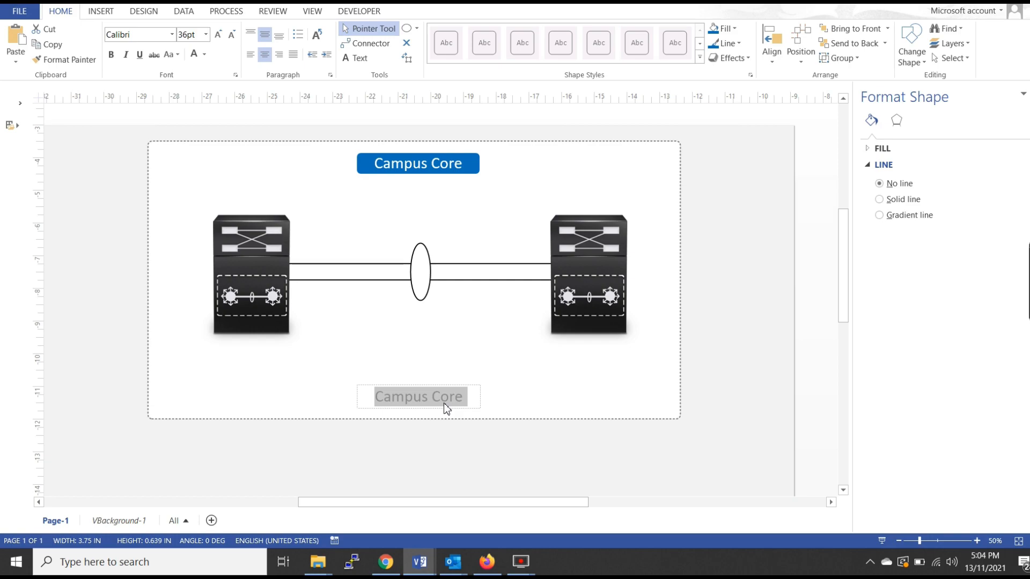
pyautogui.write('Main')
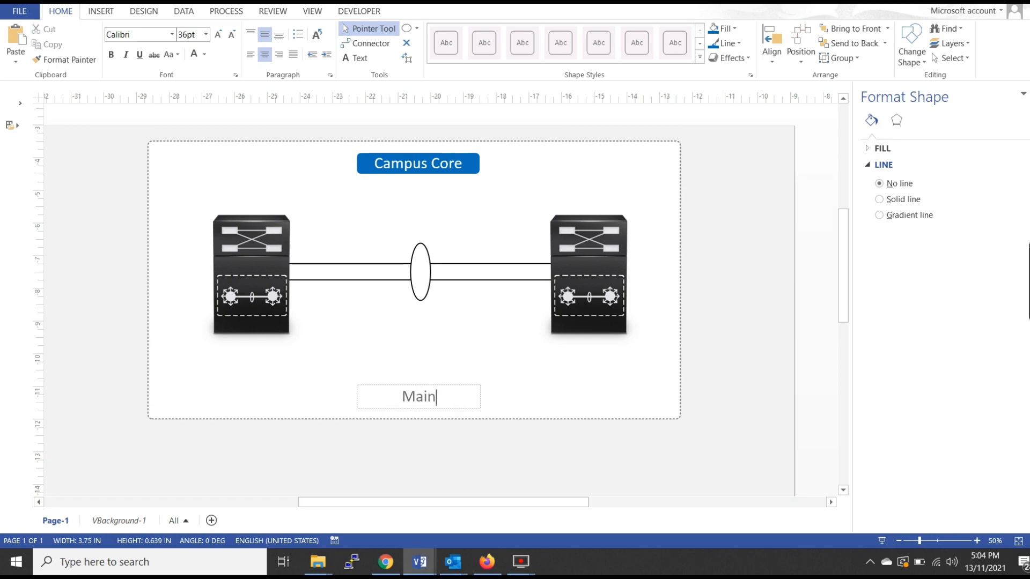
pyautogui.write(' IDT Room')
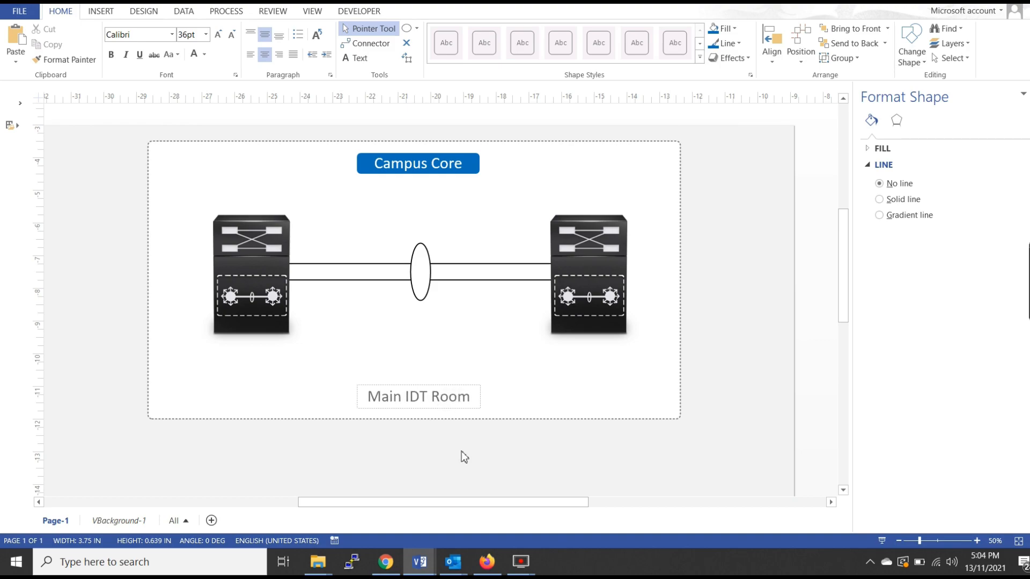
pyautogui.click(458, 427)
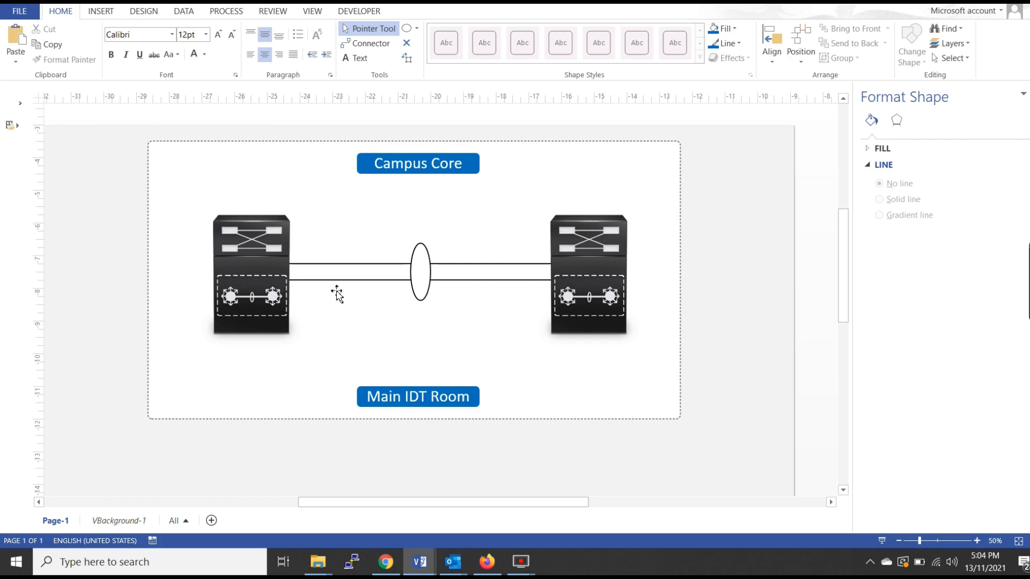
# Copy the "Campus Core" label again, rotate the copy 90 degrees and stand it just left of the left VSS symbol
pyautogui.click(445, 167)
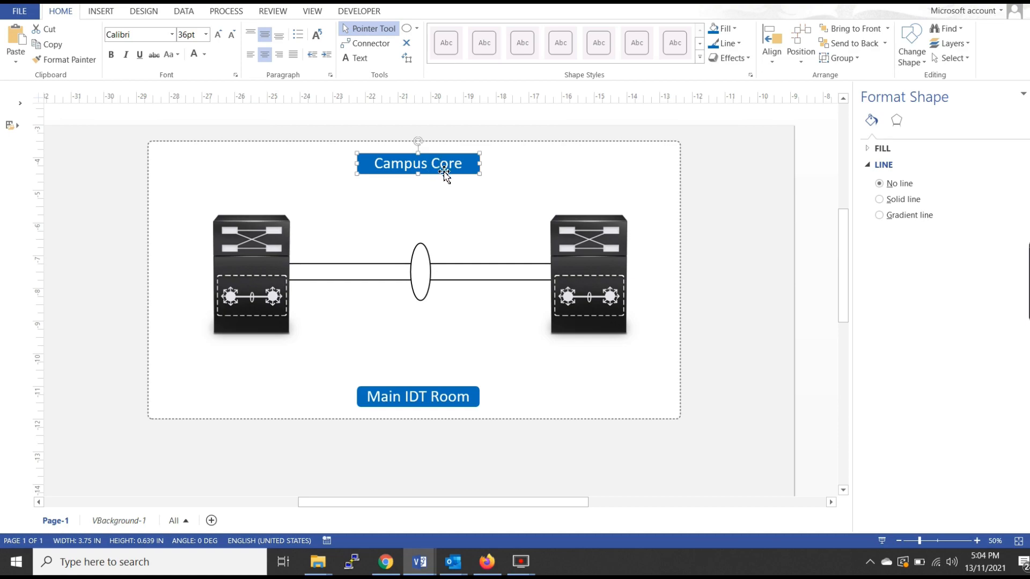
pyautogui.moveTo(447, 167); pyautogui.dragTo(341, 310)
pyautogui.click(1016, 369)
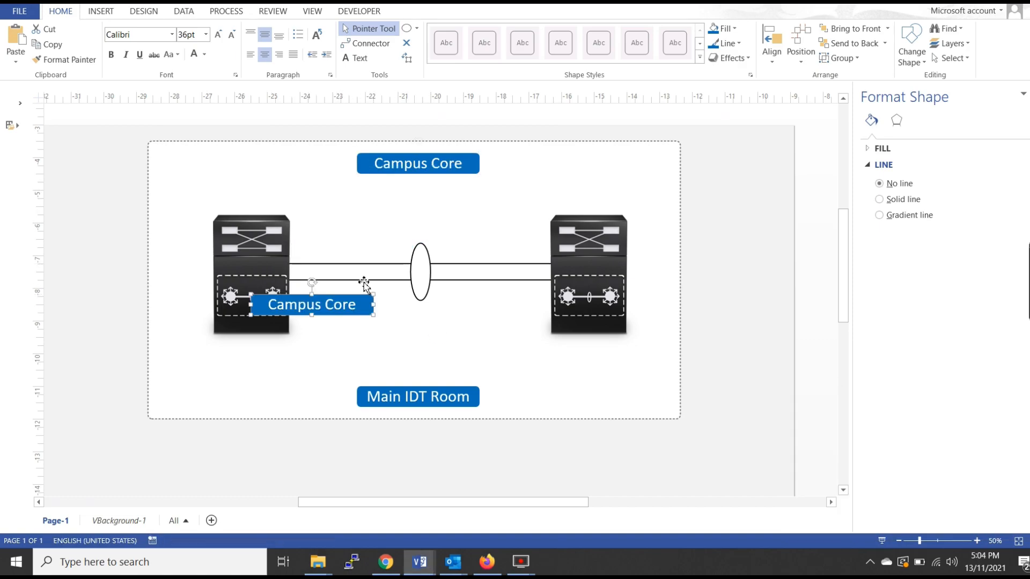
pyautogui.moveTo(314, 282); pyautogui.dragTo(198, 260)
pyautogui.click(117, 272)
pyautogui.click(194, 269)
pyautogui.click(107, 270)
pyautogui.click(411, 397)
pyautogui.moveTo(418, 374)
pyautogui.mouseDown()
pyautogui.moveTo(395, 377)
pyautogui.moveTo(379, 398)
pyautogui.moveTo(391, 361)
pyautogui.moveTo(420, 363)
pyautogui.mouseUp()
pyautogui.click(82, 289)
pyautogui.click(197, 282)
pyautogui.click(238, 265)
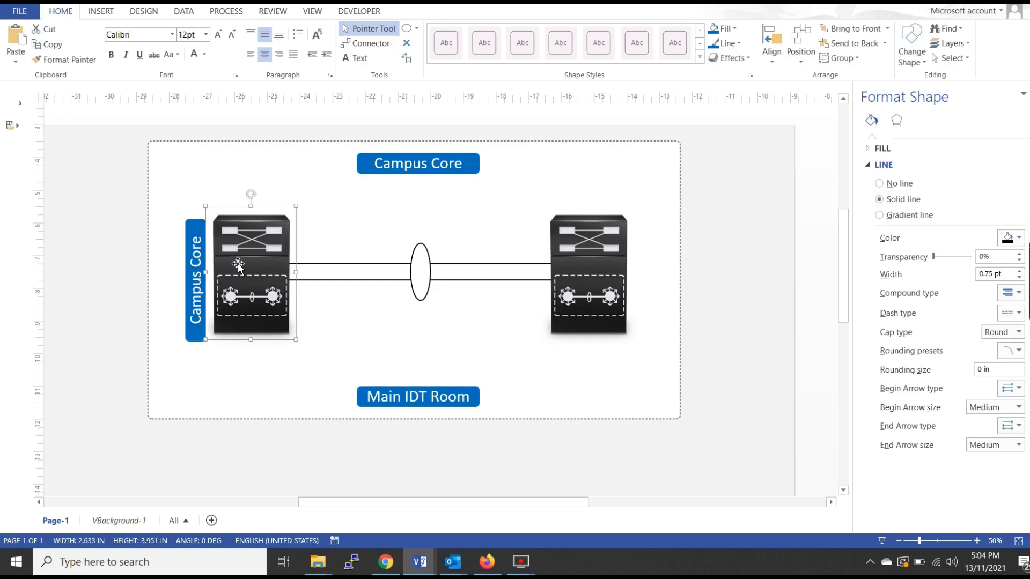
pyautogui.click(136, 275)
# Delete the extra vertical copy made over the links and change the vertical label beside the left VSS symbol to "9407R"
pyautogui.moveTo(196, 266); pyautogui.dragTo(374, 290)
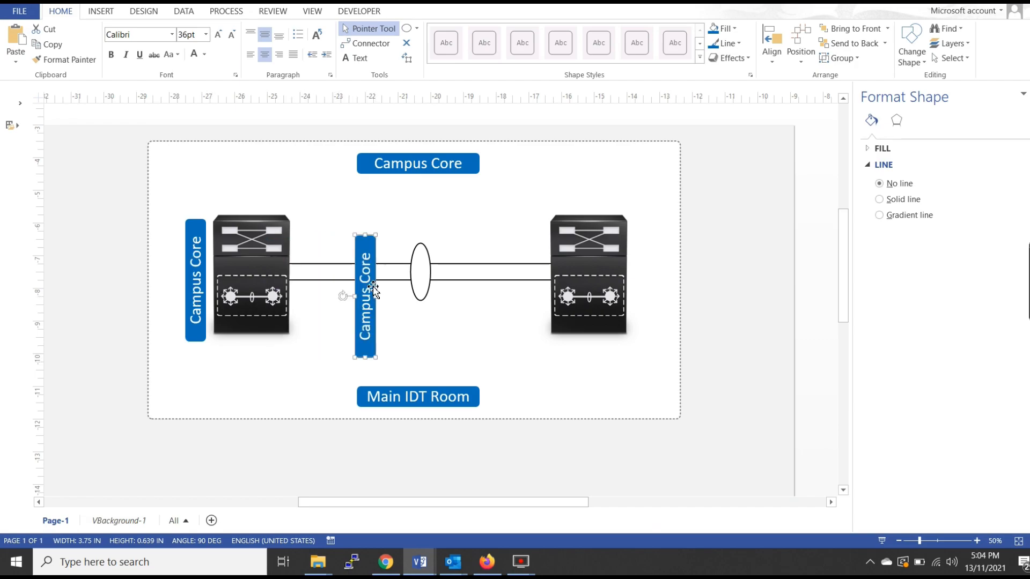
pyautogui.press('Delete')
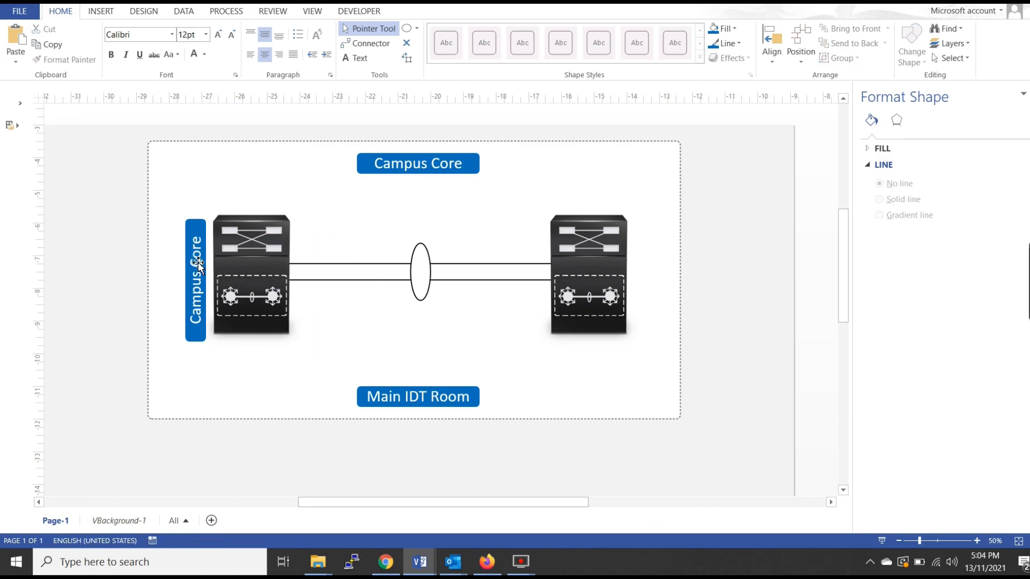
pyautogui.doubleClick(197, 265)
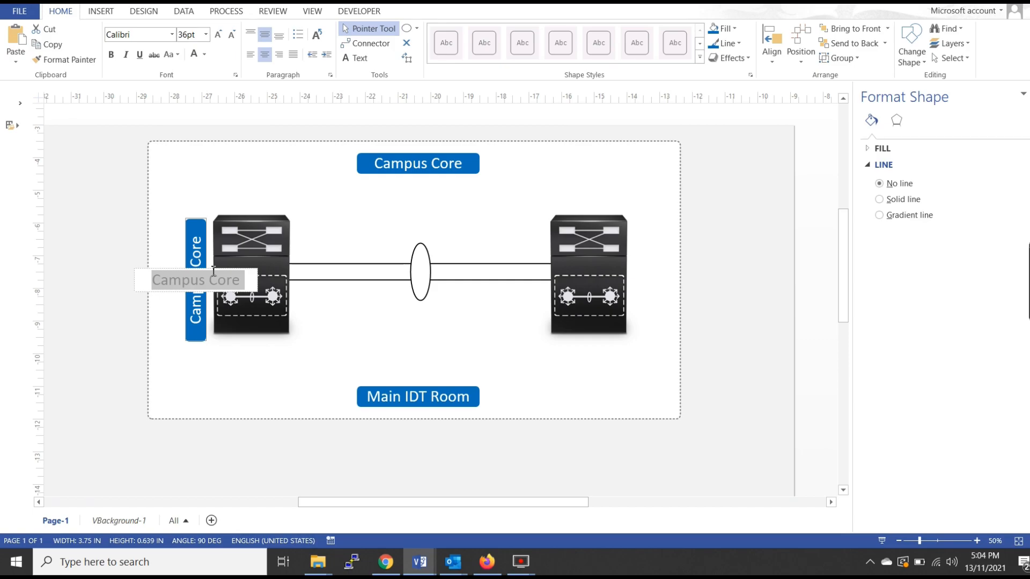
pyautogui.write('9407')
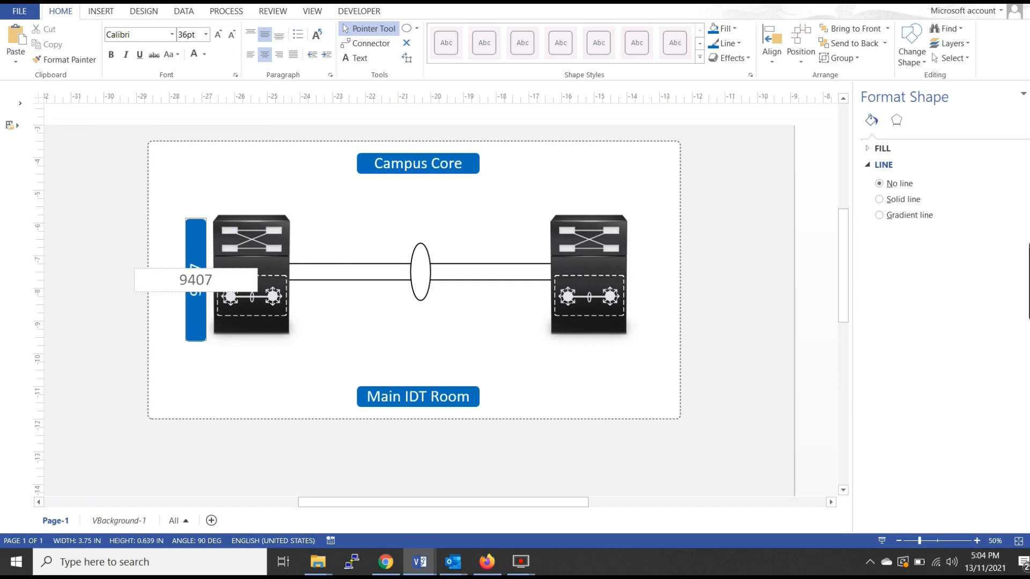
pyautogui.write('R')
pyautogui.click(110, 293)
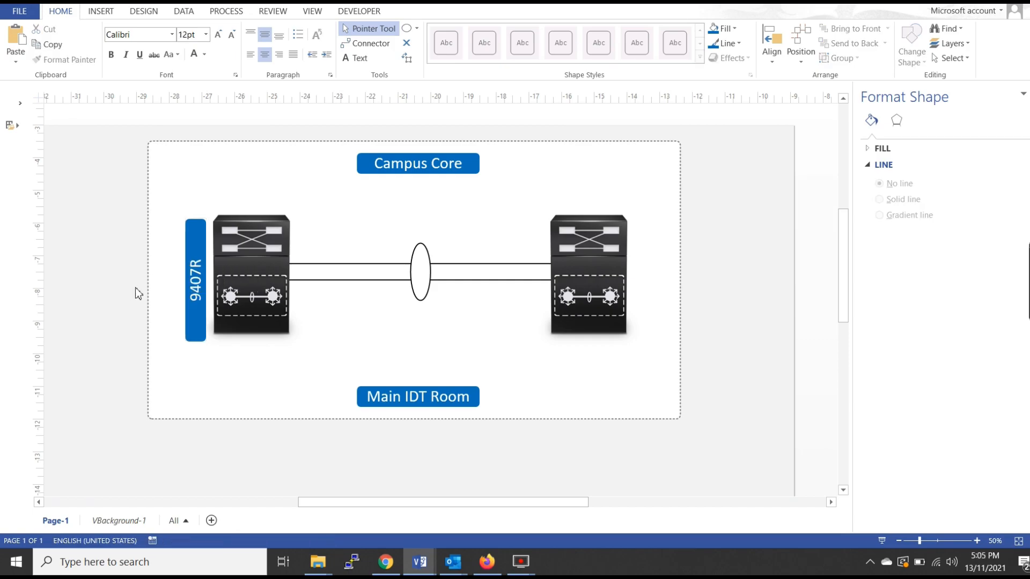
# Shorten the vertical "9407R" label to 3.5 in to match the height of the left VSS symbol
pyautogui.click(195, 293)
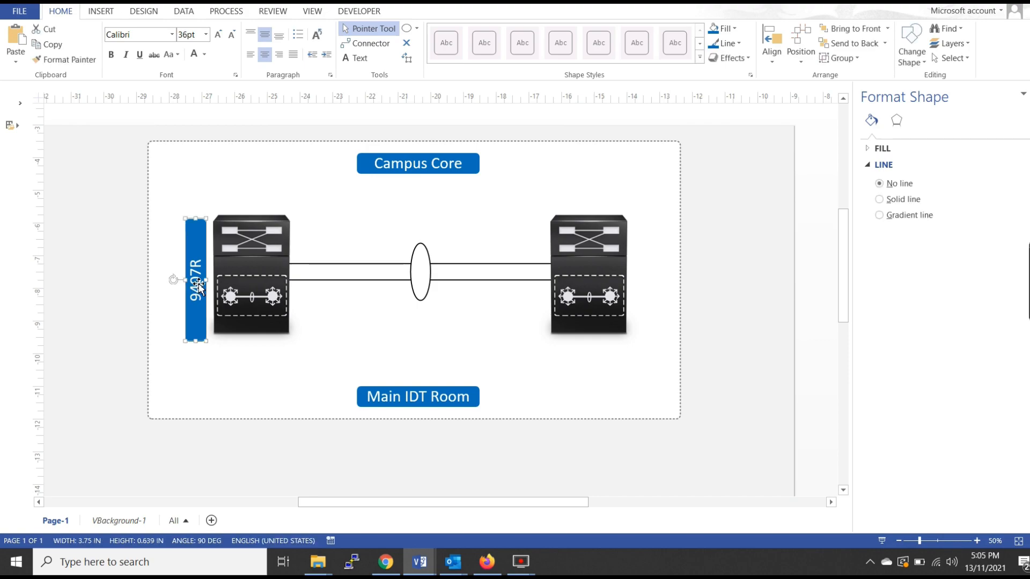
pyautogui.click(193, 343)
pyautogui.click(194, 340)
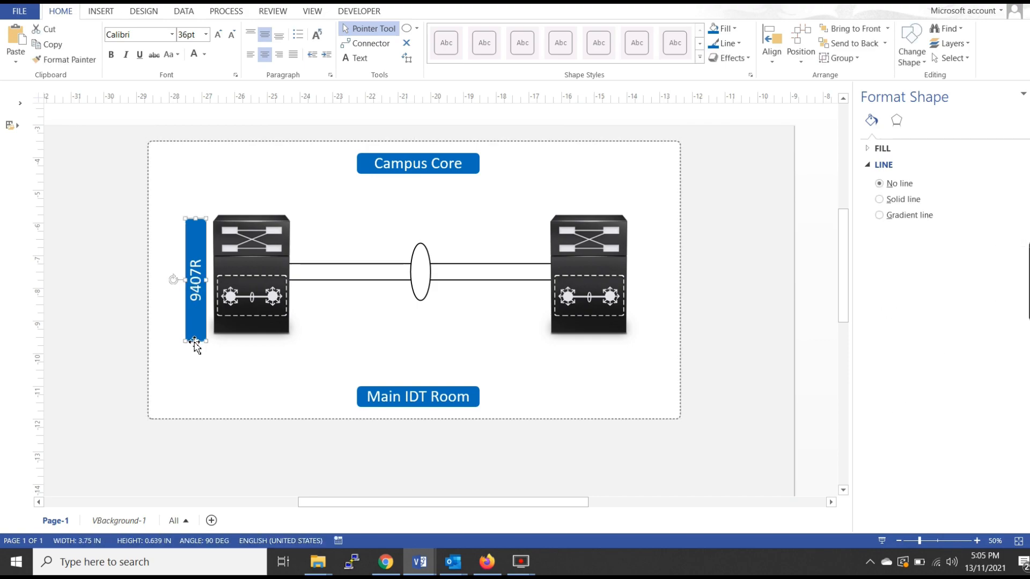
pyautogui.moveTo(200, 338); pyautogui.dragTo(200, 336)
pyautogui.click(111, 300)
pyautogui.click(202, 302)
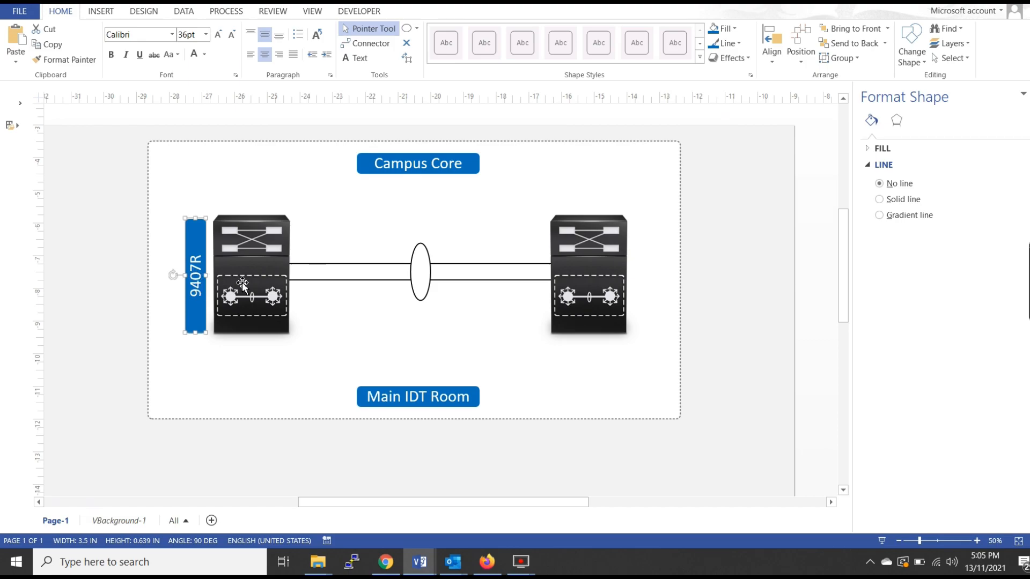
# Place a copy of the vertical "9407R" label to its left, just inside the dashed box's left edge
pyautogui.click(243, 284)
pyautogui.click(195, 270)
pyautogui.moveTo(195, 271); pyautogui.dragTo(168, 260)
# Select both VSS symbols and bring them to the front
pyautogui.click(261, 273)
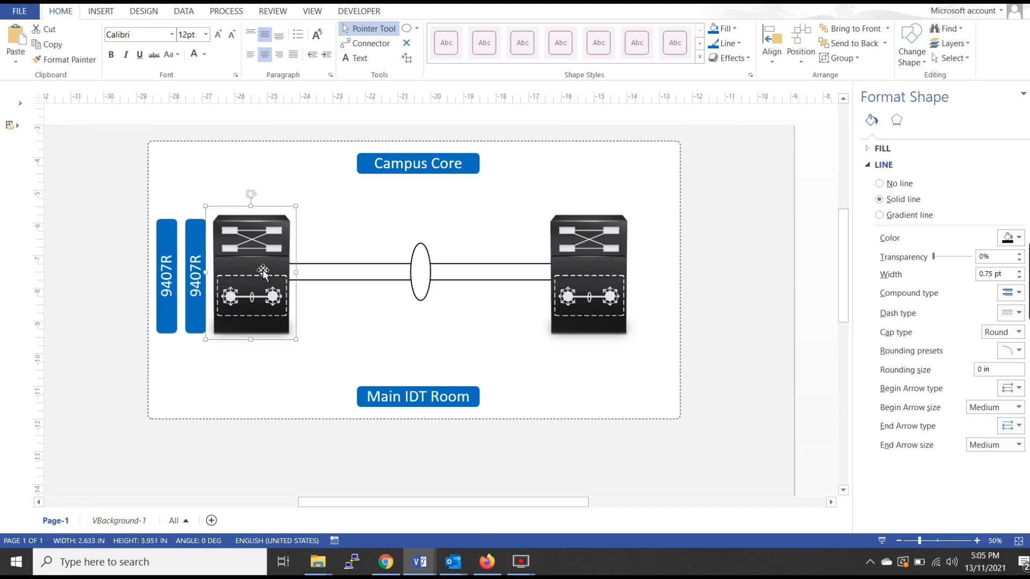
pyautogui.keyDown('shift'); pyautogui.click(577, 252); pyautogui.keyUp('shift')
pyautogui.rightClick(589, 248)
pyautogui.click(720, 218)
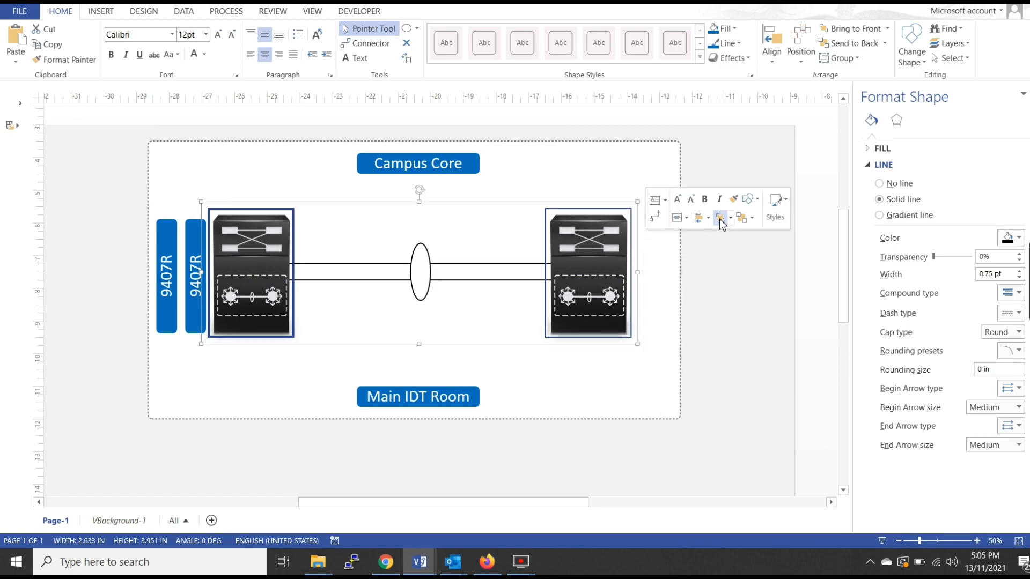
pyautogui.click(653, 286)
# Reposition the inner "9407R" label between the outer label and the left VSS symbol, clear of both
pyautogui.click(166, 256)
pyautogui.click(204, 262)
pyautogui.moveTo(204, 263); pyautogui.dragTo(205, 269)
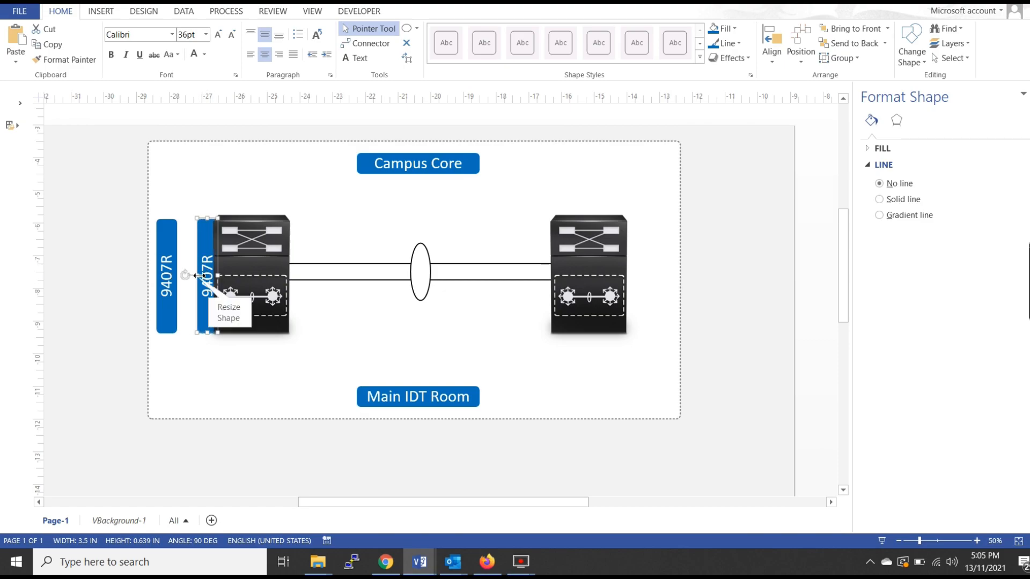
pyautogui.press('Left')
pyautogui.press('Left')
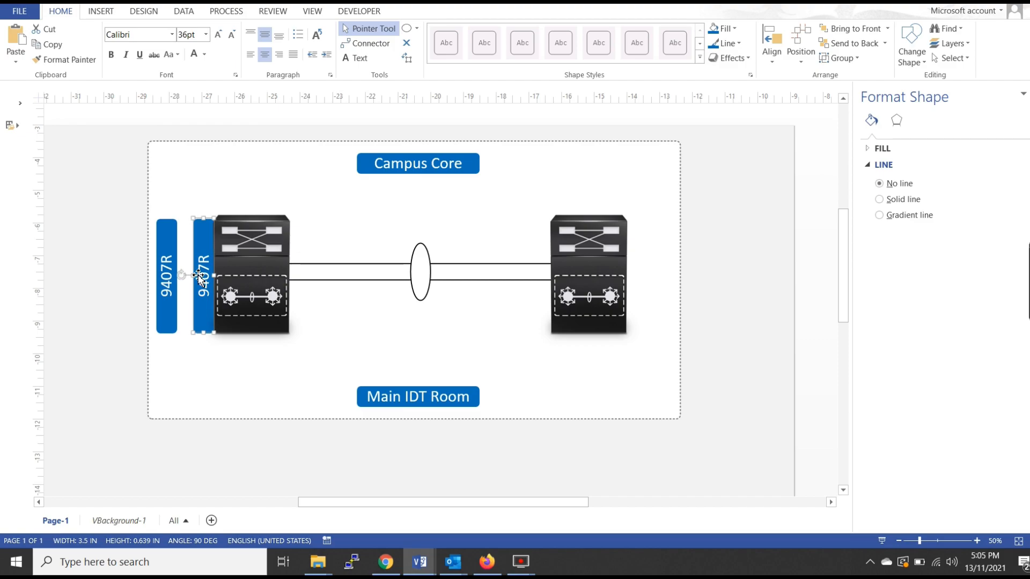
pyautogui.press('Left')
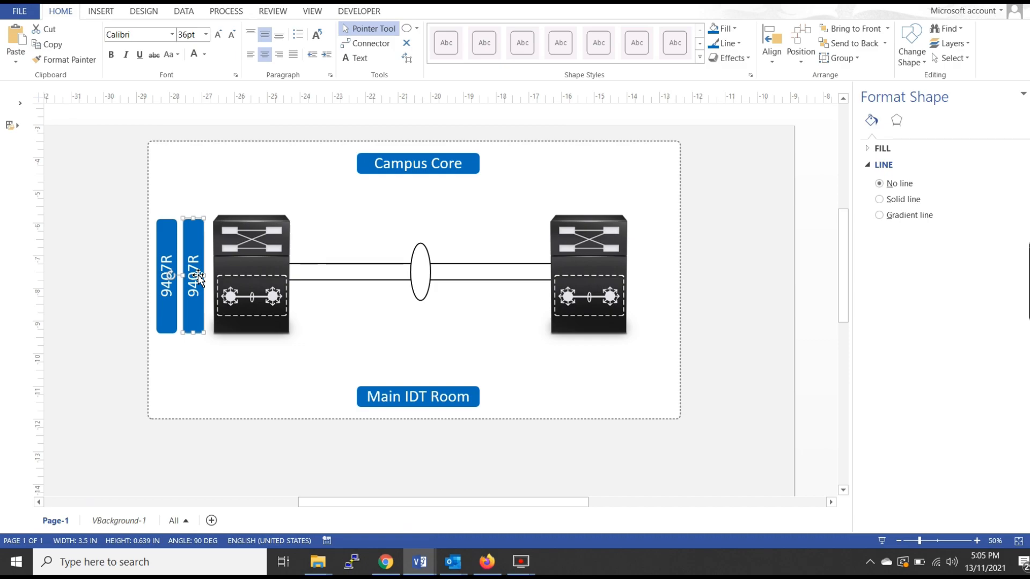
# Nudge the inner vertical "9407R" label right until its edge tucks behind the left VSS symbol
pyautogui.press('Left')
pyautogui.press('Right')
pyautogui.press('Right')
pyautogui.press('Right')
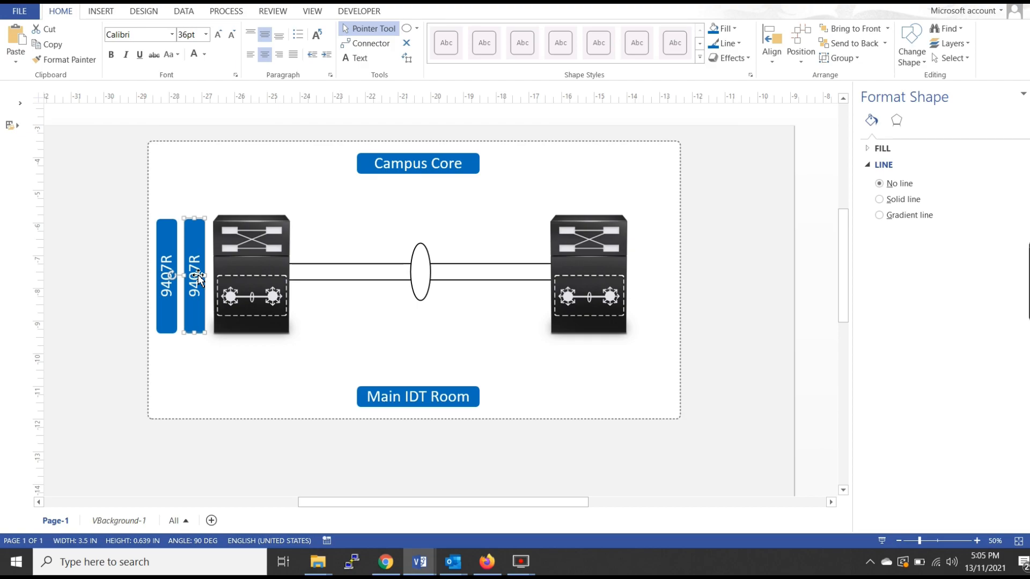
pyautogui.press('Right')
pyautogui.press('Right')
pyautogui.press('Right')
pyautogui.press('Right')
pyautogui.press('Right')
pyautogui.press('Right')
pyautogui.press('Right')
pyautogui.press('Right')
pyautogui.press('Right')
pyautogui.press('Right')
pyautogui.press('Right')
pyautogui.press('Right')
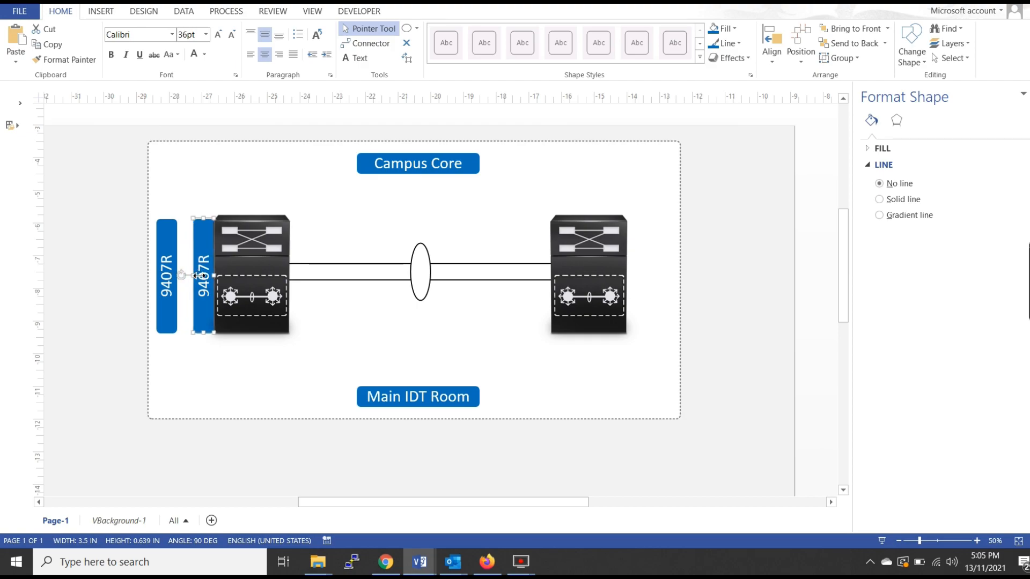
pyautogui.press('Left')
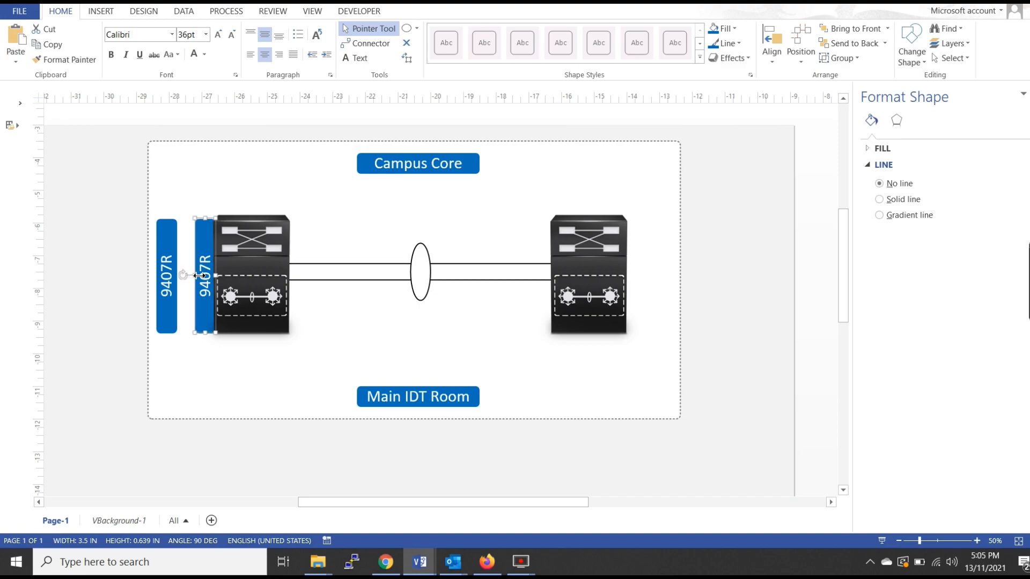
# Move the outer vertical "9407R" label to the outer side of the right VSS symbol, tucked against its edge
pyautogui.moveTo(172, 322); pyautogui.dragTo(631, 336)
pyautogui.hotkey('shift', 'Right')
pyautogui.hotkey('shift', 'Right')
pyautogui.hotkey('shift', 'Right')
pyautogui.hotkey('shift', 'Right')
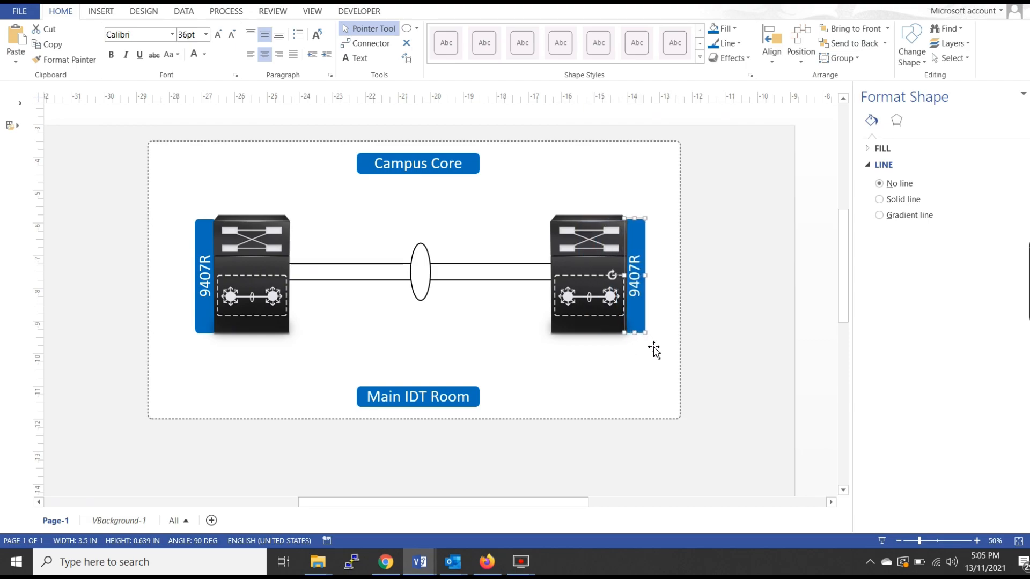
pyautogui.click(660, 361)
# Place a horizontal copy of the label beneath the left VSS symbol, reading "Core 1" and 2.312 in wide to match the symbol
pyautogui.click(202, 272)
pyautogui.moveTo(206, 255); pyautogui.dragTo(170, 333)
pyautogui.click(190, 363)
pyautogui.doubleClick(190, 364)
pyautogui.write('Core 1')
pyautogui.click(118, 306)
pyautogui.moveTo(164, 367); pyautogui.dragTo(333, 334)
pyautogui.scroll(3, 241, 368)
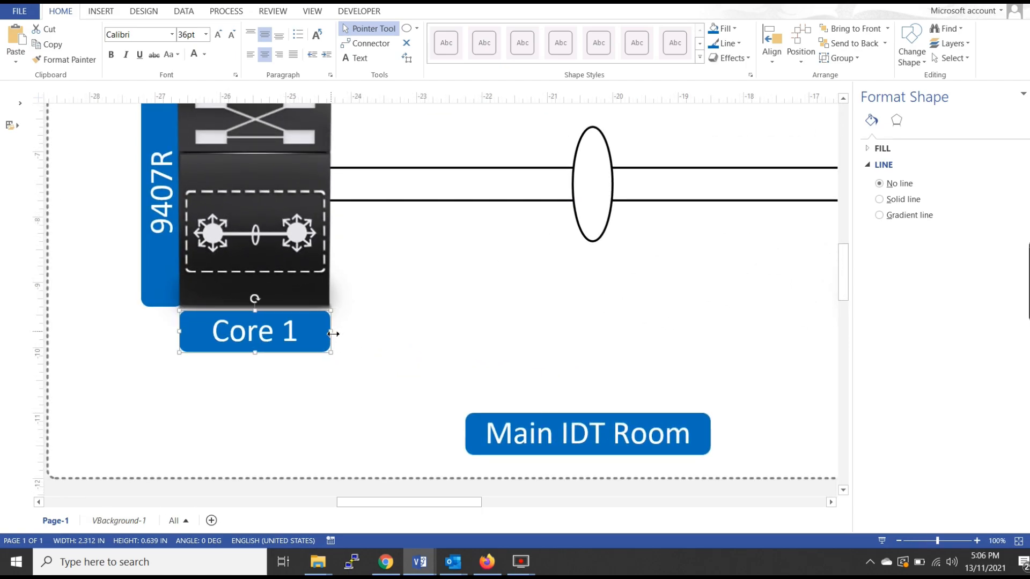
# Nudge the "Core 1" label up until it meets the bottom edge of the left VSS symbol
pyautogui.click(292, 300)
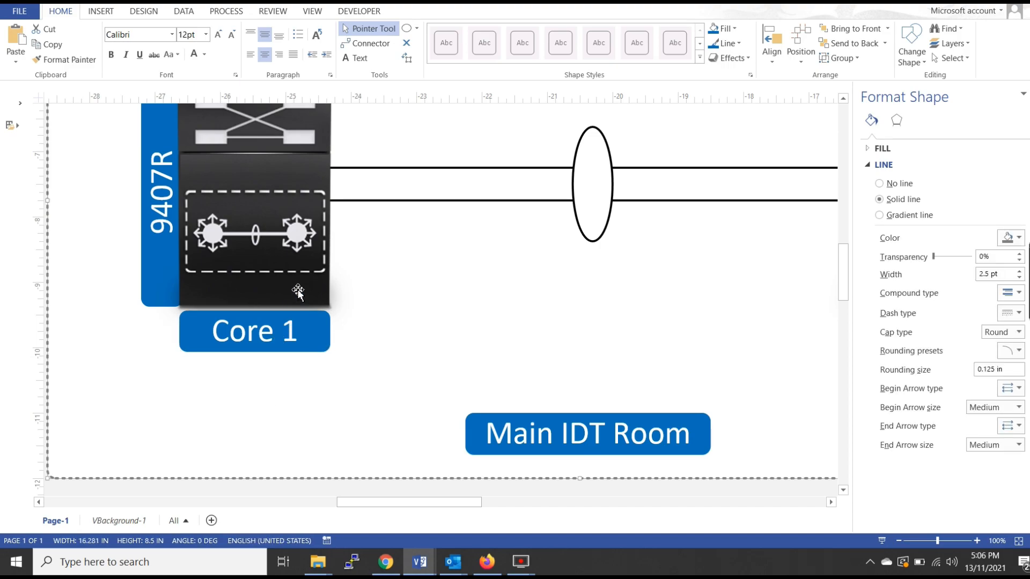
pyautogui.rightClick(284, 188)
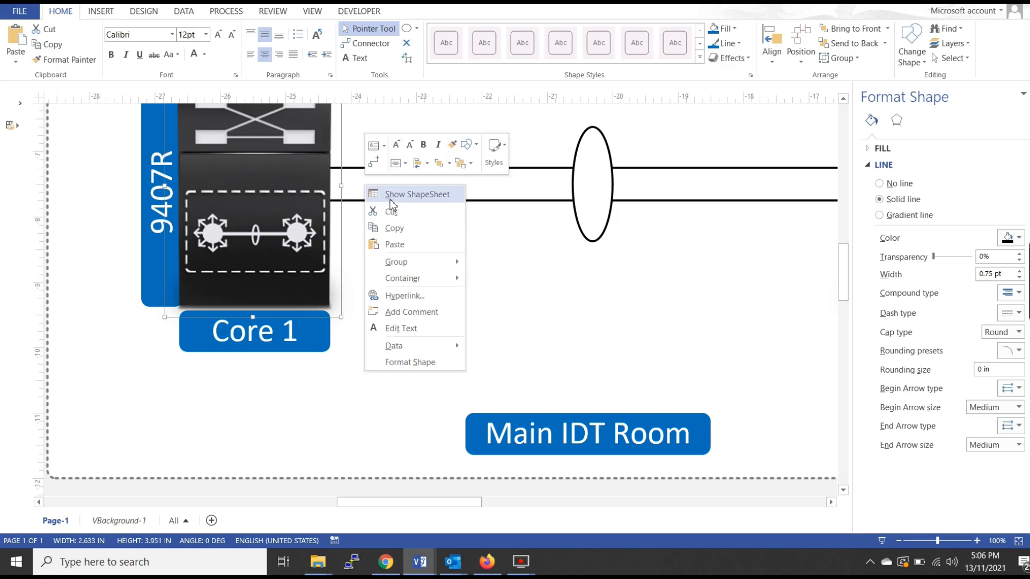
pyautogui.press('Escape')
pyautogui.click(305, 411)
pyautogui.click(281, 336)
pyautogui.press('Up')
pyautogui.press('Up')
pyautogui.press('Up')
pyautogui.press('Up')
pyautogui.press('Up')
pyautogui.press('Up')
pyautogui.press('Up')
pyautogui.press('Up')
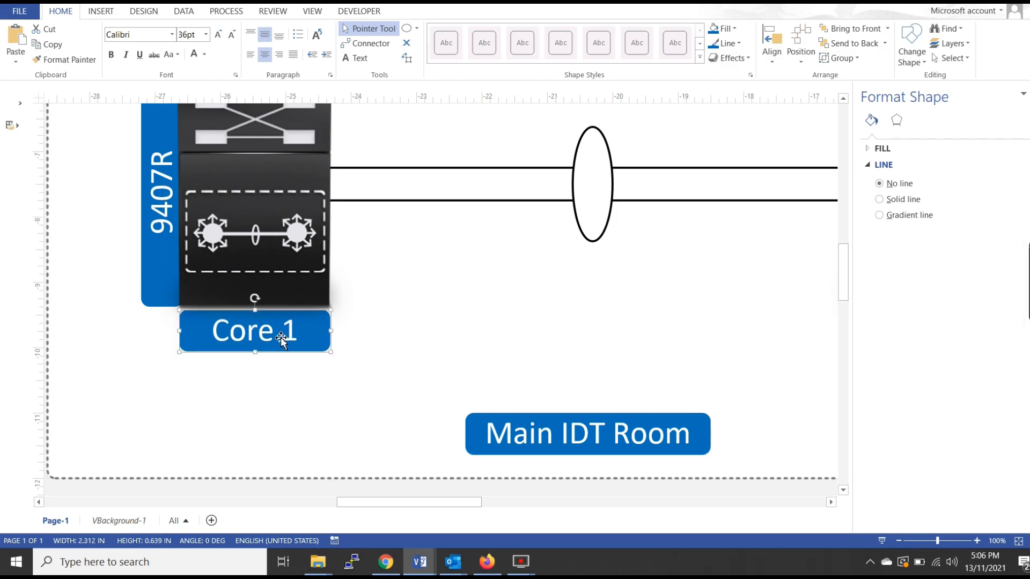
pyautogui.press('Up')
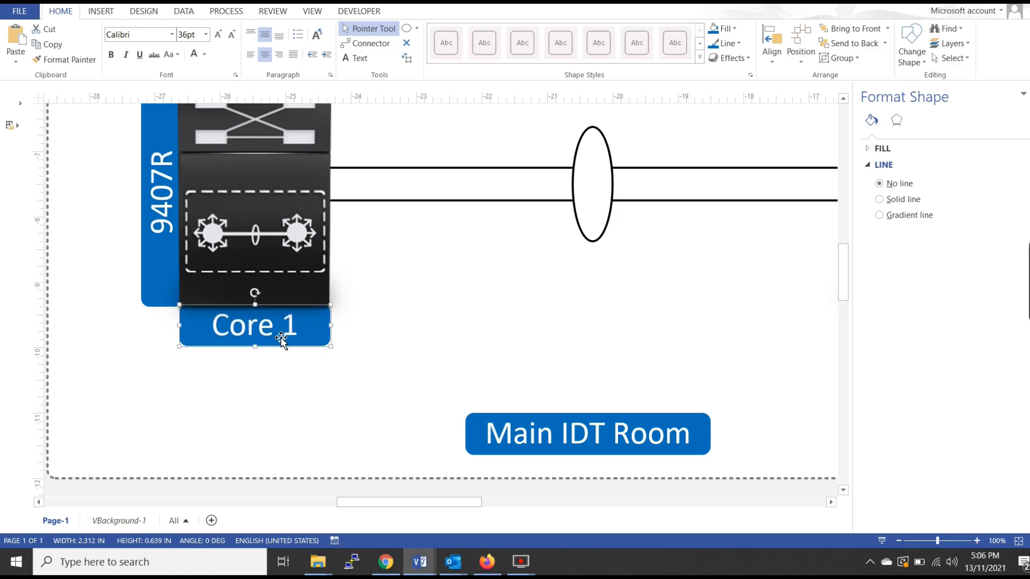
pyautogui.click(206, 422)
pyautogui.scroll(-4, 203, 325)
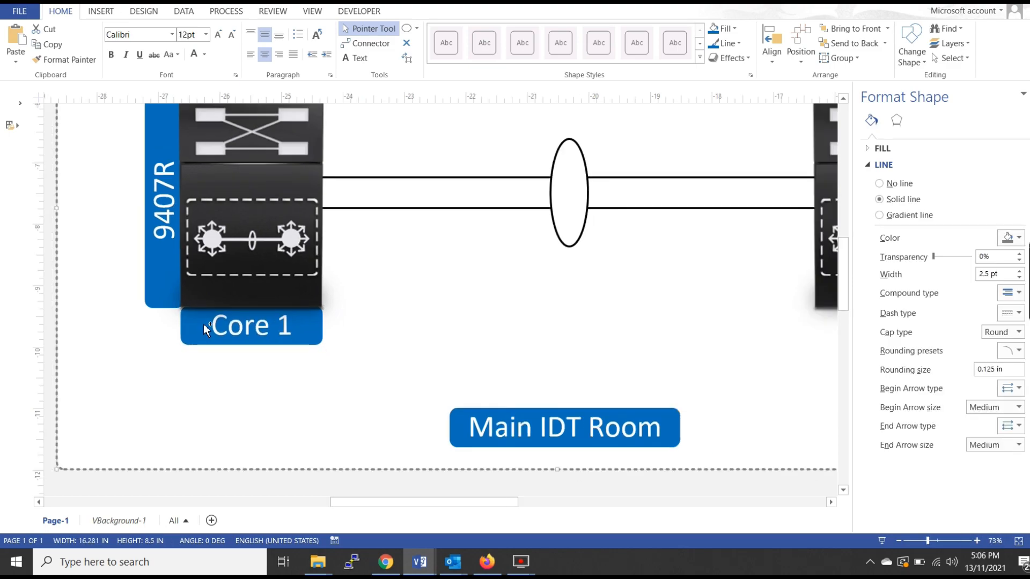
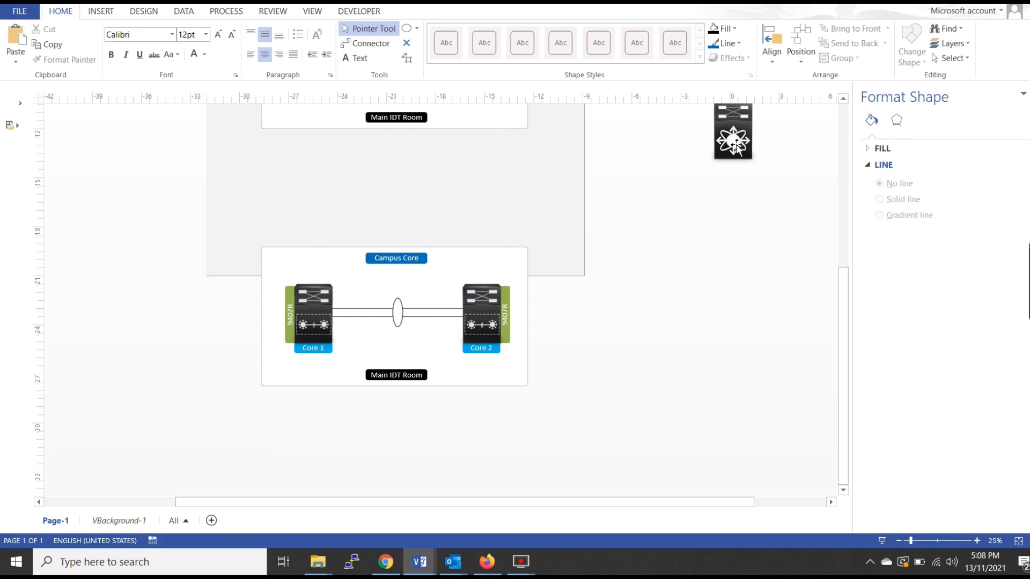
# Move the Nexus symbol just outside the right edge of the lower Campus Core box and place a copy of it further right
pyautogui.moveTo(736, 145); pyautogui.dragTo(587, 292)
pyautogui.scroll(-1, 590, 332)
pyautogui.scroll(2, 407, 333)
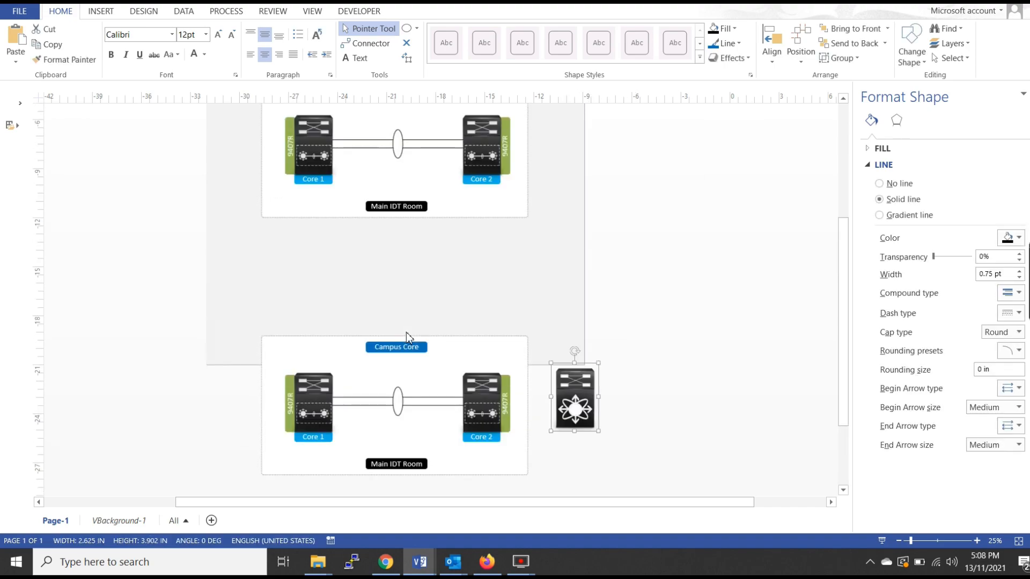
pyautogui.scroll(1, 406, 336)
pyautogui.scroll(-2, 413, 349)
pyautogui.click(321, 346)
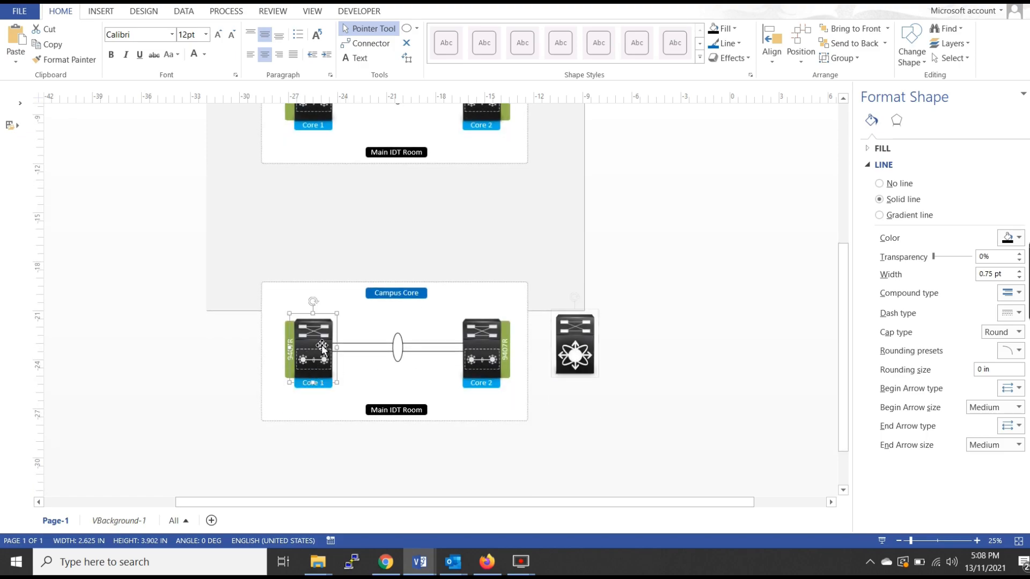
pyautogui.click(638, 413)
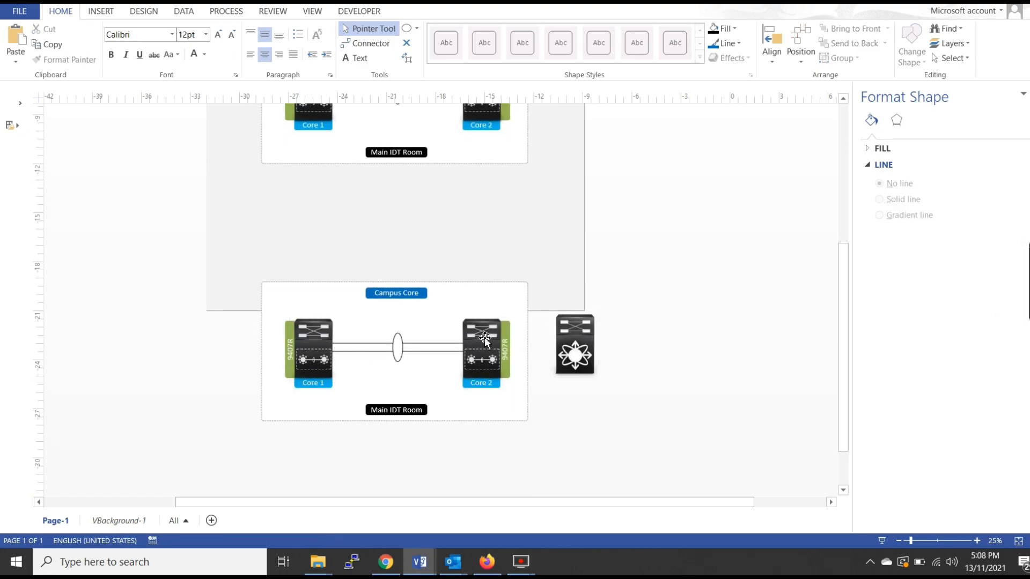
pyautogui.click(485, 337)
pyautogui.moveTo(575, 361); pyautogui.dragTo(642, 367)
# Bring both VSS symbols in the lower Campus Core box to the front
pyautogui.click(322, 346)
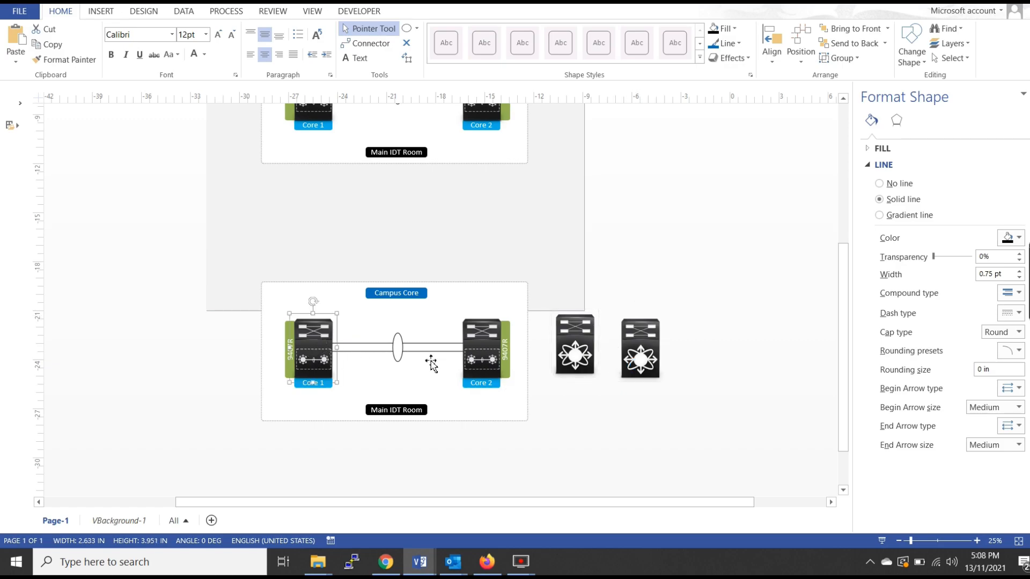
pyautogui.keyDown('shift'); pyautogui.click(478, 337); pyautogui.keyUp('shift')
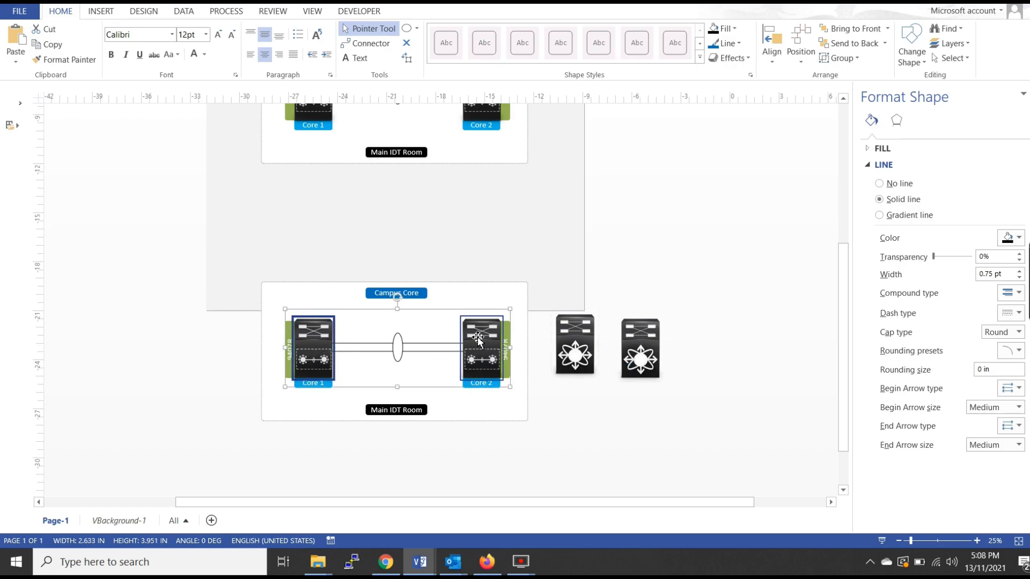
pyautogui.rightClick(477, 337)
pyautogui.click(586, 315)
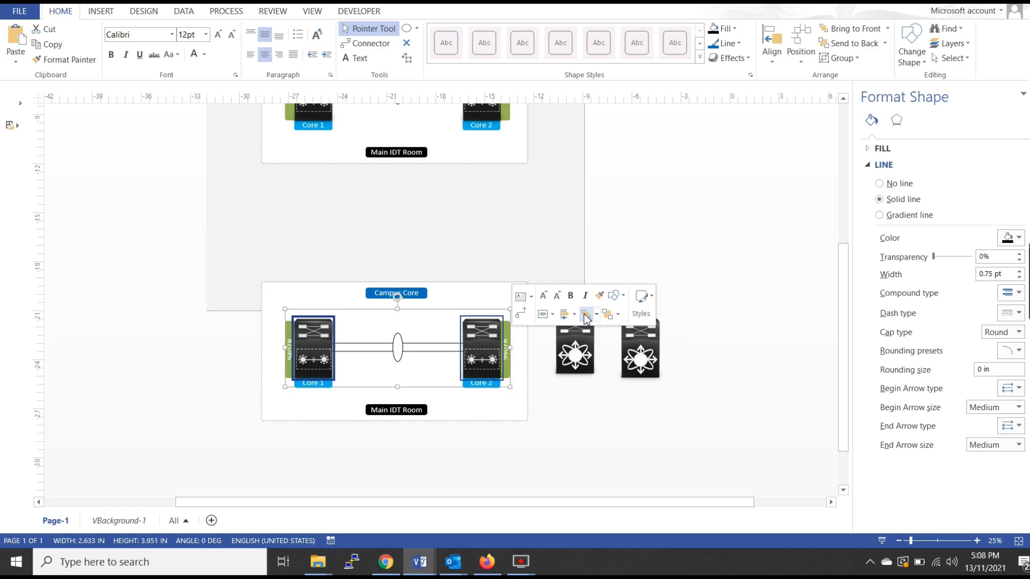
pyautogui.click(737, 361)
pyautogui.scroll(-3, 646, 307)
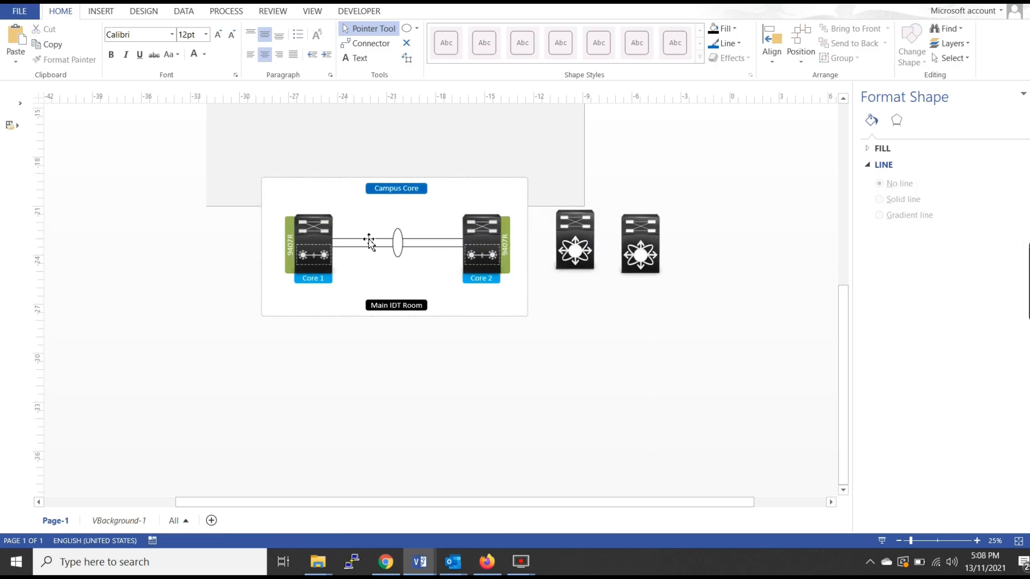
# Align the nearer Nexus symbol to the bottom and center of the Core 1 VSS symbol in the lower box
pyautogui.click(320, 236)
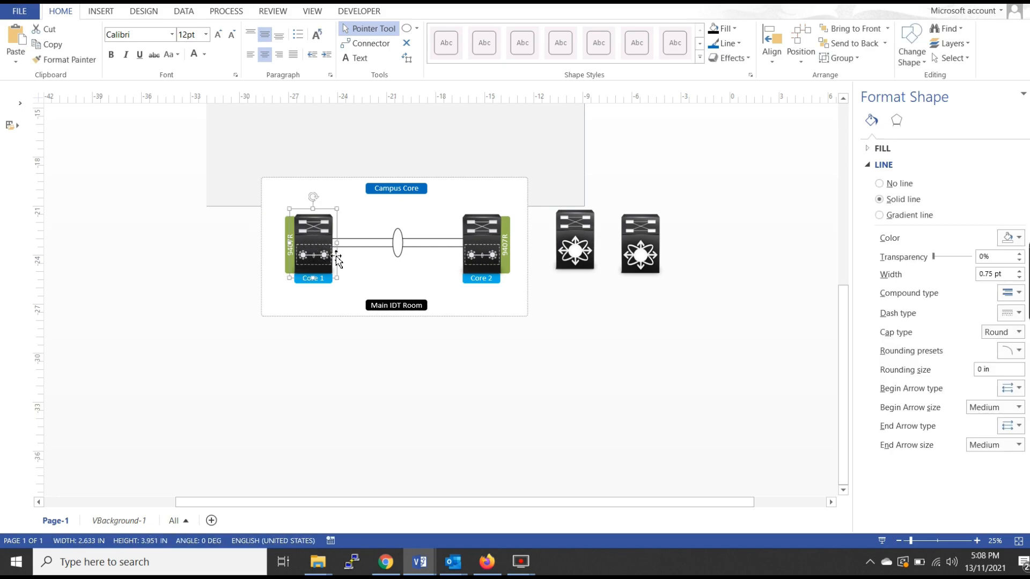
pyautogui.click(344, 347)
pyautogui.click(310, 242)
pyautogui.keyDown('shift'); pyautogui.click(586, 231); pyautogui.keyUp('shift')
pyautogui.click(771, 49)
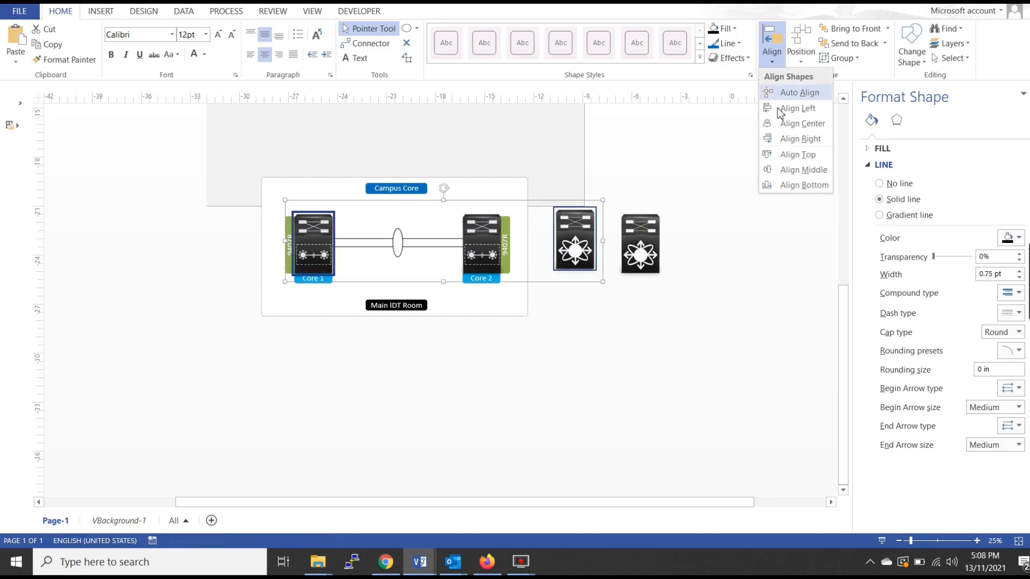
pyautogui.click(792, 183)
pyautogui.click(771, 47)
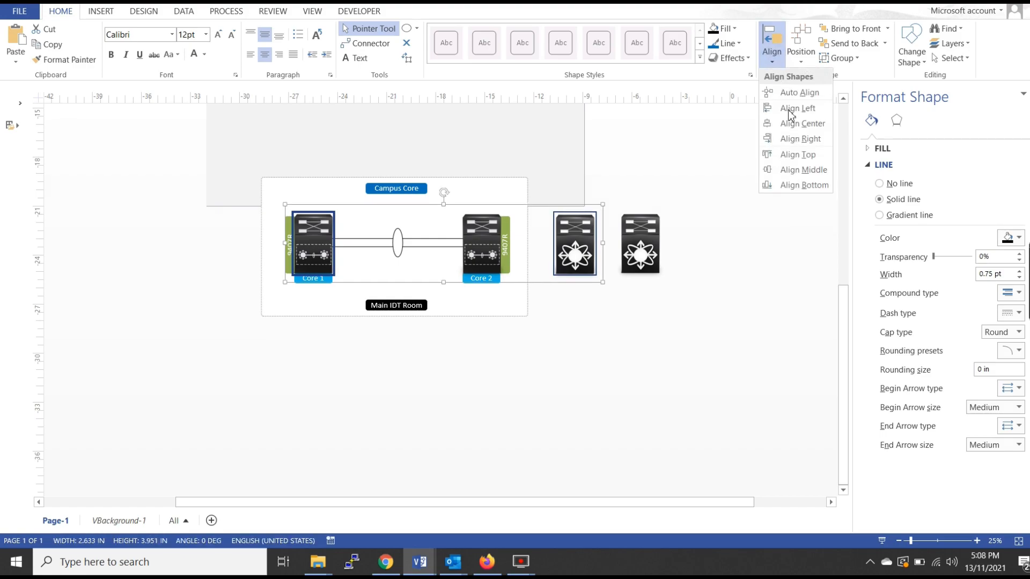
pyautogui.click(794, 123)
pyautogui.click(678, 280)
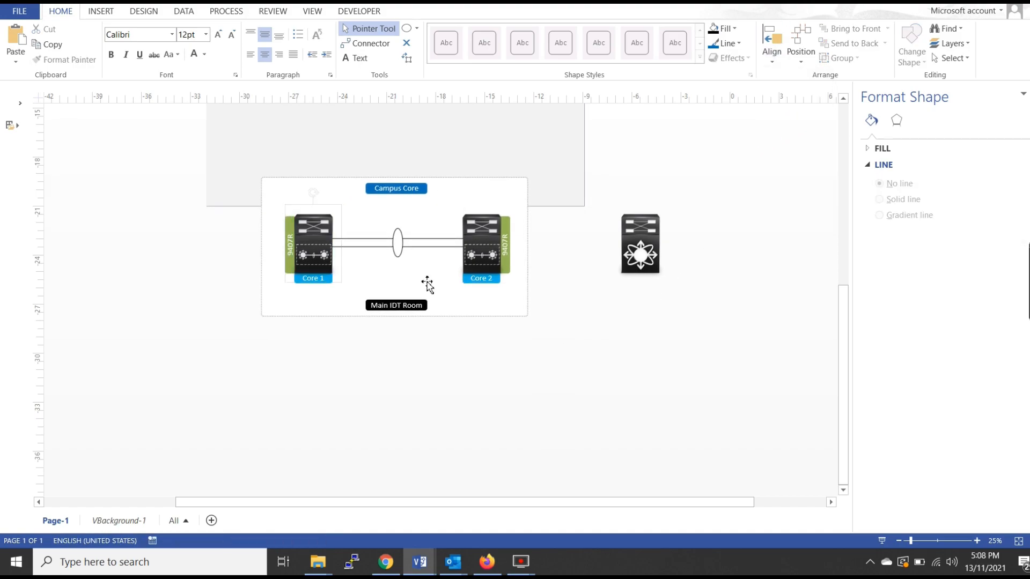
# Align the remaining Nexus symbol to the bottom and center of the Core 2 VSS symbol, and delete that VSS symbol
pyautogui.click(481, 241)
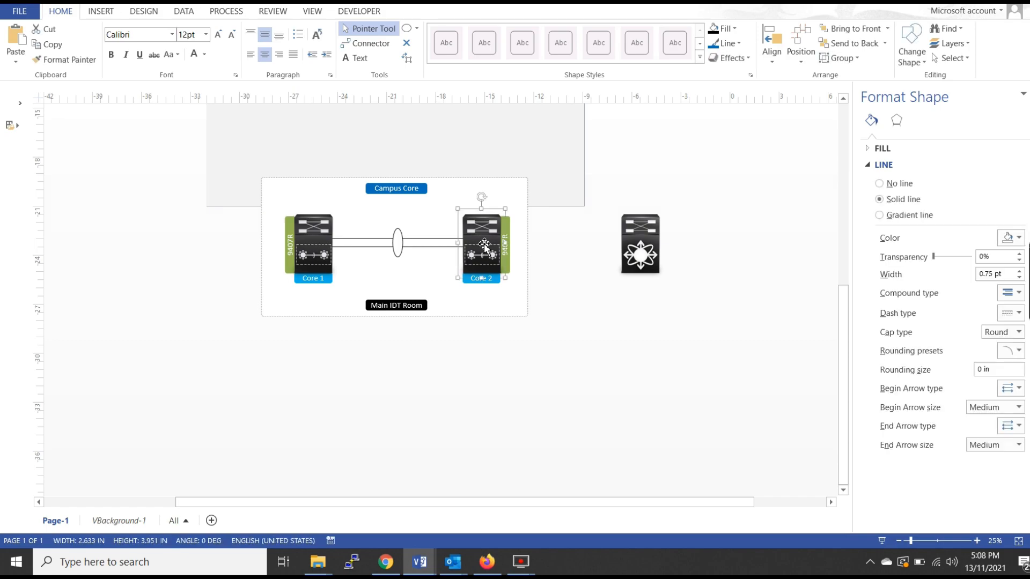
pyautogui.keyDown('shift'); pyautogui.click(650, 252); pyautogui.keyUp('shift')
pyautogui.click(772, 43)
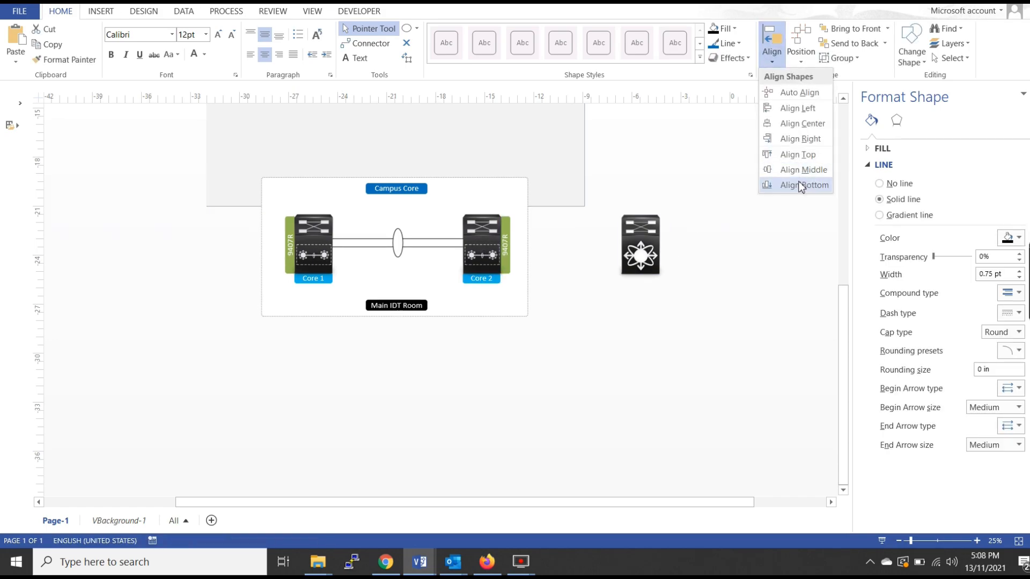
pyautogui.click(803, 186)
pyautogui.click(771, 43)
pyautogui.click(802, 124)
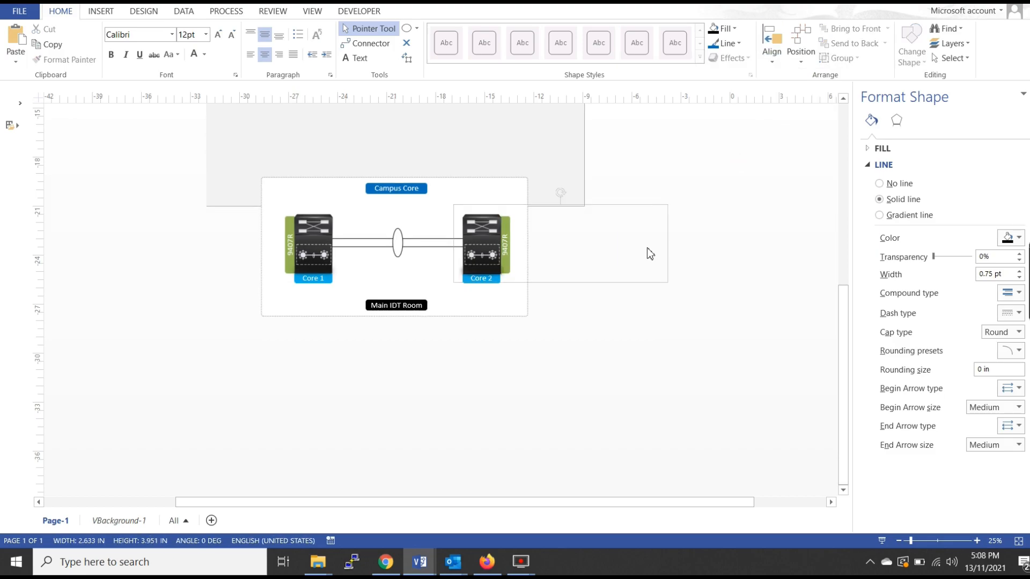
pyautogui.click(651, 254)
pyautogui.click(482, 248)
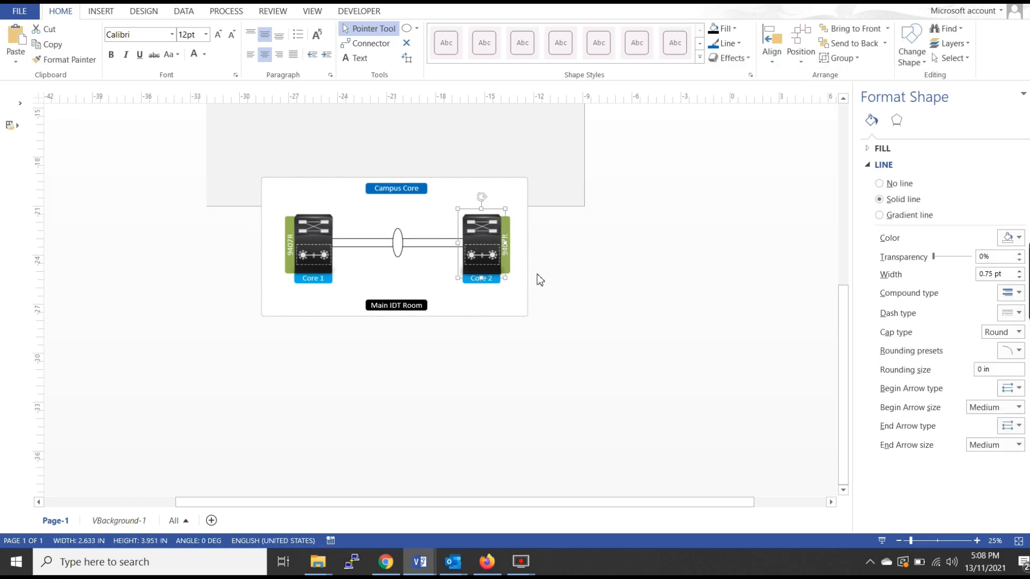
pyautogui.press('Delete')
# Try to delete the Core 1 VSS symbol in the lower box and undo the changes
pyautogui.click(311, 240)
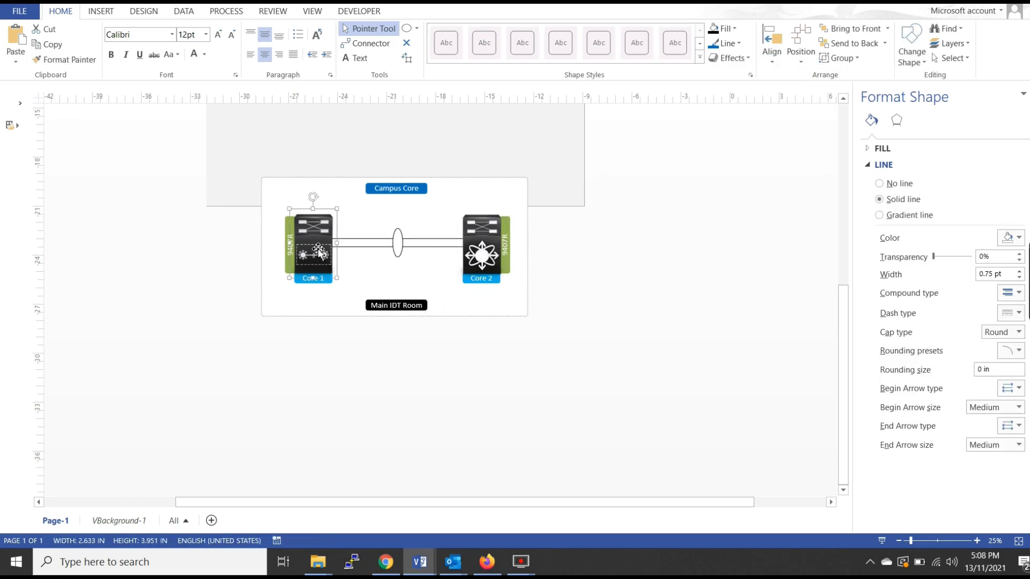
pyautogui.press('Delete')
pyautogui.hotkey('ctrl', 'z')
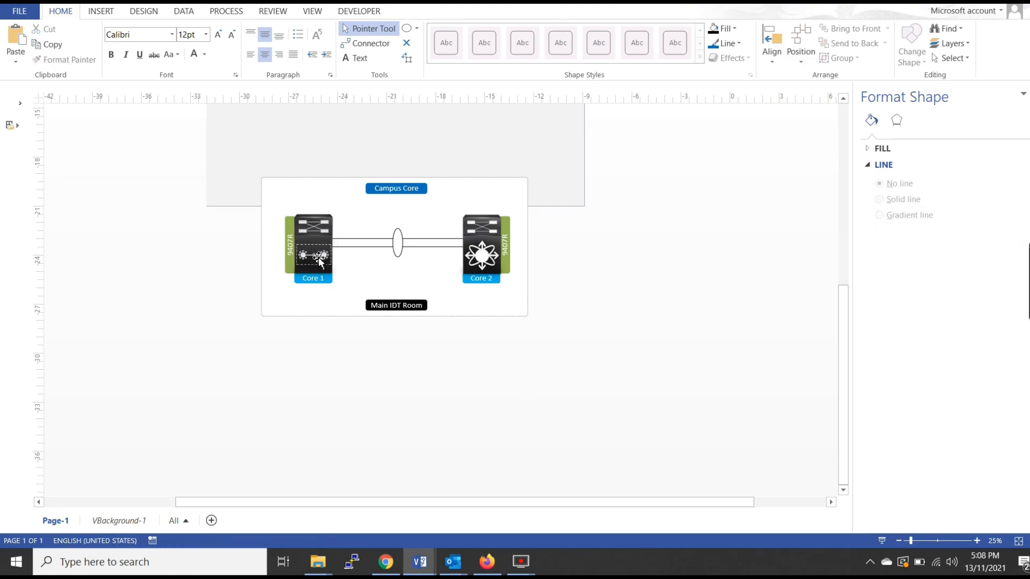
pyautogui.press('Delete')
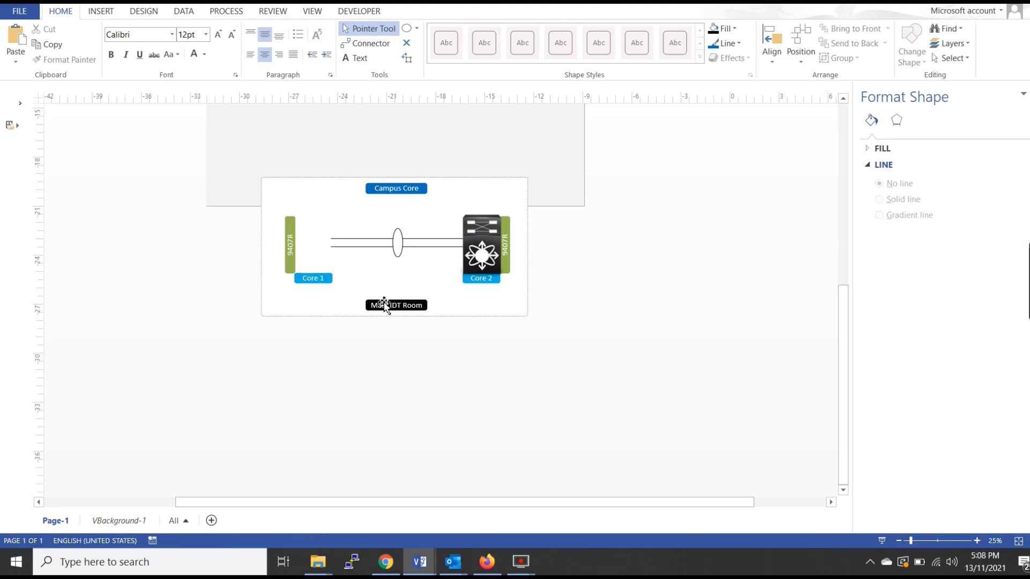
pyautogui.hotkey('ctrl', 'z')
pyautogui.click(448, 437)
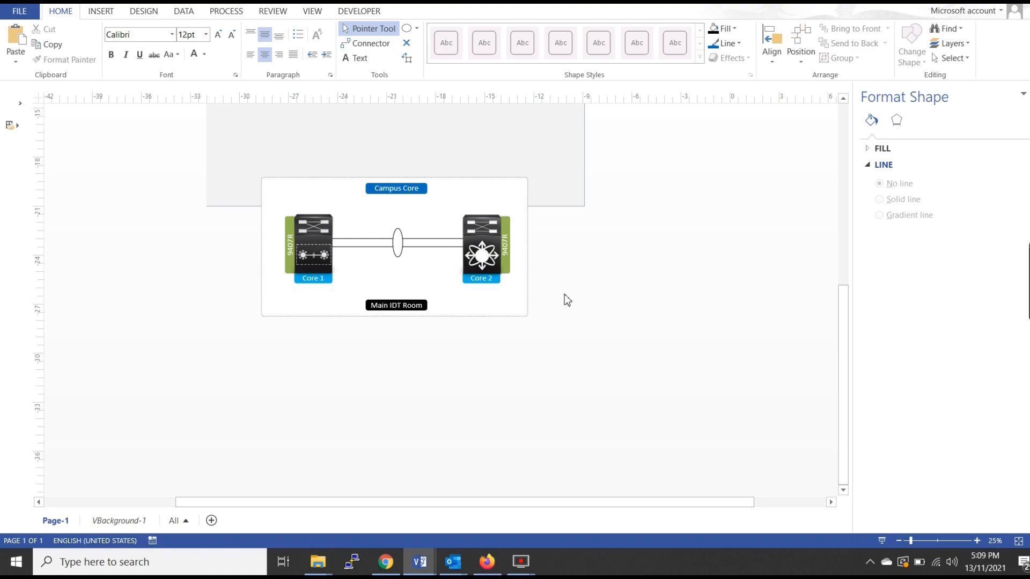
pyautogui.moveTo(349, 252); pyautogui.dragTo(423, 226)
pyautogui.hotkey('ctrl', 'z')
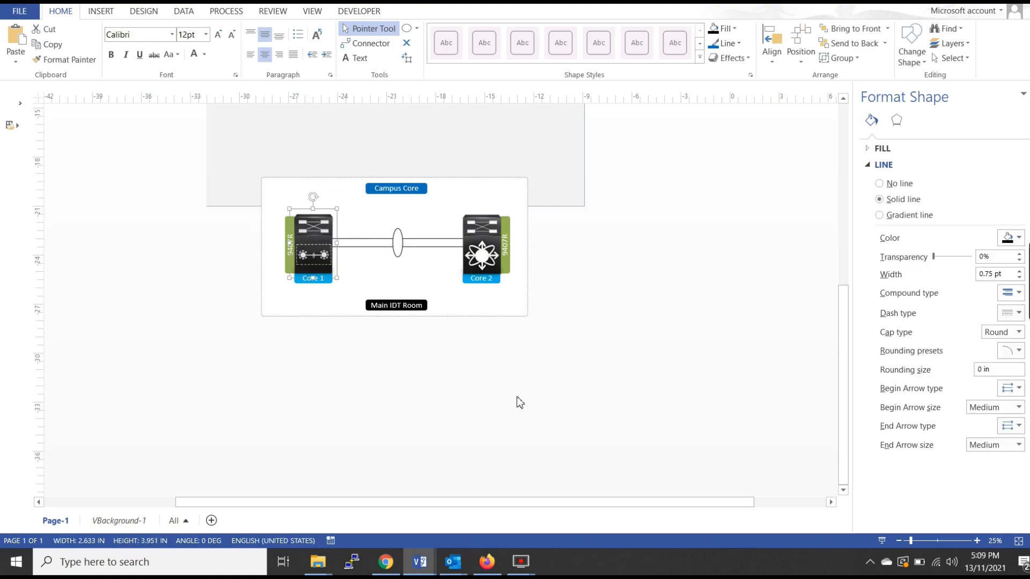
pyautogui.click(520, 402)
pyautogui.scroll(2, 261, 295)
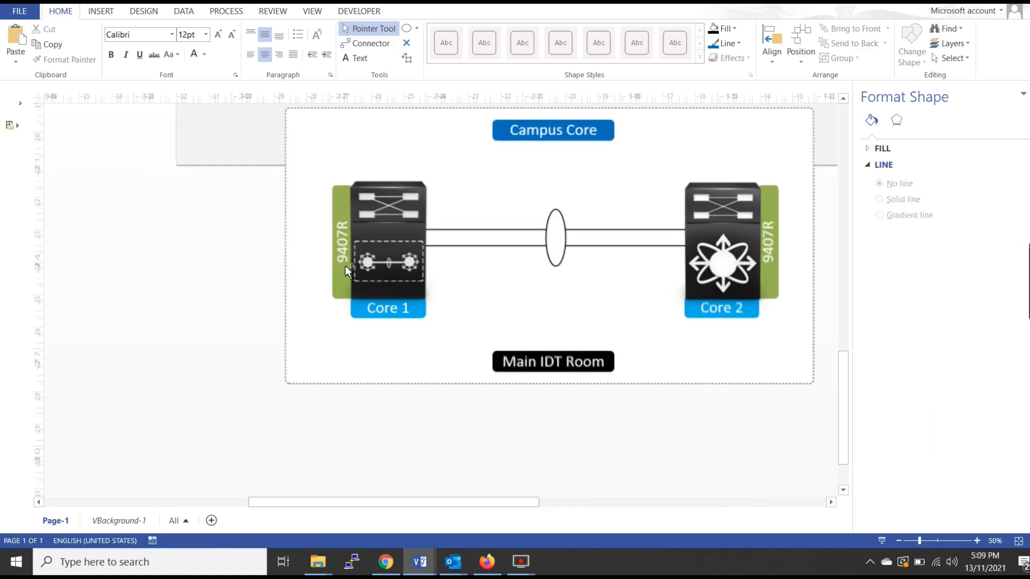
pyautogui.scroll(-2, 285, 315)
# Duplicate the Core 2 Nexus symbol in the lower box and place the copy below that box
pyautogui.moveTo(470, 281); pyautogui.dragTo(446, 405)
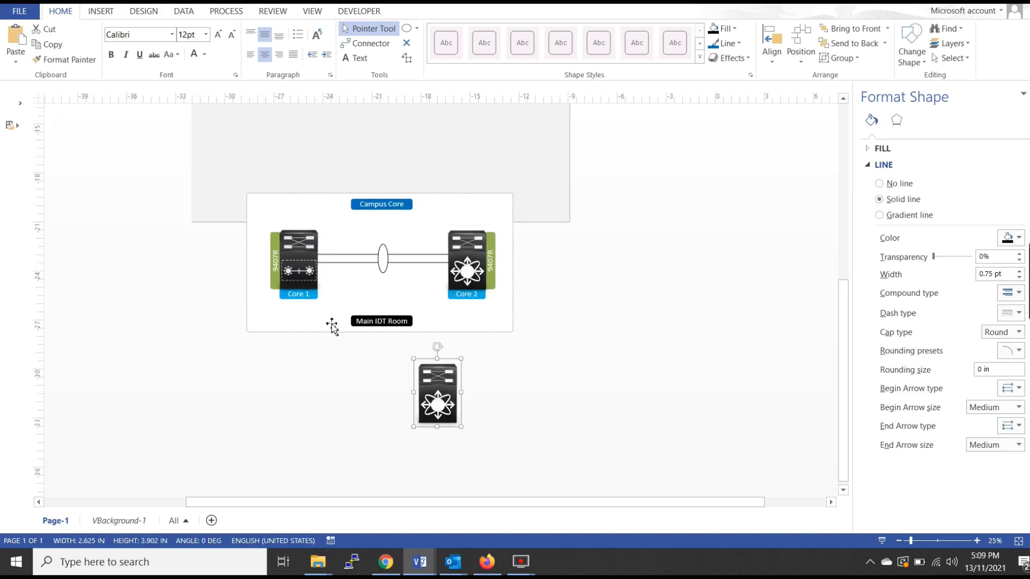
pyautogui.rightClick(320, 257)
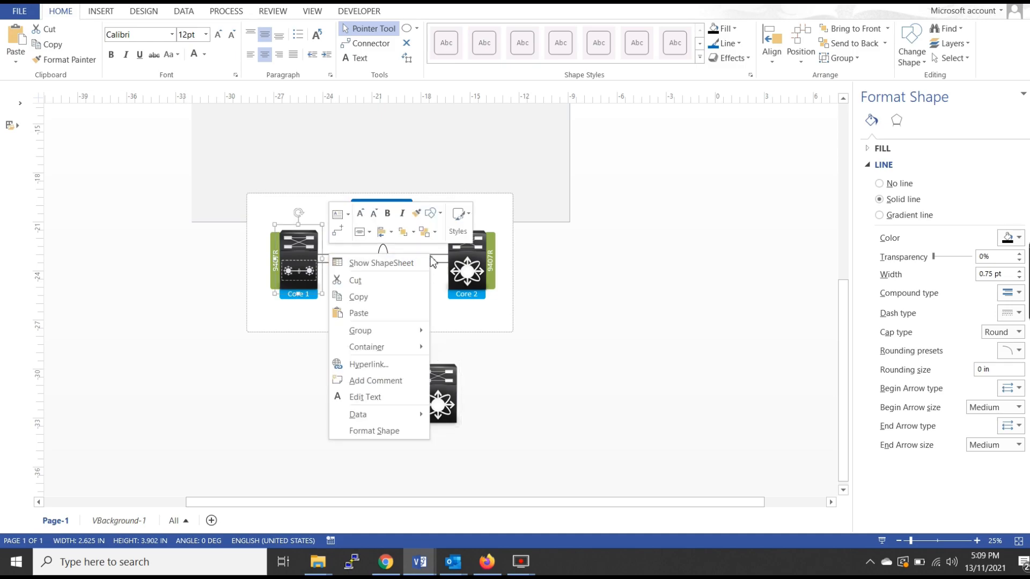
pyautogui.click(610, 354)
# Align the copied Nexus symbol to the bottom and center of the Core 1 VSS symbol, and delete that VSS symbol
pyautogui.click(308, 273)
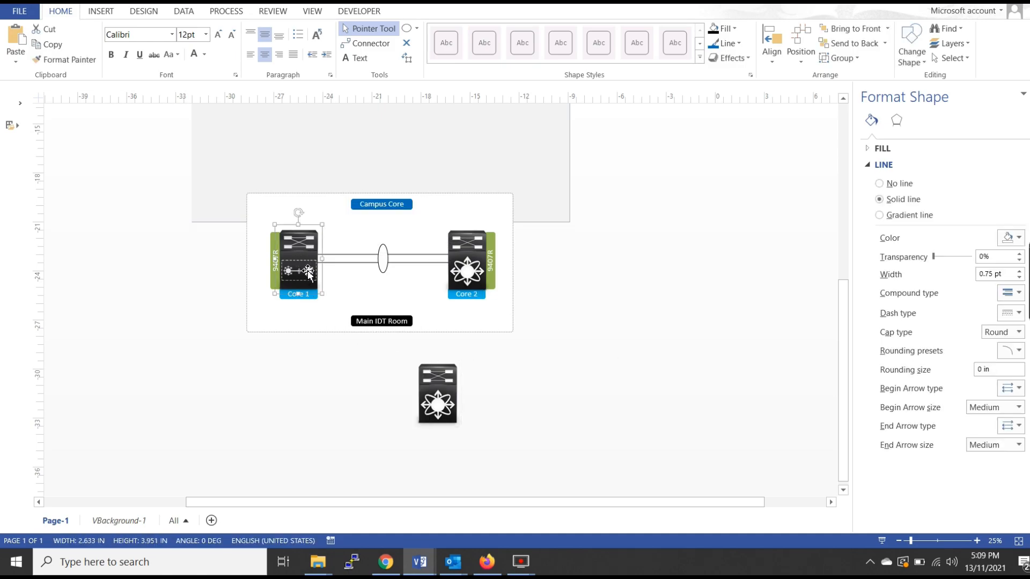
pyautogui.keyDown('shift'); pyautogui.click(434, 400); pyautogui.keyUp('shift')
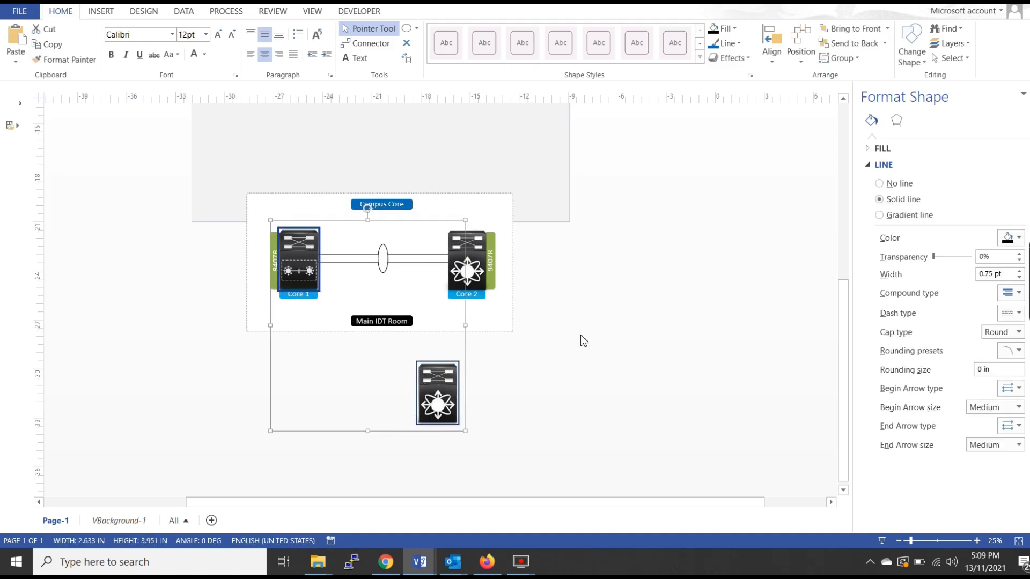
pyautogui.click(772, 49)
pyautogui.click(804, 185)
pyautogui.click(772, 51)
pyautogui.click(802, 123)
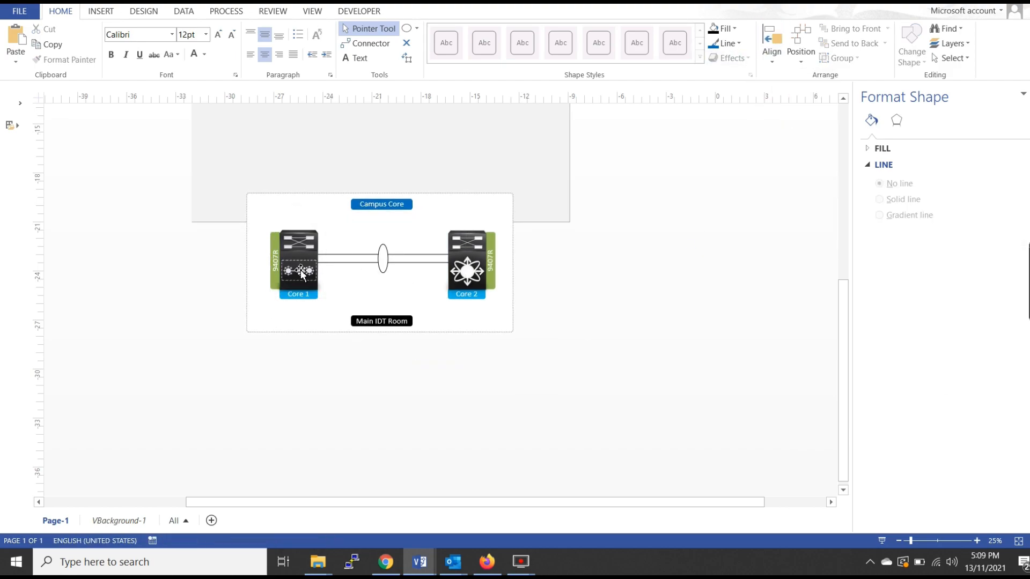
pyautogui.press('Delete')
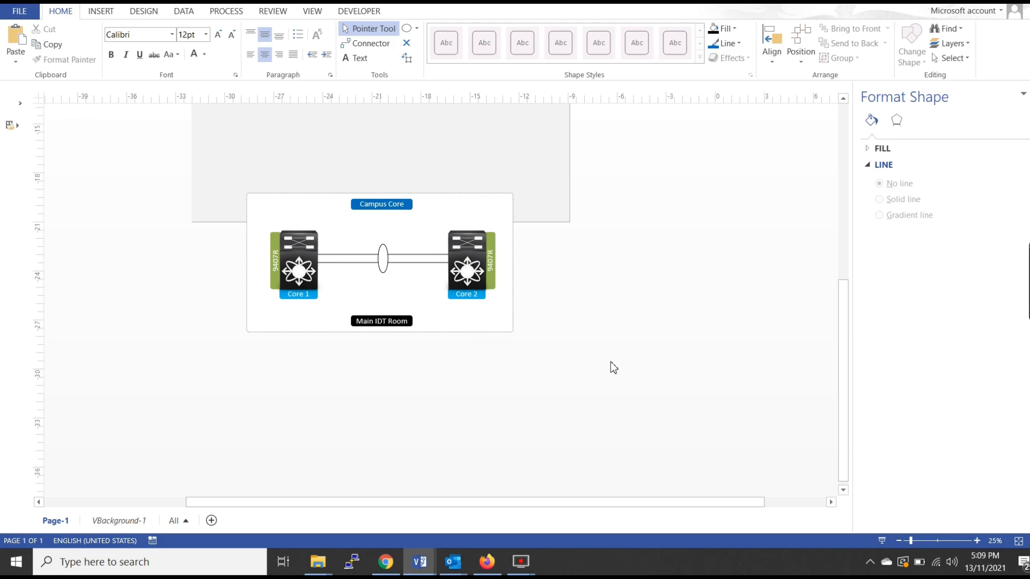
# Change the green model label beside Core 1 in the lower box to "Nexus 7706"
pyautogui.click(273, 262)
pyautogui.click(274, 262)
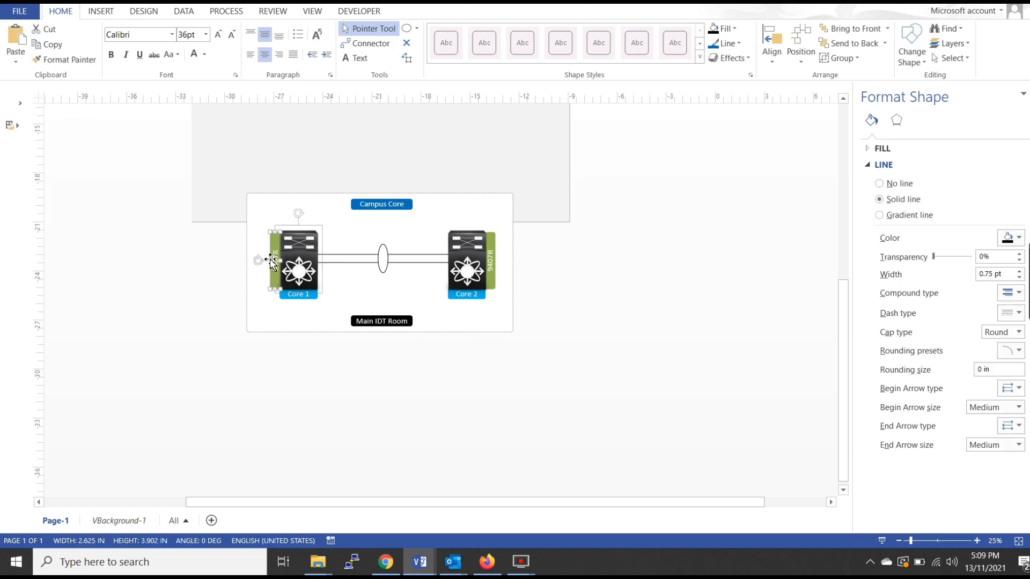
pyautogui.doubleClick(274, 263)
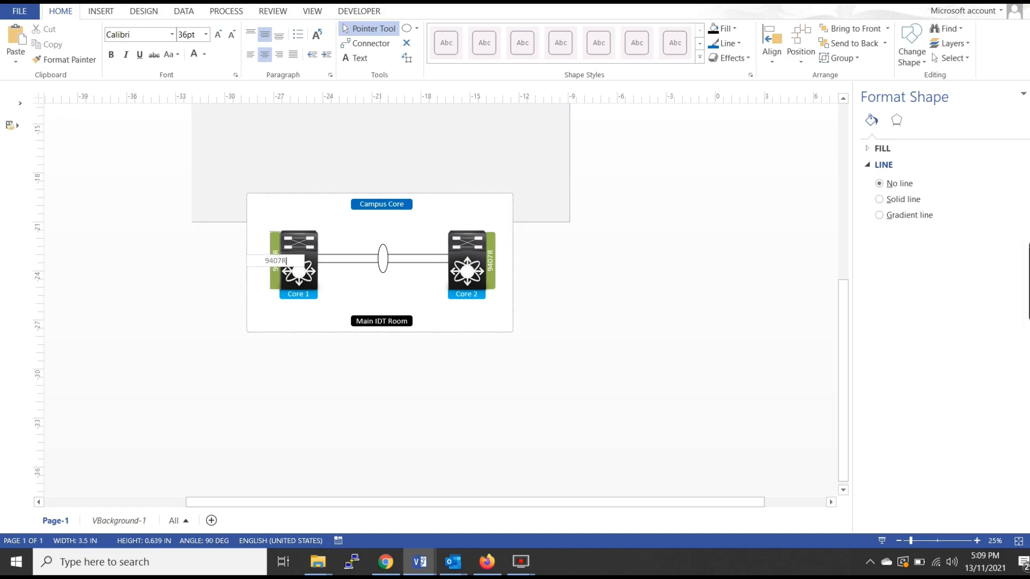
pyautogui.write('Nexus 7606')
pyautogui.moveTo(287, 261); pyautogui.dragTo(282, 261)
pyautogui.write('7')
pyautogui.click(284, 413)
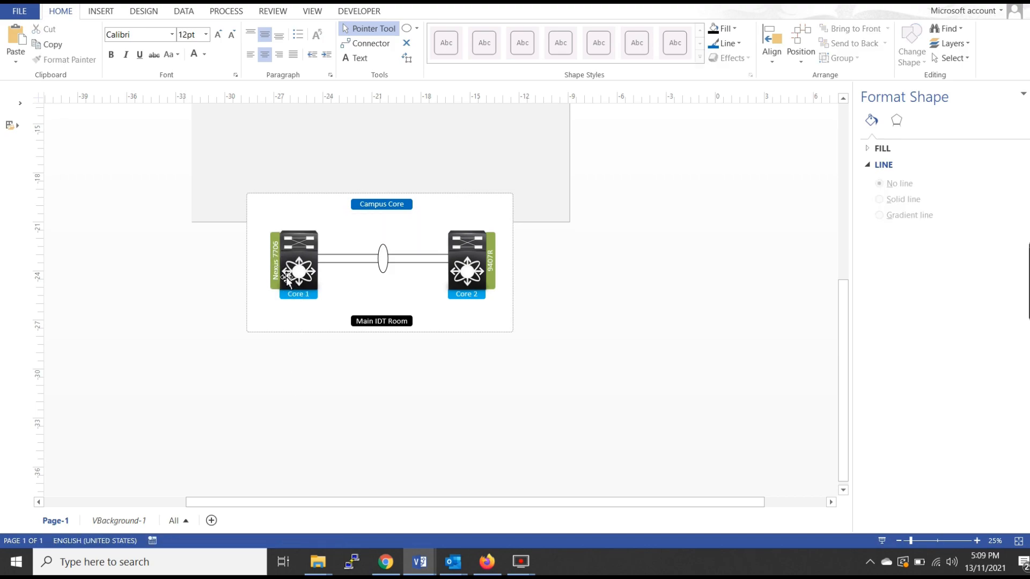
# Copy the Nexus 7706 label text from Core 1 into the green model label beside Core 2
pyautogui.doubleClick(276, 267)
pyautogui.hotkey('ctrl', 'c')
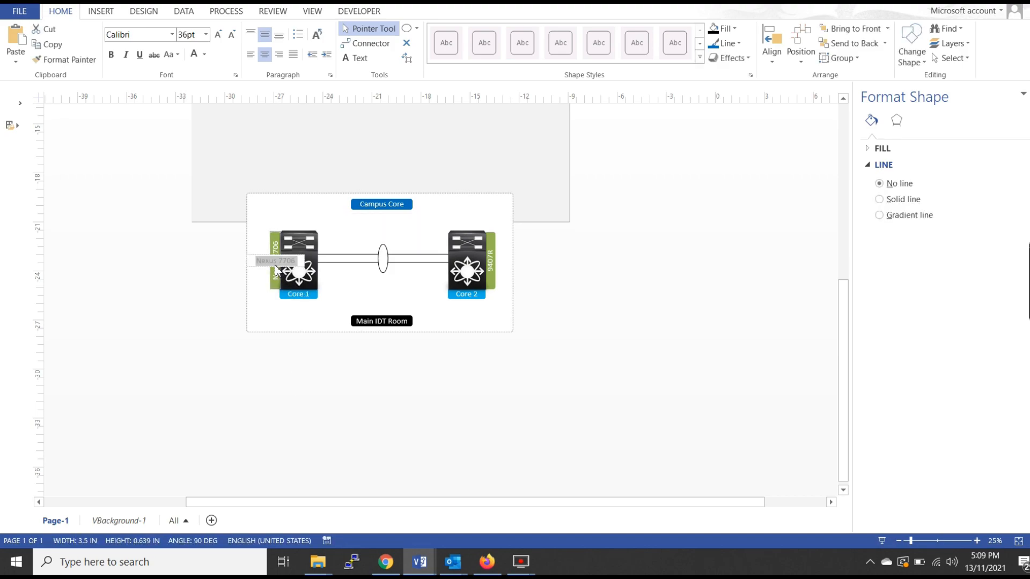
pyautogui.doubleClick(492, 265)
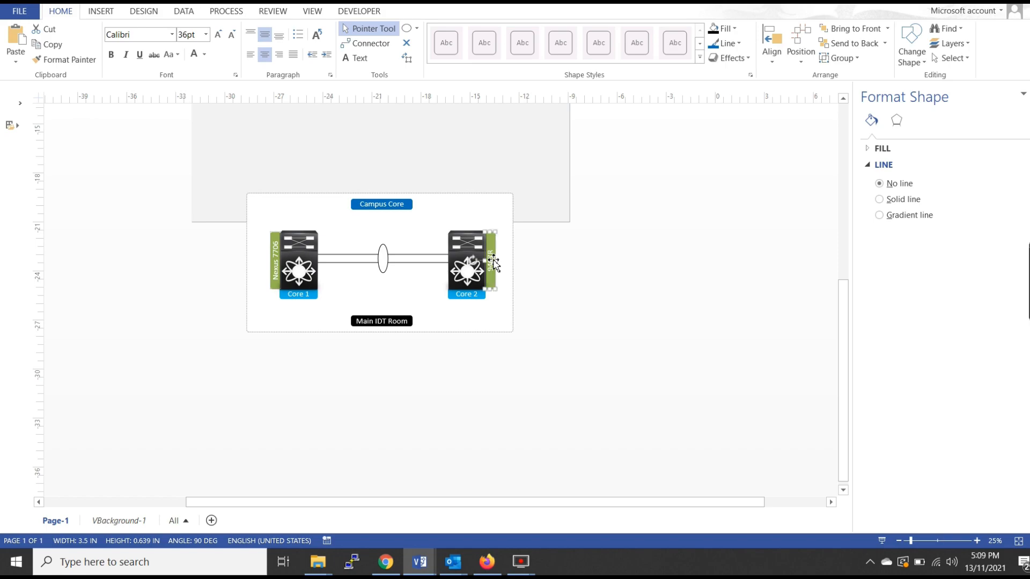
pyautogui.hotkey('ctrl', 'v')
pyautogui.click(396, 348)
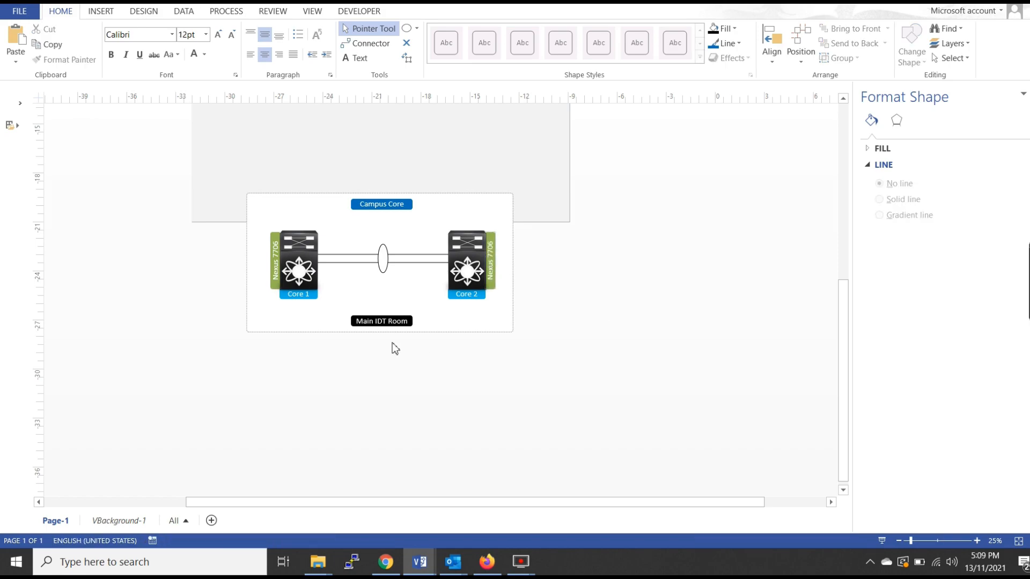
pyautogui.click(304, 296)
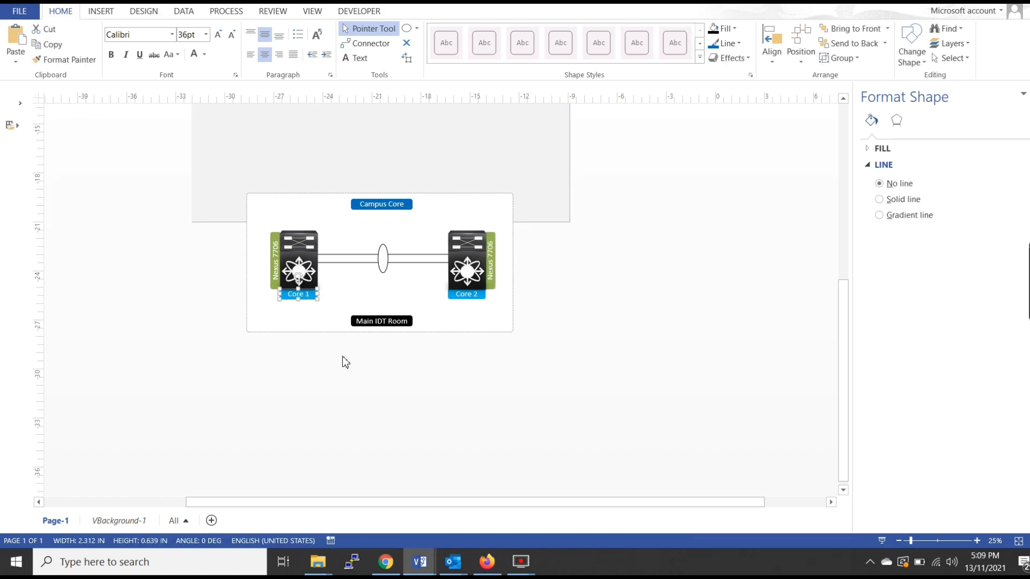
pyautogui.click(466, 298)
pyautogui.click(415, 371)
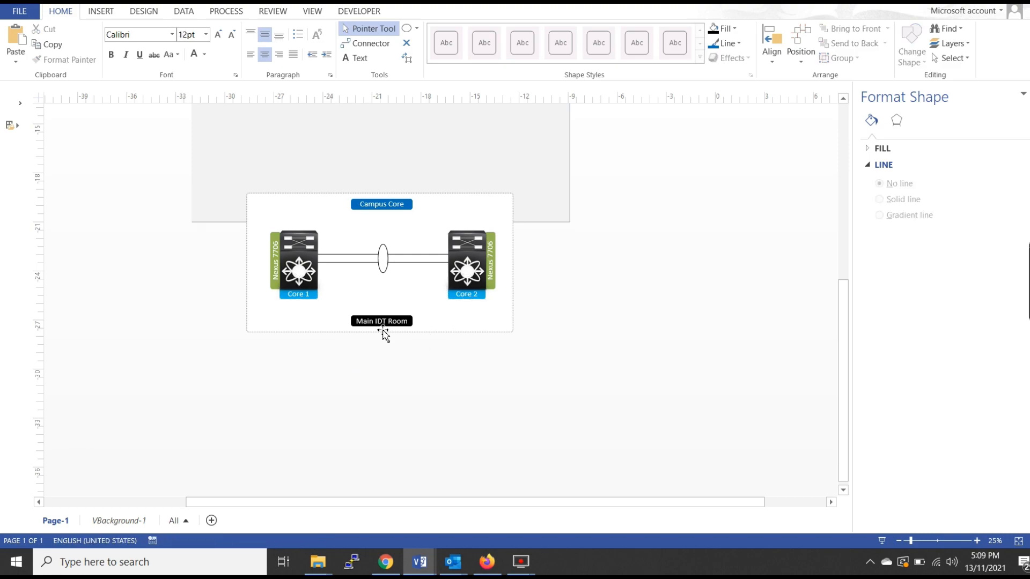
# Duplicate the Main IDT Room label in the upper Campus Core box and place the copy just below the link ellipse
pyautogui.scroll(5, 360, 349)
pyautogui.click(393, 272)
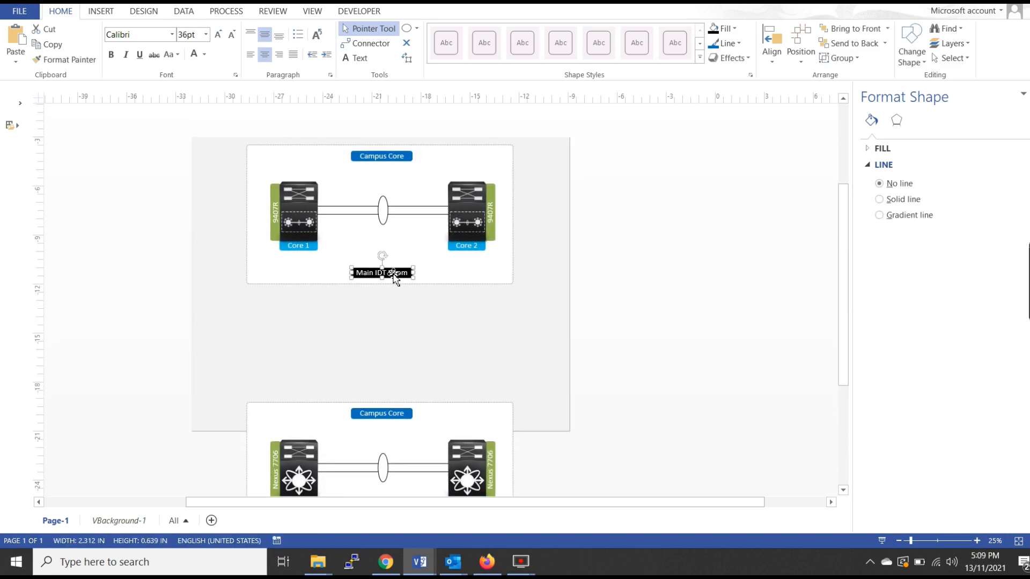
pyautogui.moveTo(393, 274); pyautogui.dragTo(394, 243)
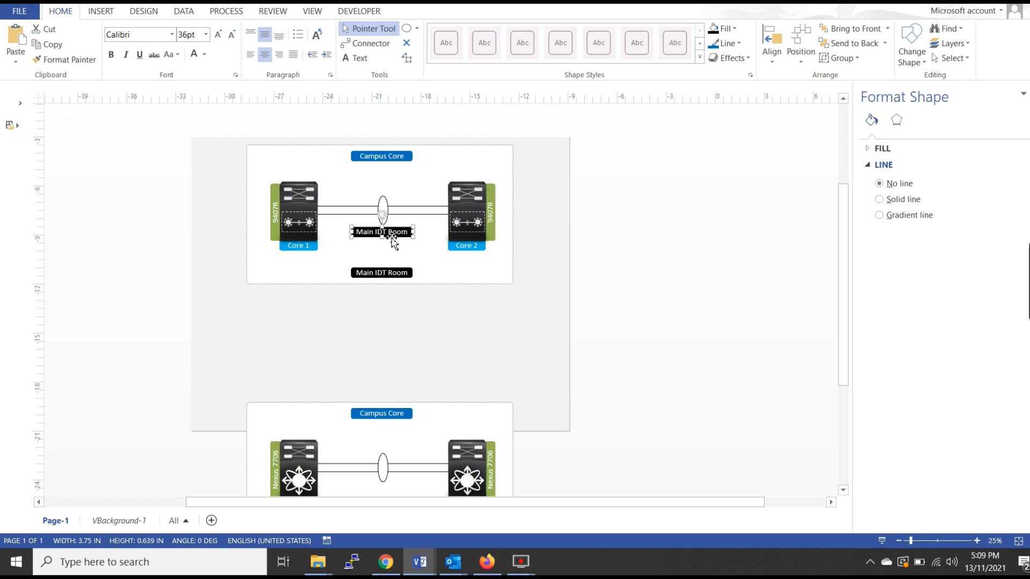
# Set the duplicated label's text color to black and remove its black fill
pyautogui.click(204, 54)
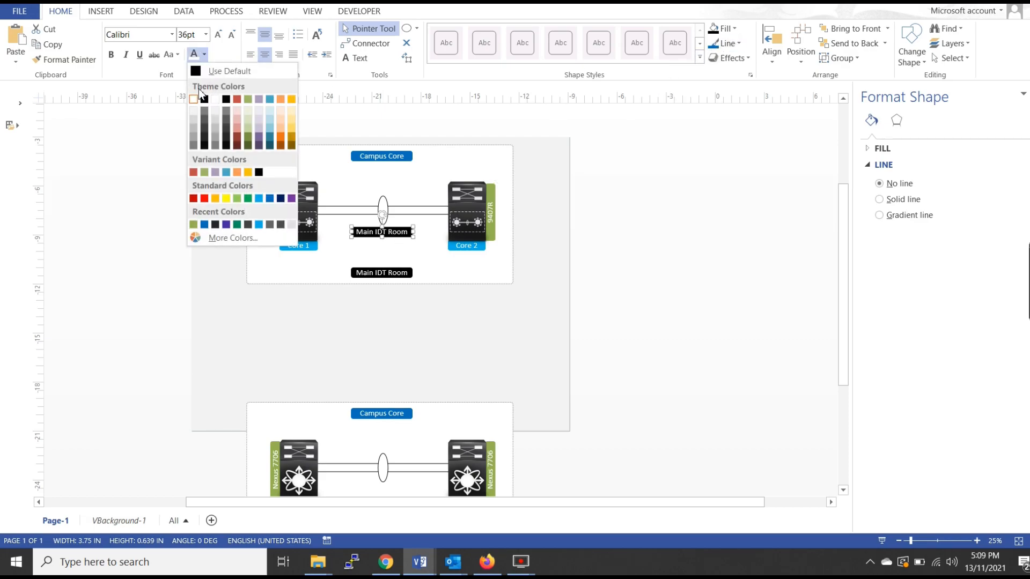
pyautogui.click(204, 98)
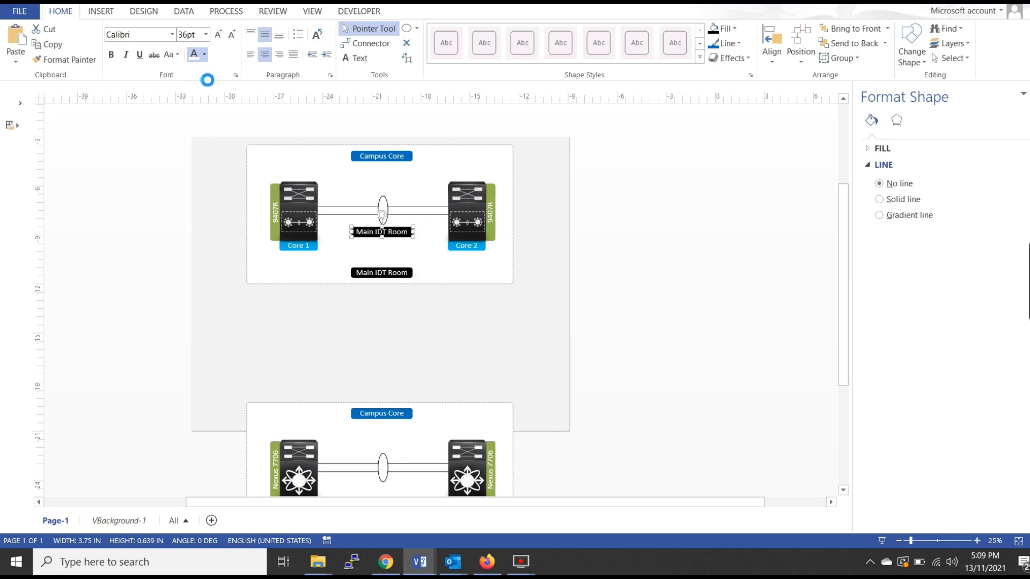
pyautogui.click(725, 29)
pyautogui.click(738, 212)
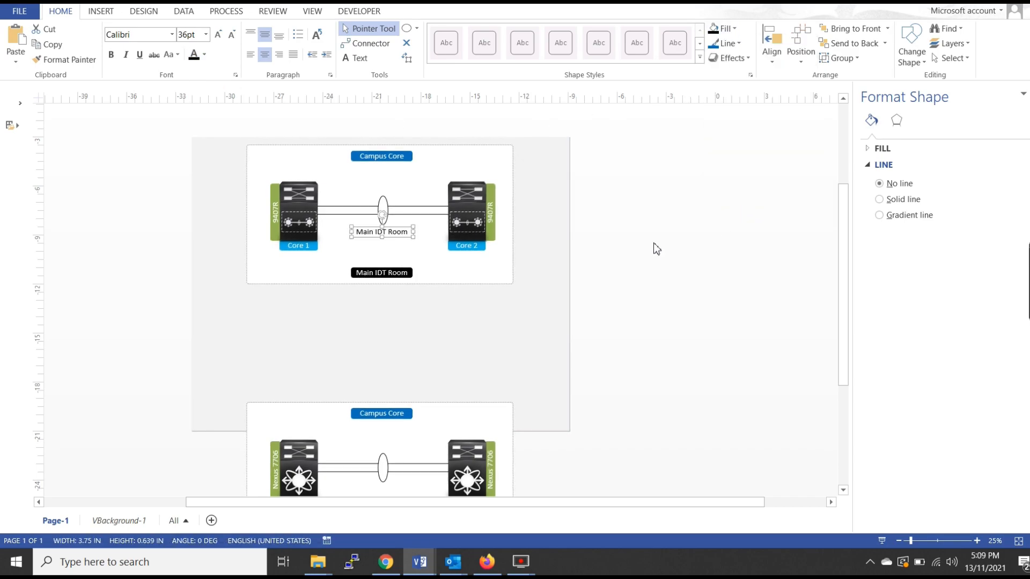
# Change the text of the duplicated label under the upper box's link ellipse to "VSS"
pyautogui.doubleClick(393, 234)
pyautogui.write('VSS')
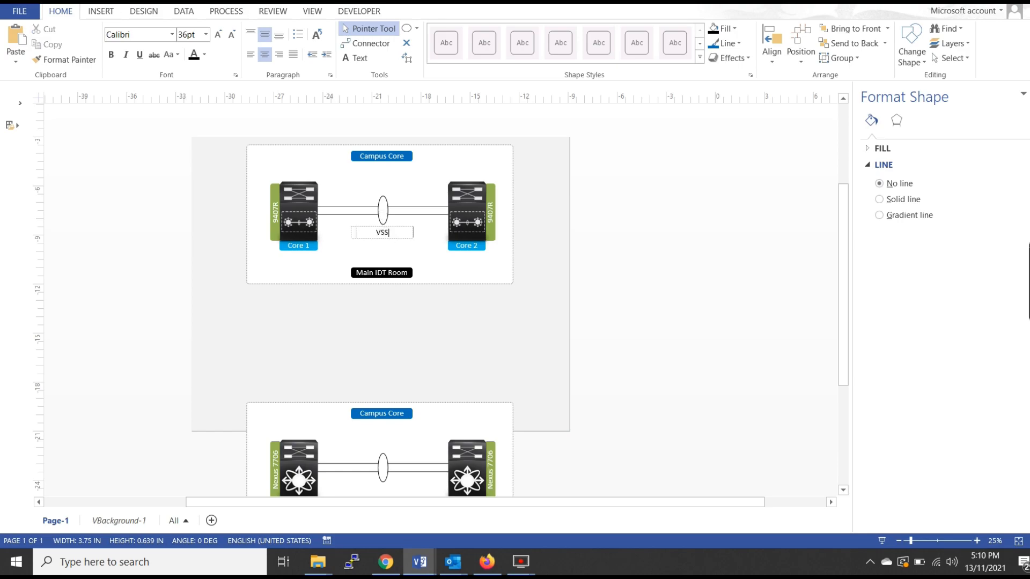
pyautogui.click(526, 355)
# Change the Main IDT Room label in the lower box to "Data Center"
pyautogui.scroll(-3, 391, 380)
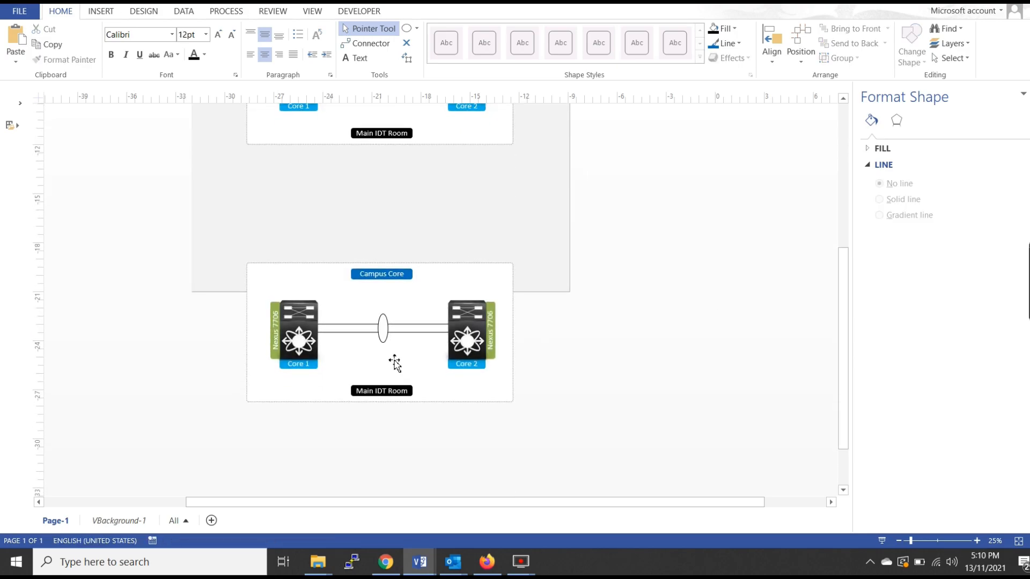
pyautogui.scroll(2, 378, 301)
pyautogui.scroll(-3, 389, 394)
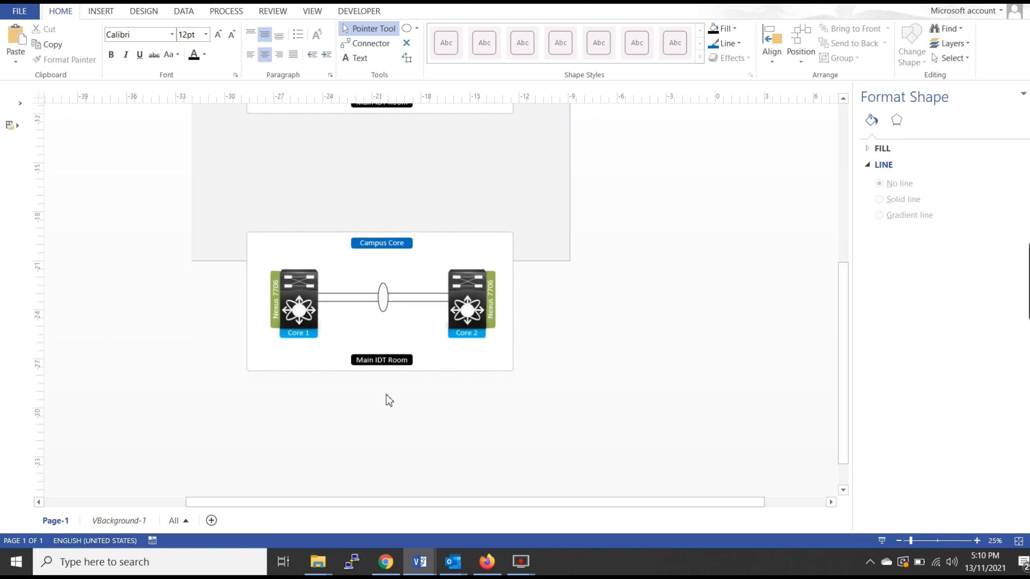
pyautogui.click(394, 359)
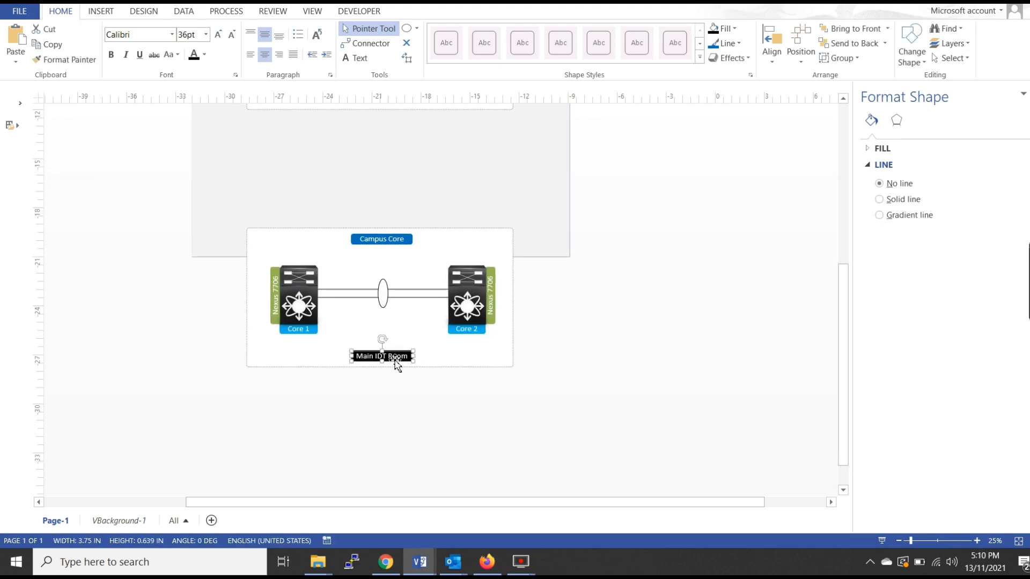
pyautogui.doubleClick(396, 358)
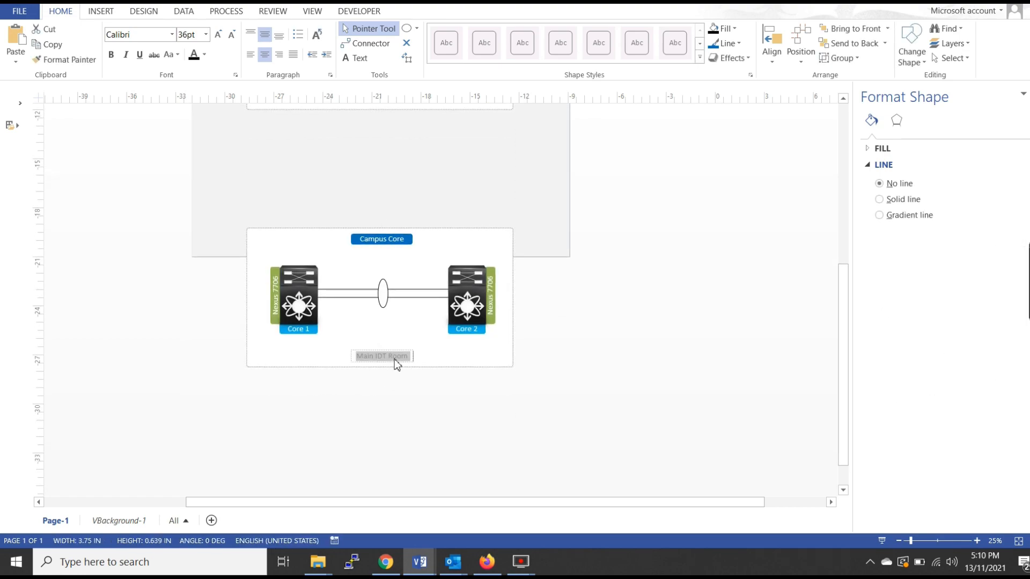
pyautogui.write('Data Center')
# Duplicate the Data Center label below the lower box's link ellipse and widen the copy to about 6.3 in
pyautogui.click(391, 358)
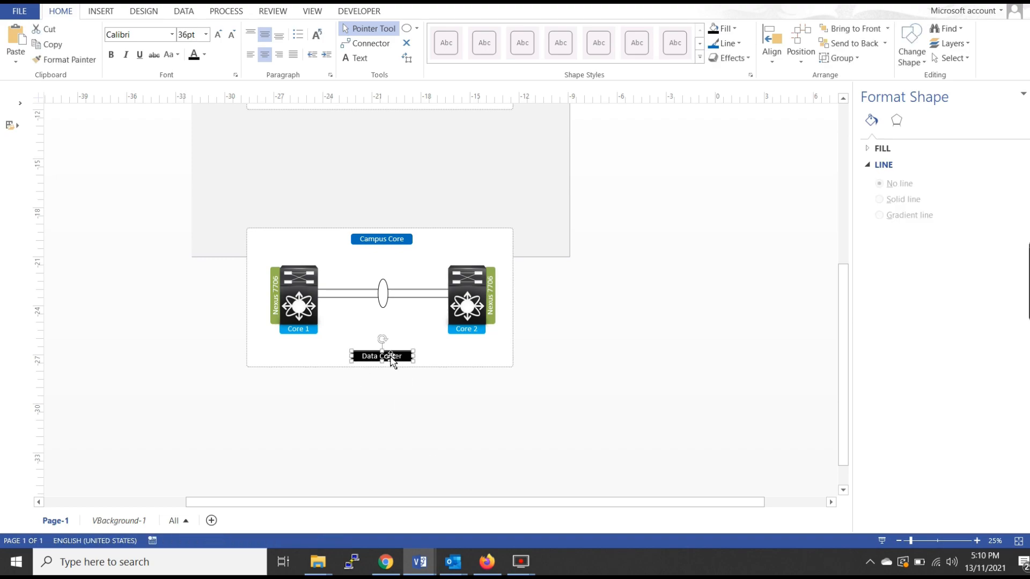
pyautogui.moveTo(391, 358); pyautogui.dragTo(387, 324)
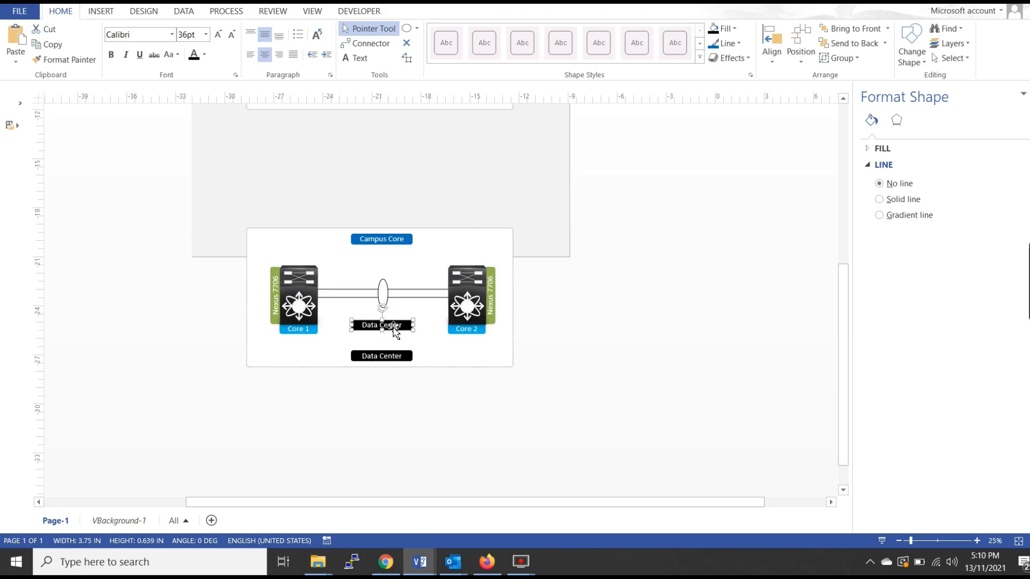
pyautogui.moveTo(393, 326); pyautogui.dragTo(336, 315)
pyautogui.moveTo(413, 319); pyautogui.dragTo(439, 321)
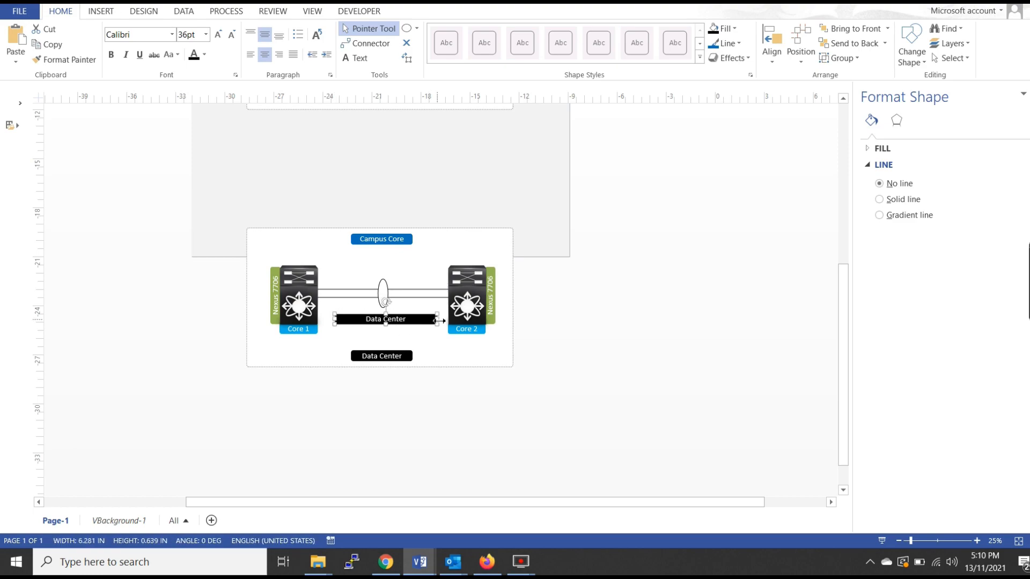
# Change the text of the widened label between the two Nexus cores to "vPC Peer Link"
pyautogui.doubleClick(406, 327)
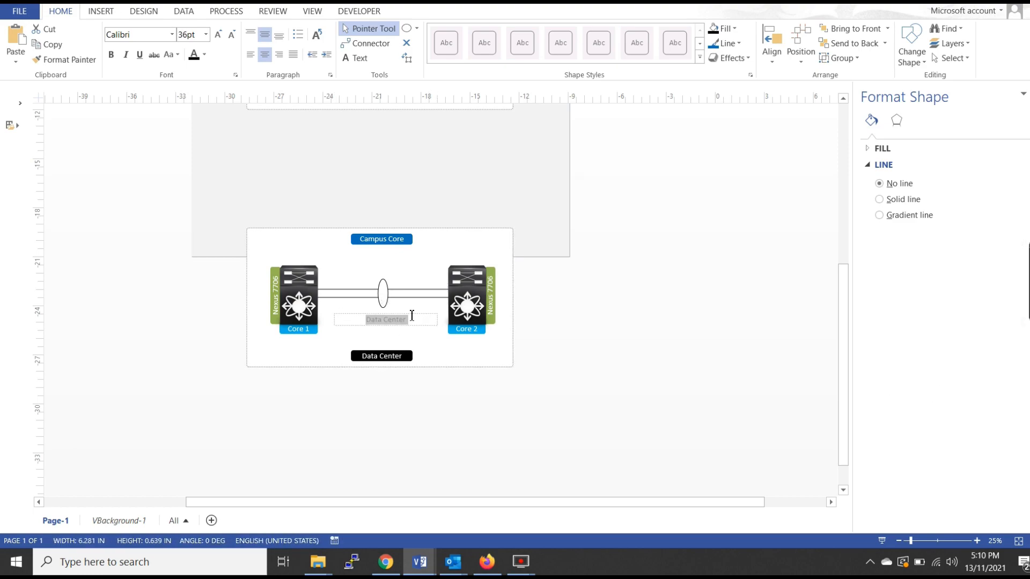
pyautogui.write('vPC Peer Link')
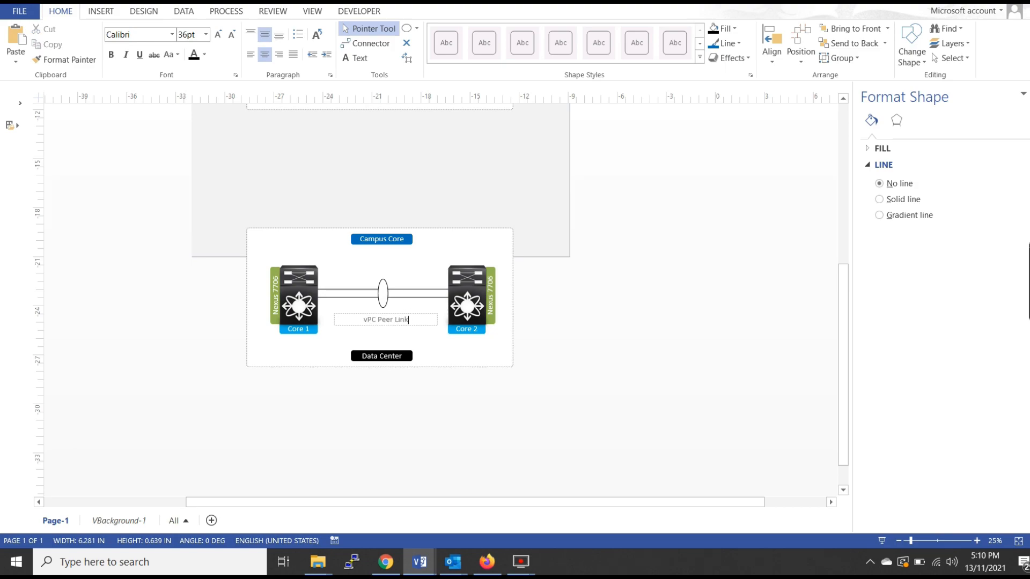
pyautogui.click(617, 360)
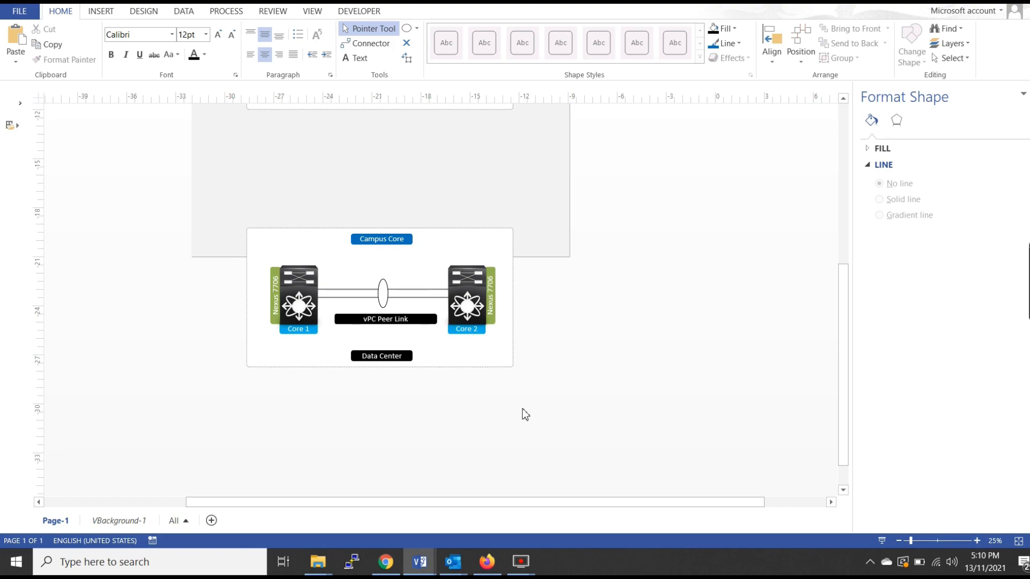
pyautogui.moveTo(462, 372); pyautogui.dragTo(205, 194)
pyautogui.scroll(3, 323, 317)
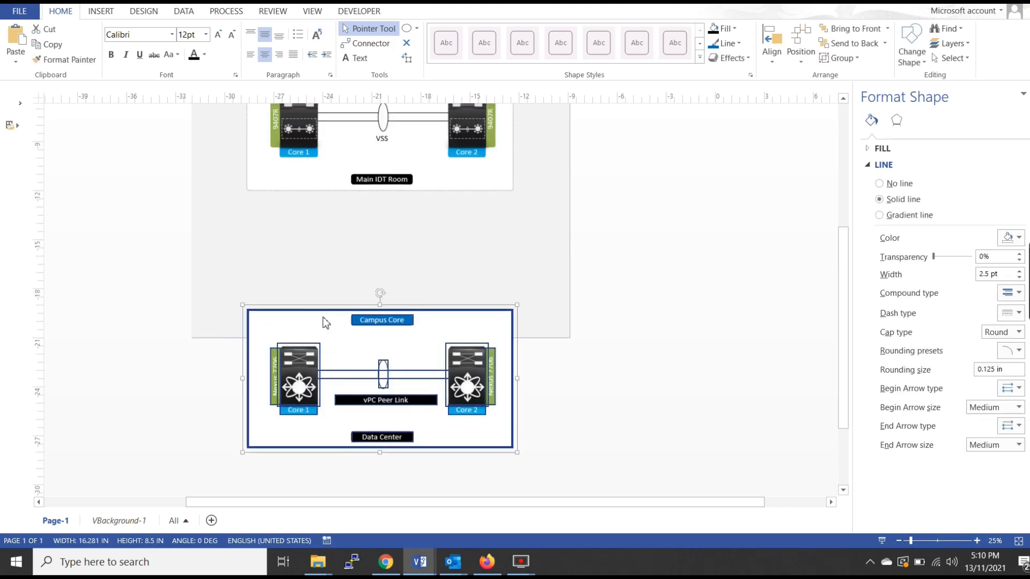
pyautogui.click(572, 300)
# Change the blue Campus Core title in the lower box to "DC Core"
pyautogui.scroll(-3, 528, 286)
pyautogui.scroll(-1, 530, 289)
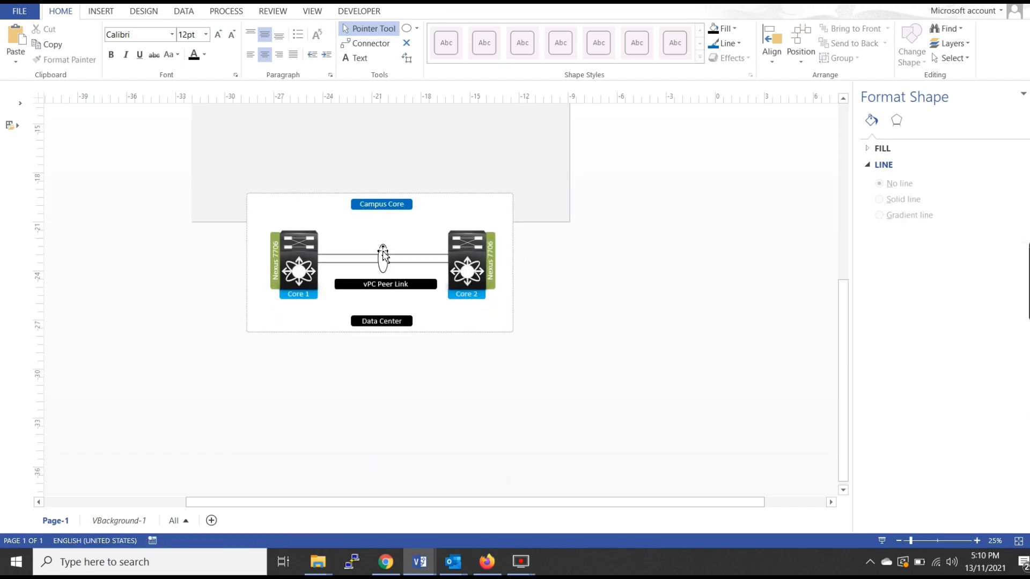
pyautogui.doubleClick(378, 206)
pyautogui.press('Escape')
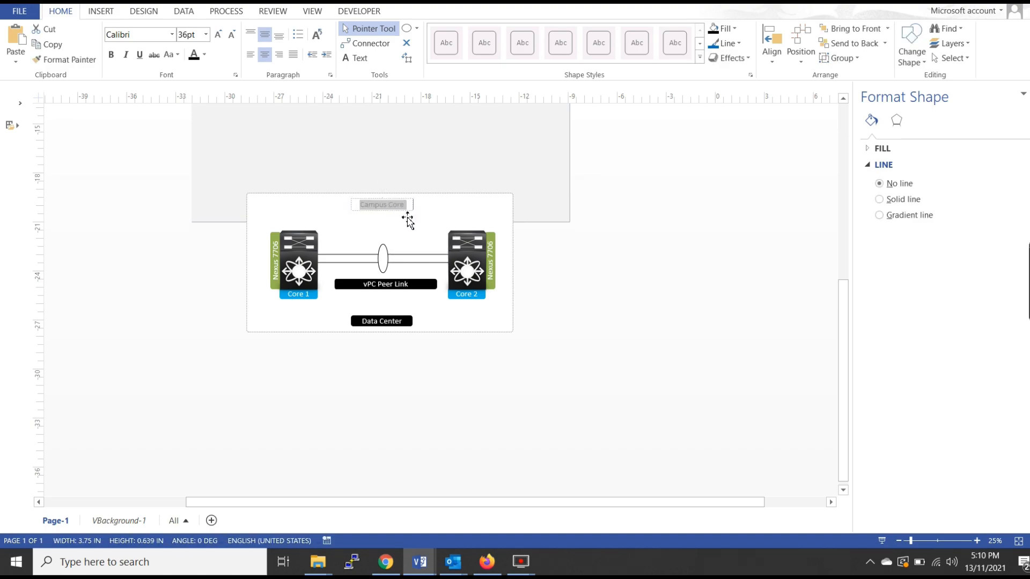
pyautogui.write('C')
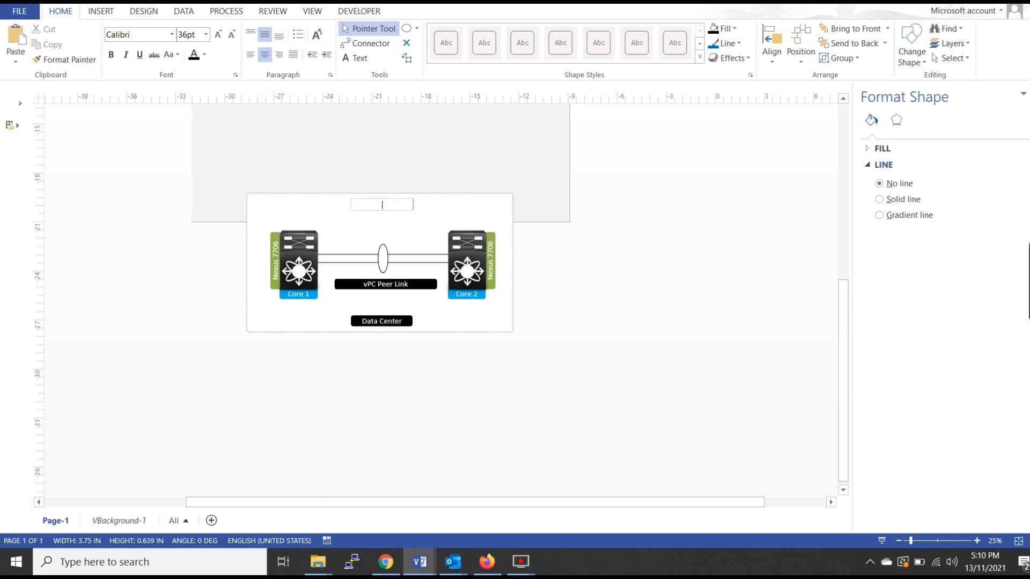
pyautogui.write('C Core')
pyautogui.click(554, 361)
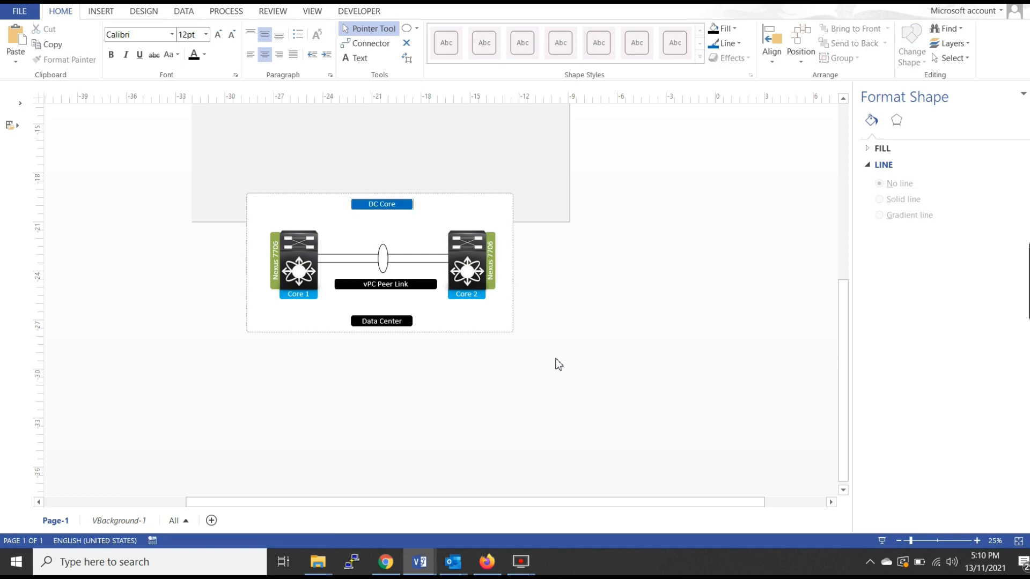
# Fit the page size to the drawing containing the Campus Core and DC Core boxes
pyautogui.scroll(-3, 593, 233)
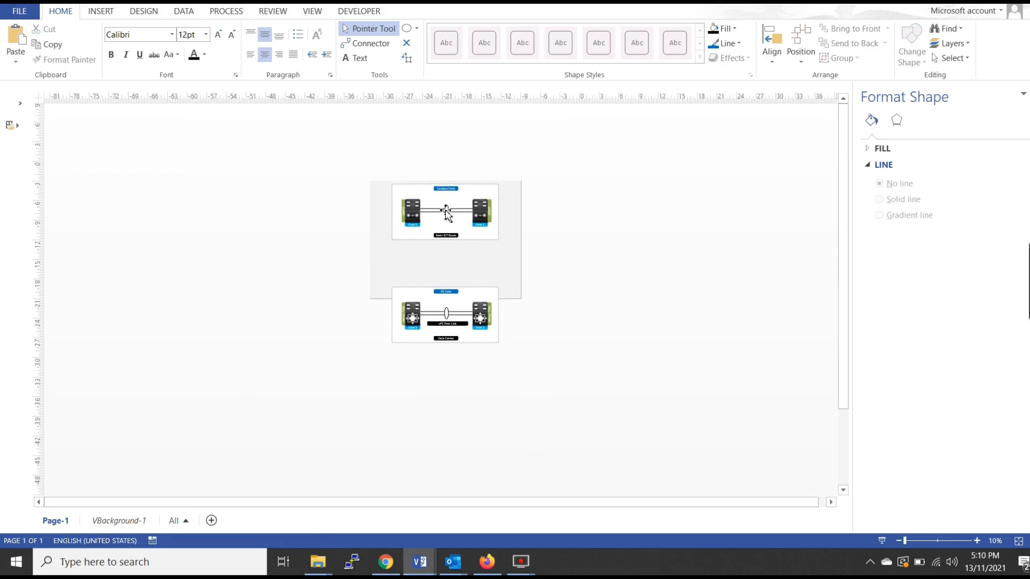
pyautogui.moveTo(349, 150); pyautogui.dragTo(557, 389)
pyautogui.click(523, 302)
pyautogui.scroll(3, 498, 283)
pyautogui.scroll(3, 417, 323)
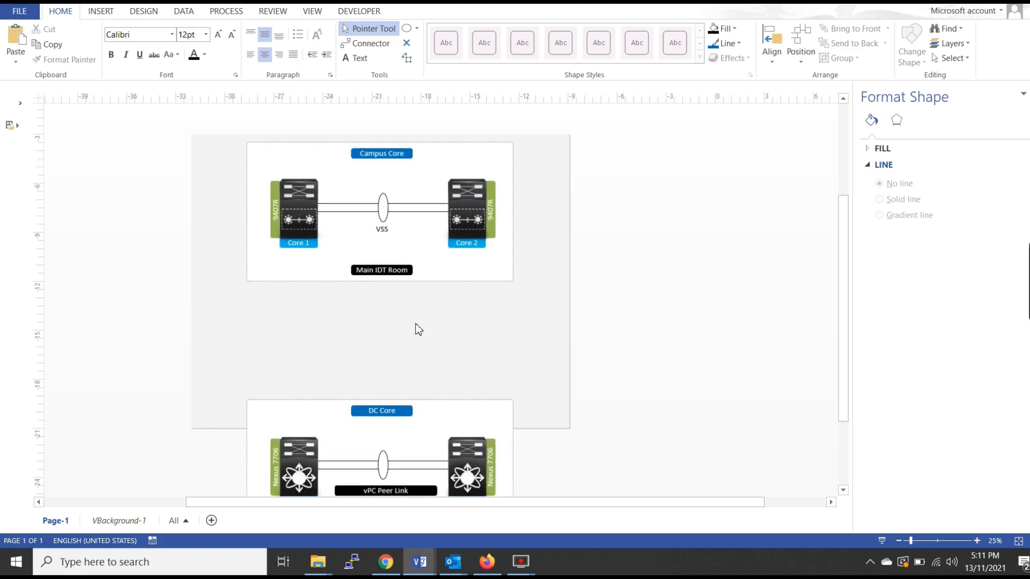
pyautogui.scroll(-1, 416, 322)
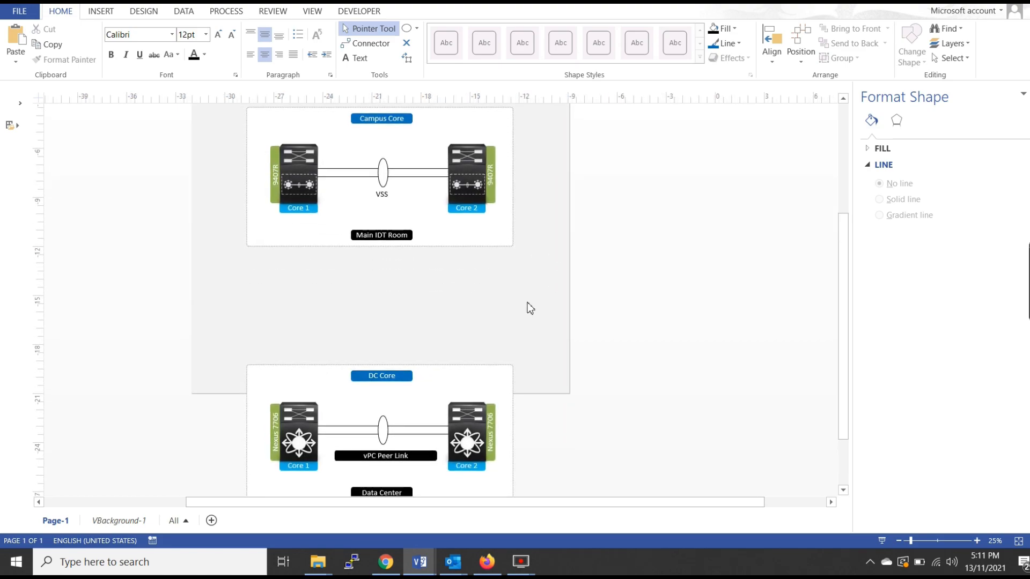
pyautogui.click(146, 11)
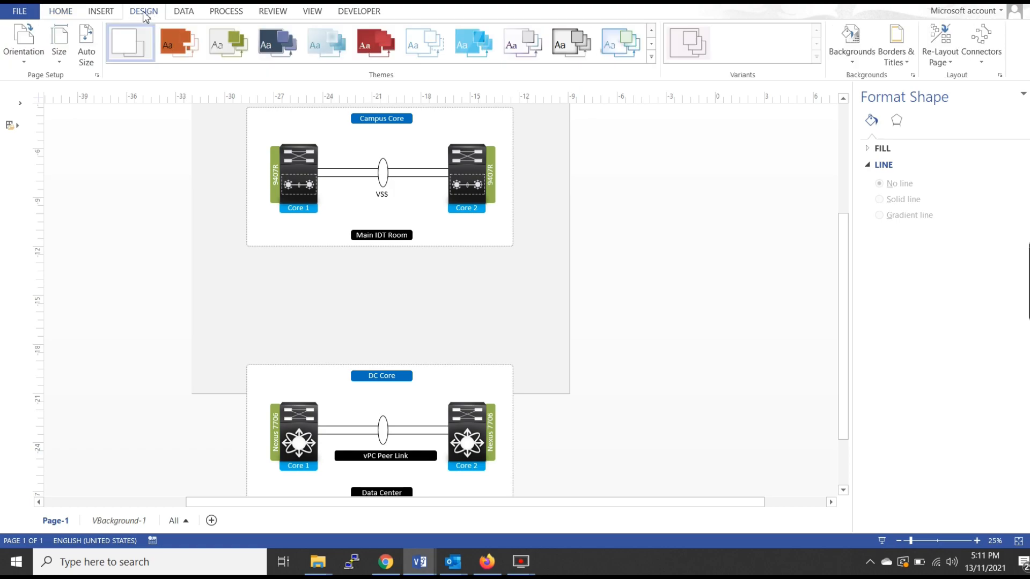
pyautogui.click(59, 65)
pyautogui.click(78, 420)
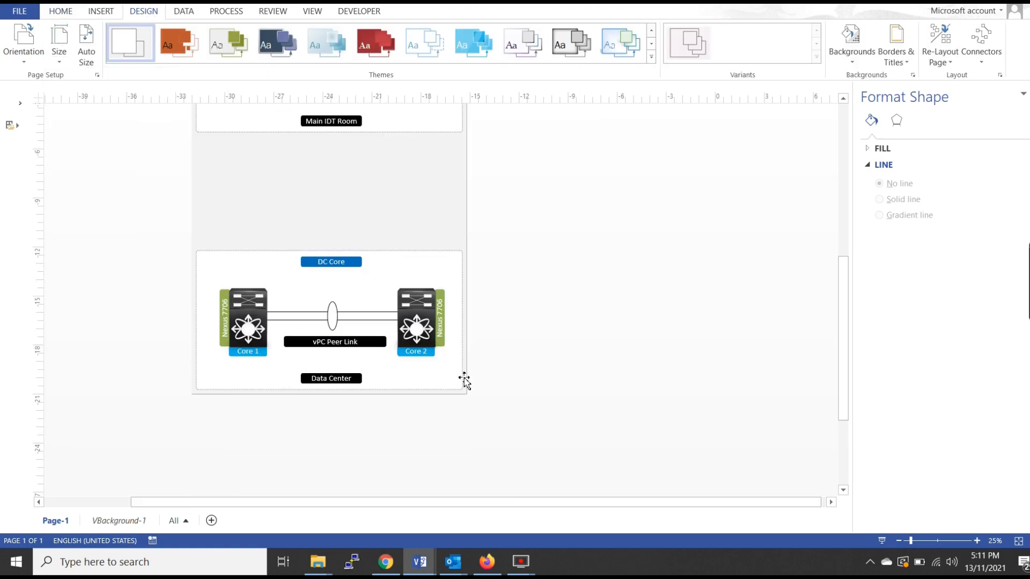
# Place two spare core switch copies beyond opposite corners of the page and enlarge the page by fitting it to the drawing
pyautogui.scroll(-3, 326, 363)
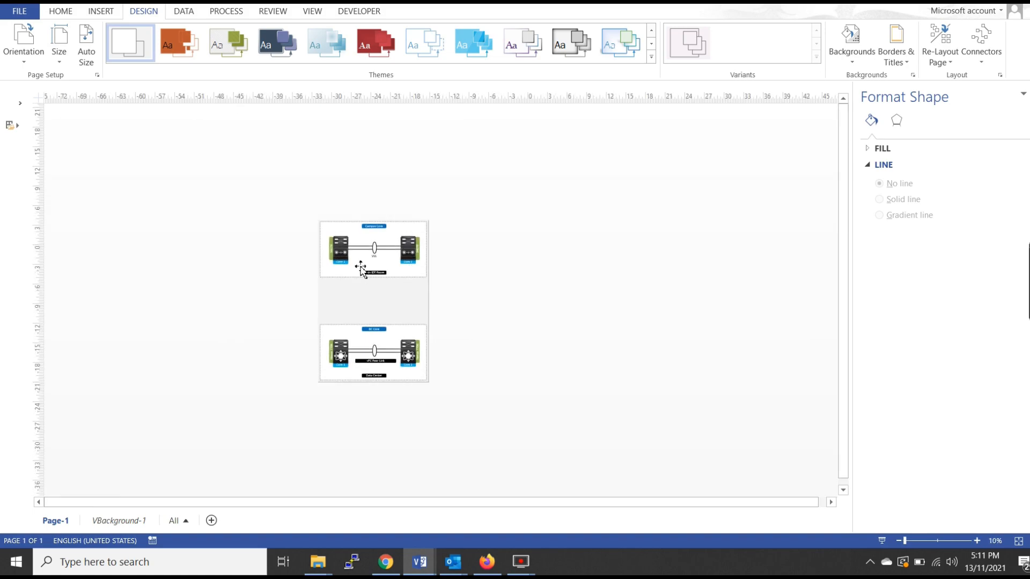
pyautogui.moveTo(340, 247); pyautogui.dragTo(479, 429)
pyautogui.click(527, 318)
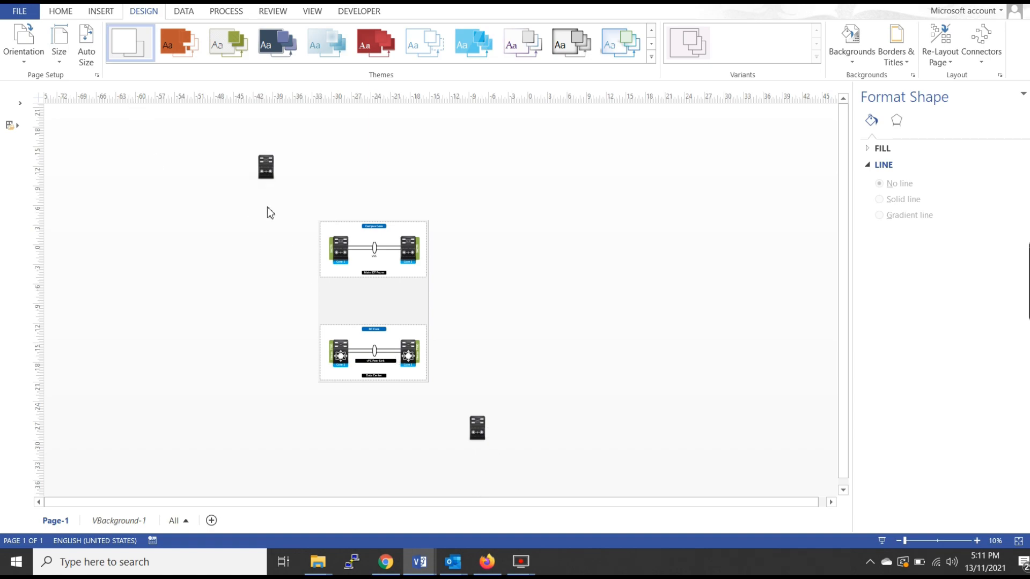
pyautogui.click(59, 54)
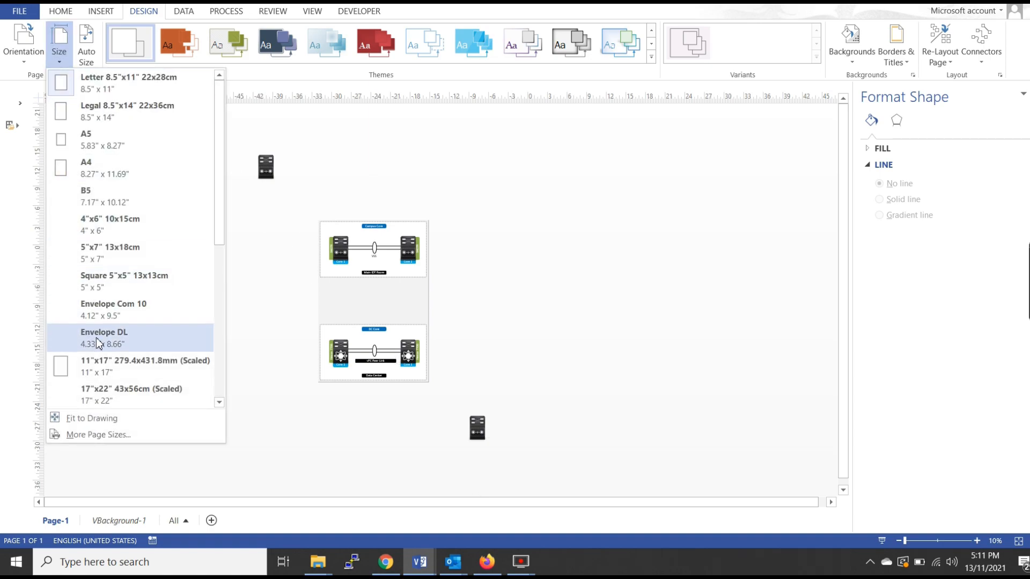
pyautogui.click(98, 423)
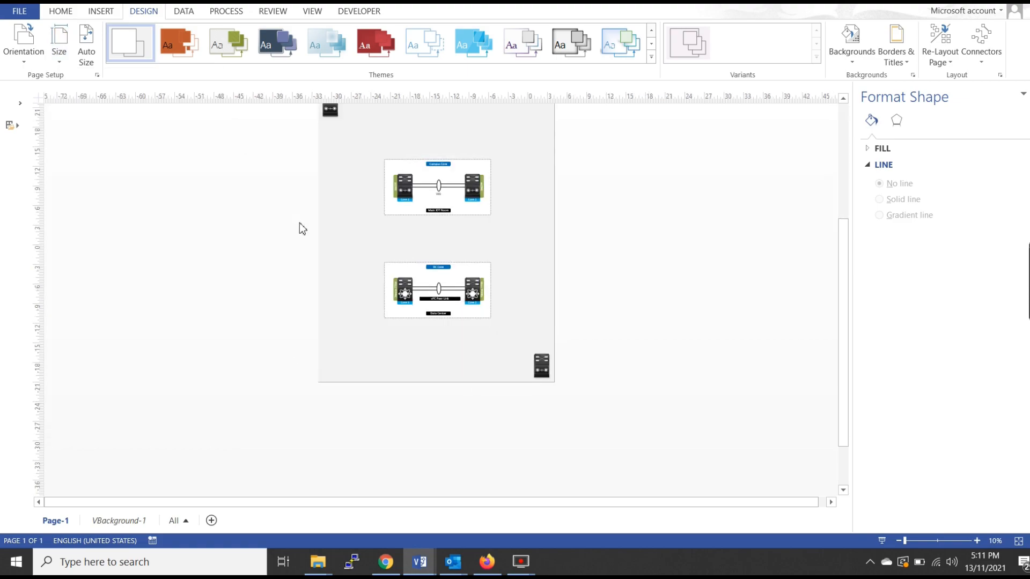
# Move the two spare core switches from the page corners to the empty area outside the page
pyautogui.scroll(1, 311, 199)
pyautogui.moveTo(329, 143); pyautogui.dragTo(719, 359)
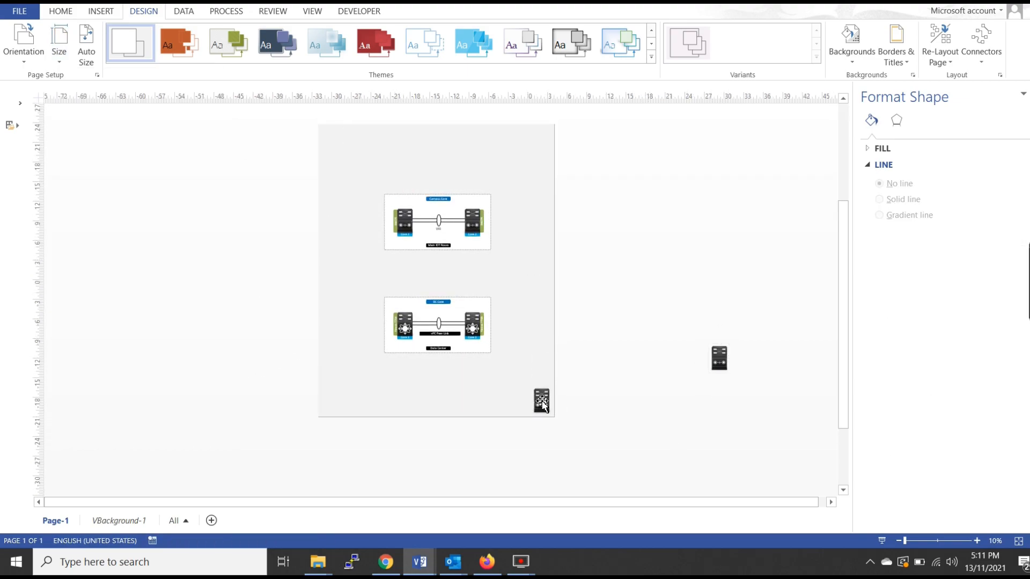
pyautogui.moveTo(543, 406); pyautogui.dragTo(648, 423)
pyautogui.click(604, 333)
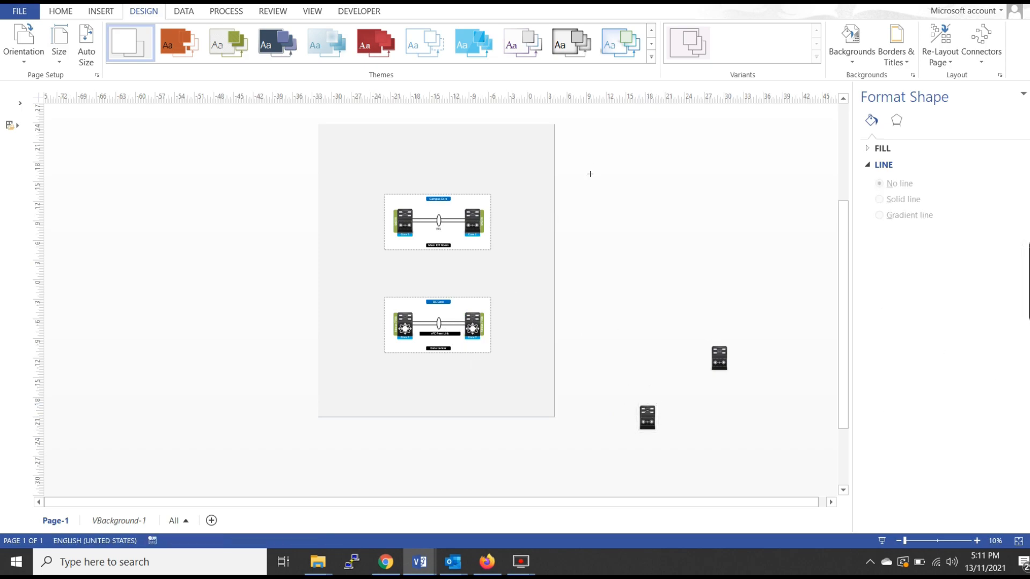
# Select the Campus Core and DC Core boxes with all their contents and move them together higher on the page
pyautogui.moveTo(589, 160); pyautogui.dragTo(341, 387)
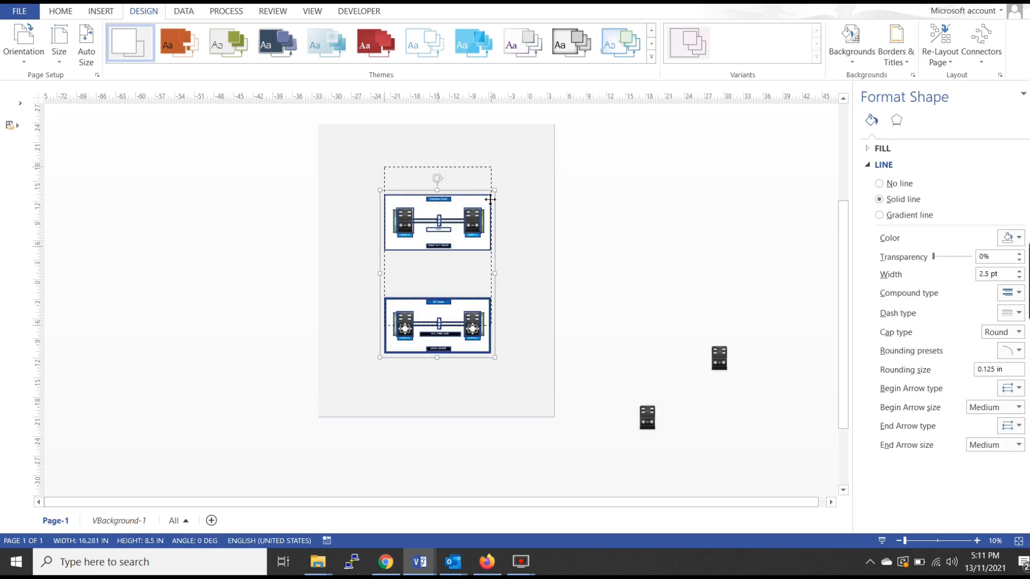
pyautogui.moveTo(490, 199); pyautogui.dragTo(490, 200)
pyautogui.click(496, 236)
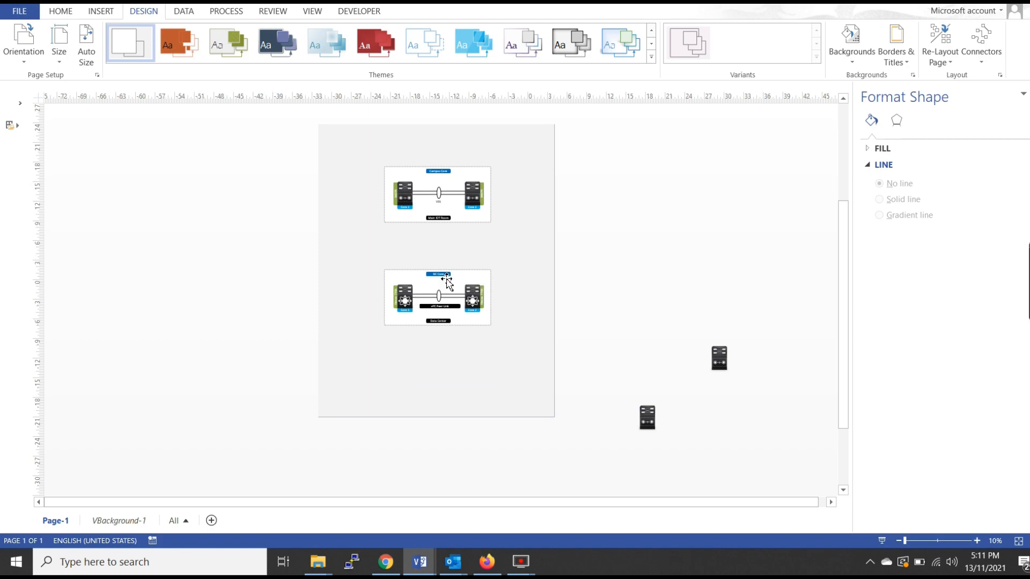
# Copy a VSS link line and run it vertically, about 7.26 in long, between the two boxes on the Core 1 side
pyautogui.scroll(3, 443, 260)
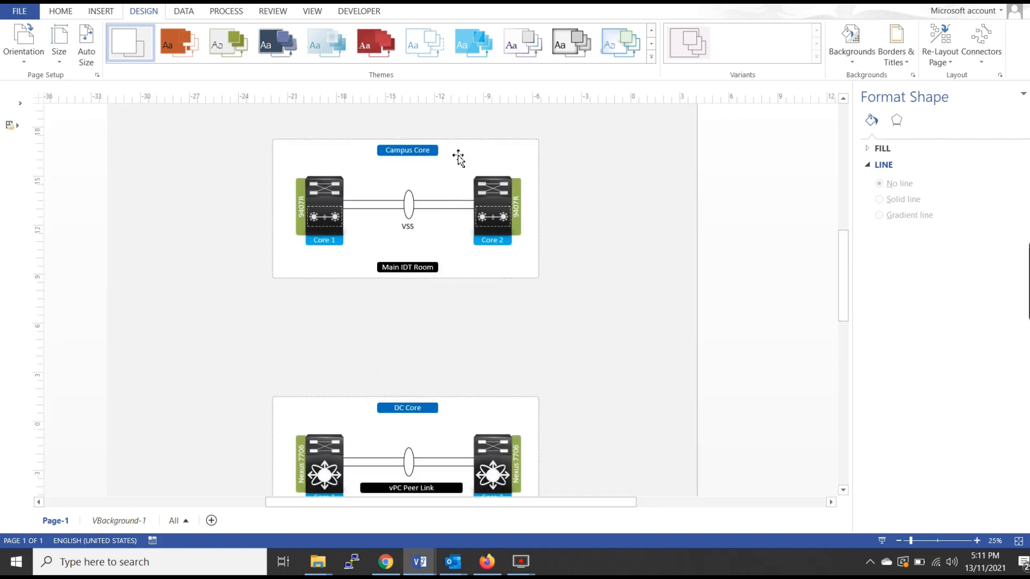
pyautogui.scroll(-2, 491, 239)
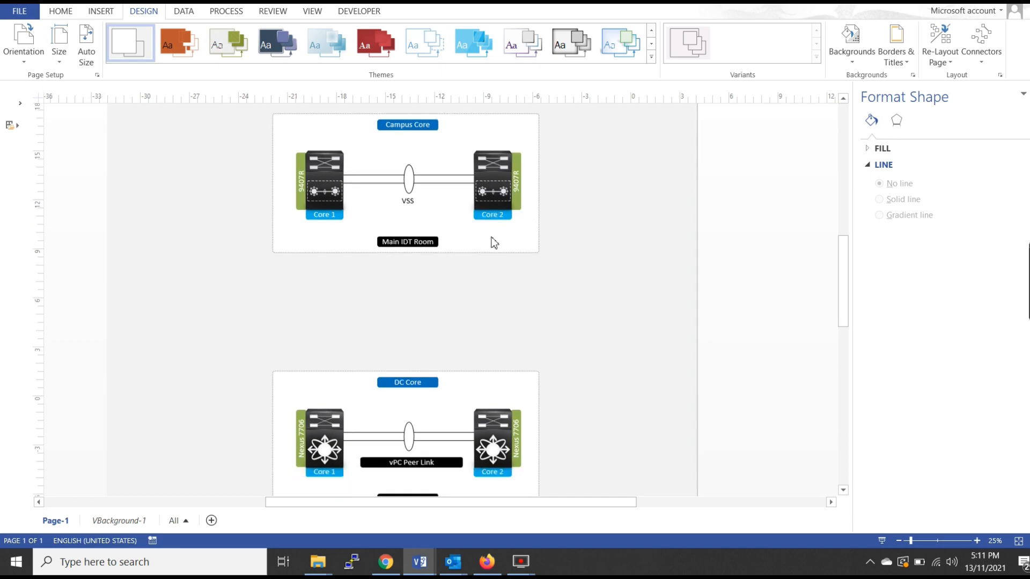
pyautogui.scroll(1, 610, 277)
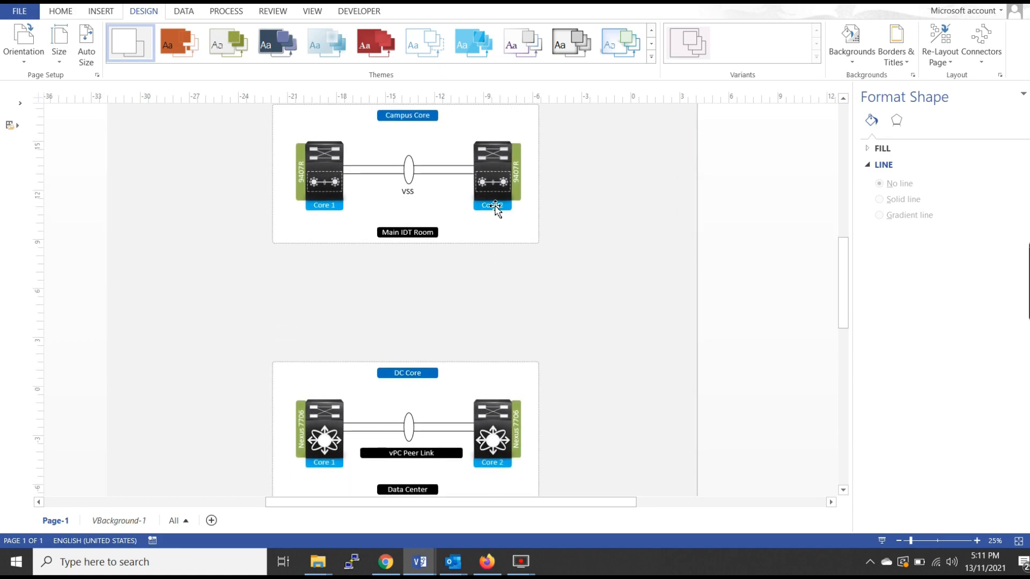
pyautogui.click(443, 175)
pyautogui.moveTo(439, 174); pyautogui.dragTo(421, 288)
pyautogui.moveTo(326, 289); pyautogui.dragTo(337, 417)
pyautogui.scroll(3, 320, 306)
pyautogui.scroll(-3, 324, 292)
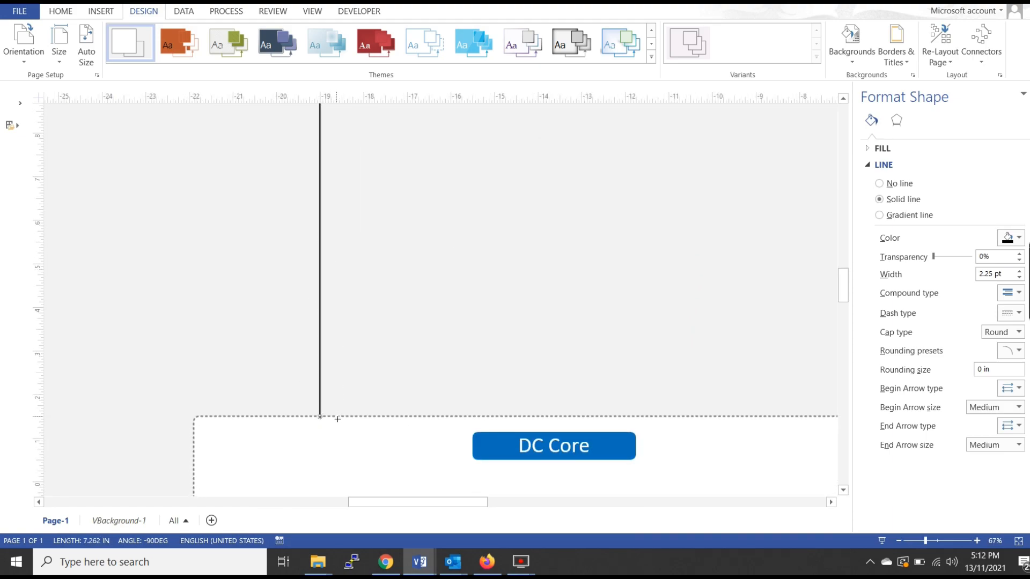
pyautogui.scroll(-3, 310, 322)
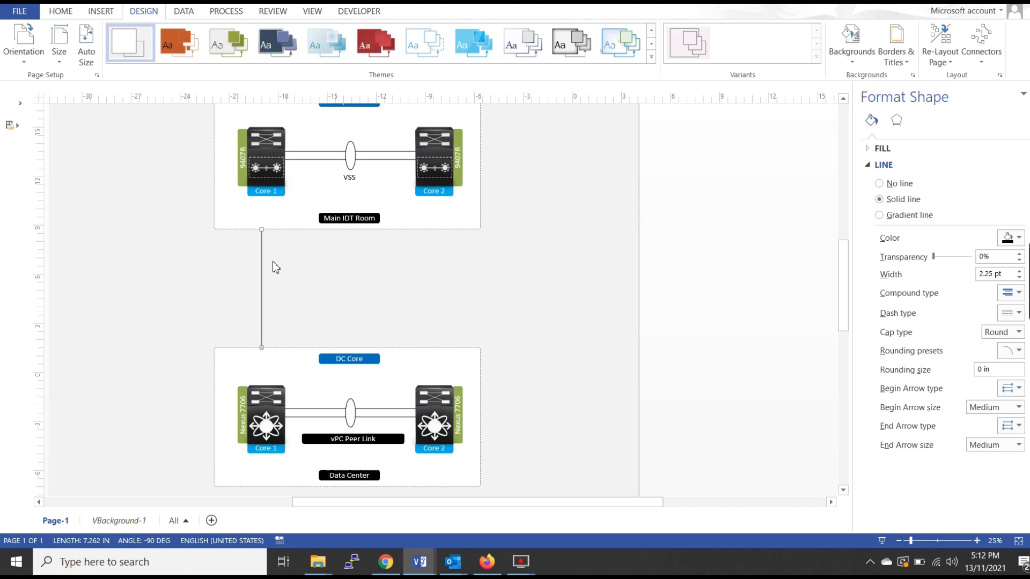
# Copy the vertical link to the Core 2 side, and run another copy diagonally from the Campus Core's Core 2 side to the DC Core's Core 1 side
pyautogui.moveTo(264, 260); pyautogui.dragTo(410, 274)
pyautogui.moveTo(416, 229); pyautogui.dragTo(437, 229)
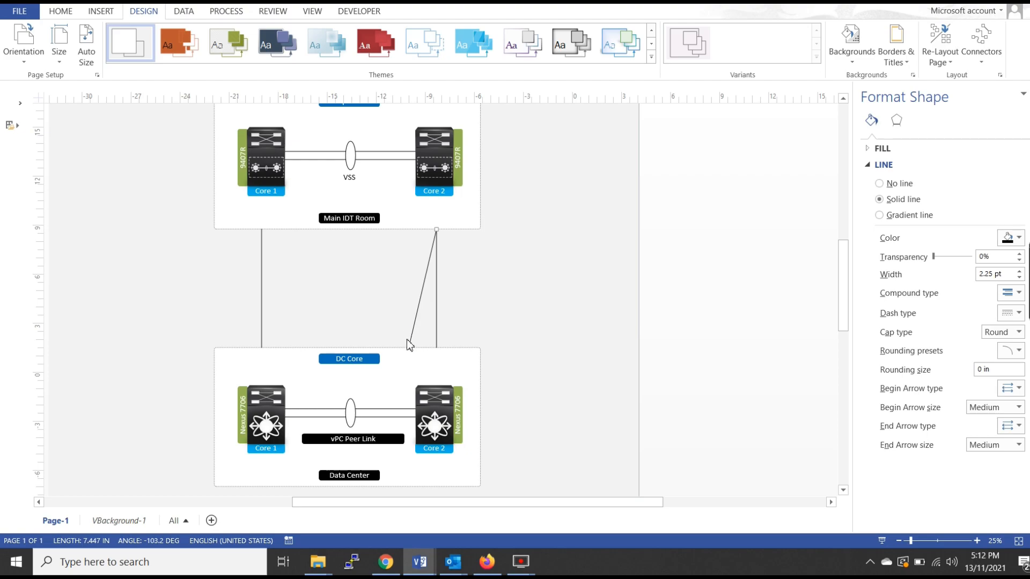
pyautogui.moveTo(409, 348); pyautogui.dragTo(261, 347)
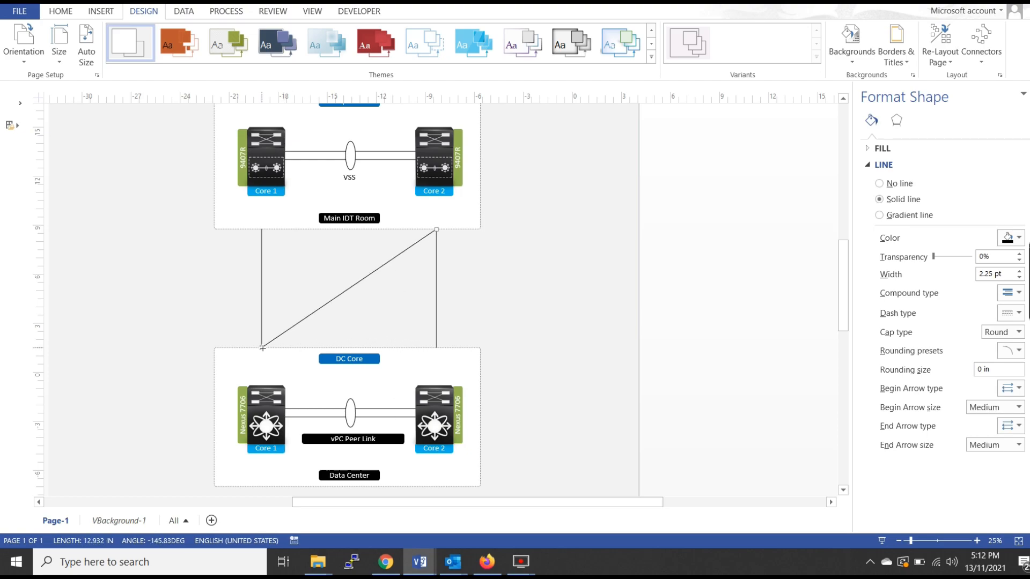
# Duplicate the diagonal link and run the copy from the Campus Core's Core 1 side to the DC Core's Core 2 side
pyautogui.hotkey('ctrl', 'd')
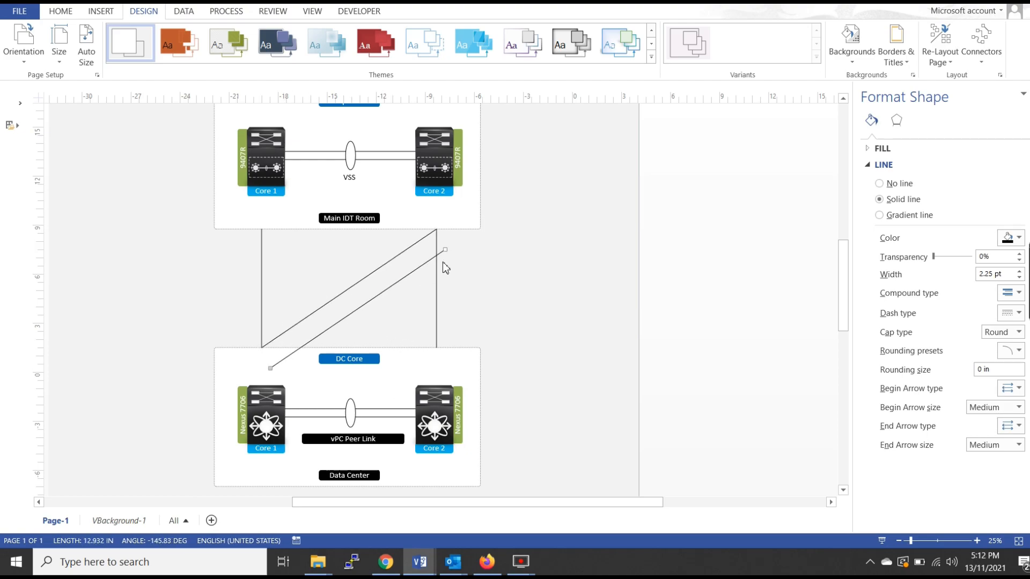
pyautogui.moveTo(448, 253); pyautogui.dragTo(261, 229)
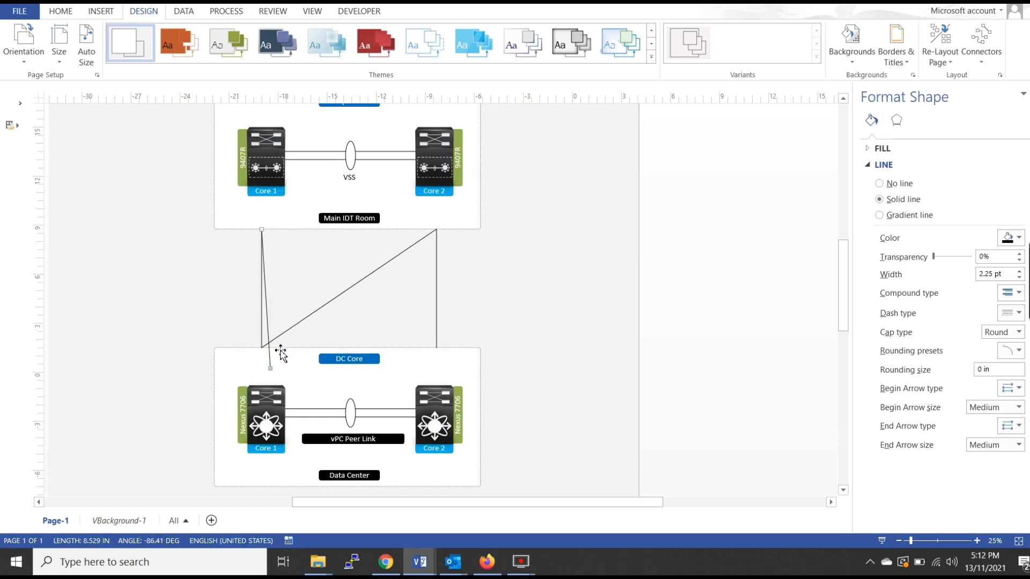
pyautogui.moveTo(270, 372); pyautogui.dragTo(443, 347)
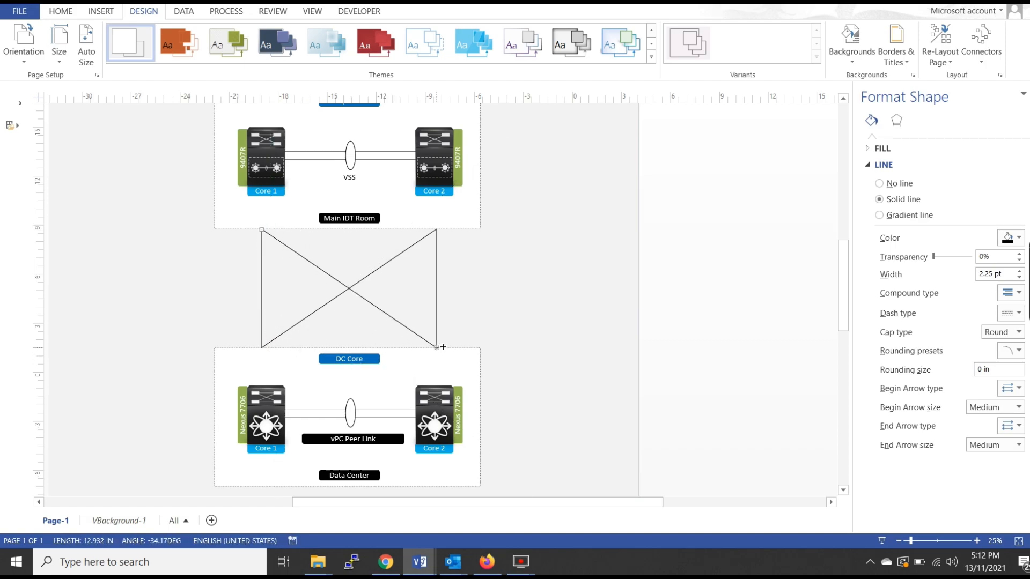
pyautogui.click(580, 318)
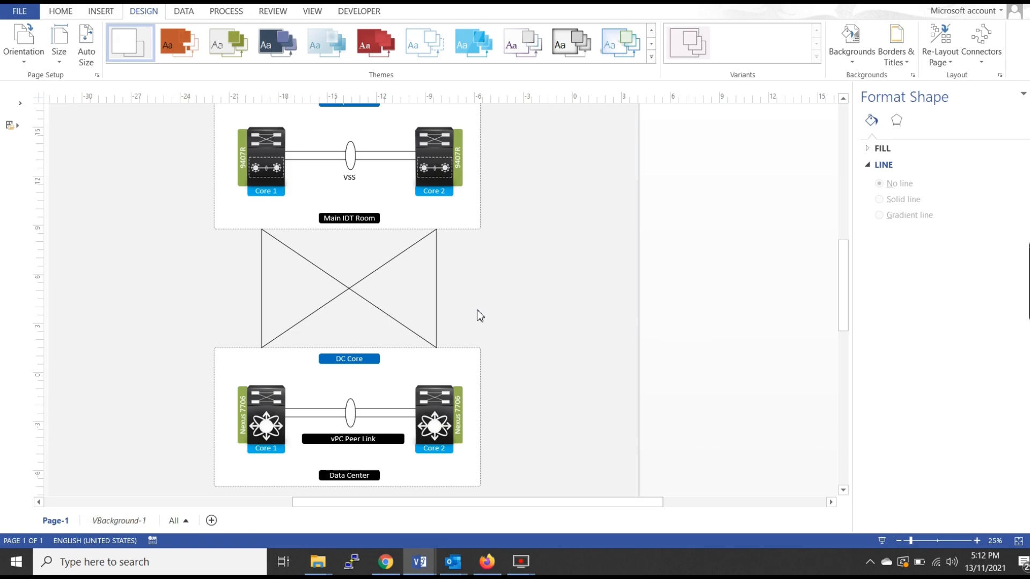
# Delete the spare core switch lying outside the page near its lower-right corner
pyautogui.scroll(-3, 480, 315)
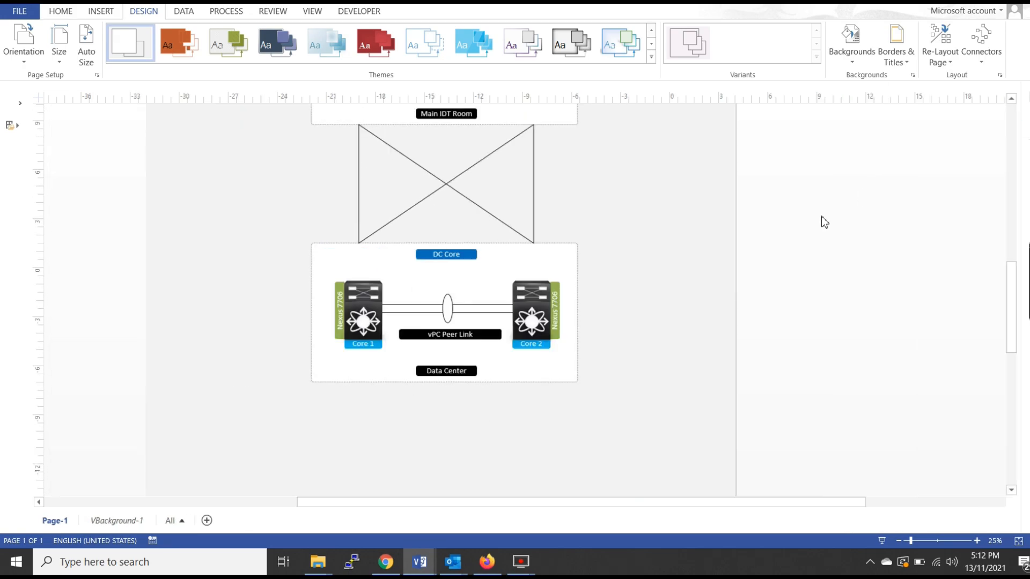
pyautogui.scroll(5, 519, 273)
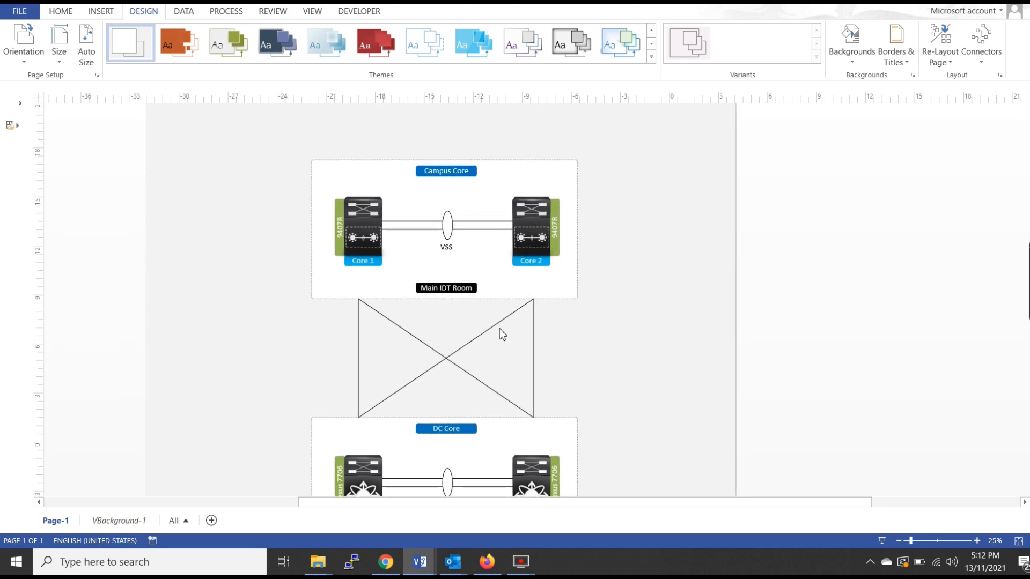
pyautogui.scroll(-4, 513, 333)
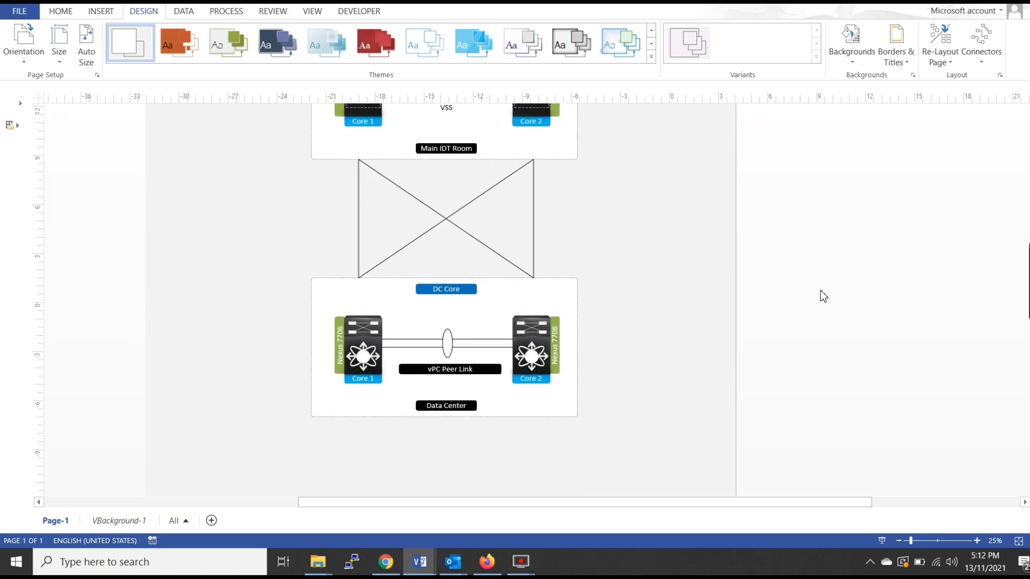
pyautogui.scroll(-3, 740, 287)
pyautogui.scroll(-2, 740, 290)
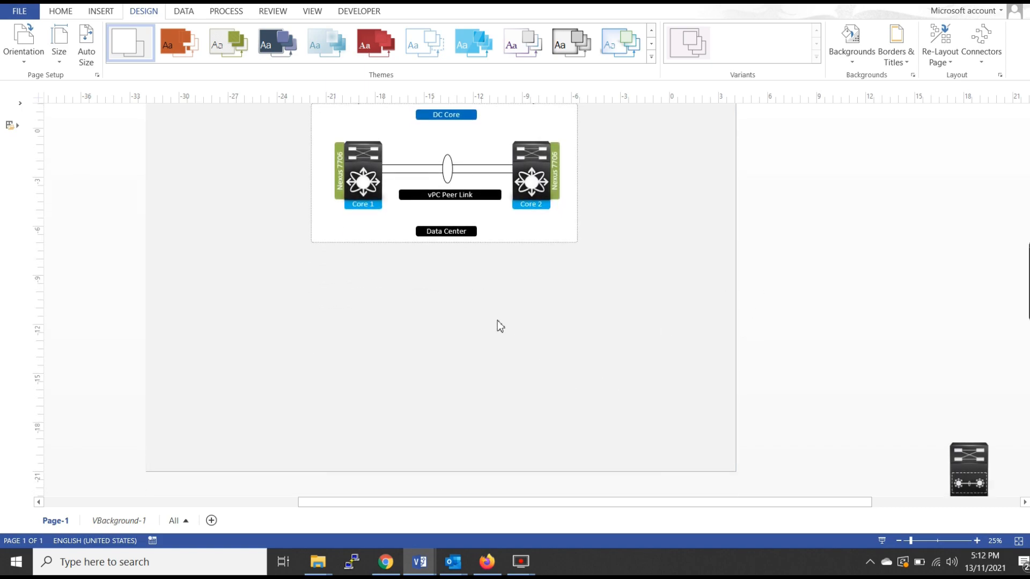
pyautogui.scroll(3, 498, 322)
pyautogui.scroll(-2, 497, 321)
pyautogui.scroll(-2, 504, 317)
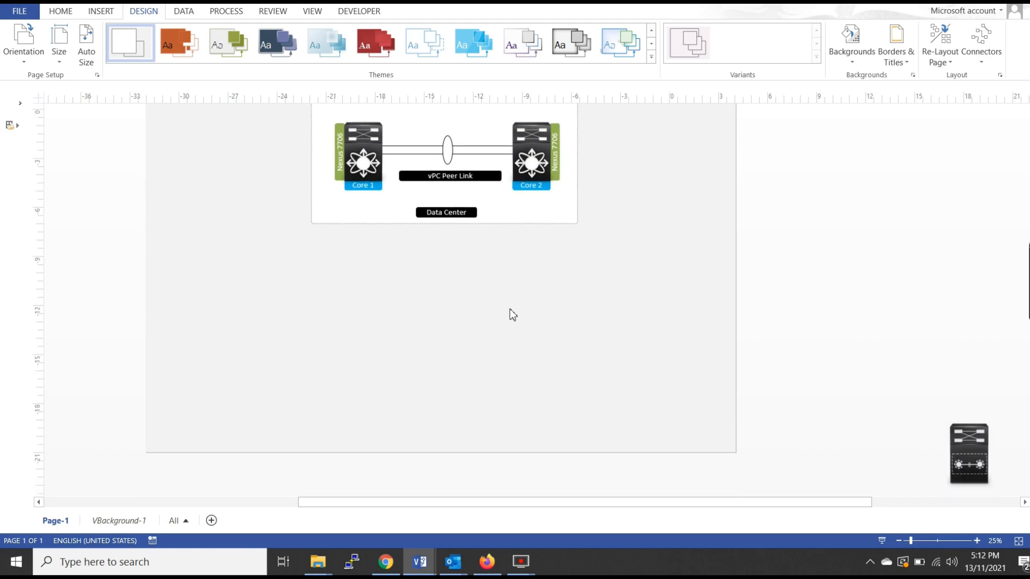
pyautogui.click(967, 437)
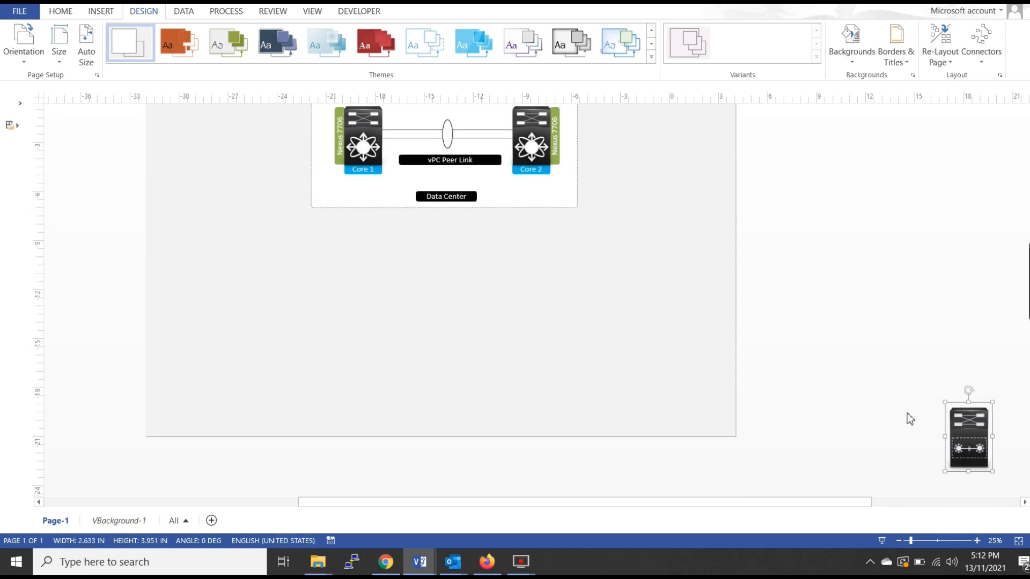
pyautogui.press('Delete')
# Switch to the 3D_Racks_Symbols-Pack drawing to reach its rack symbols
pyautogui.scroll(13, 513, 421)
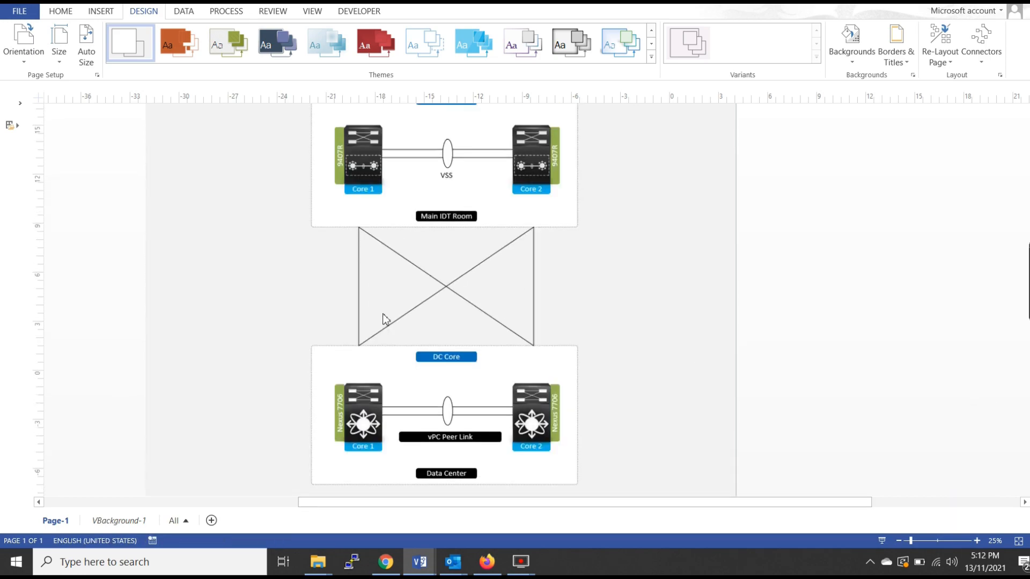
pyautogui.scroll(-11, 316, 265)
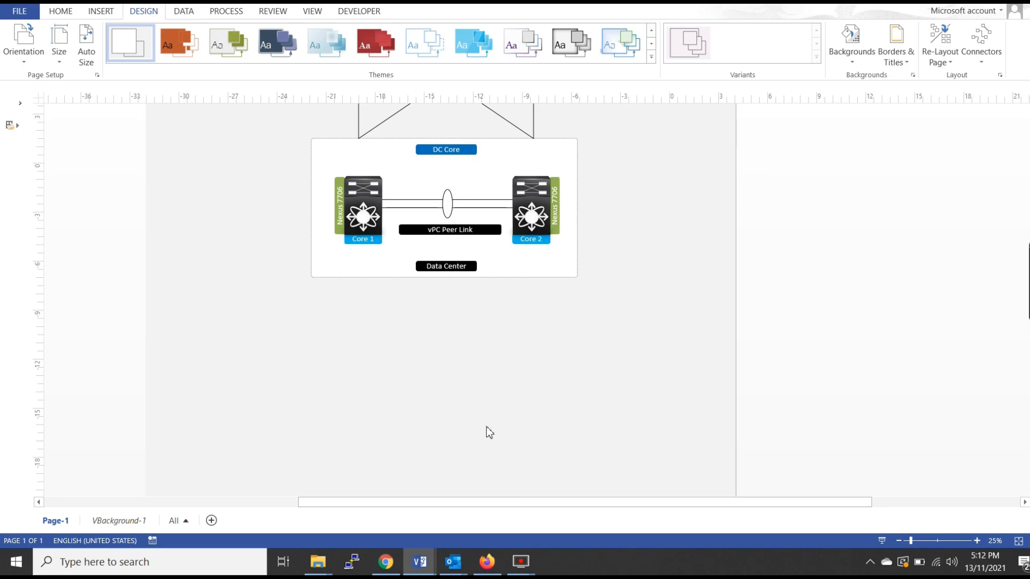
pyautogui.moveTo(419, 561)
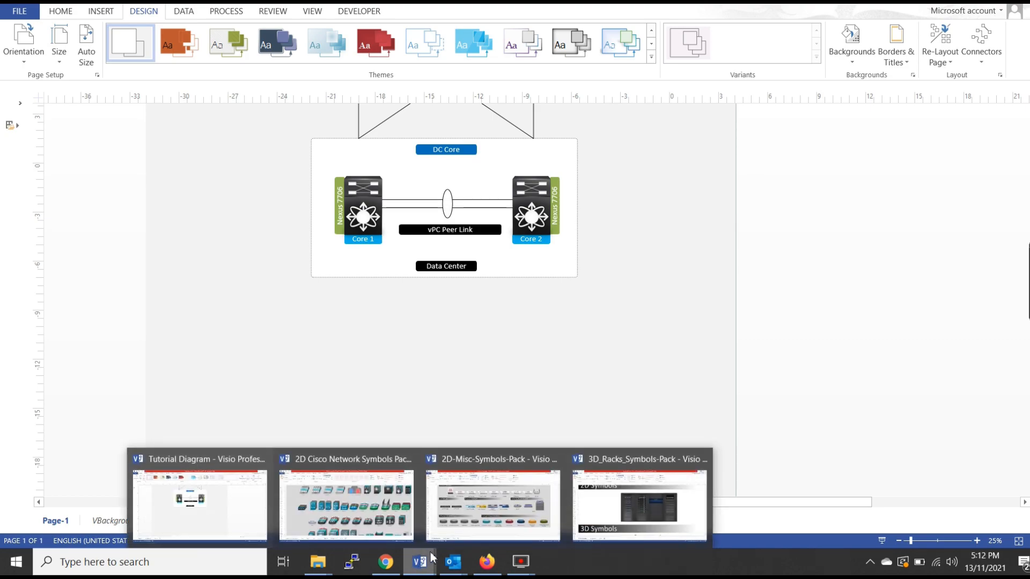
pyautogui.moveTo(646, 516)
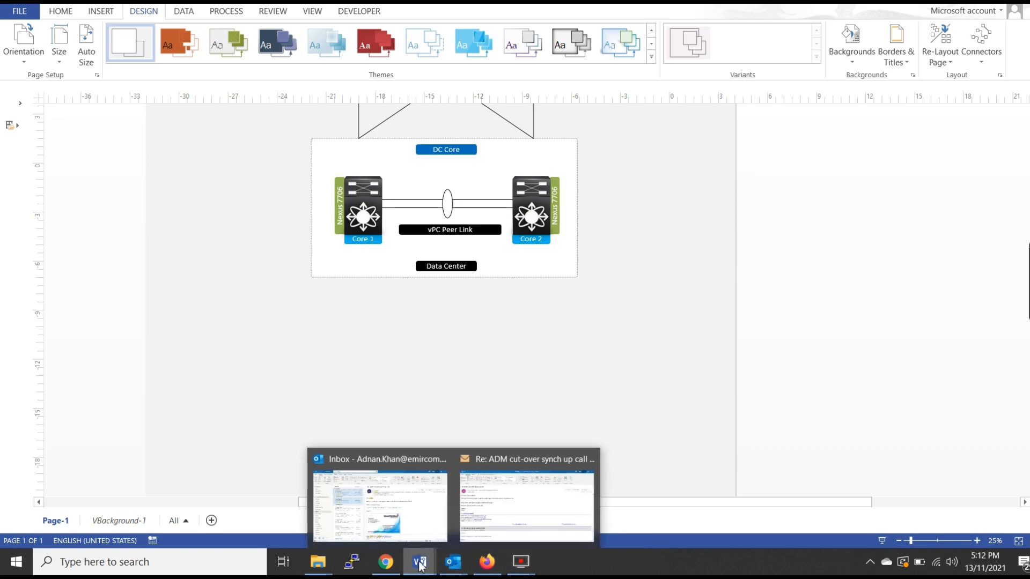
pyautogui.click(609, 508)
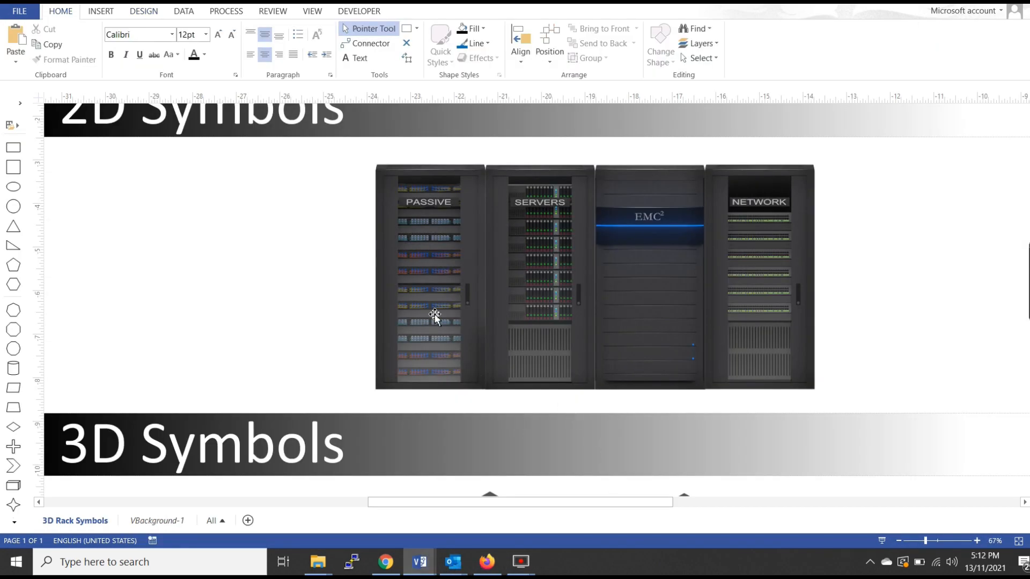
# Copy the four 2D rack symbols (Passive, Servers, EMC2 and Network) into the network diagram and place them below the DC Core box
pyautogui.keyDown('ctrl'); pyautogui.scroll(-1, 337, 287); pyautogui.keyUp('ctrl')
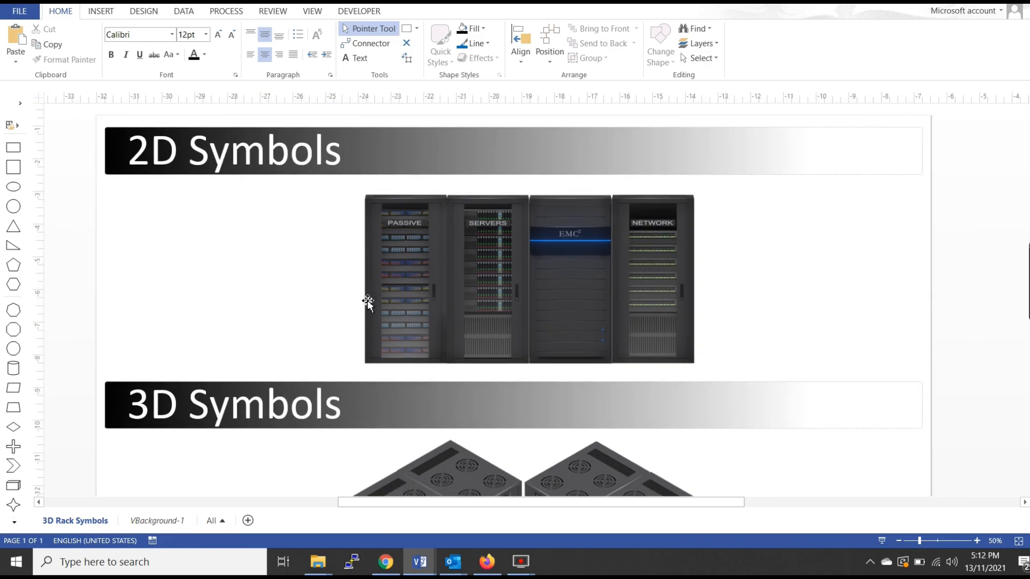
pyautogui.scroll(-4, 376, 309)
pyautogui.scroll(-1, 381, 305)
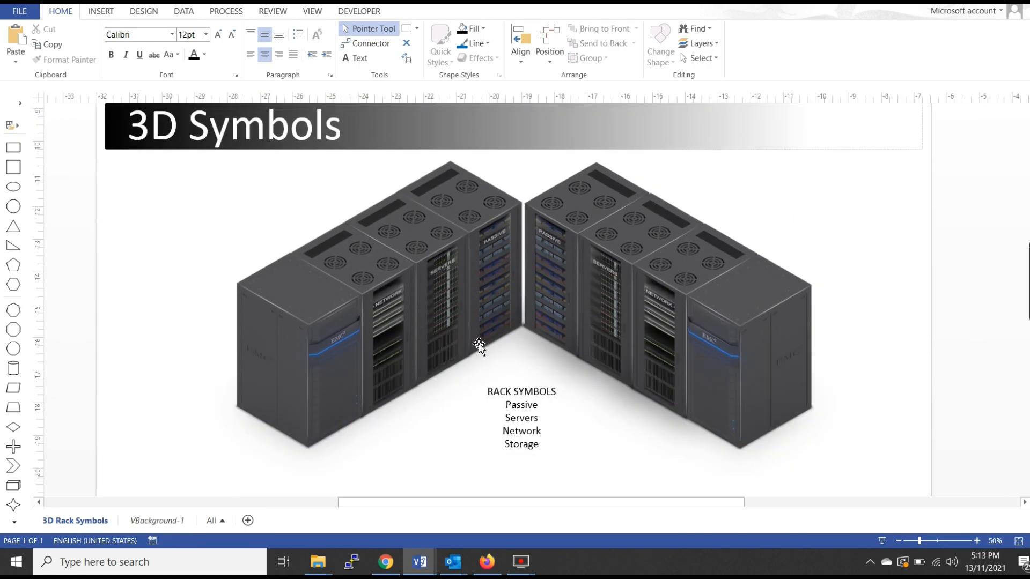
pyautogui.scroll(5, 510, 349)
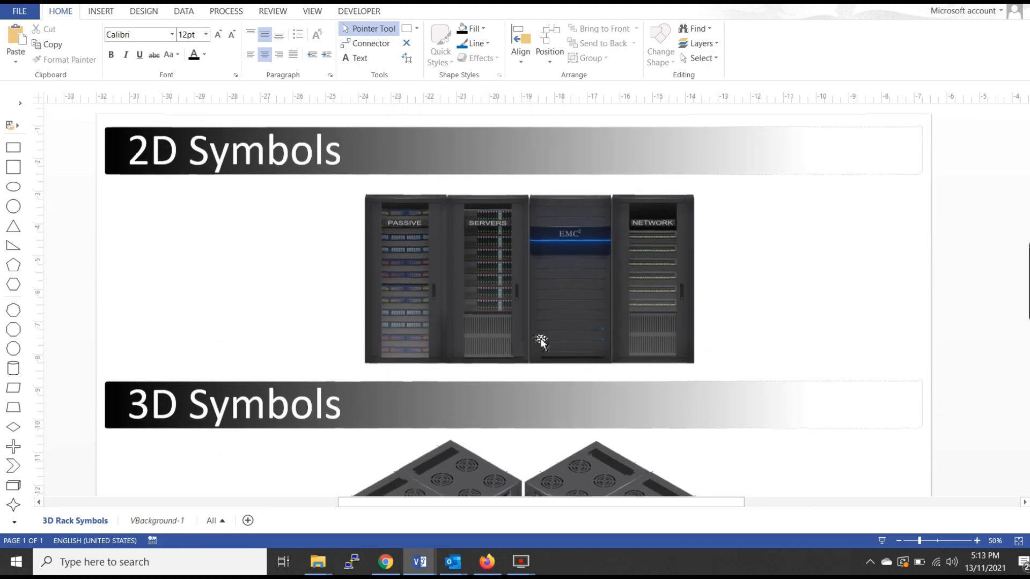
pyautogui.click(405, 252)
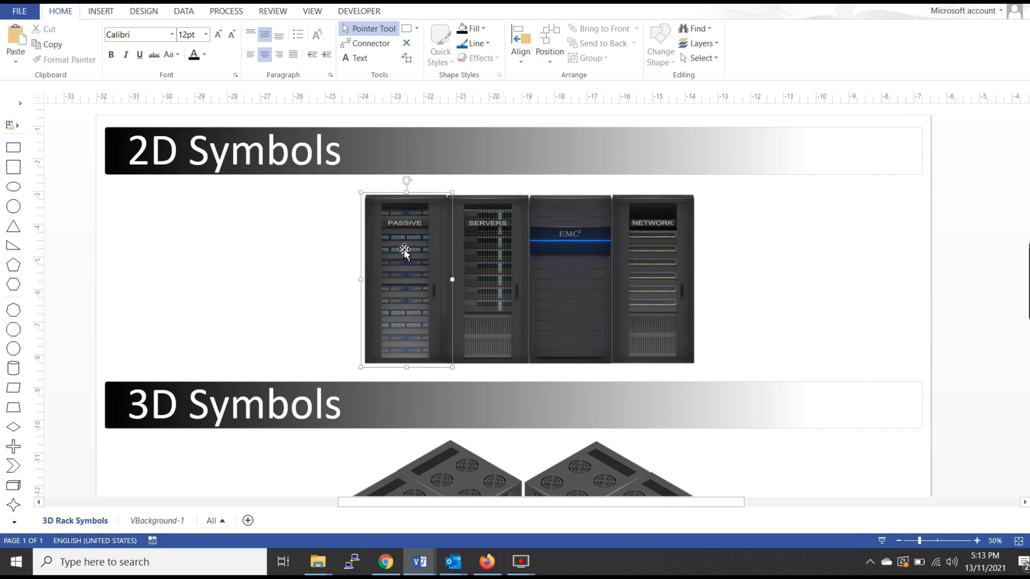
pyautogui.keyDown('shift'); pyautogui.click(491, 243); pyautogui.keyUp('shift')
pyautogui.keyDown('shift'); pyautogui.click(585, 241); pyautogui.keyUp('shift')
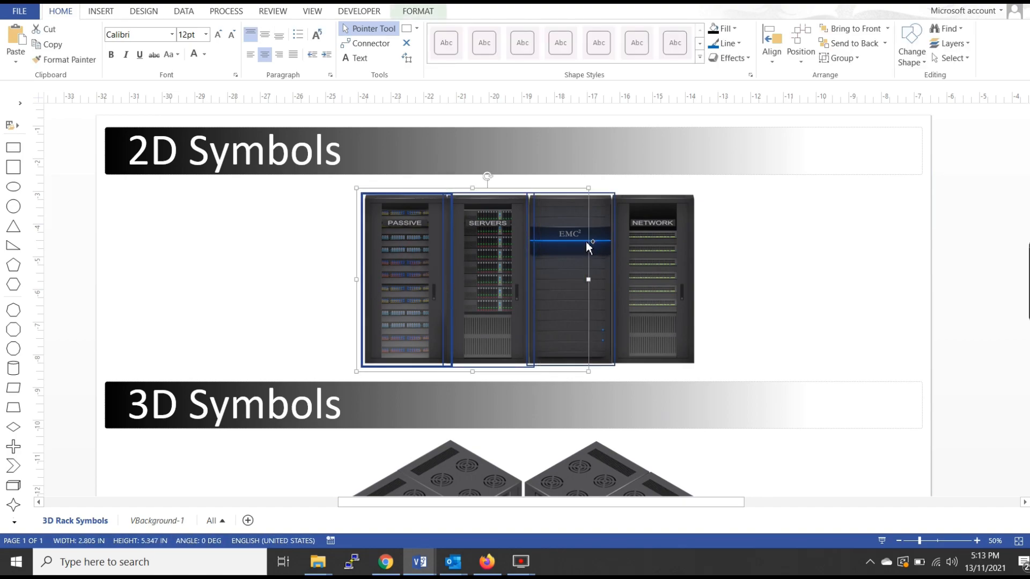
pyautogui.keyDown('shift'); pyautogui.click(676, 252); pyautogui.keyUp('shift')
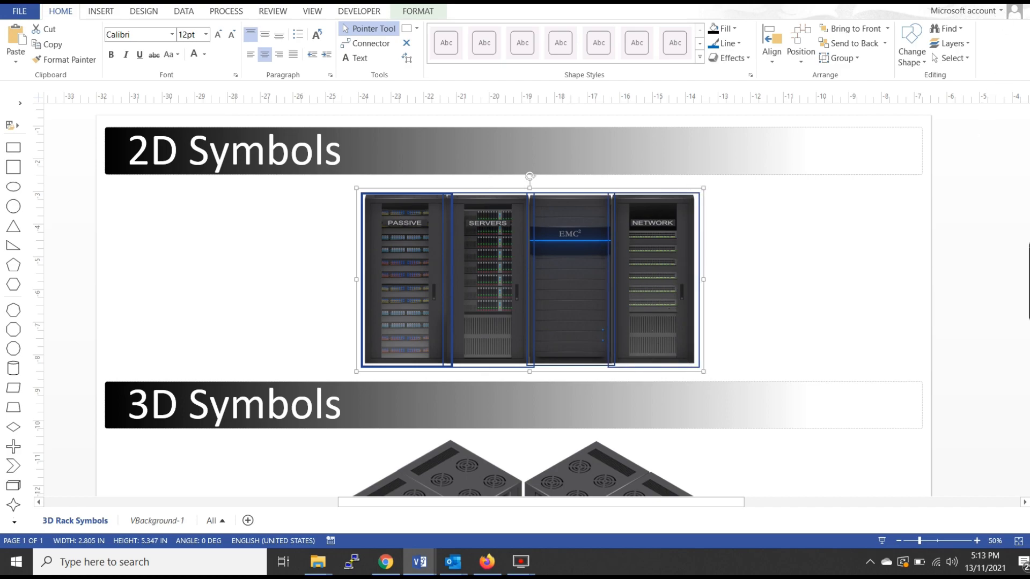
pyautogui.click(979, 1)
pyautogui.hotkey('ctrl', 'v')
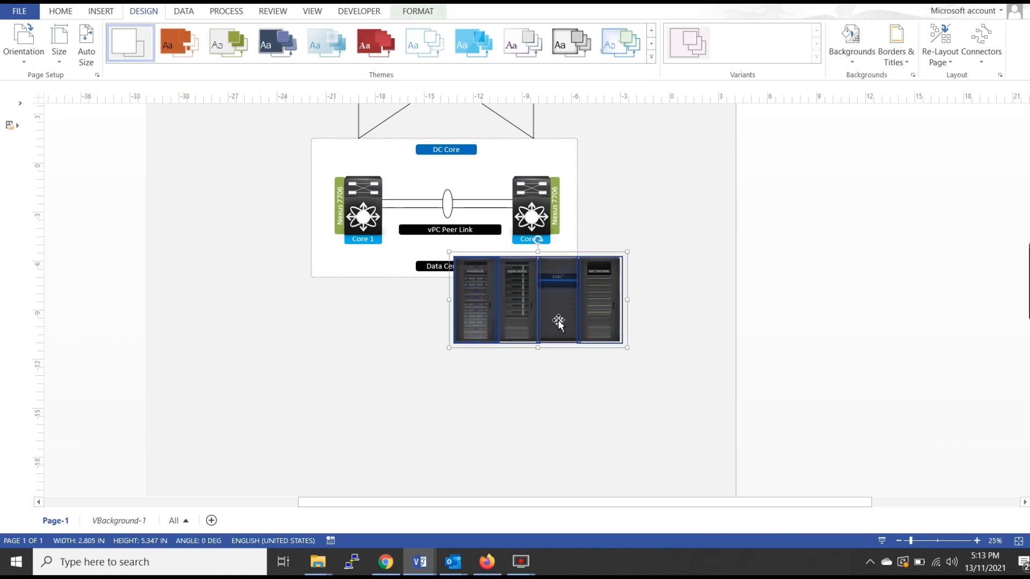
pyautogui.moveTo(559, 322); pyautogui.dragTo(429, 371)
pyautogui.click(428, 447)
# Move the Network rack aside and place a copy of the Servers rack flush against the right side of the EMC2 rack
pyautogui.scroll(-2, 417, 316)
pyautogui.scroll(1, 417, 297)
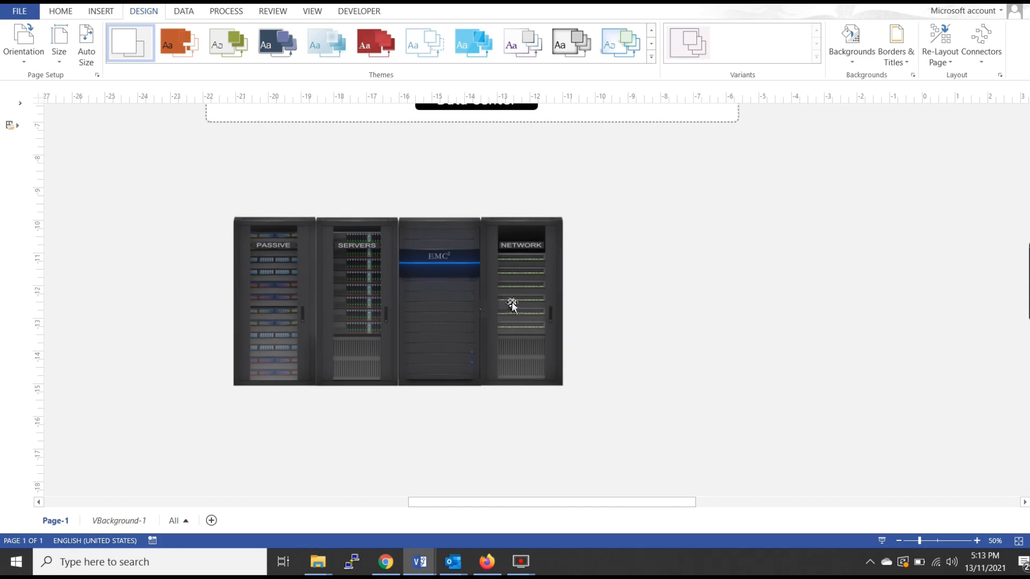
pyautogui.moveTo(526, 297); pyautogui.dragTo(702, 324)
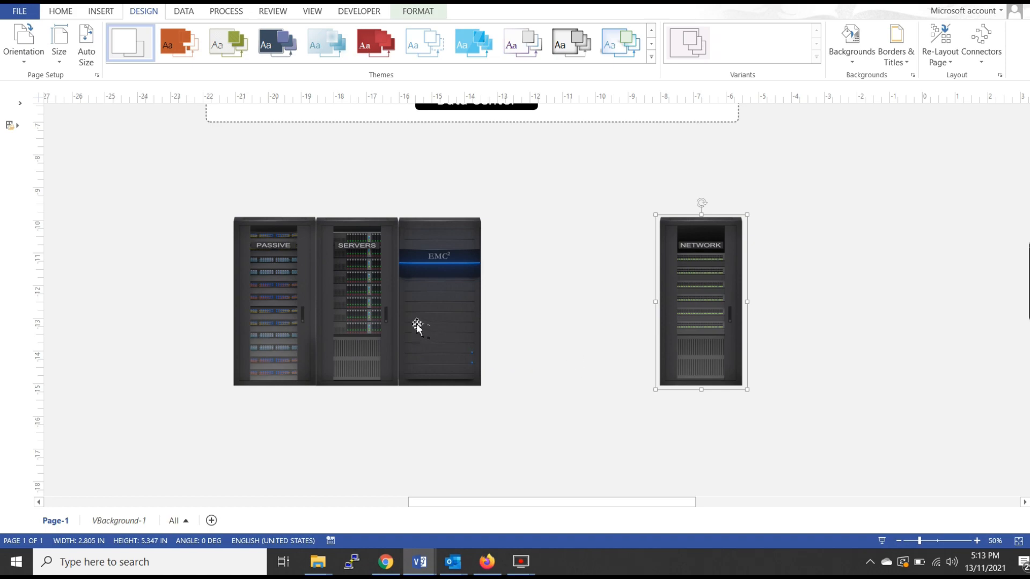
pyautogui.click(381, 330)
pyautogui.moveTo(382, 330); pyautogui.dragTo(526, 332)
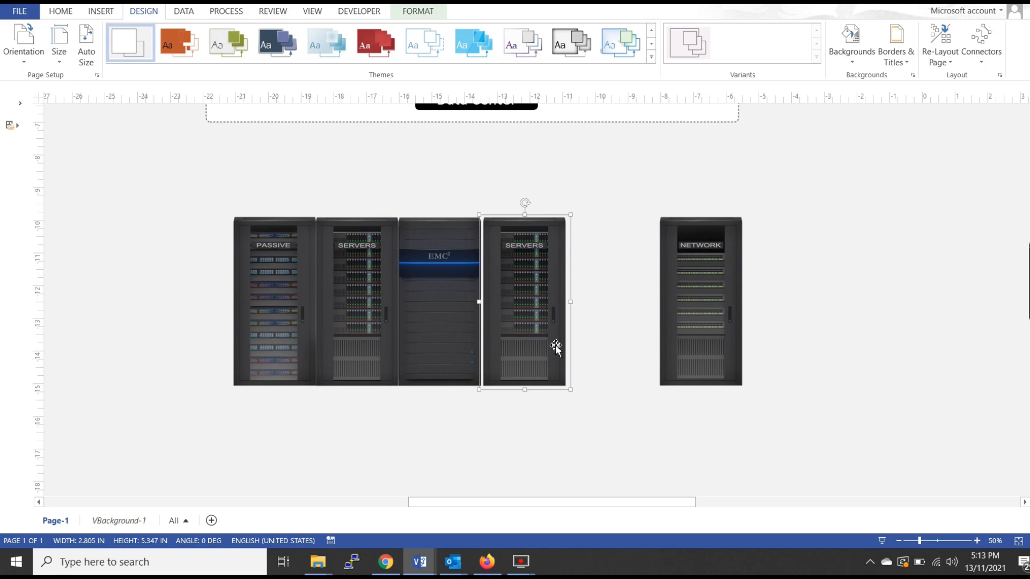
pyautogui.press('Left')
pyautogui.press('Left')
pyautogui.press('Left')
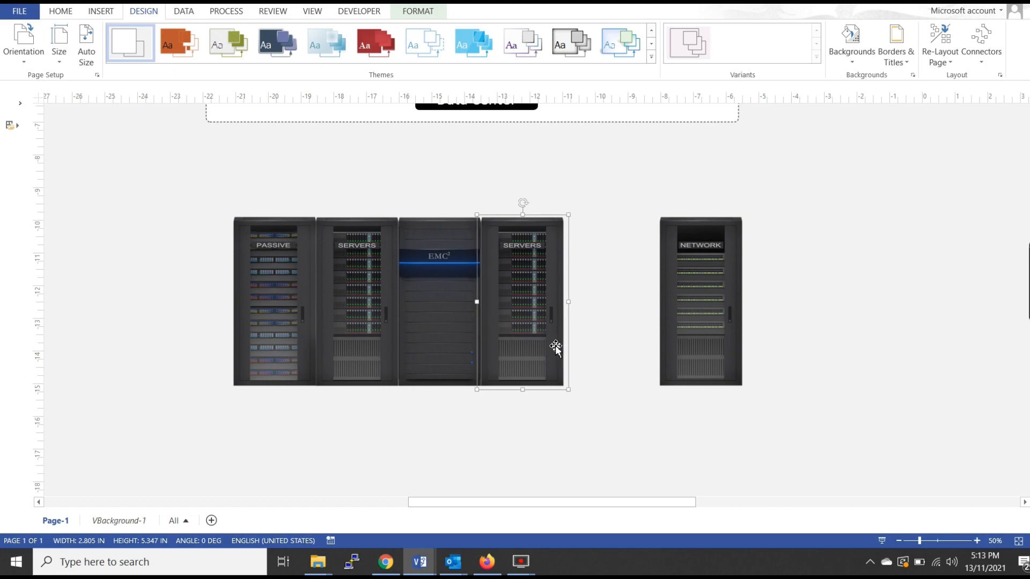
pyautogui.click(638, 396)
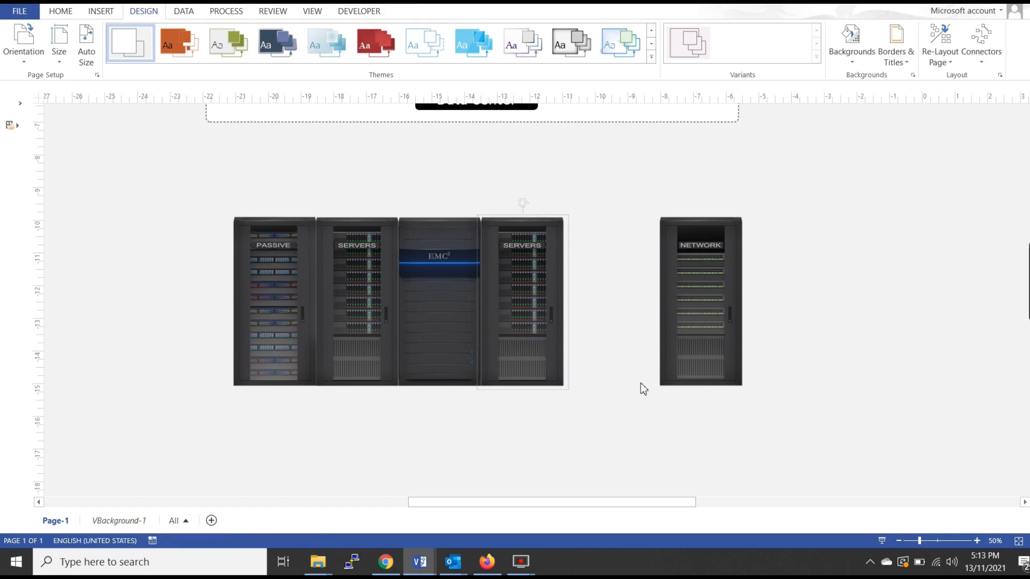
# Move the Passive rack away to the left of the row and butt the Network rack against the copied Servers rack
pyautogui.click(281, 301)
pyautogui.moveTo(281, 299); pyautogui.dragTo(184, 300)
pyautogui.click(670, 345)
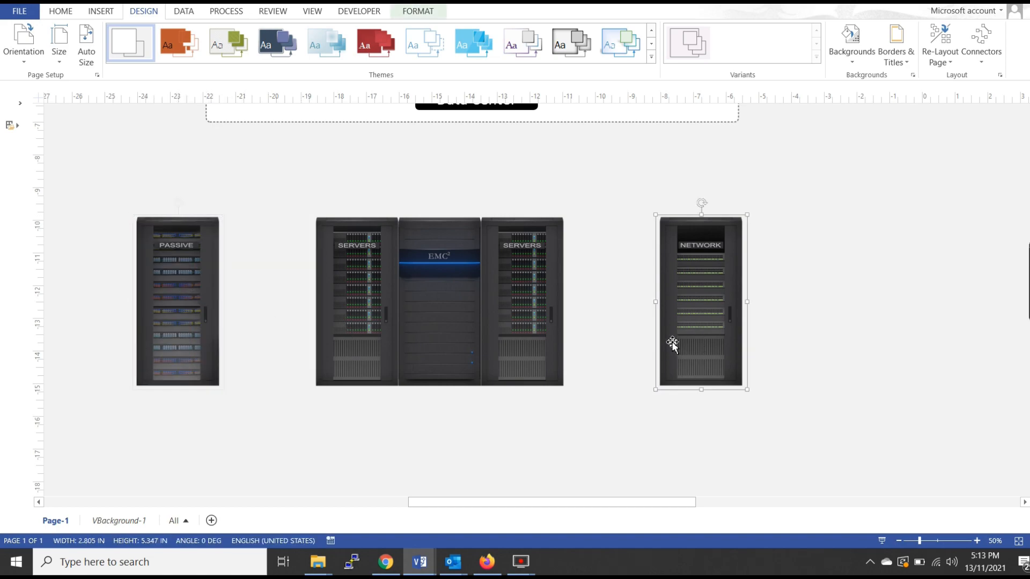
pyautogui.moveTo(706, 316); pyautogui.dragTo(607, 323)
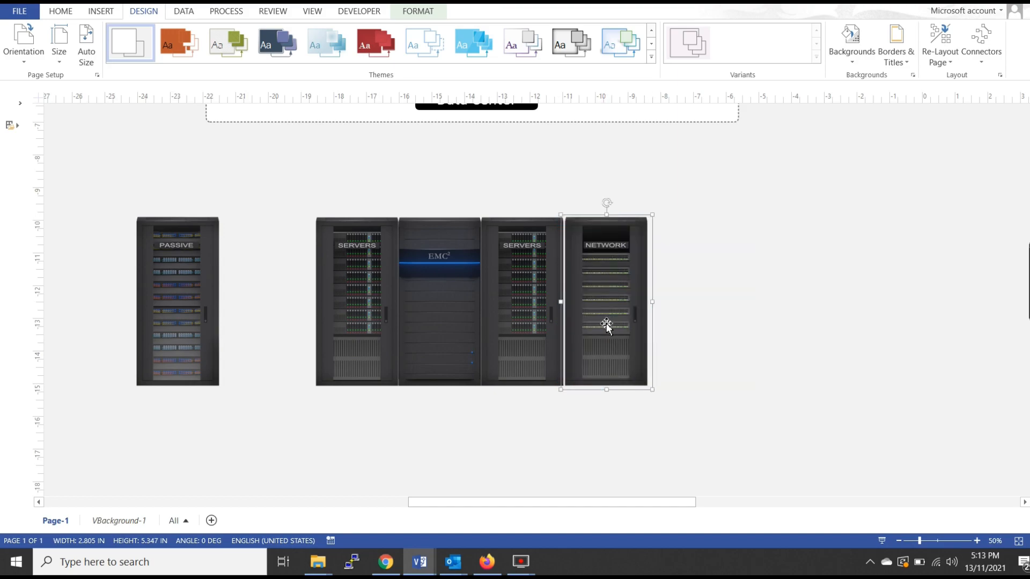
pyautogui.press('Left')
pyautogui.press('Left')
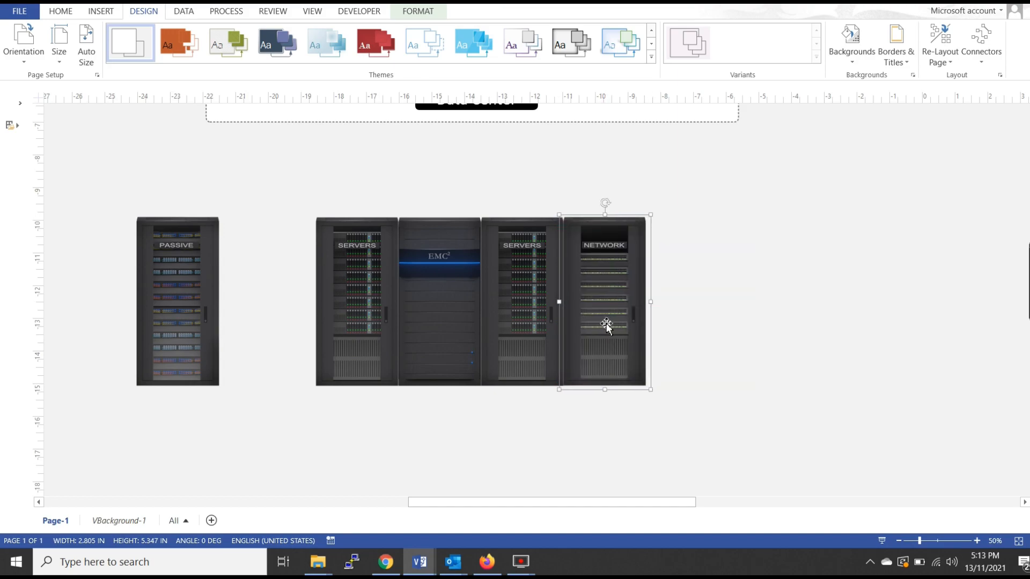
pyautogui.press('Left')
pyautogui.press('Right')
pyautogui.click(724, 352)
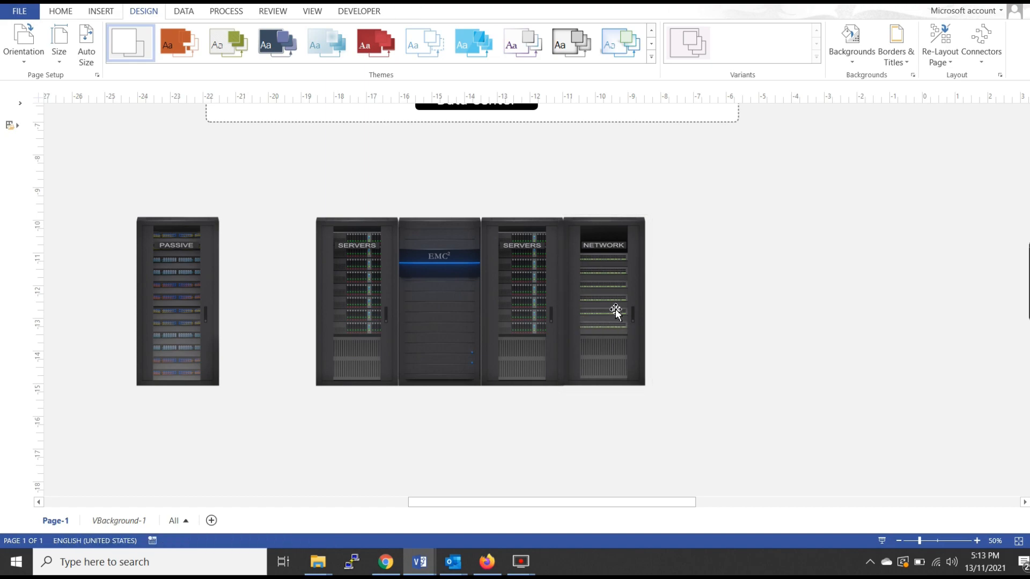
# Spread the Network rack and the Passive rack farther out on either side of the Servers and EMC2 racks
pyautogui.click(616, 311)
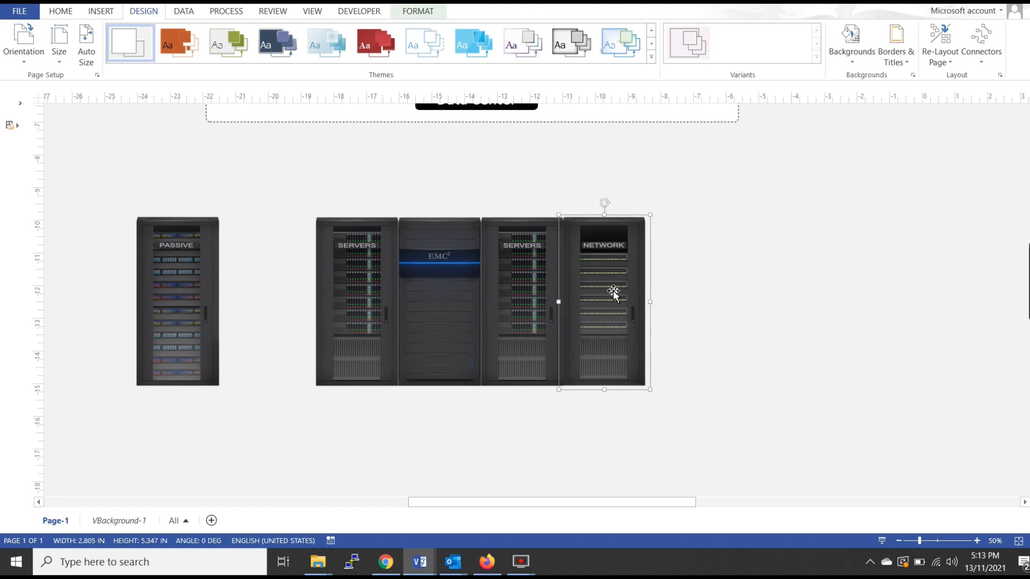
pyautogui.moveTo(616, 289); pyautogui.dragTo(758, 288)
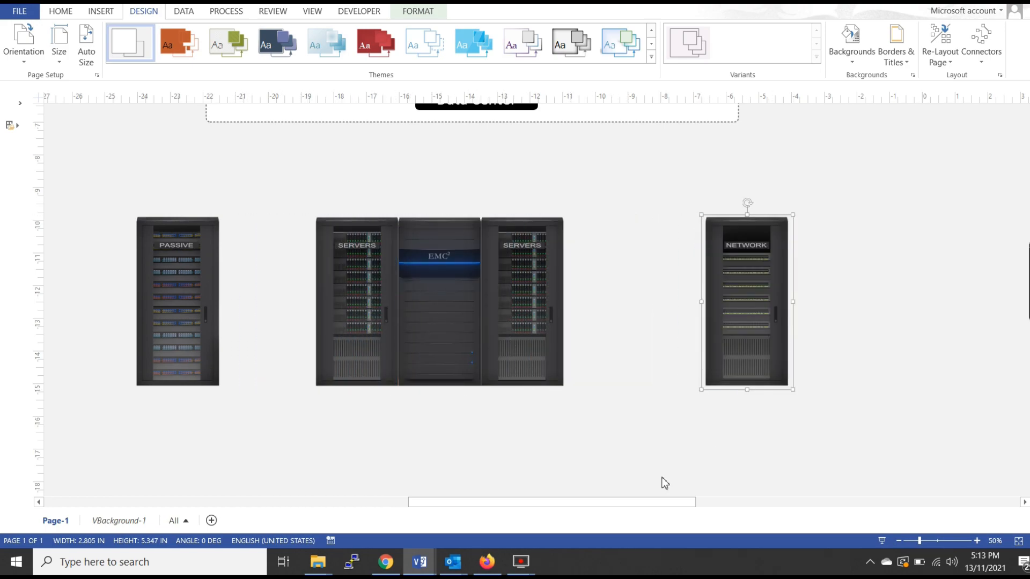
pyautogui.moveTo(638, 503); pyautogui.dragTo(616, 503)
pyautogui.click(268, 320)
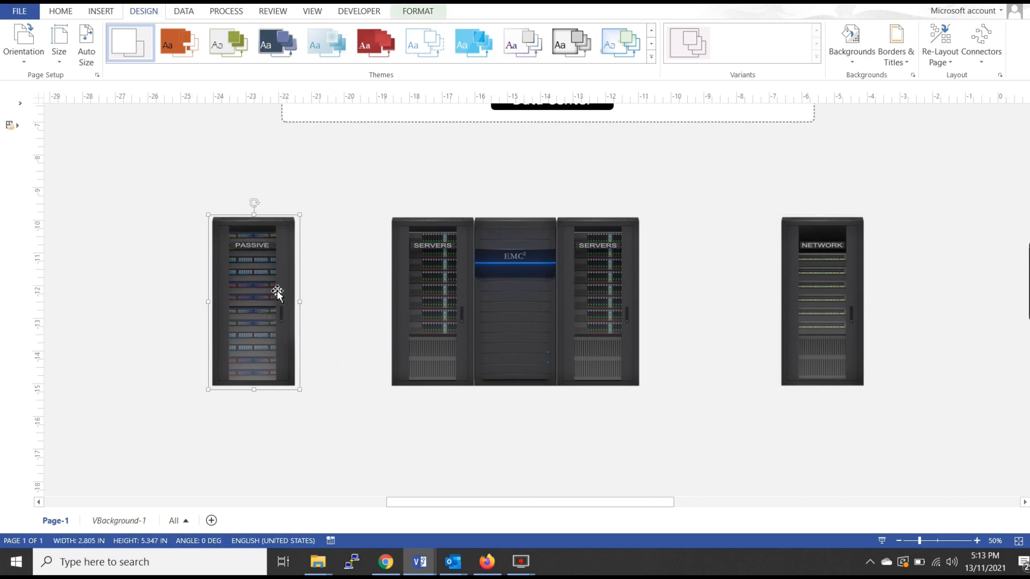
pyautogui.moveTo(277, 291); pyautogui.dragTo(216, 291)
pyautogui.click(327, 402)
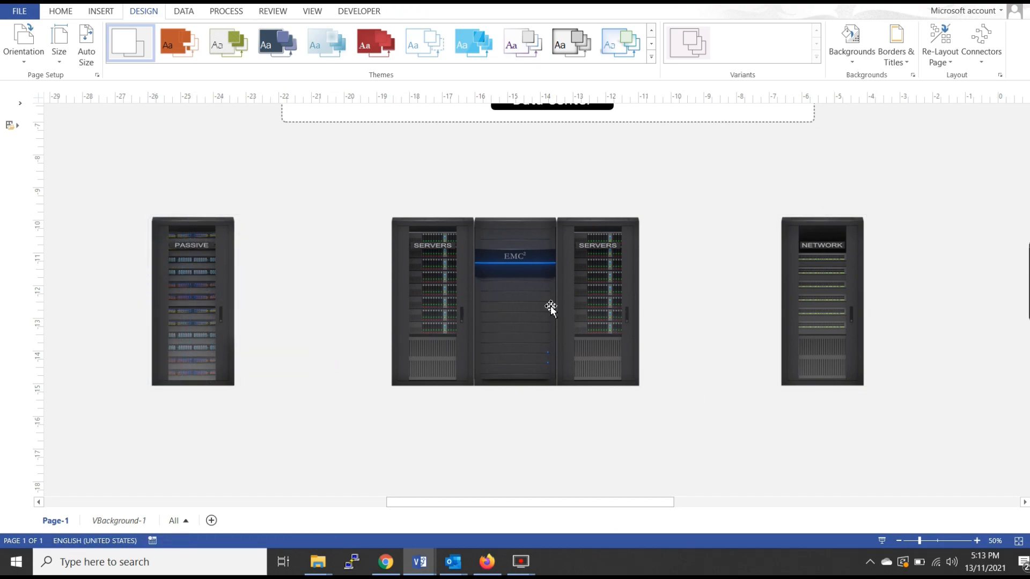
# Bring the Network rack back and nudge it flush against the right side of the copied Servers rack
pyautogui.moveTo(819, 316); pyautogui.dragTo(694, 324)
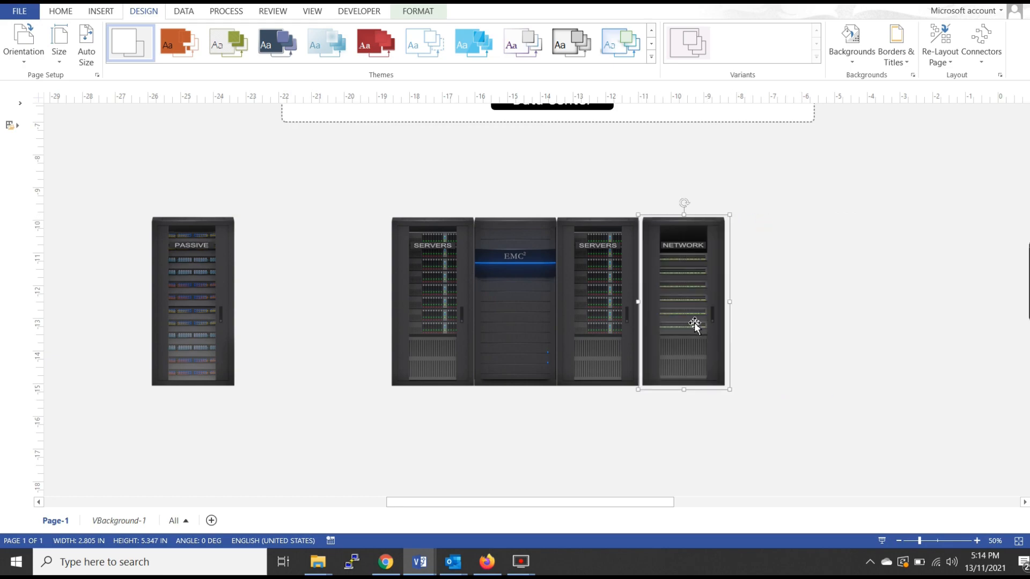
pyautogui.hotkey('shift', 'Left')
pyautogui.hotkey('shift', 'Left')
pyautogui.hotkey('shift', 'Left')
pyautogui.hotkey('shift', 'Left')
pyautogui.hotkey('shift', 'Left')
pyautogui.hotkey('shift', 'Left')
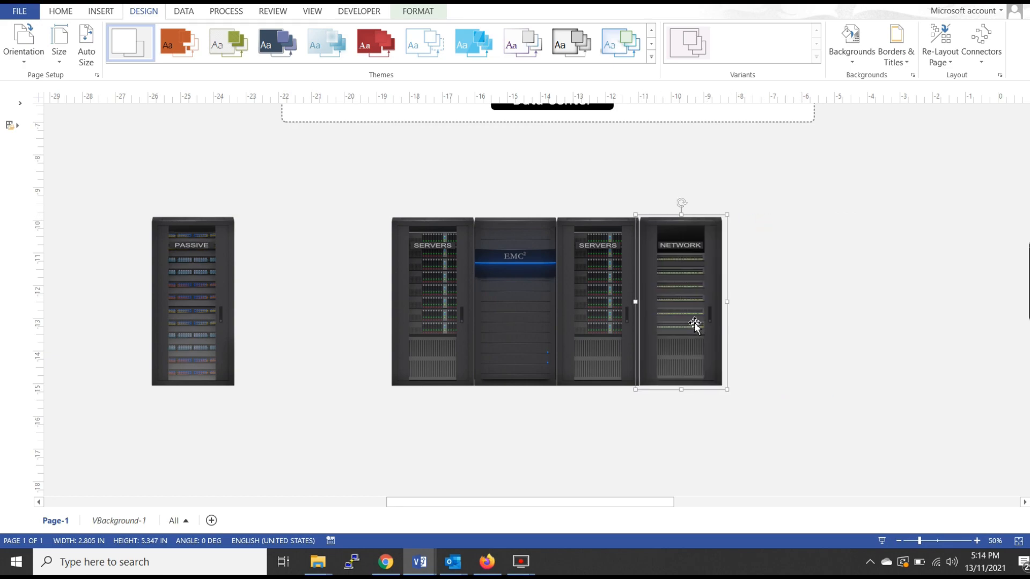
pyautogui.press('Left')
pyautogui.press('Right')
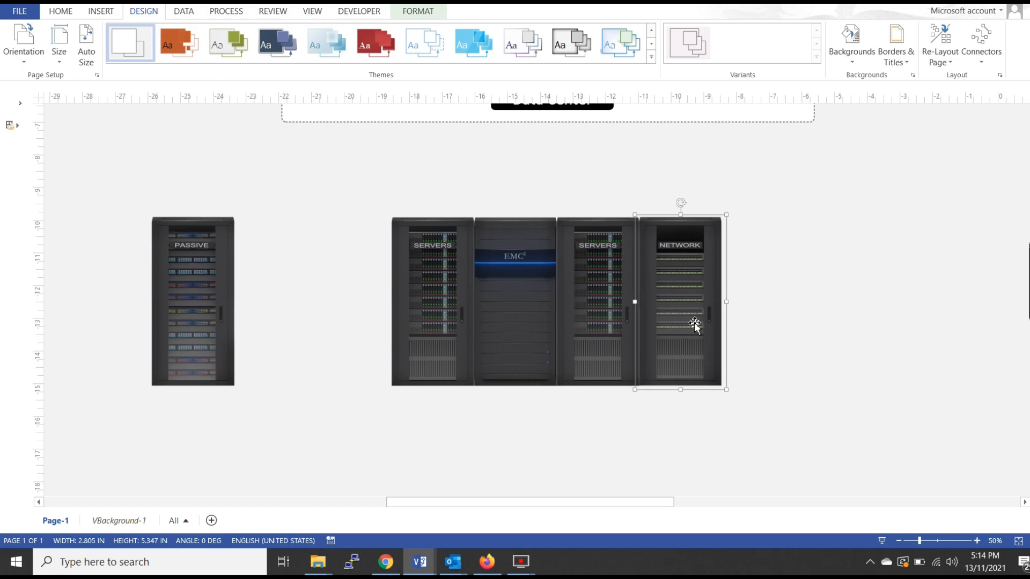
pyautogui.press('Left')
pyautogui.press('Right')
pyautogui.click(818, 343)
pyautogui.keyDown('ctrl'); pyautogui.scroll(5, 648, 308); pyautogui.keyUp('ctrl')
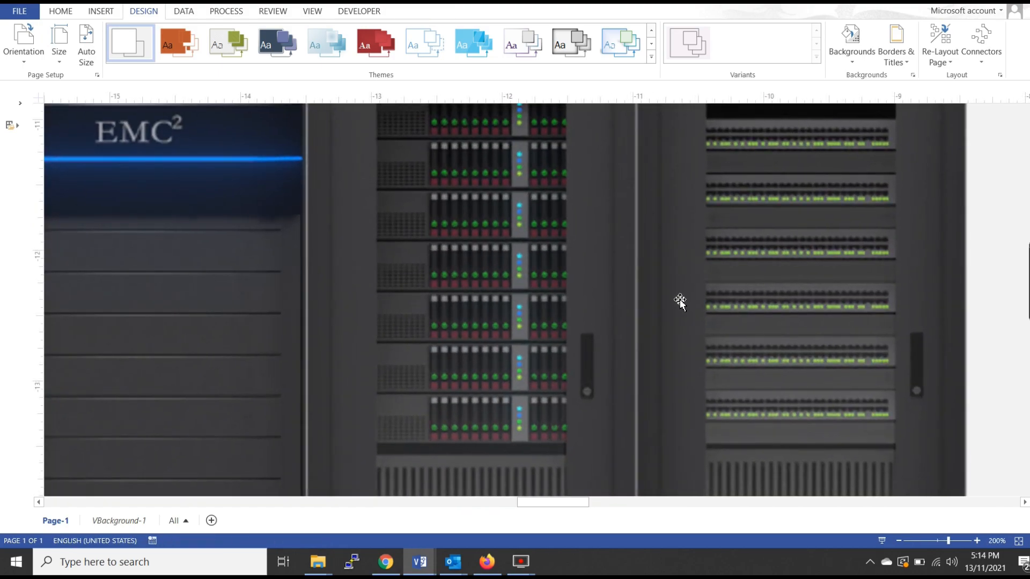
# Duplicate the Network rack and fit the copy flush against the left side of the first Servers rack
pyautogui.click(712, 272)
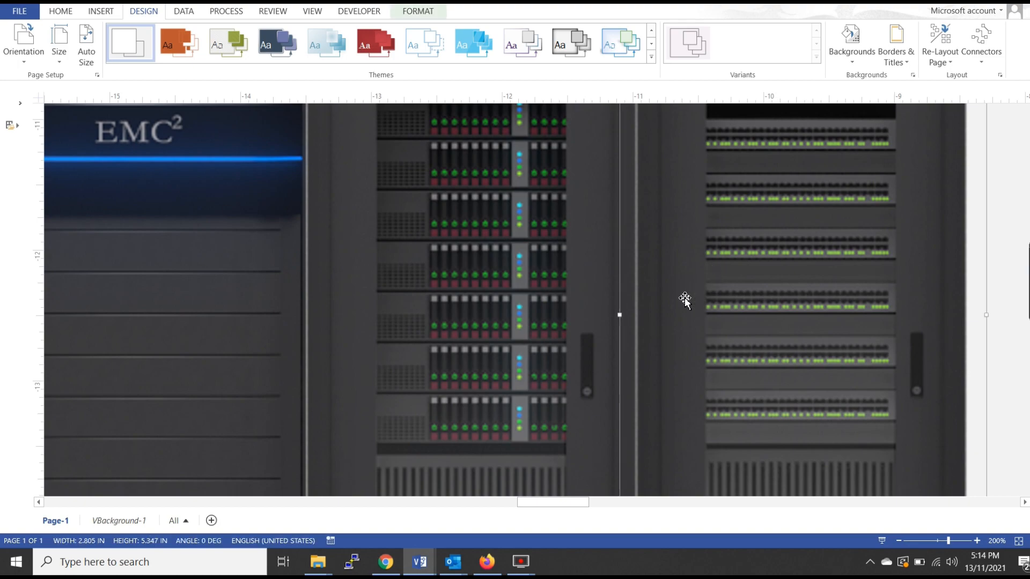
pyautogui.keyDown('ctrl'); pyautogui.scroll(-4, 665, 301); pyautogui.keyUp('ctrl')
pyautogui.keyDown('ctrl'); pyautogui.scroll(-1, 674, 301); pyautogui.keyUp('ctrl')
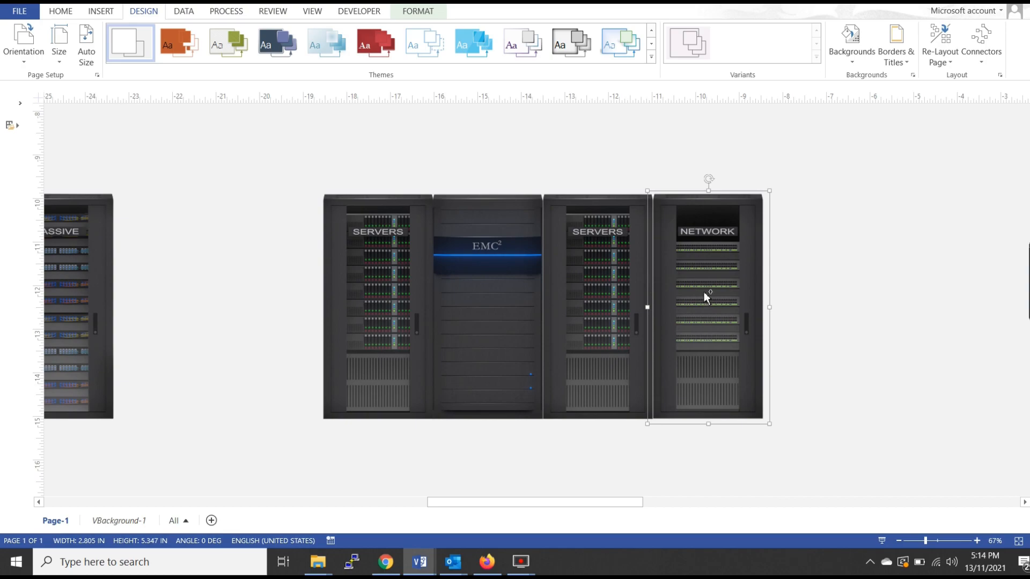
pyautogui.moveTo(704, 291); pyautogui.dragTo(655, 294)
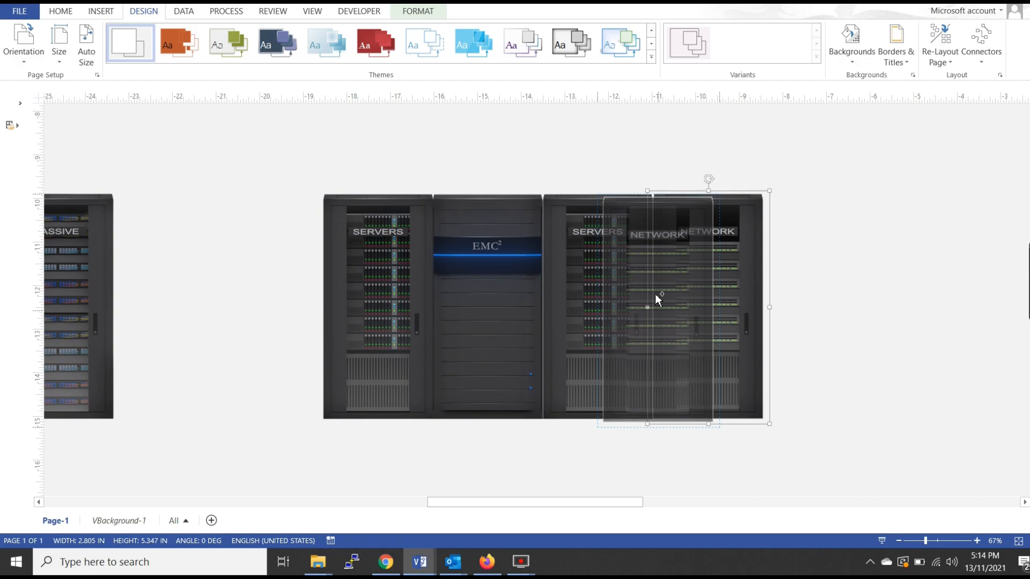
pyautogui.moveTo(656, 294); pyautogui.dragTo(261, 331)
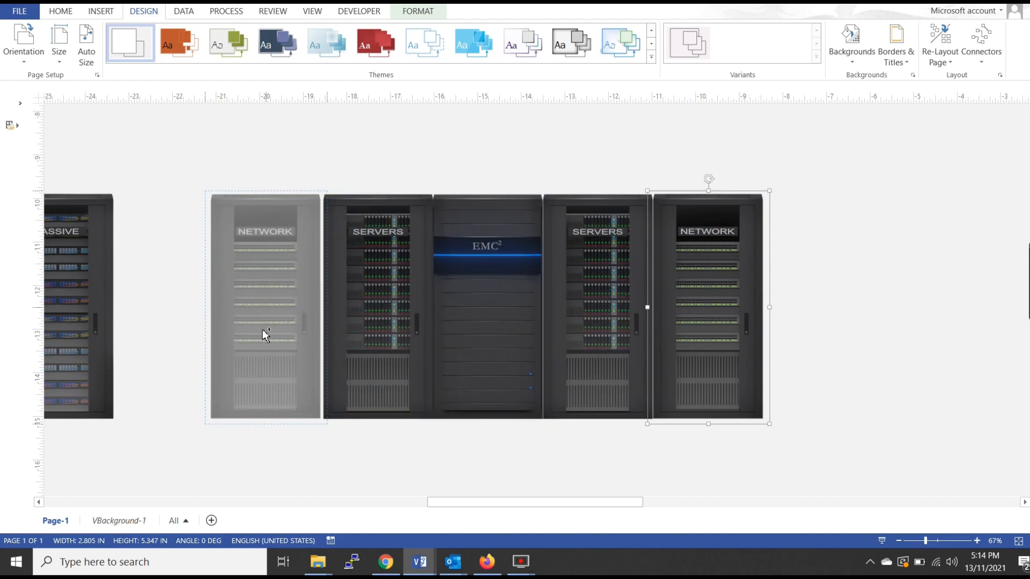
pyautogui.moveTo(262, 331); pyautogui.dragTo(262, 331)
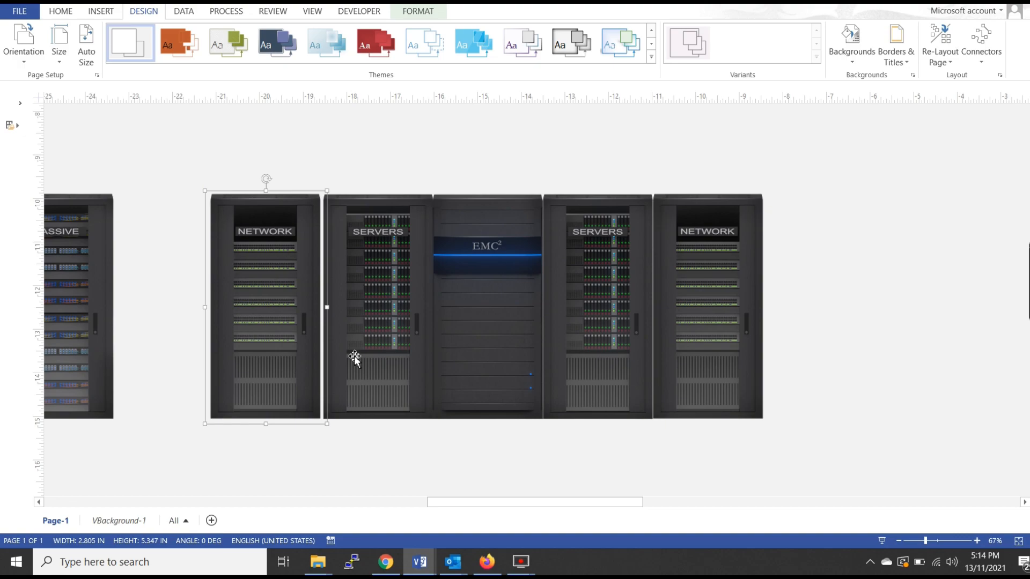
pyautogui.press('Right')
pyautogui.press('Right')
pyautogui.press('Right')
pyautogui.press('Right')
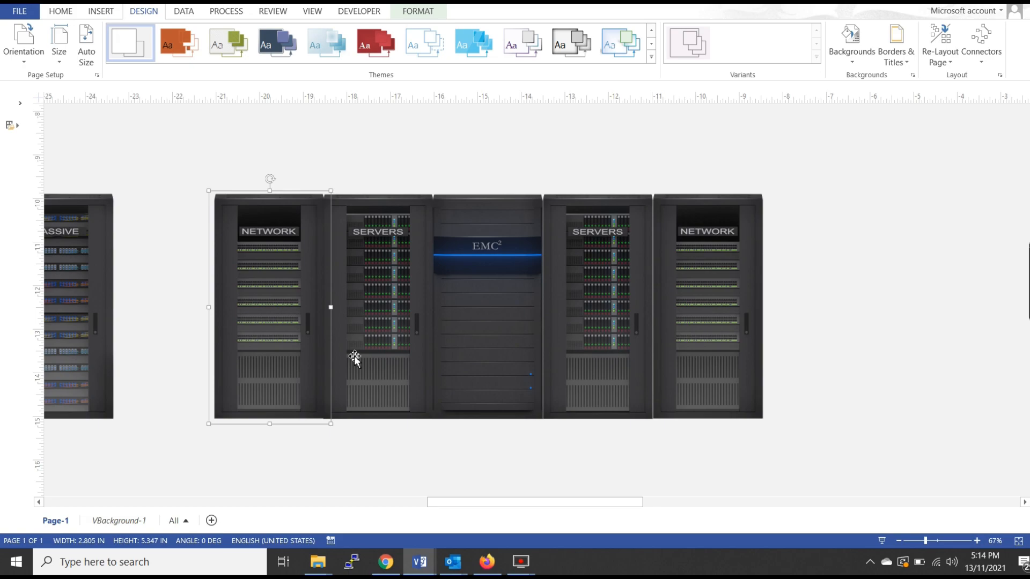
# Move the Passive rack flush against the left side of the copied Network rack
pyautogui.click(104, 311)
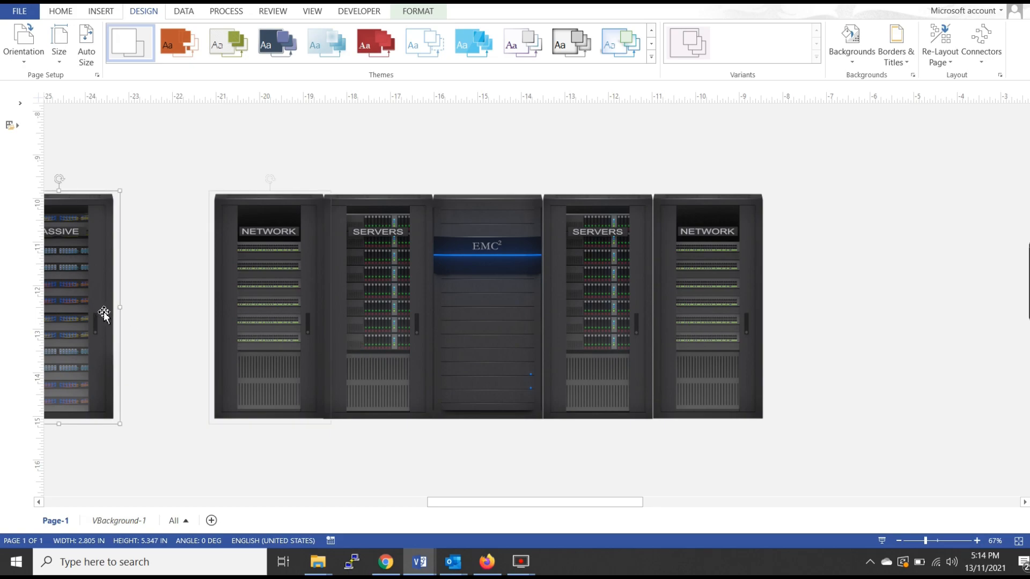
pyautogui.moveTo(89, 303); pyautogui.dragTo(188, 330)
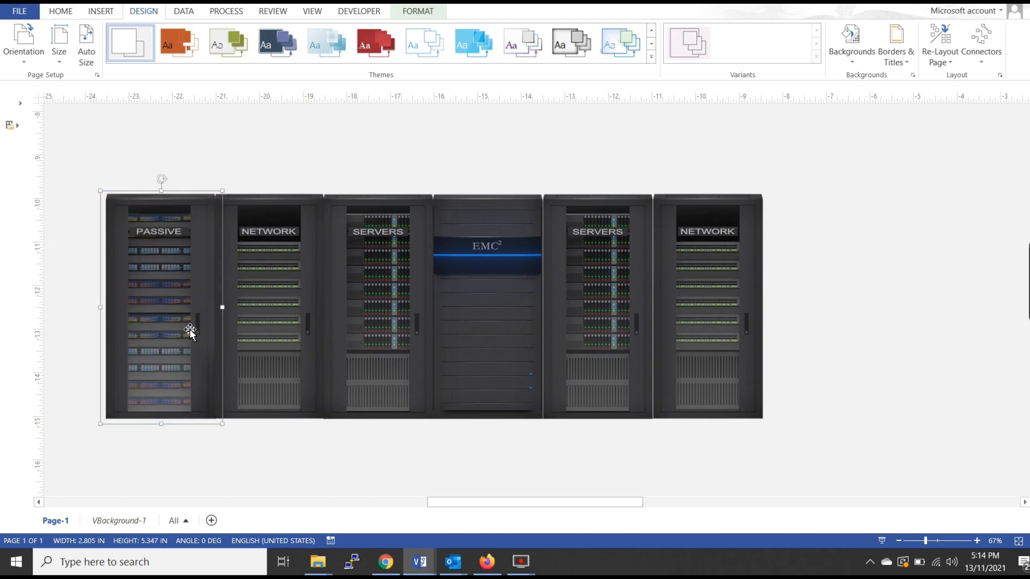
pyautogui.press('Left')
pyautogui.press('Left')
pyautogui.press('Left')
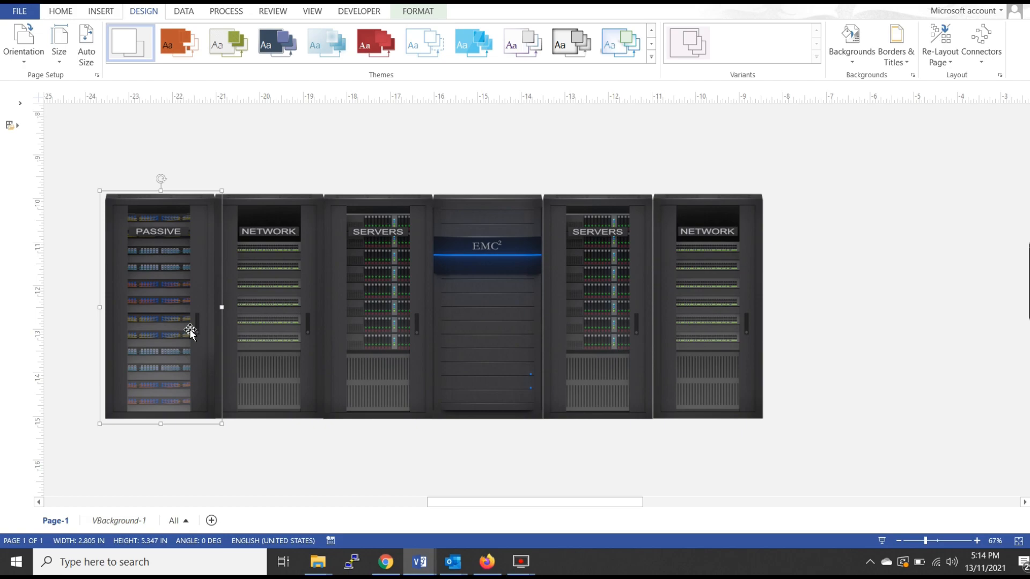
# Duplicate the Passive rack and fit the copy flush against the right side of the Network rack at the row's right end
pyautogui.moveTo(167, 321); pyautogui.dragTo(829, 400)
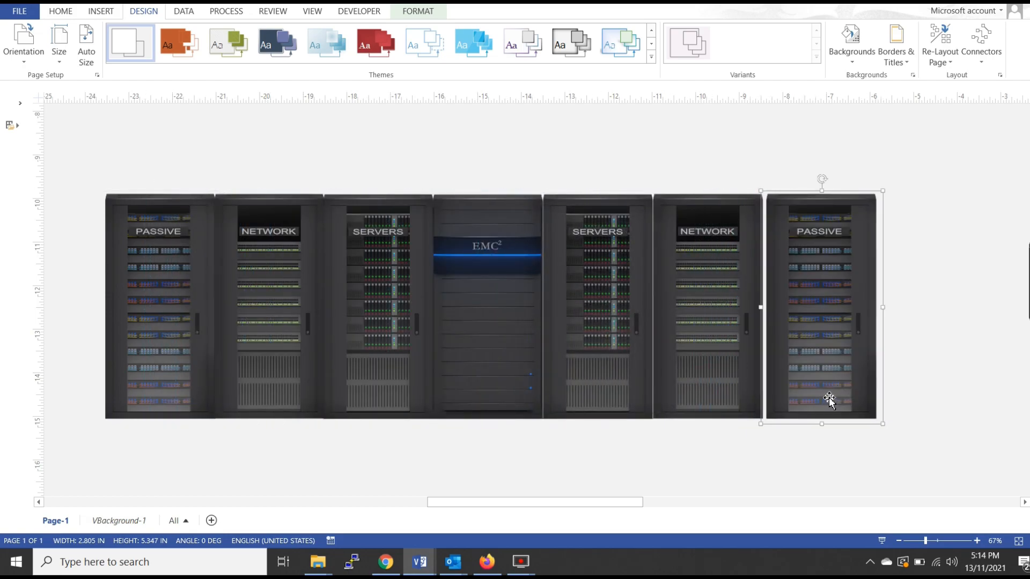
pyautogui.press('Left')
pyautogui.press('Left')
pyautogui.press('Left')
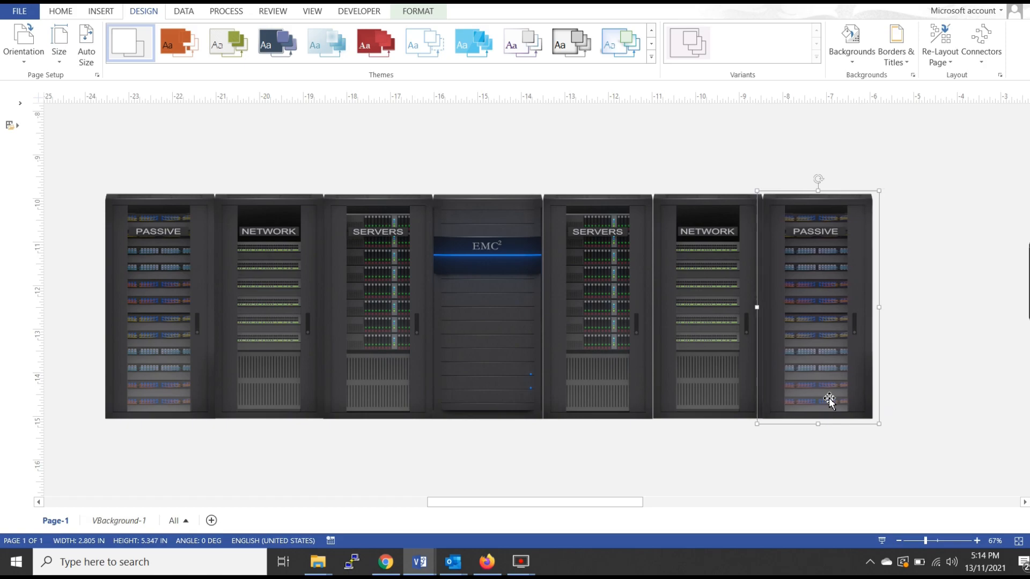
# Nudge the Servers, Network and Passive racks right of the EMC² rack slightly left to close the gap beside it
pyautogui.click(593, 339)
pyautogui.keyDown('shift'); pyautogui.click(728, 365); pyautogui.keyUp('shift')
pyautogui.keyDown('shift'); pyautogui.click(819, 361); pyautogui.keyUp('shift')
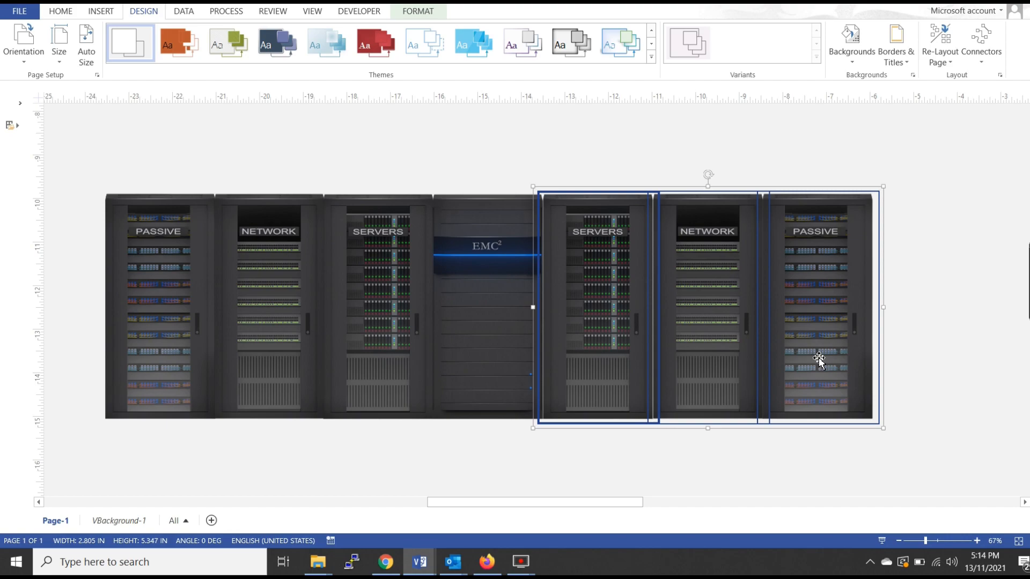
pyautogui.press('Left')
pyautogui.click(593, 439)
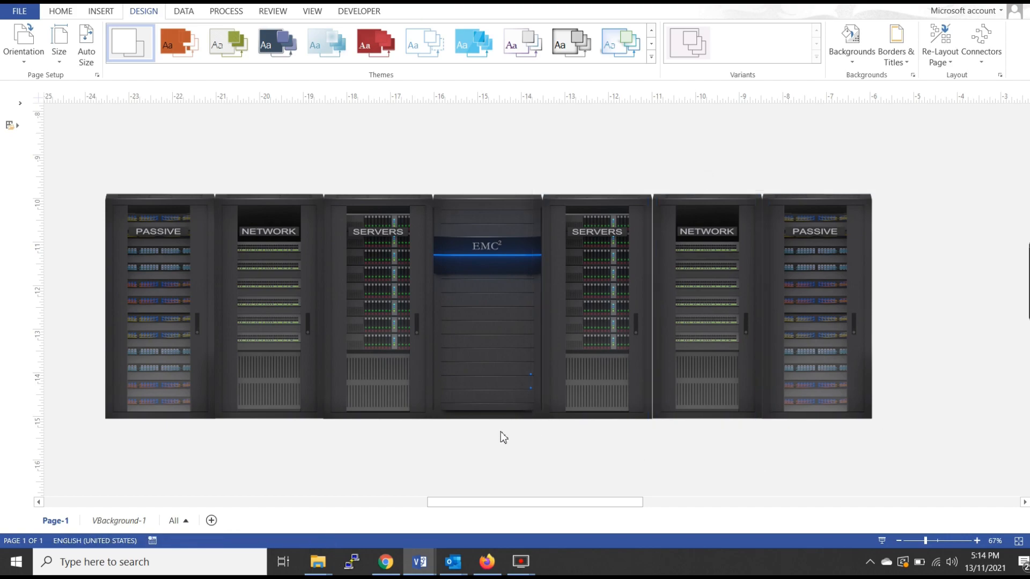
pyautogui.scroll(-5, 494, 394)
pyautogui.scroll(-2, 491, 397)
pyautogui.moveTo(617, 411); pyautogui.dragTo(381, 277)
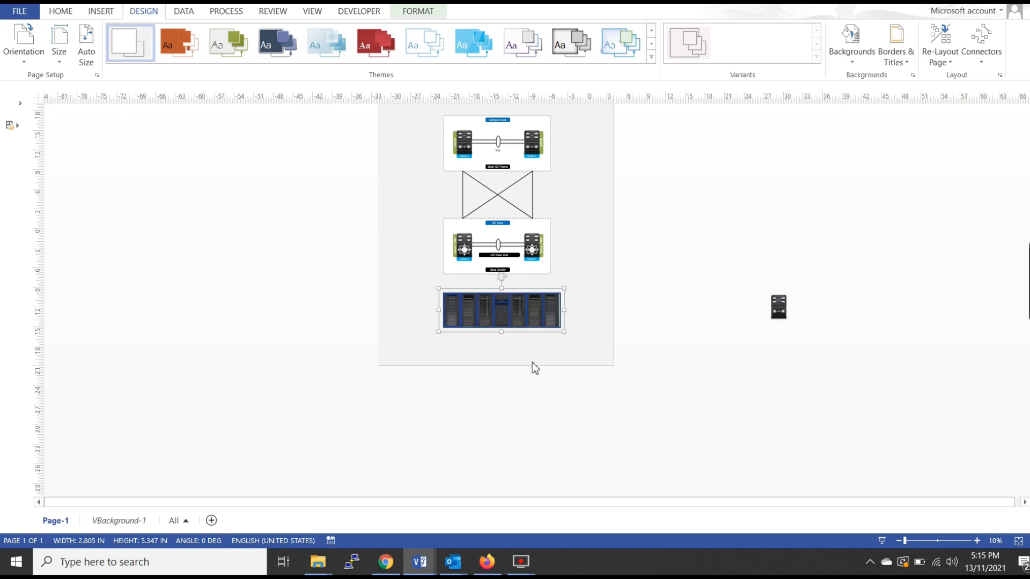
pyautogui.click(576, 392)
pyautogui.moveTo(617, 395); pyautogui.dragTo(408, 281)
pyautogui.click(530, 370)
# Tighten the rack row by nudging the right-end Network and Passive racks left, followed by the four racks from EMC² to Passive
pyautogui.scroll(3, 519, 344)
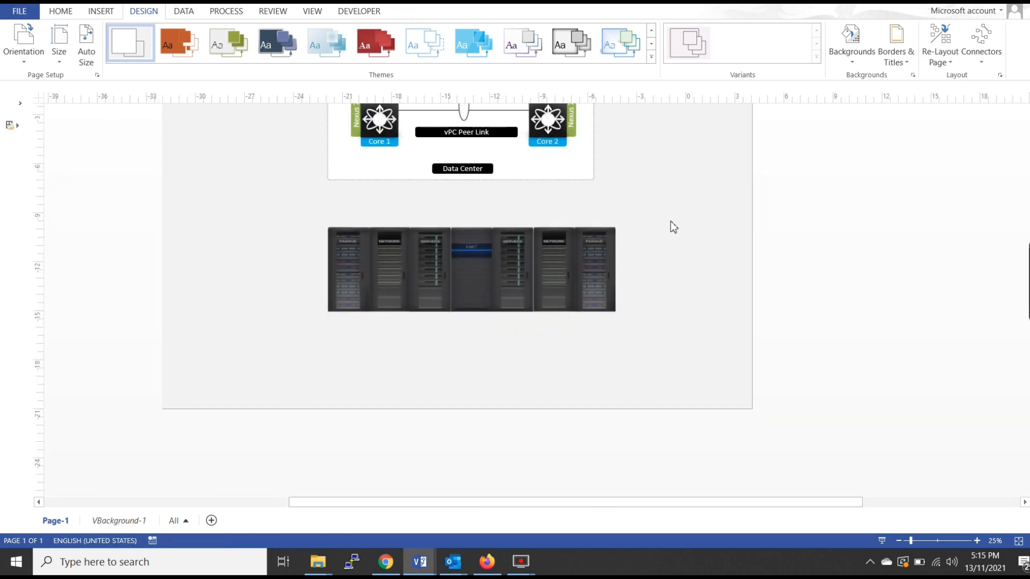
pyautogui.moveTo(672, 225); pyautogui.dragTo(540, 361)
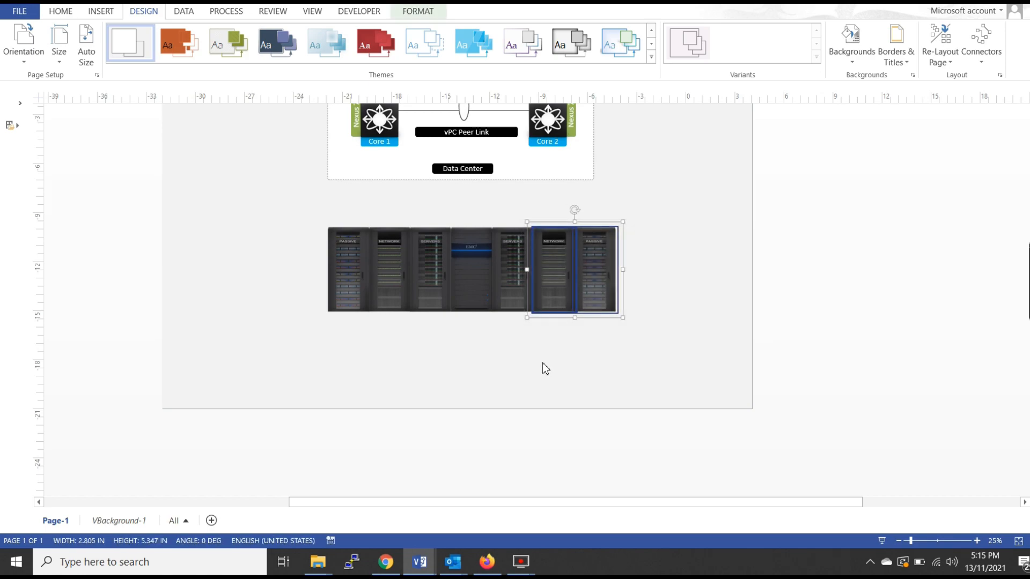
pyautogui.click(543, 375)
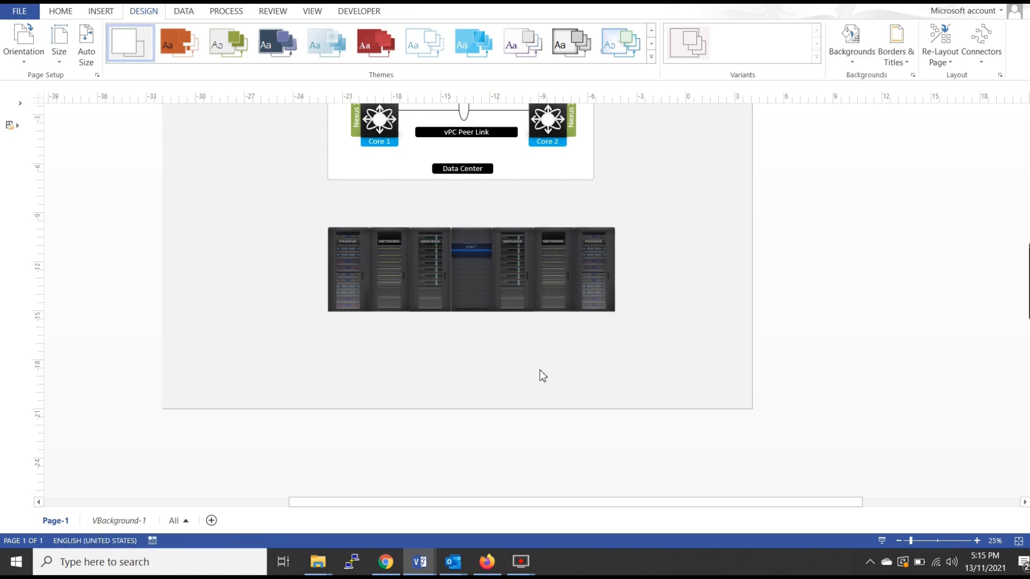
pyautogui.moveTo(691, 199); pyautogui.dragTo(431, 350)
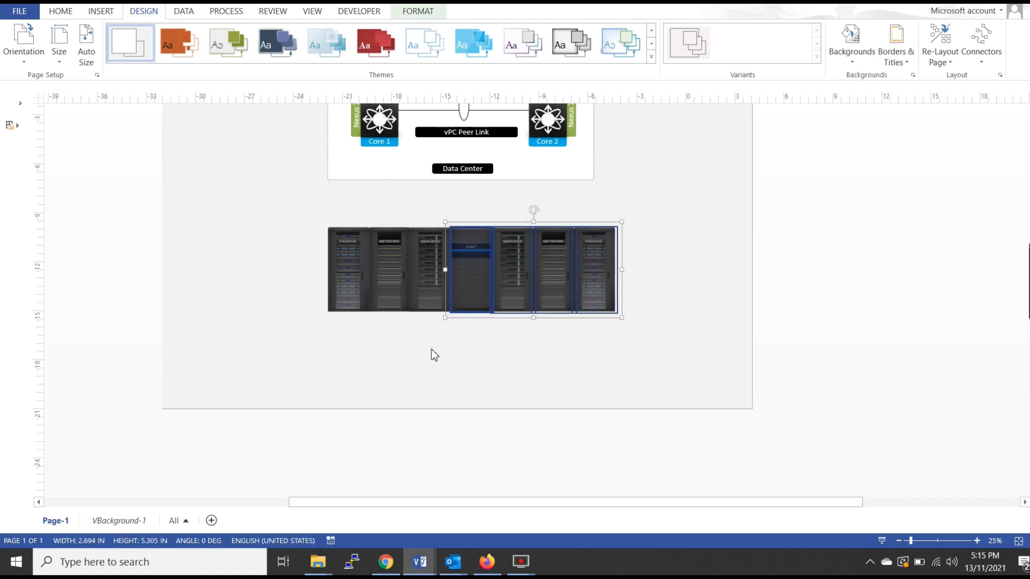
# Group all seven racks below the DC Core box into one object
pyautogui.moveTo(742, 420); pyautogui.dragTo(231, 202)
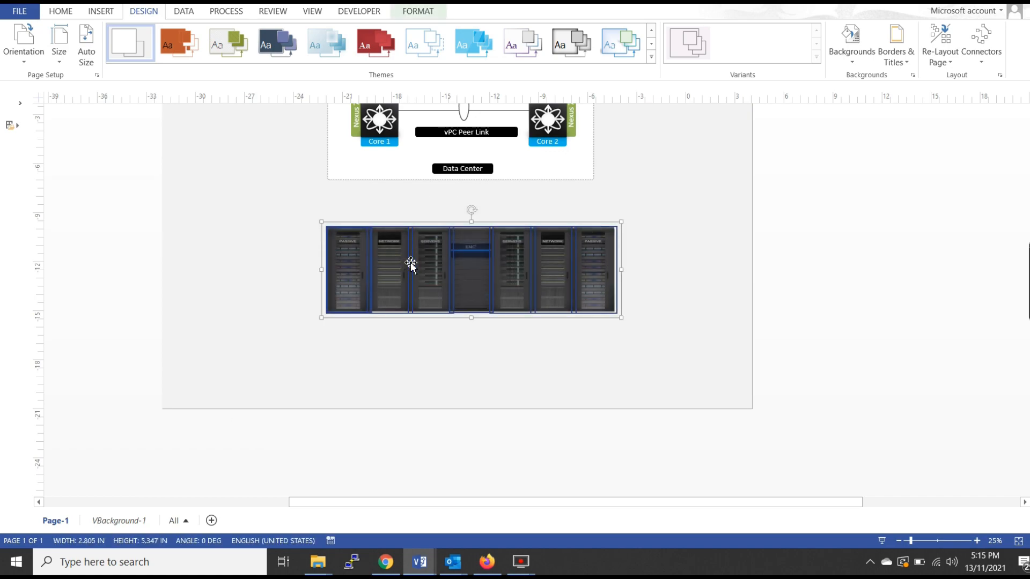
pyautogui.rightClick(411, 259)
pyautogui.click(613, 409)
pyautogui.click(431, 385)
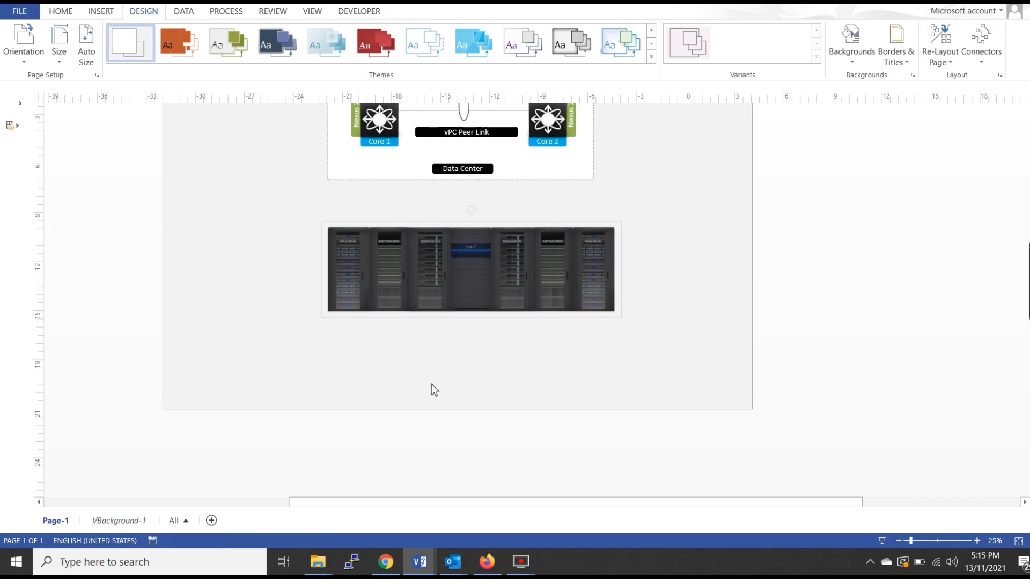
# Group the seven rack symbols below the Data Center box and shift the group slightly left
pyautogui.moveTo(667, 195); pyautogui.dragTo(275, 361)
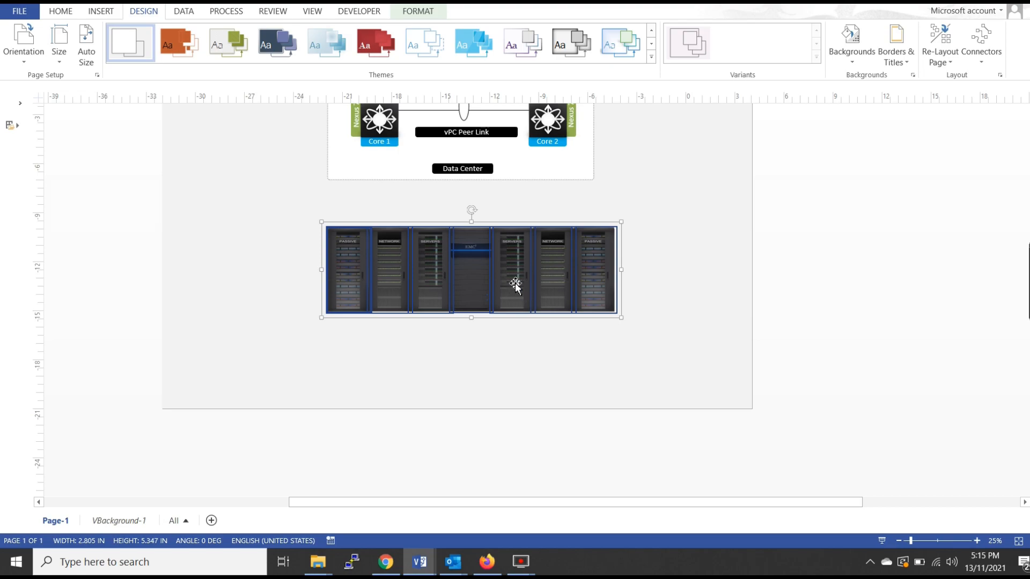
pyautogui.rightClick(616, 265)
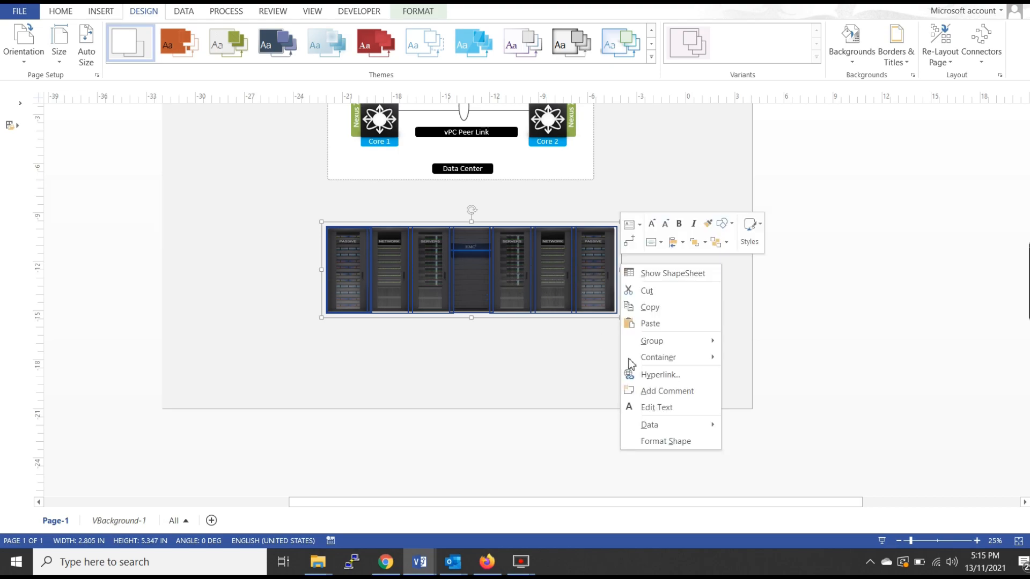
pyautogui.moveTo(697, 341)
pyautogui.click(743, 347)
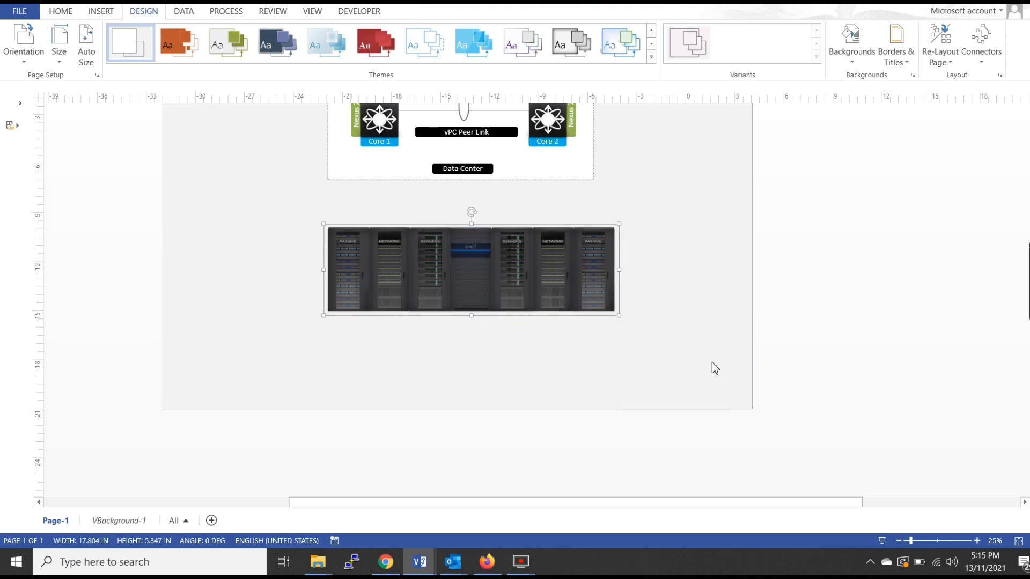
pyautogui.moveTo(496, 272); pyautogui.dragTo(482, 272)
pyautogui.click(557, 339)
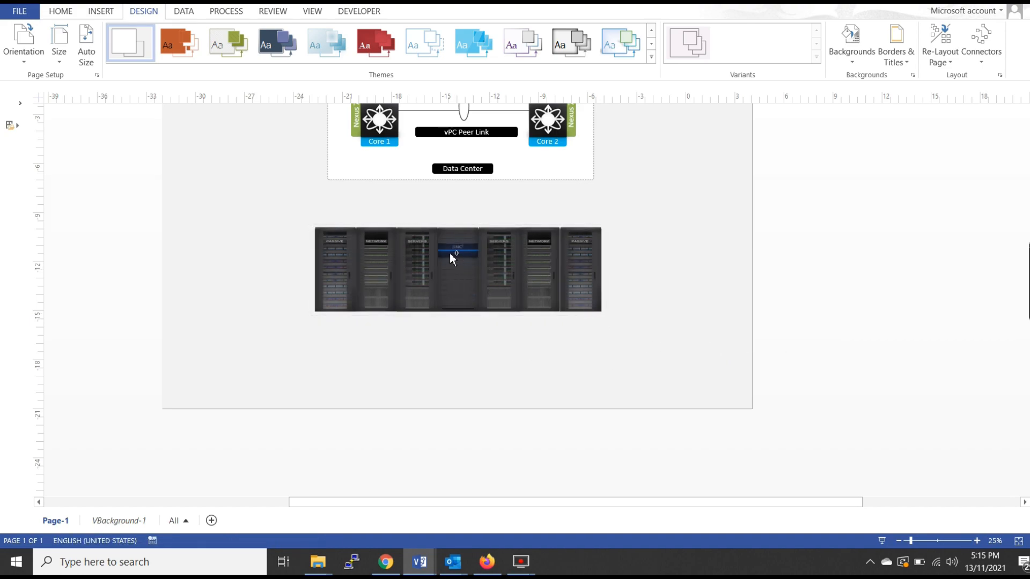
# Delete the leftover device symbol lying outside the page beside the rack row
pyautogui.scroll(-3, 453, 261)
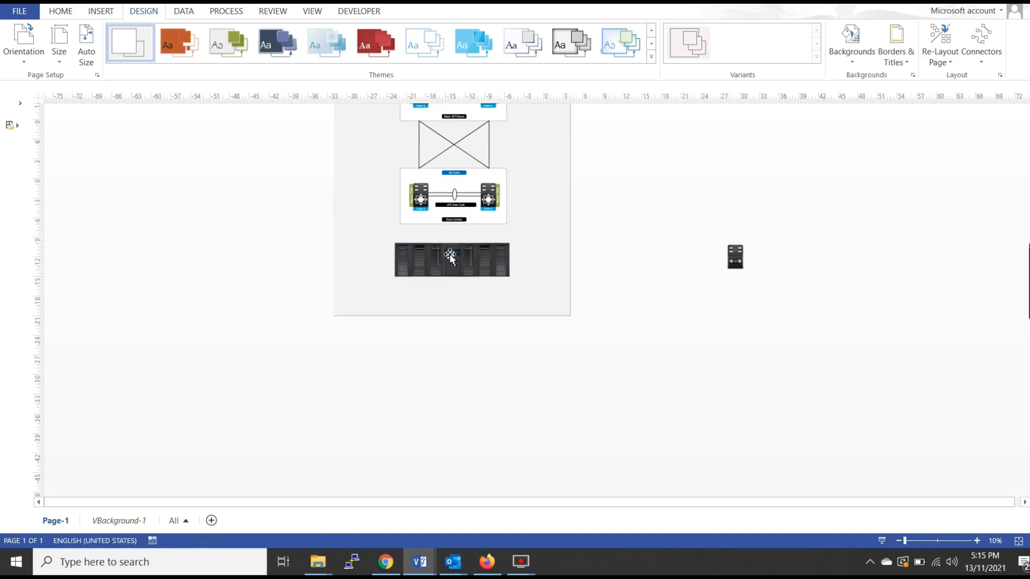
pyautogui.click(735, 263)
pyautogui.press('Delete')
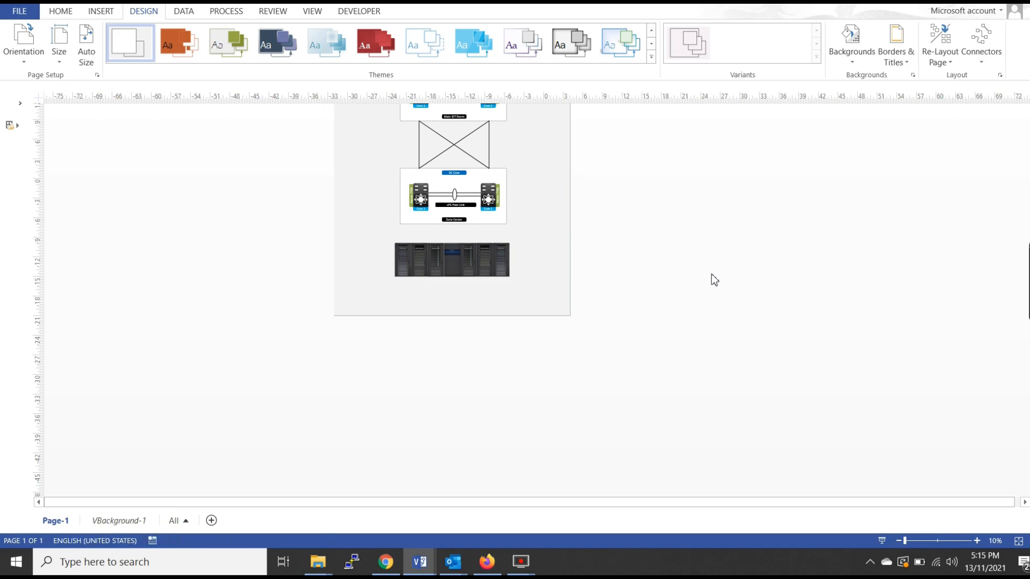
pyautogui.scroll(3, 542, 239)
pyautogui.scroll(-3, 542, 239)
pyautogui.scroll(-3, 554, 298)
pyautogui.scroll(2, 542, 331)
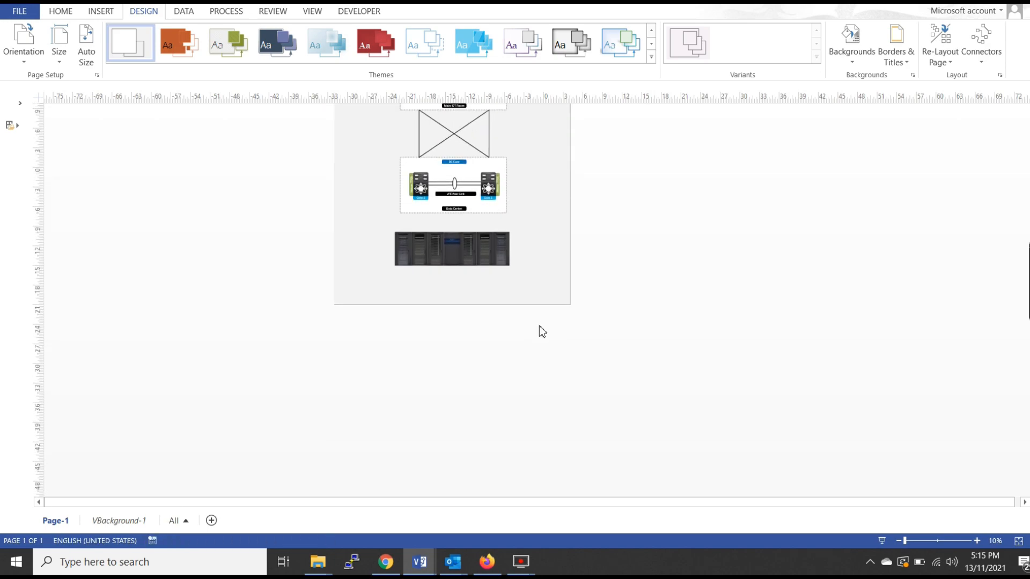
pyautogui.scroll(1, 543, 332)
# Copy the Infoblox Server, Dell PowerEdge and Dell VXRAIL symbols from the 2D-Misc-Symbols-Pack drawing into the Tutorial Diagram drawing
pyautogui.moveTo(419, 560)
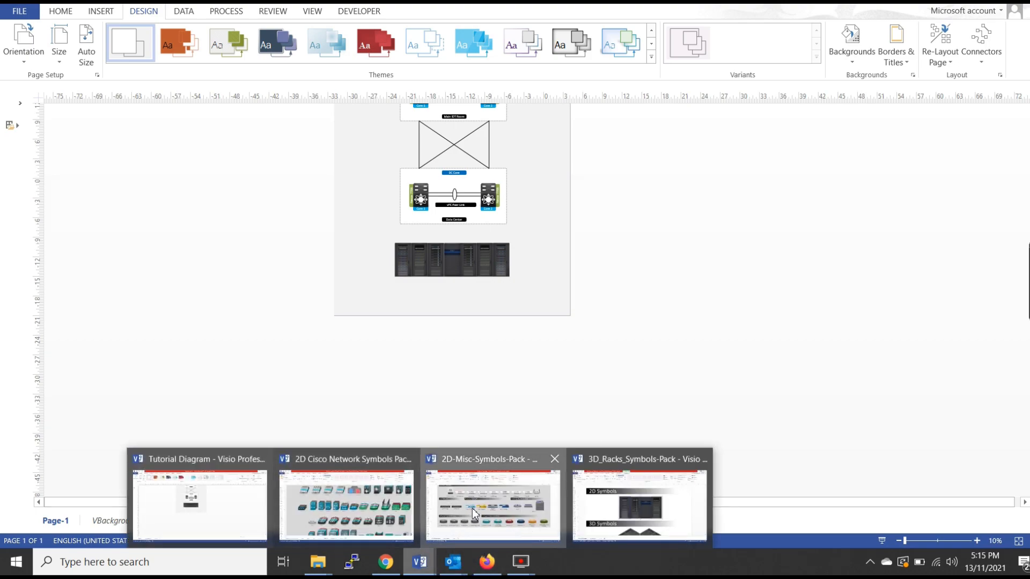
pyautogui.click(547, 536)
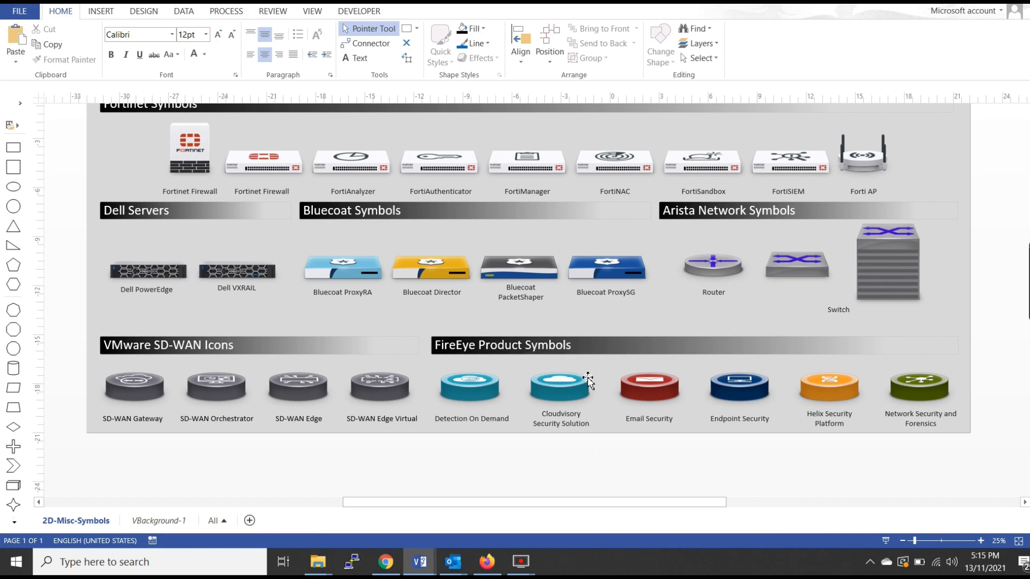
pyautogui.scroll(8, 703, 402)
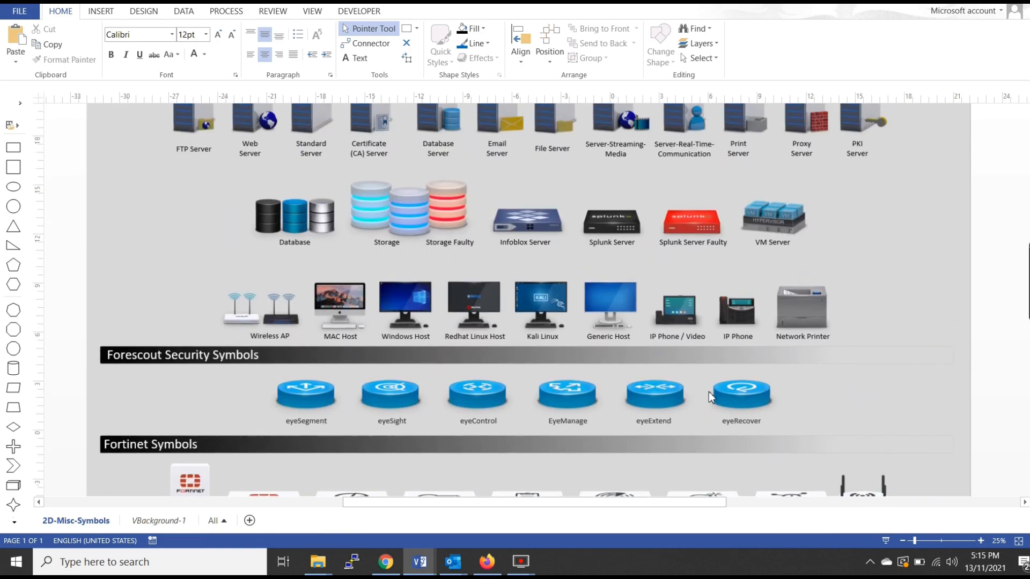
pyautogui.scroll(3, 687, 332)
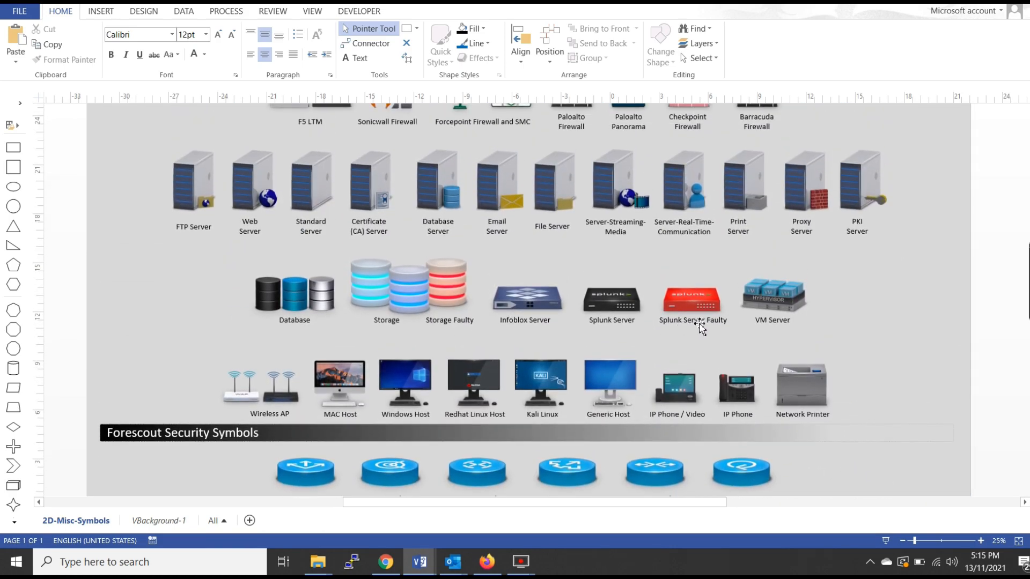
pyautogui.scroll(1, 590, 317)
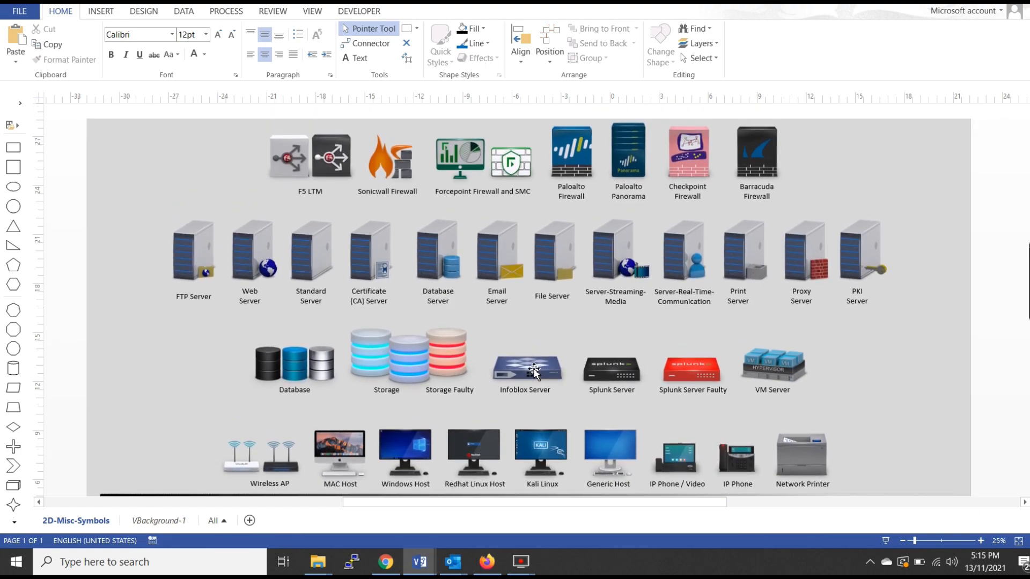
pyautogui.click(533, 369)
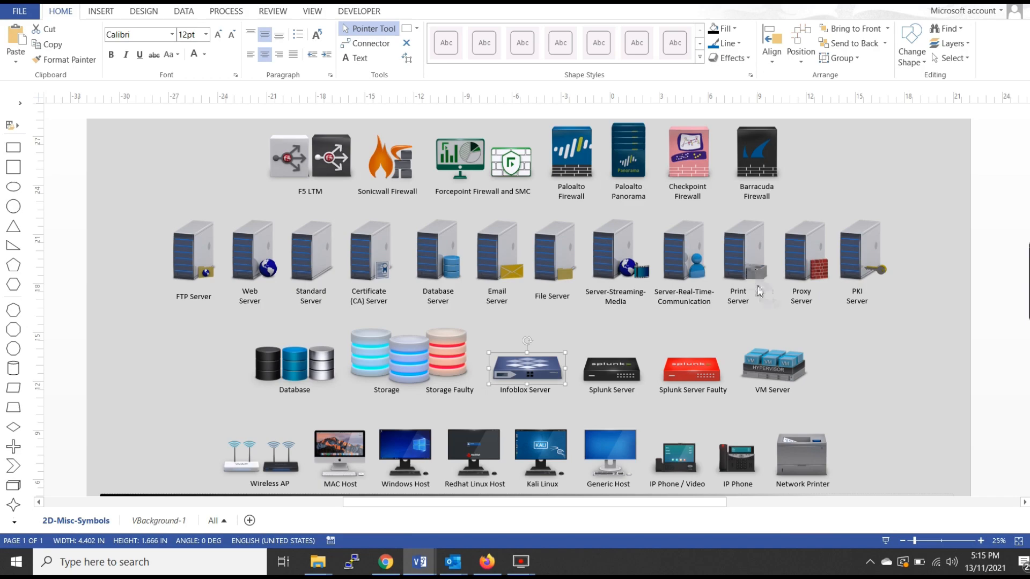
pyautogui.scroll(-4, 758, 286)
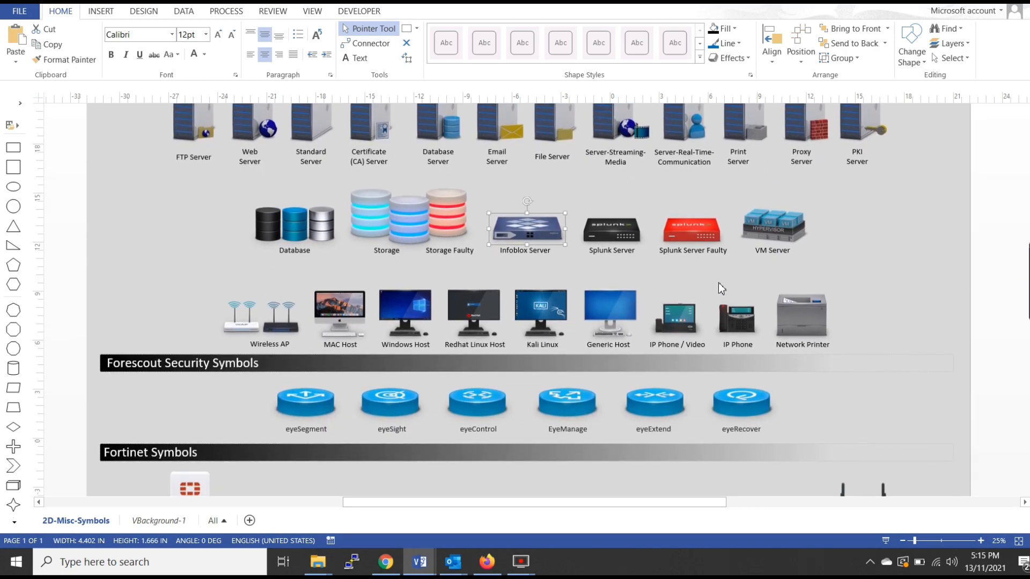
pyautogui.scroll(-8, 542, 294)
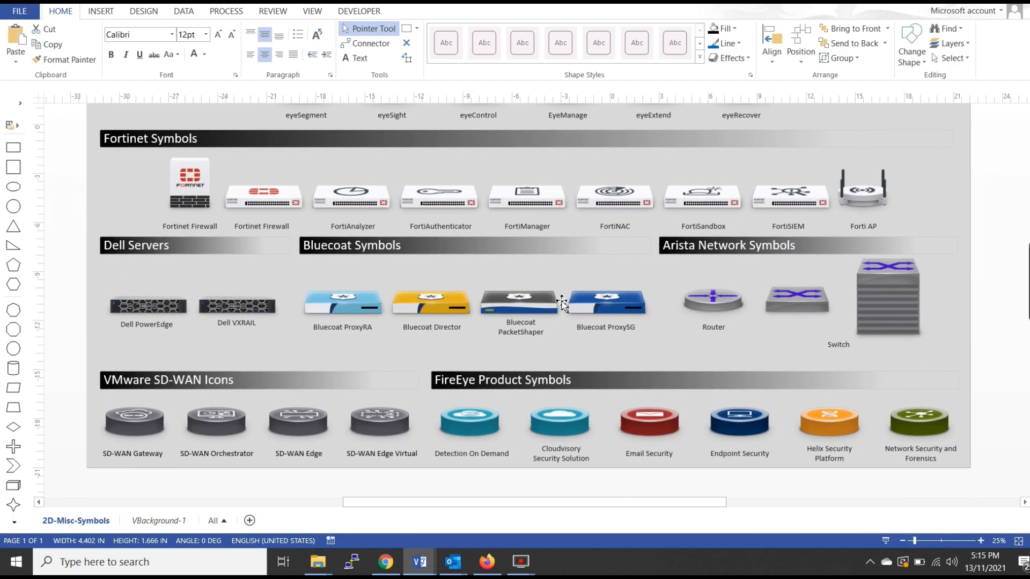
pyautogui.scroll(2, 536, 354)
pyautogui.scroll(-2, 320, 370)
pyautogui.click(229, 307)
pyautogui.keyDown('shift'); pyautogui.click(143, 314); pyautogui.keyUp('shift')
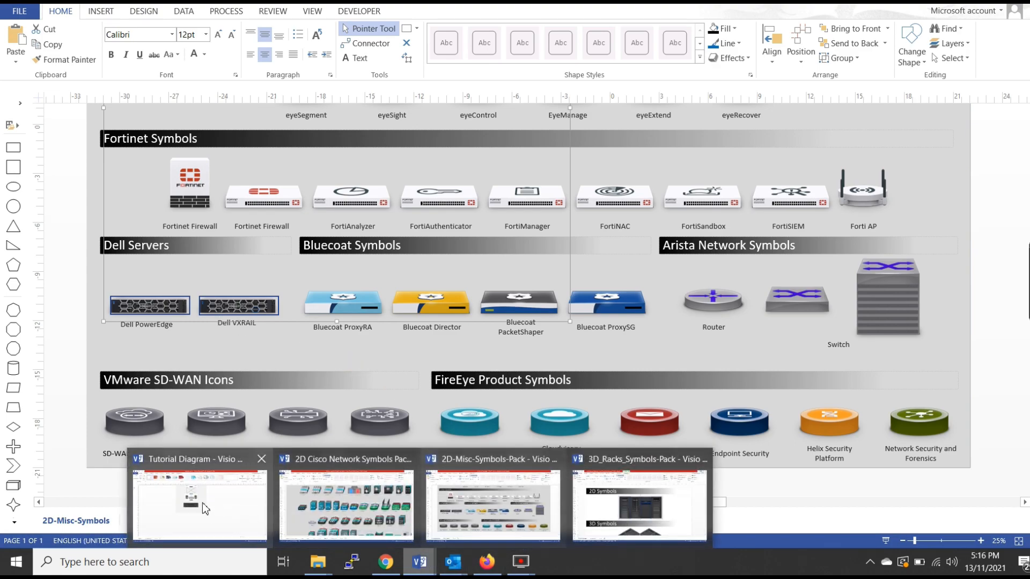
pyautogui.click(206, 508)
pyautogui.hotkey('ctrl', 'v')
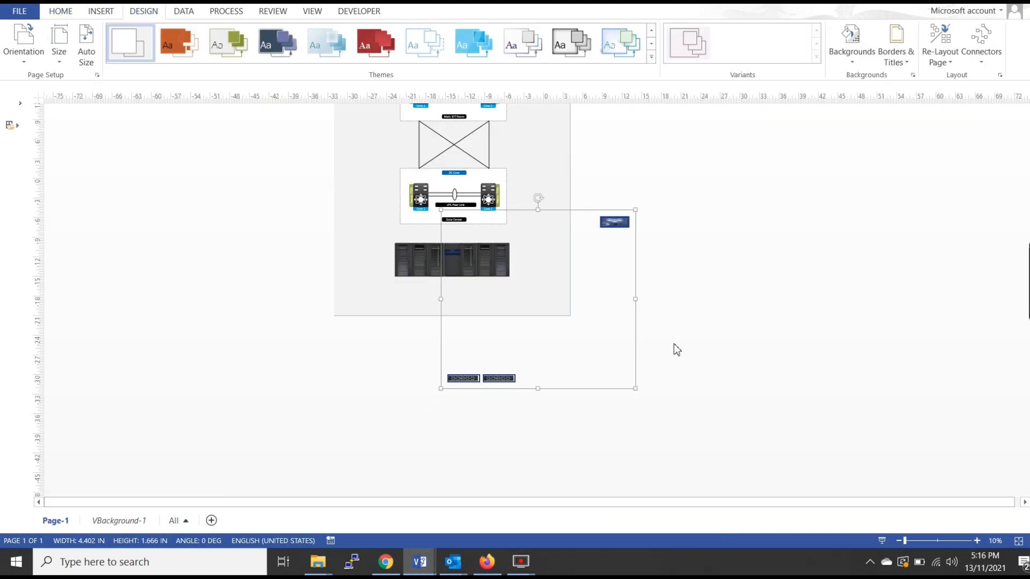
# Separate the pasted symbols, parking the Infoblox server just outside the page and placing the two Dell servers below the rack row
pyautogui.click(677, 349)
pyautogui.moveTo(614, 222); pyautogui.dragTo(404, 411)
pyautogui.click(442, 443)
pyautogui.moveTo(472, 386); pyautogui.dragTo(450, 310)
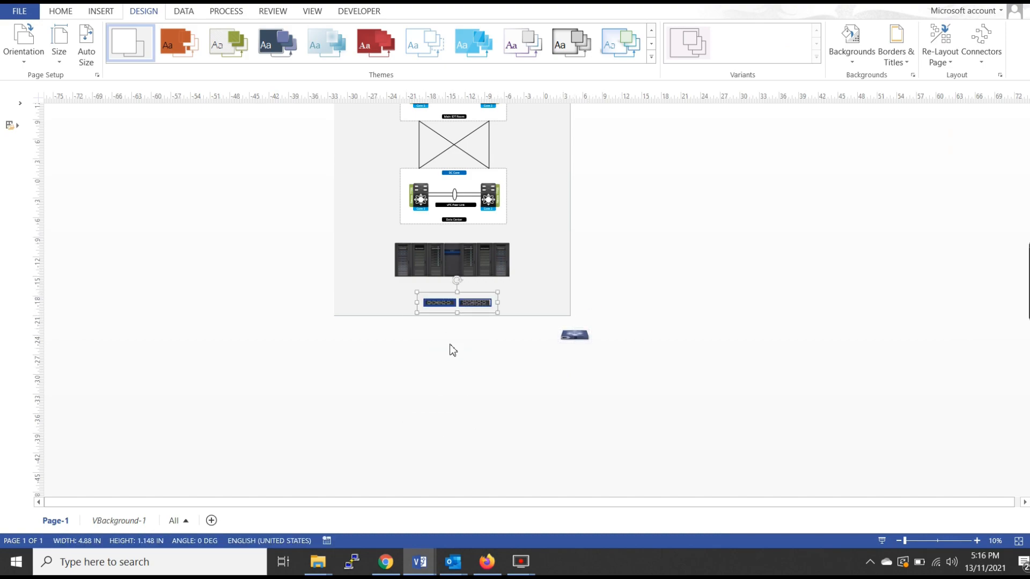
pyautogui.click(452, 349)
# Stack the two Dell servers vertically, with the PowerEdge directly above the VXRAIL
pyautogui.scroll(5, 452, 350)
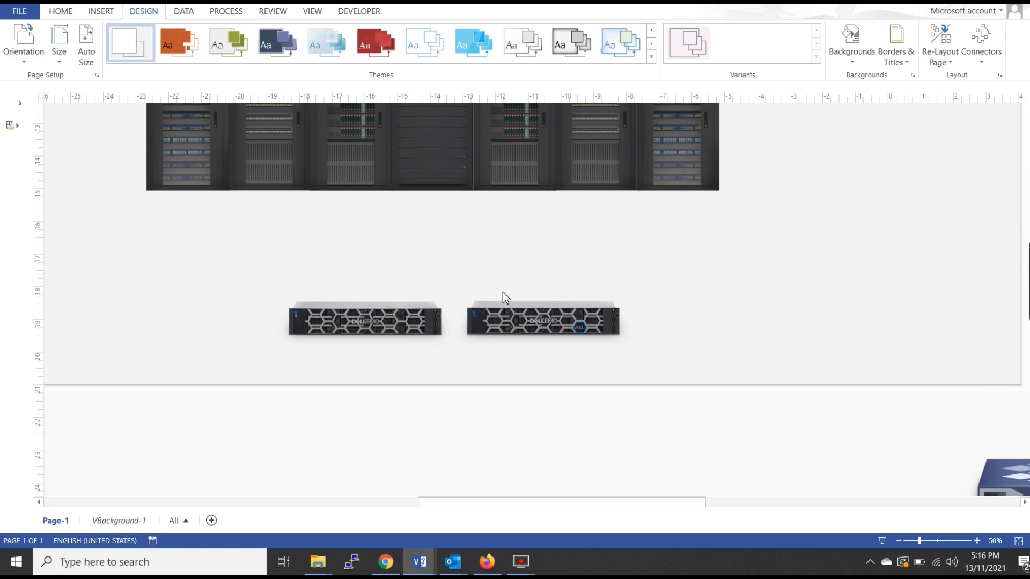
pyautogui.moveTo(503, 323); pyautogui.dragTo(329, 290)
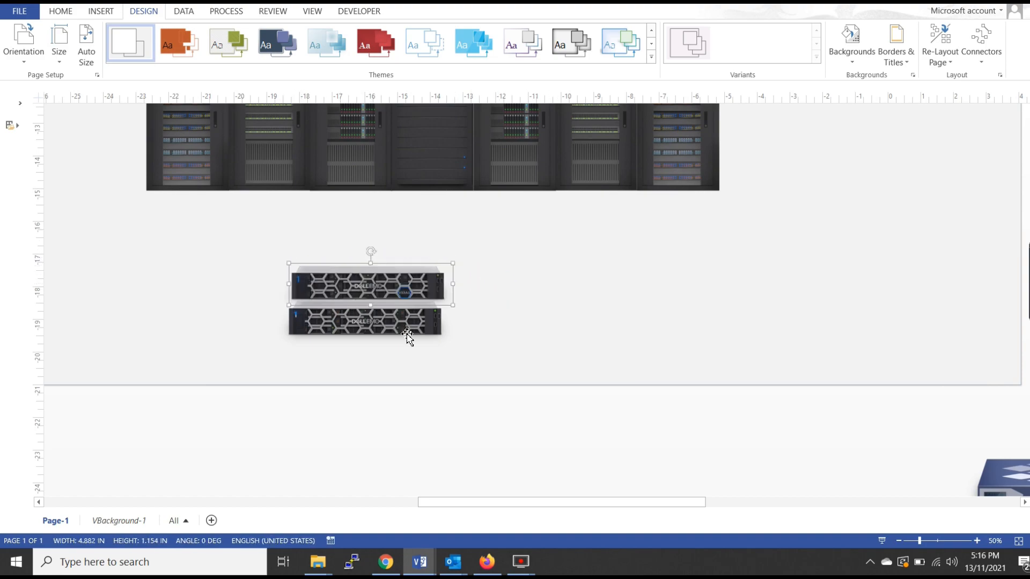
pyautogui.scroll(3, 370, 304)
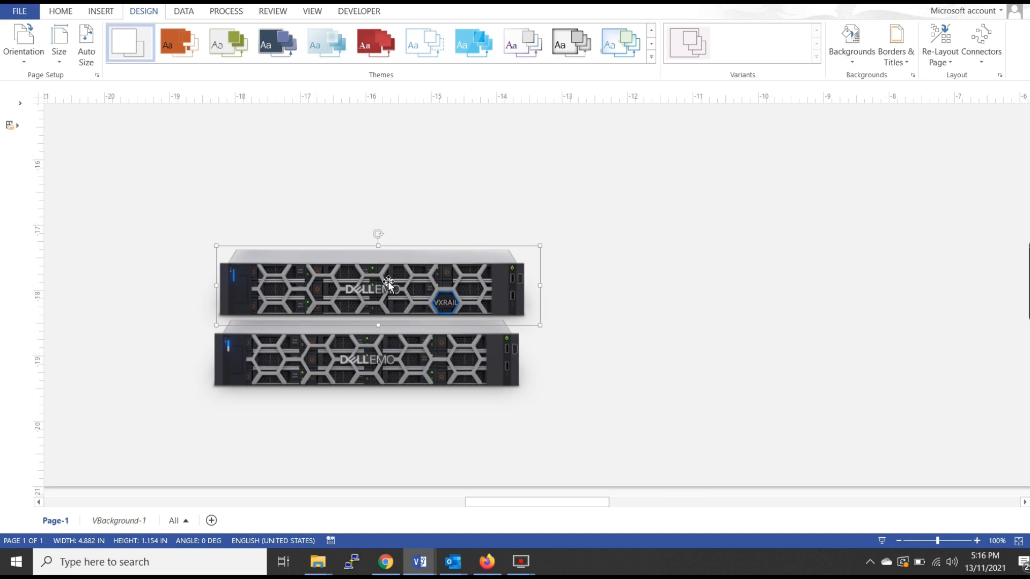
pyautogui.moveTo(381, 356); pyautogui.dragTo(369, 212)
pyautogui.click(405, 352)
pyautogui.click(361, 223)
# Align the Dell PowerEdge server horizontally with the VXRAIL server below it
pyautogui.click(374, 291)
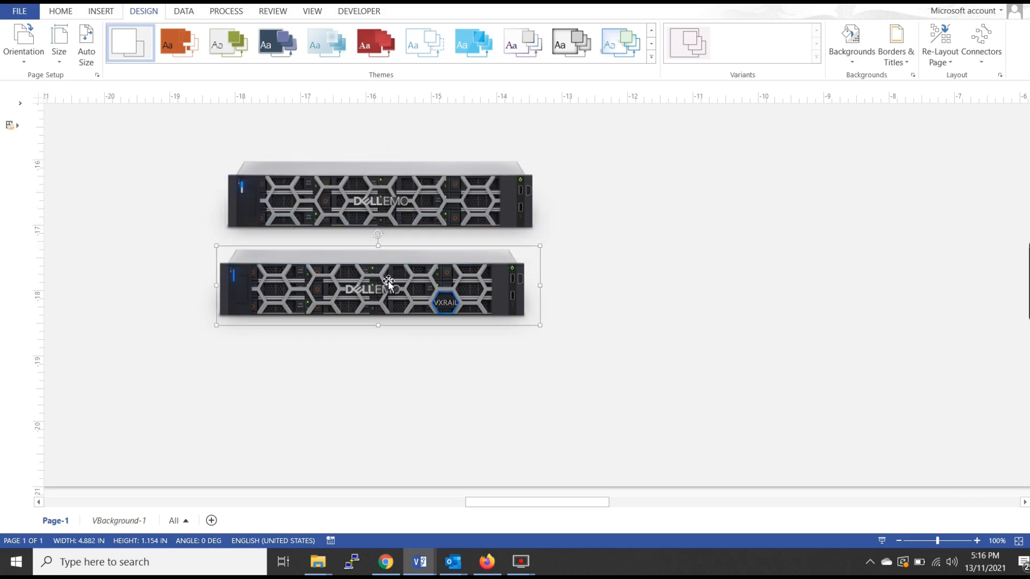
pyautogui.keyDown('shift'); pyautogui.click(345, 194); pyautogui.keyUp('shift')
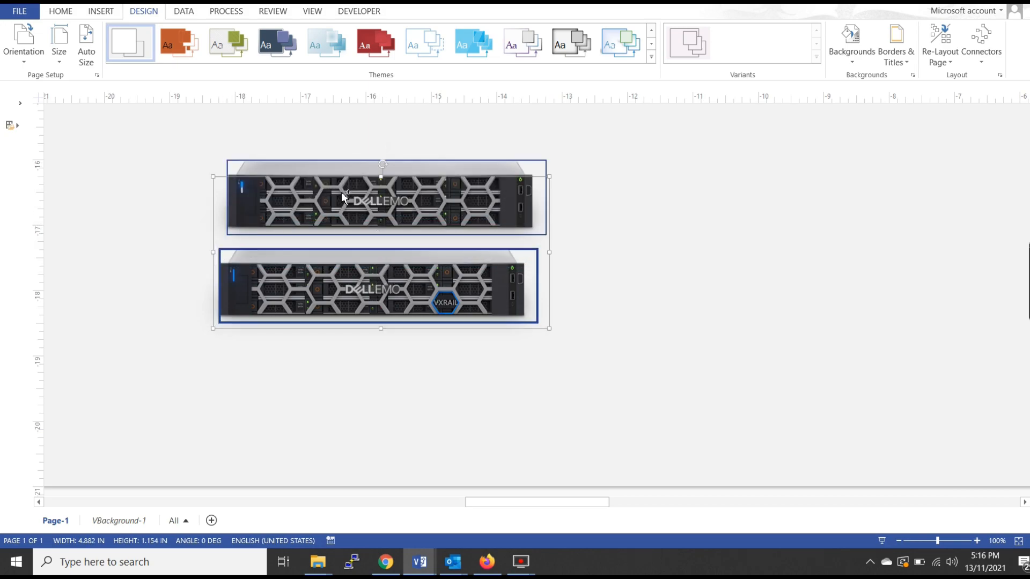
pyautogui.click(63, 15)
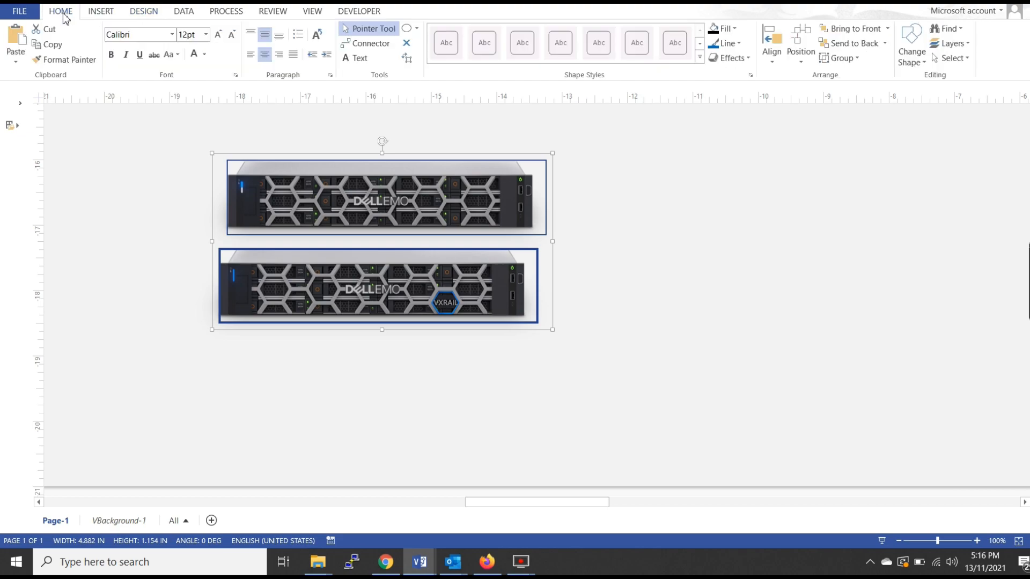
pyautogui.click(772, 46)
pyautogui.click(799, 122)
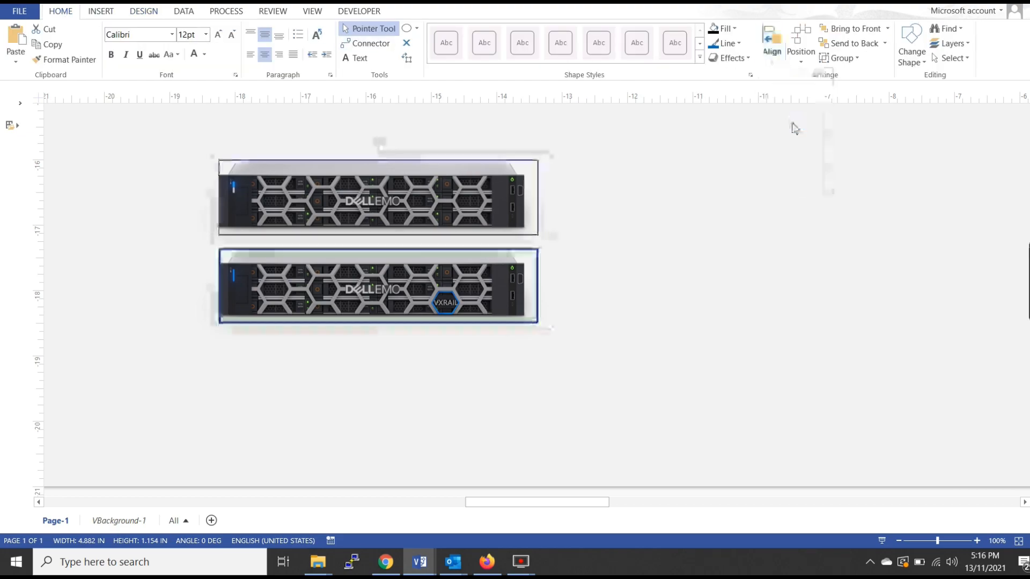
pyautogui.click(523, 234)
# Nudge the PowerEdge server straight down until its lower edge meets the front panel of the VXRAIL server
pyautogui.click(428, 188)
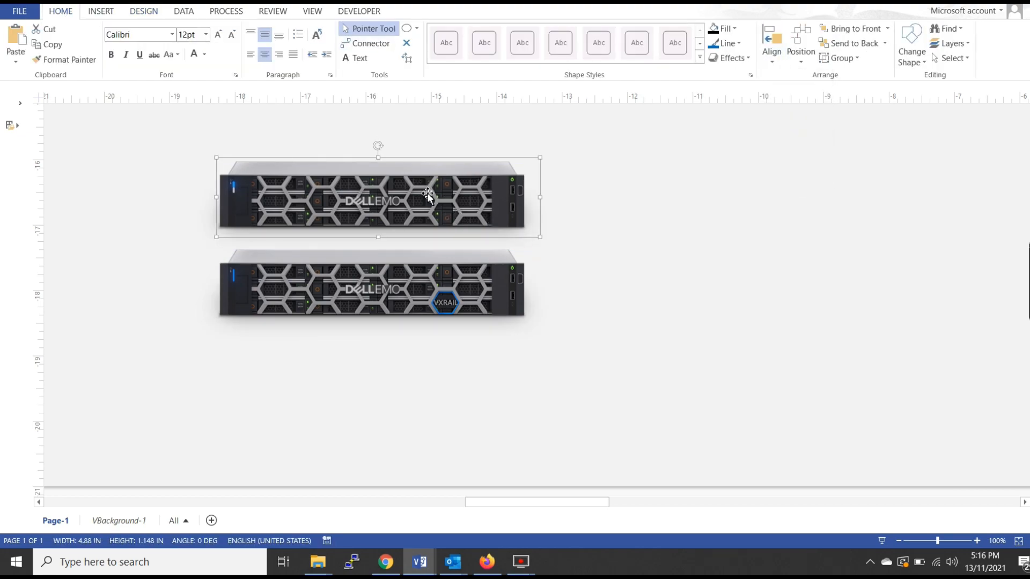
pyautogui.press('Down')
pyautogui.press('Down')
pyautogui.press('Down')
pyautogui.press('Down')
pyautogui.press('Down')
pyautogui.press('Down')
pyautogui.press('Down')
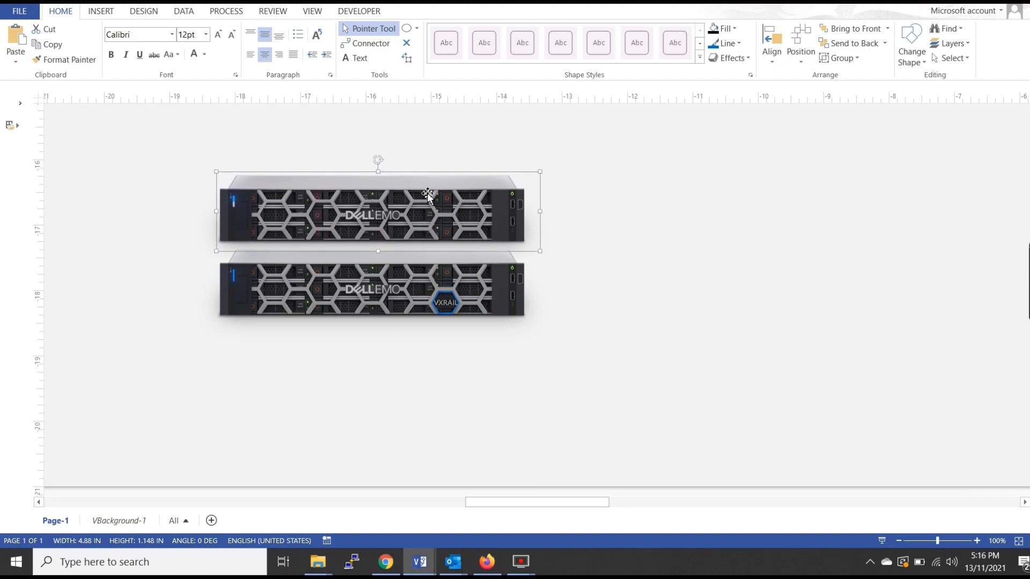
pyautogui.press('Down')
pyautogui.press('Down')
pyautogui.press('Down')
pyautogui.press('Down')
pyautogui.press('Down')
pyautogui.press('Down')
pyautogui.press('Down')
pyautogui.press('Down')
pyautogui.press('Down')
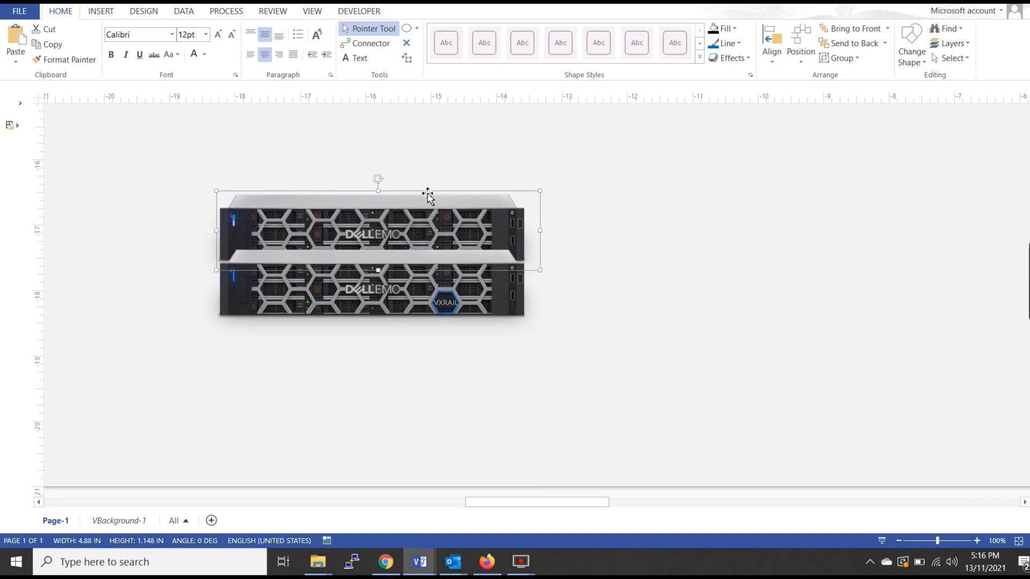
pyautogui.press('Down')
pyautogui.press('Down')
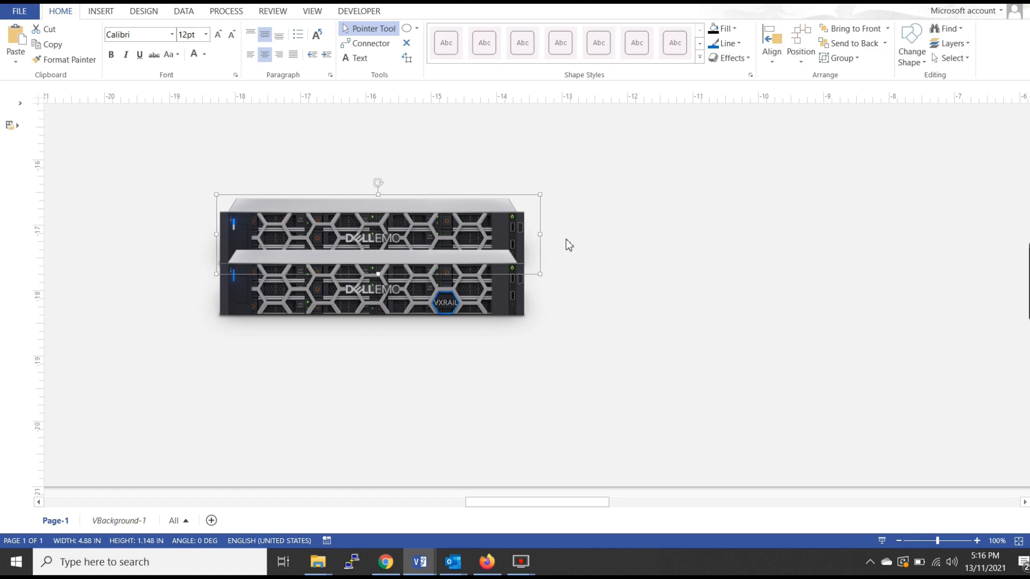
# Bring the upper PowerEdge server to the front so it covers the top face of the VXRAIL server
pyautogui.rightClick(560, 218)
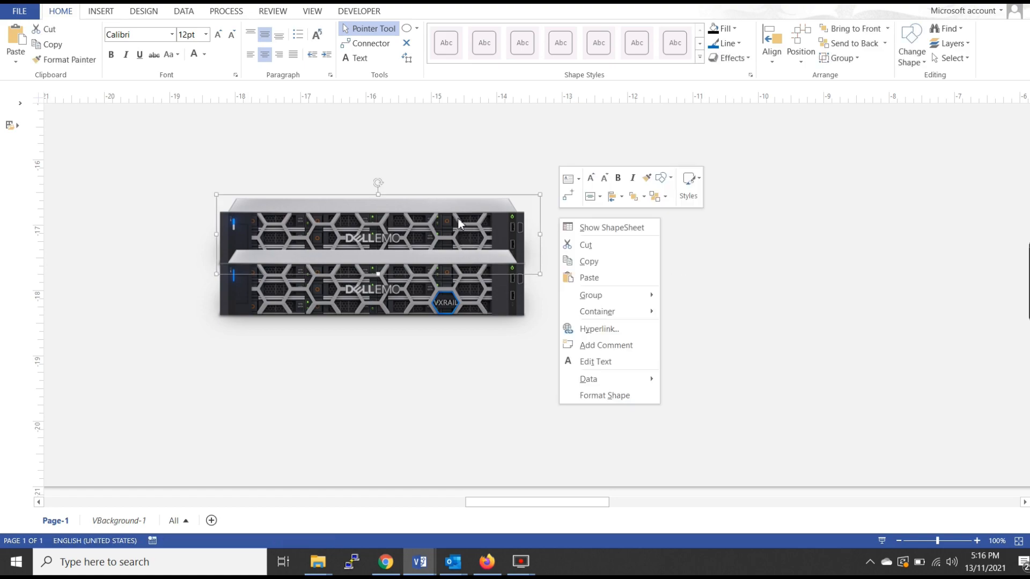
pyautogui.click(635, 200)
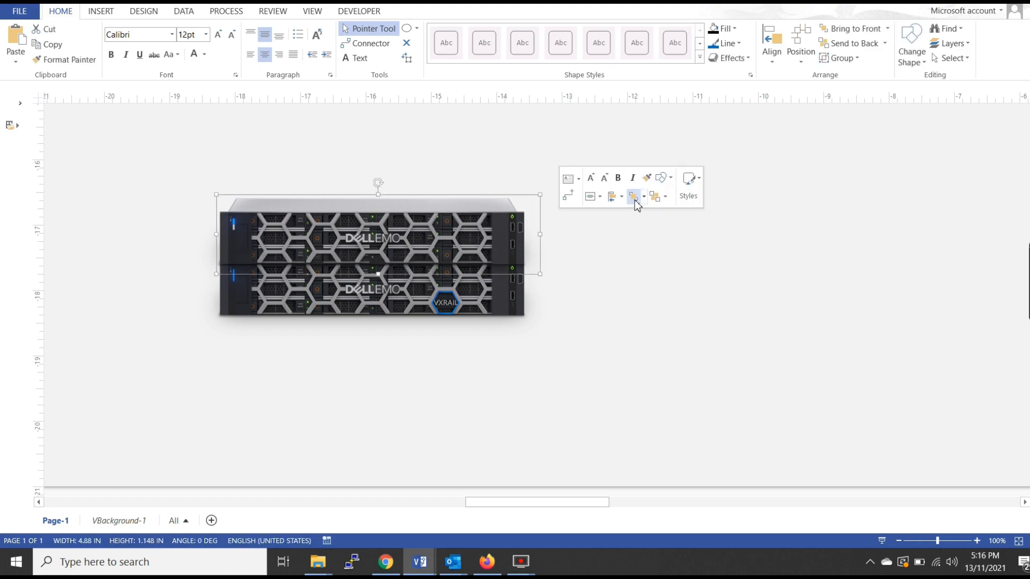
pyautogui.click(677, 298)
# Fine-tune the PowerEdge server's position by nudging it slightly upward against the VXRAIL server
pyautogui.click(444, 242)
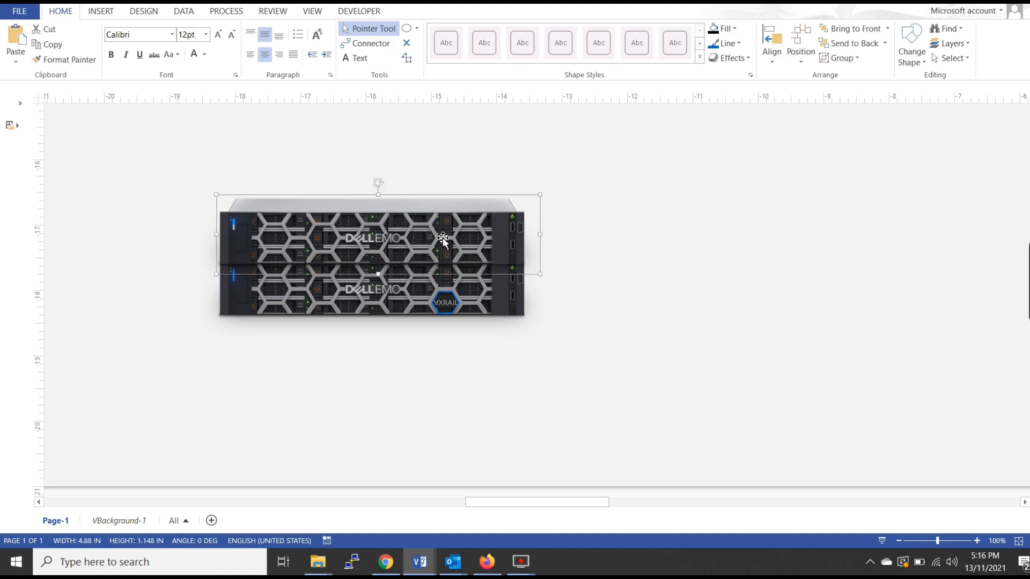
pyautogui.hotkey('shift', 'Up')
pyautogui.hotkey('shift', 'Up')
pyautogui.hotkey('shift', 'Up')
pyautogui.hotkey('shift', 'Down')
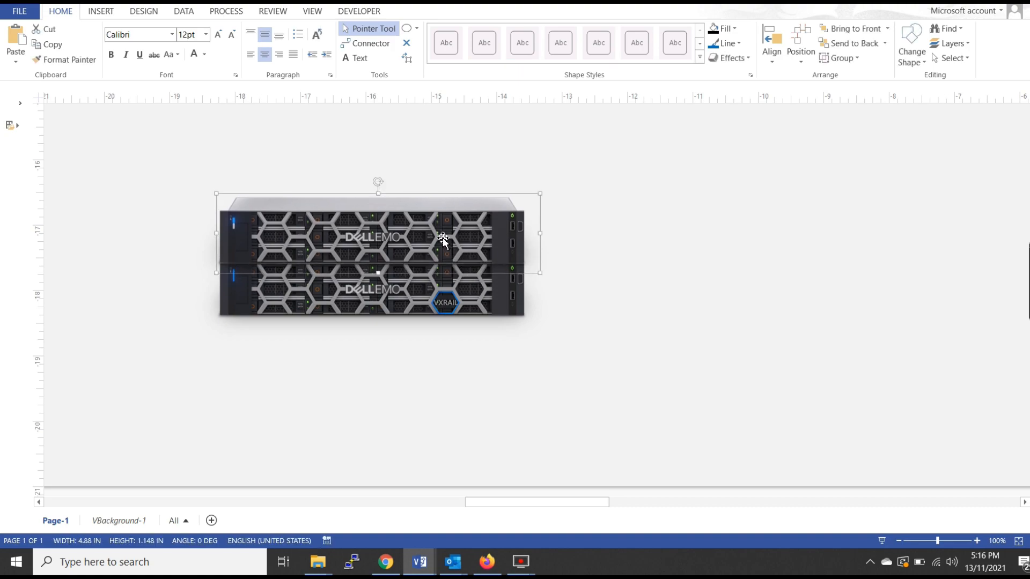
pyautogui.click(485, 387)
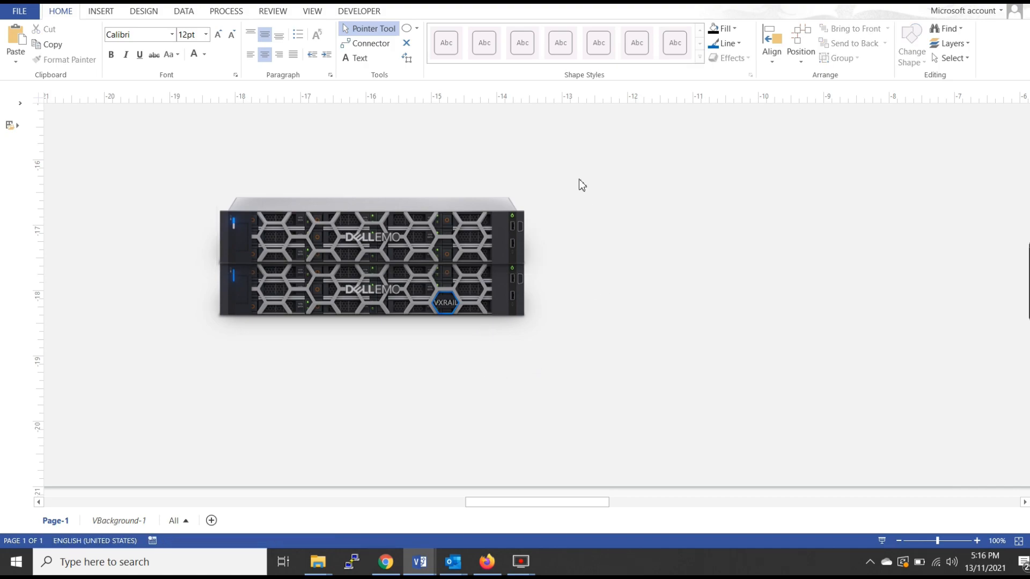
# Select the PowerEdge and VXRAIL servers together and scale them down proportionally to about 3.85 in wide
pyautogui.moveTo(586, 158); pyautogui.dragTo(168, 376)
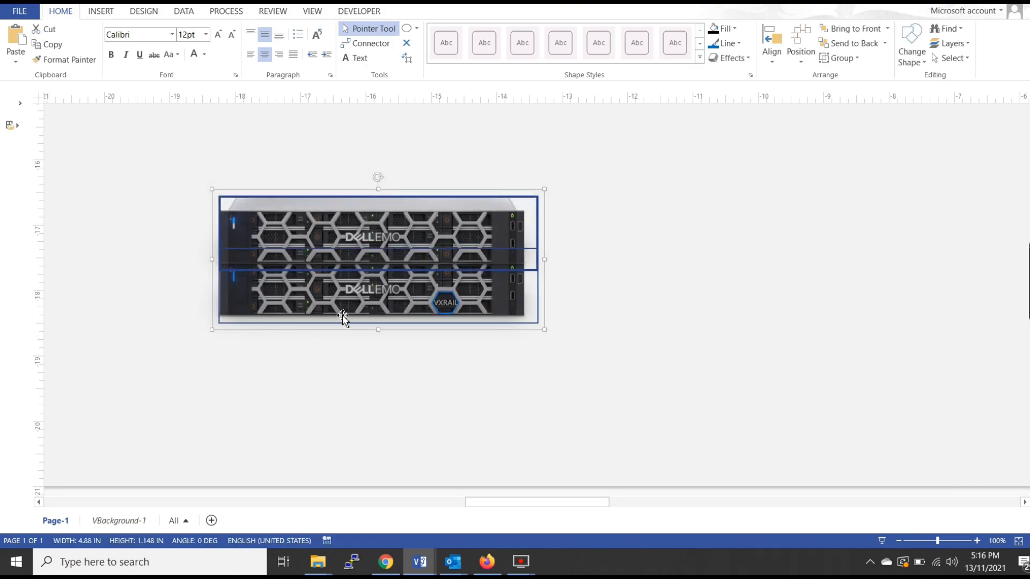
pyautogui.click(403, 359)
pyautogui.click(386, 267)
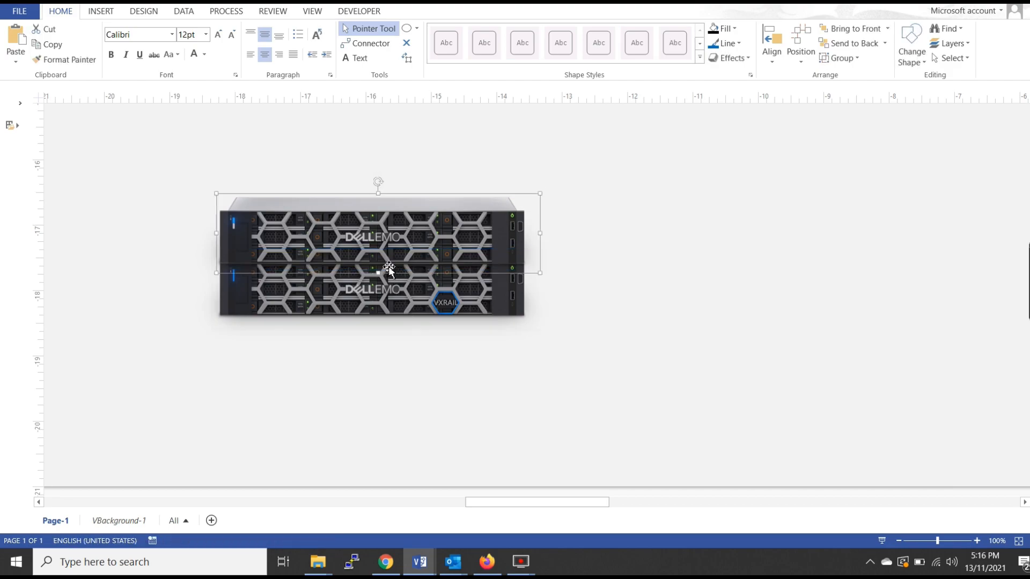
pyautogui.click(375, 374)
pyautogui.scroll(-3, 359, 344)
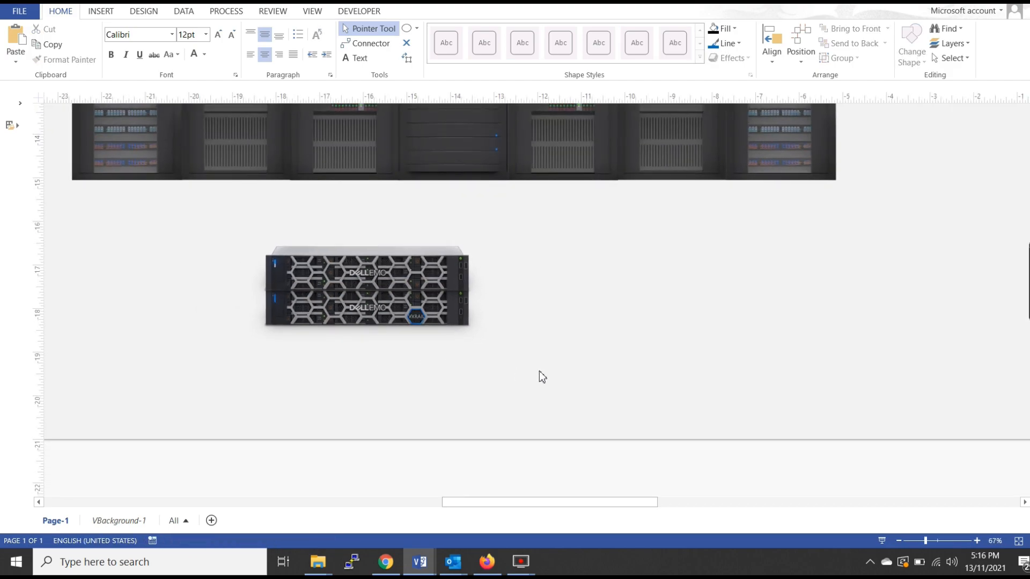
pyautogui.moveTo(539, 371); pyautogui.dragTo(191, 228)
pyautogui.scroll(3, 285, 340)
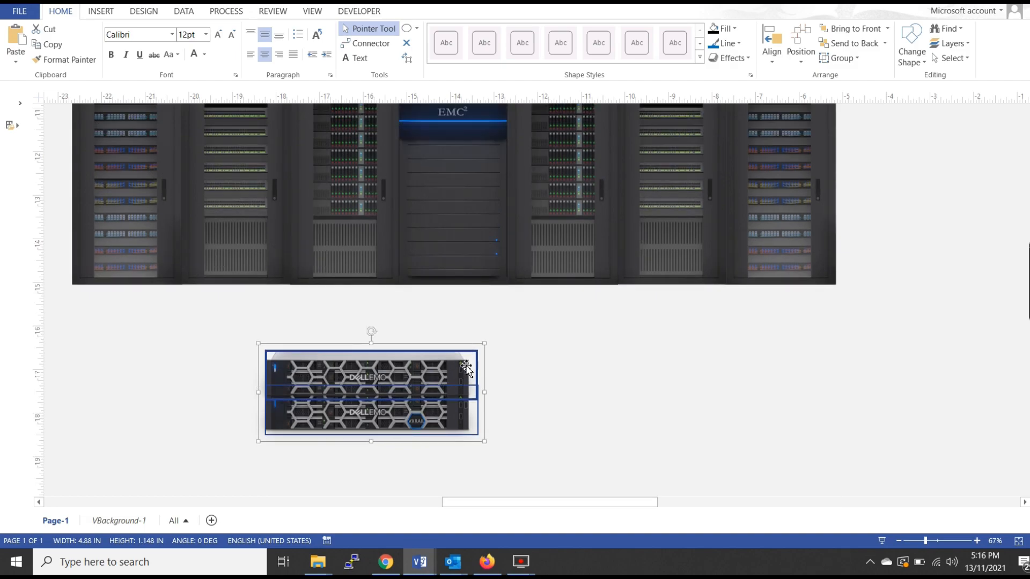
pyautogui.moveTo(487, 345); pyautogui.dragTo(439, 363)
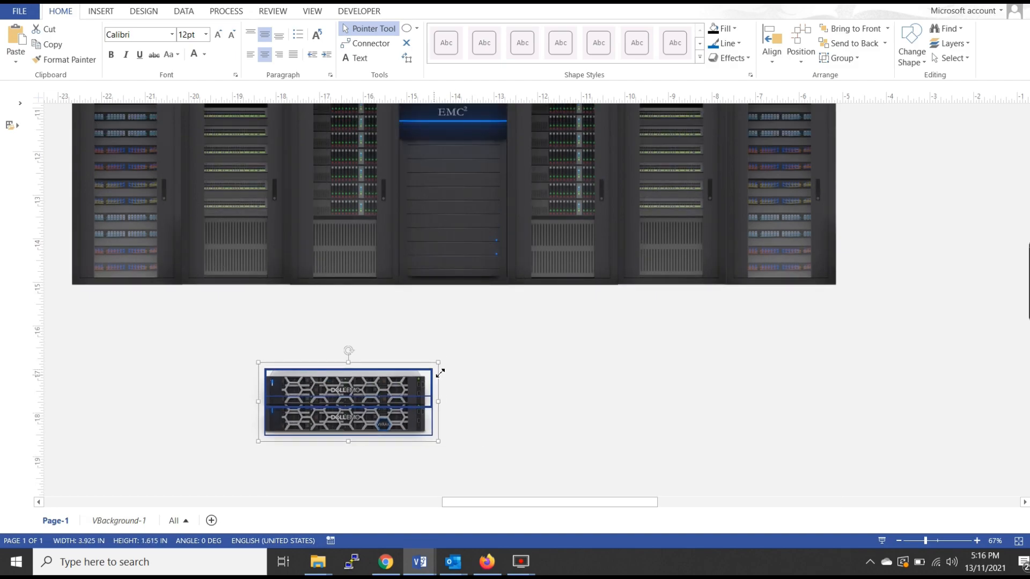
# Move the scaled server pair up closer beneath the rack row, under the left SERVERS rack
pyautogui.moveTo(377, 397); pyautogui.dragTo(366, 374)
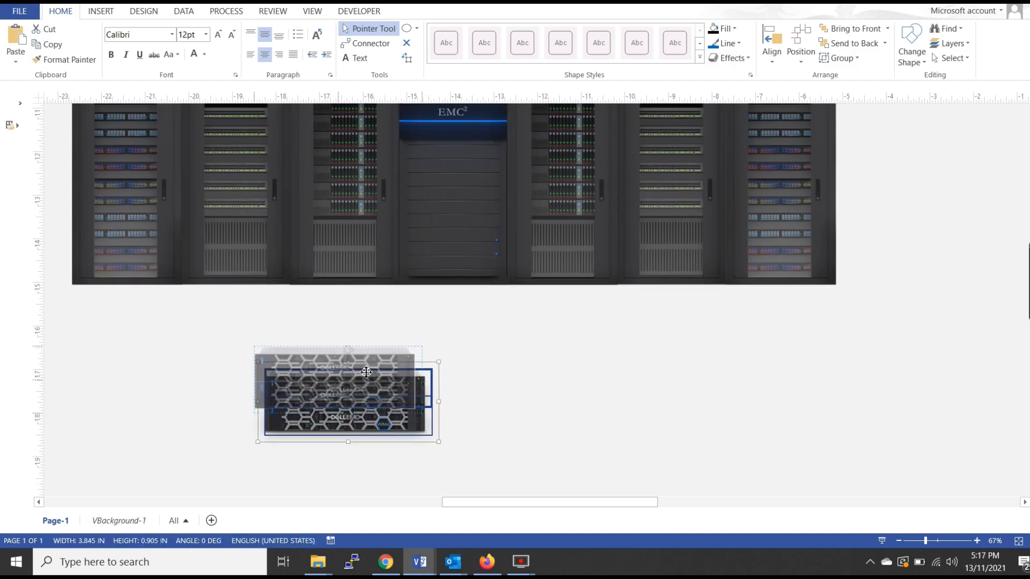
pyautogui.scroll(3, 356, 361)
pyautogui.scroll(-4, 357, 343)
pyautogui.scroll(3, 357, 339)
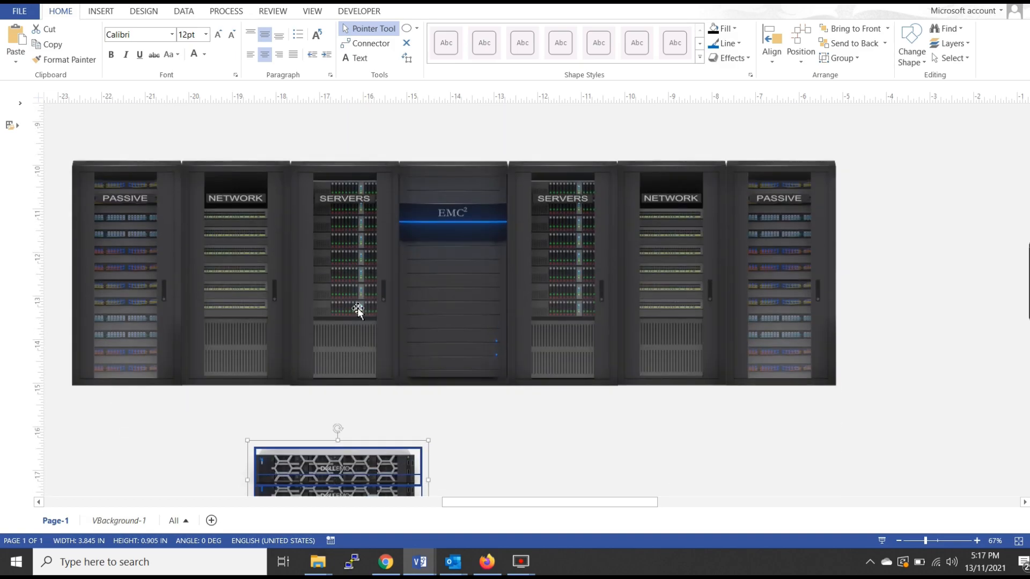
pyautogui.scroll(-1, 352, 290)
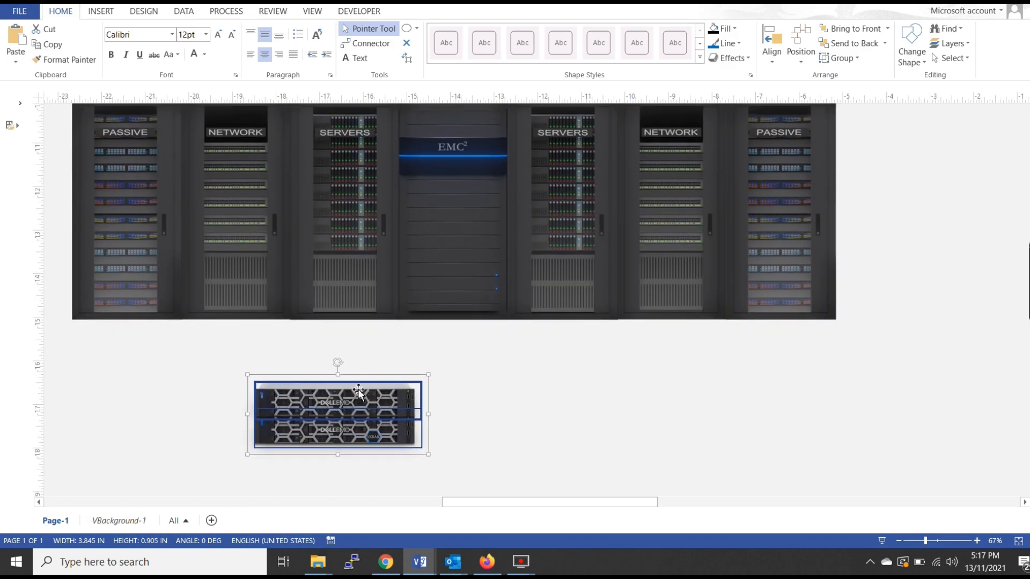
# Place a copy of the server pair level with the original, beneath the right SERVERS rack
pyautogui.moveTo(358, 393); pyautogui.dragTo(565, 427)
pyautogui.click(644, 352)
pyautogui.scroll(3, 569, 390)
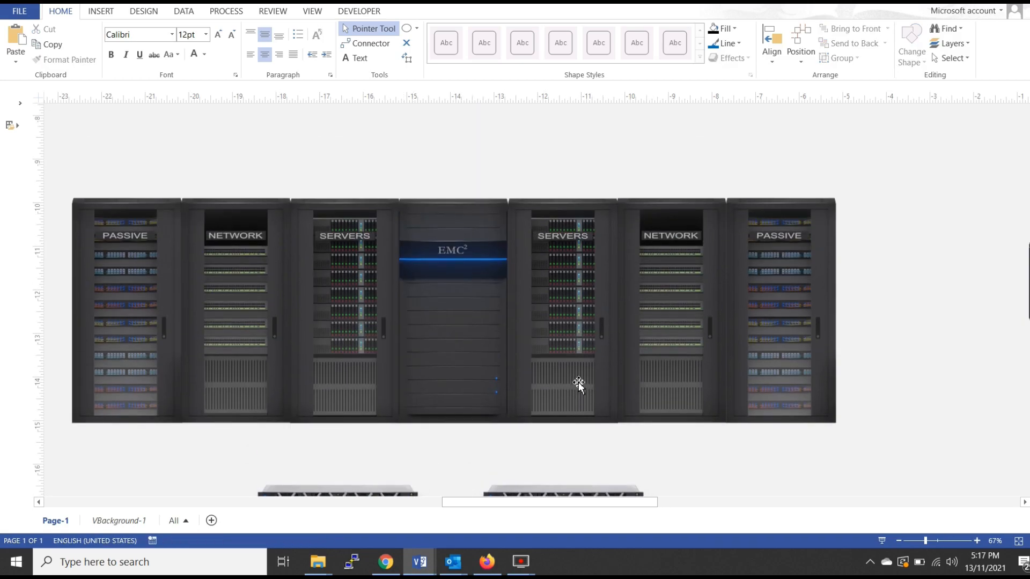
pyautogui.scroll(-2, 676, 316)
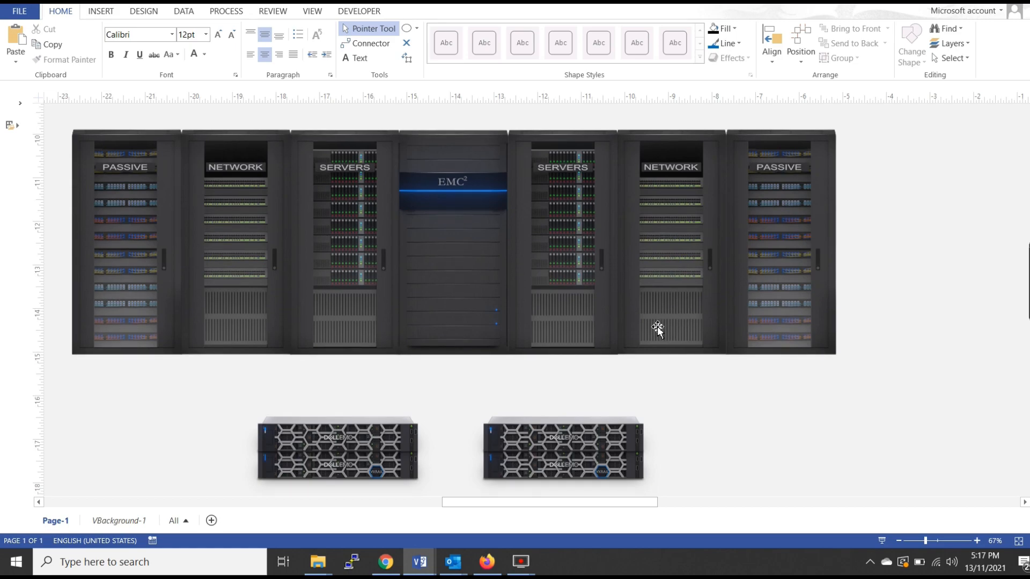
pyautogui.scroll(-5, 601, 348)
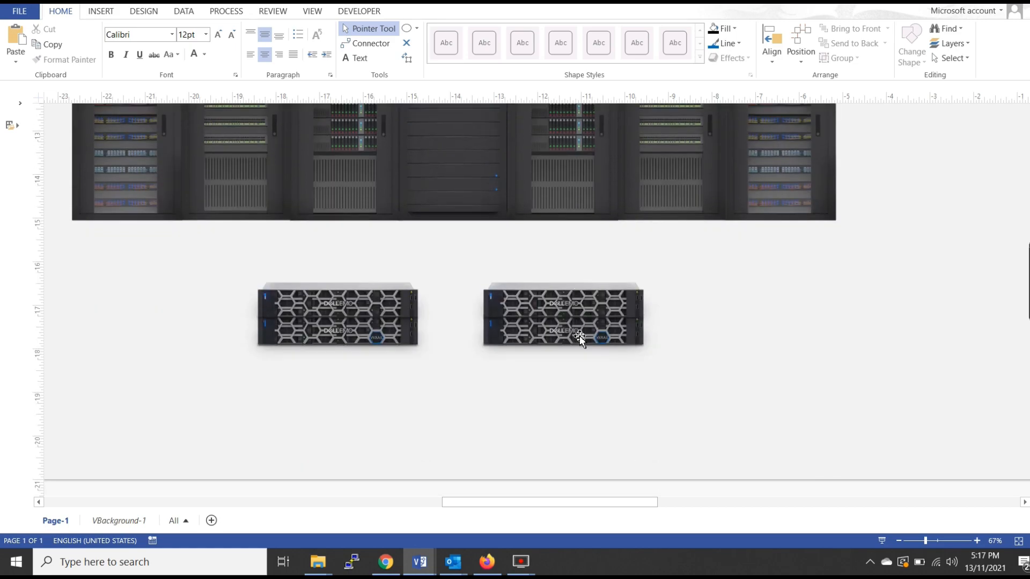
# Move the blue Infoblox appliance beneath the left server pair and shrink it to about 3.75 in wide
pyautogui.scroll(-3, 590, 349)
pyautogui.moveTo(840, 401); pyautogui.dragTo(486, 313)
pyautogui.scroll(4, 486, 313)
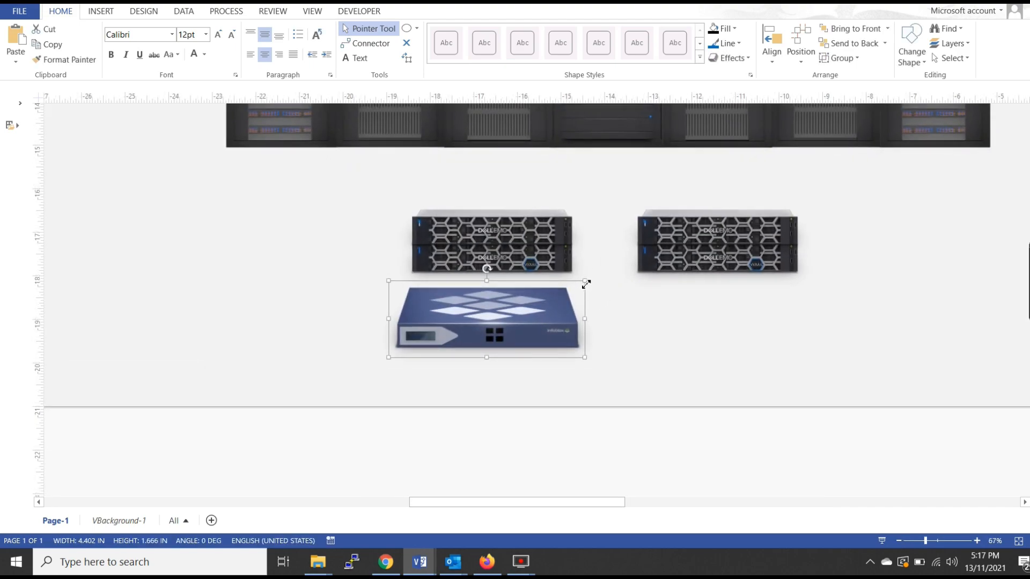
pyautogui.moveTo(586, 284); pyautogui.dragTo(569, 290)
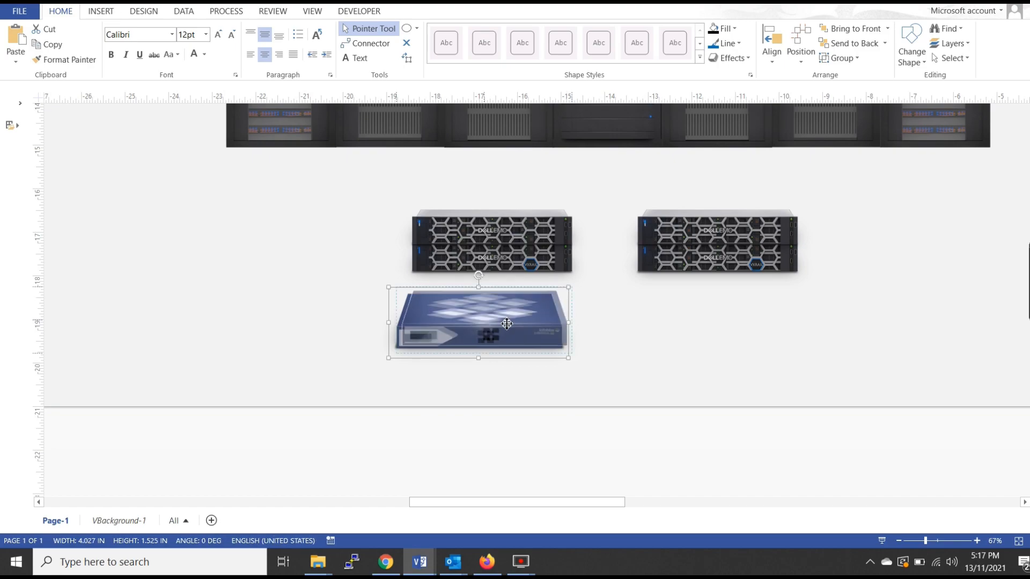
pyautogui.moveTo(507, 323); pyautogui.dragTo(508, 321)
pyautogui.moveTo(580, 284); pyautogui.dragTo(567, 290)
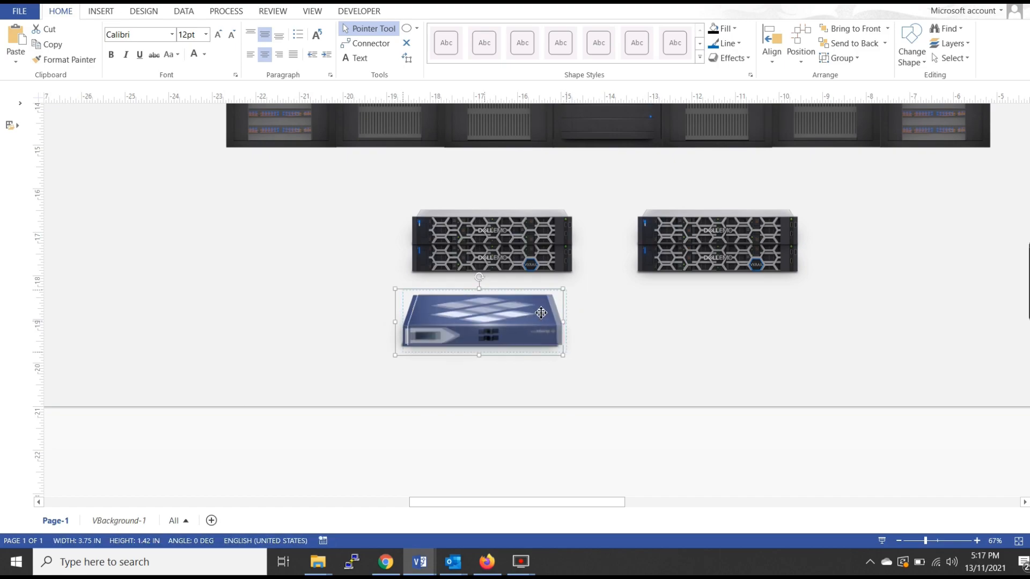
# Place a copy of the Infoblox appliance beneath the right server pair, level with the first one
pyautogui.moveTo(531, 321); pyautogui.dragTo(716, 350)
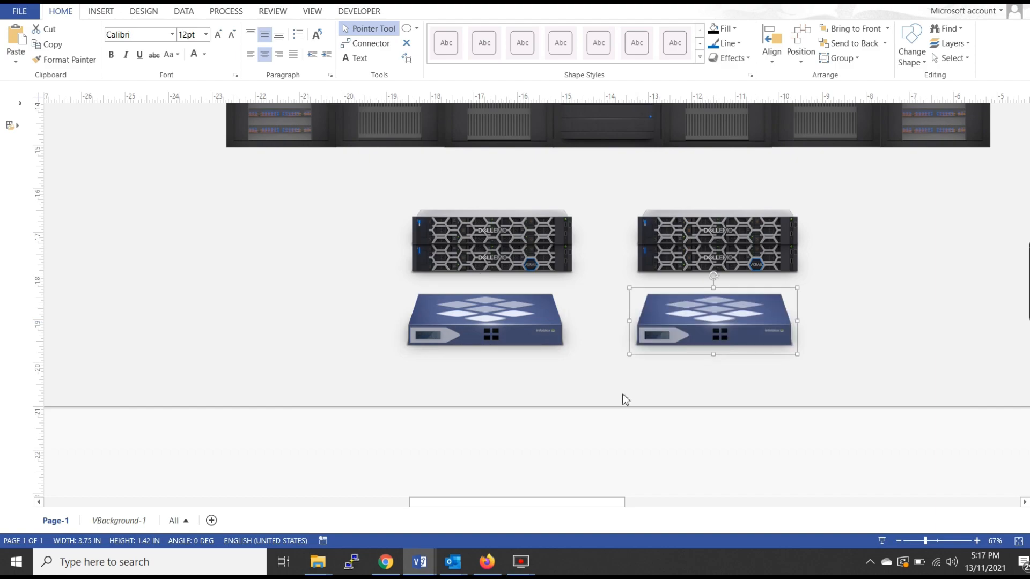
pyautogui.click(670, 385)
# Align the right server pair and the Infoblox appliance below it on a common vertical center
pyautogui.scroll(-1, 466, 314)
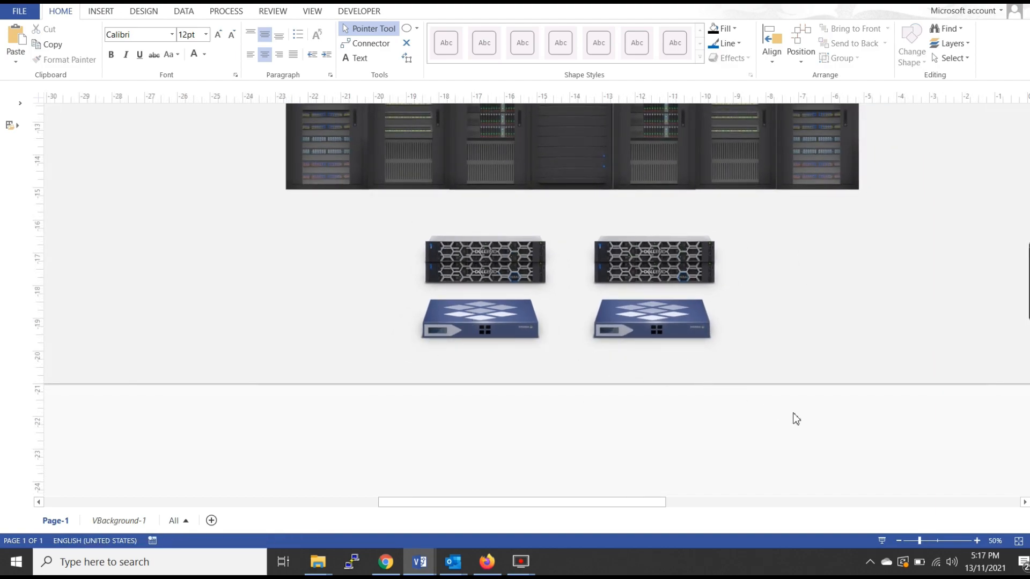
pyautogui.moveTo(793, 414); pyautogui.dragTo(566, 211)
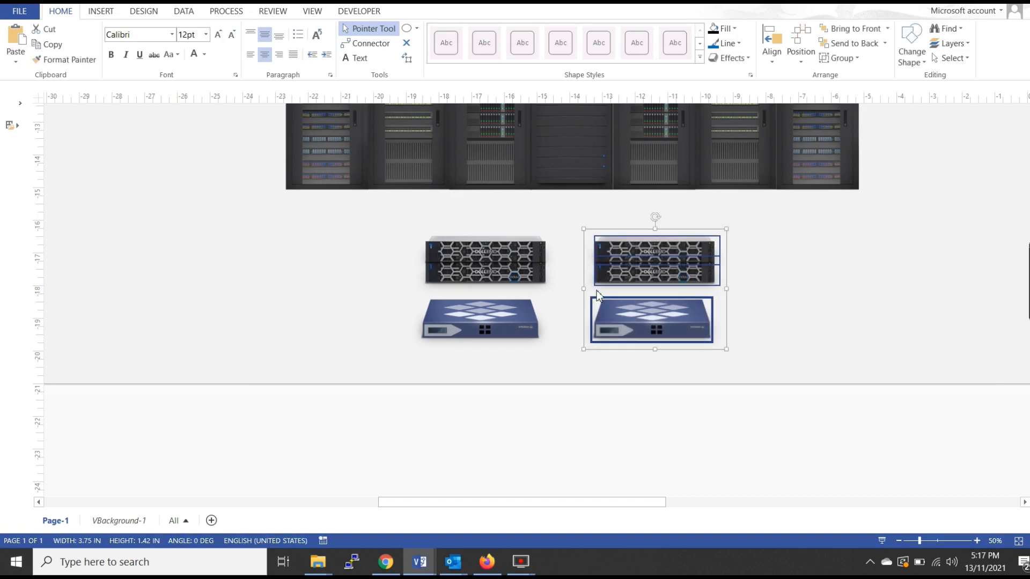
pyautogui.click(772, 53)
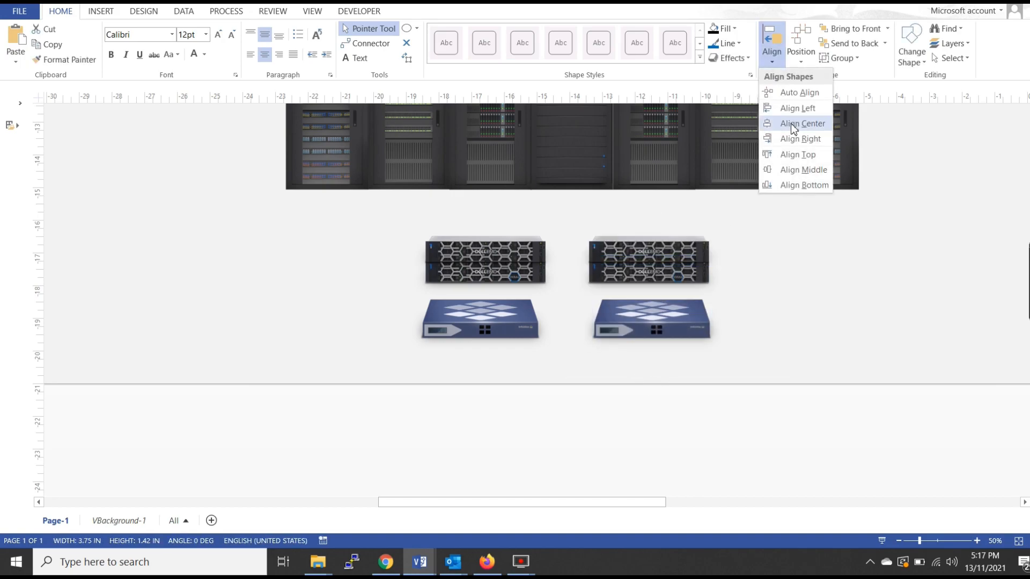
pyautogui.click(791, 123)
pyautogui.click(756, 393)
pyautogui.moveTo(785, 409); pyautogui.dragTo(566, 213)
pyautogui.click(579, 396)
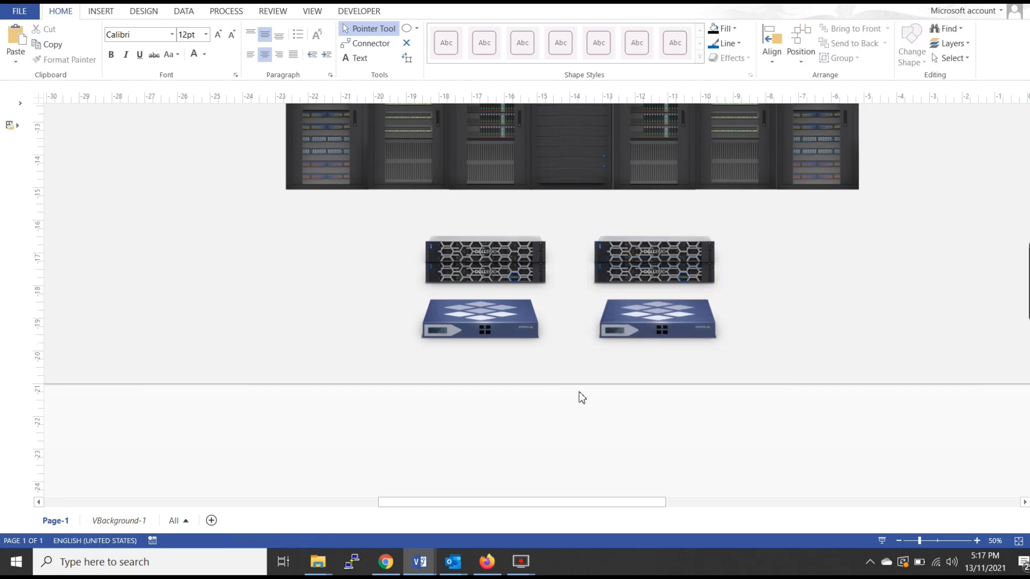
# Align the left server pair and its Infoblox appliance on a common vertical center
pyautogui.moveTo(595, 379); pyautogui.dragTo(392, 206)
pyautogui.click(771, 52)
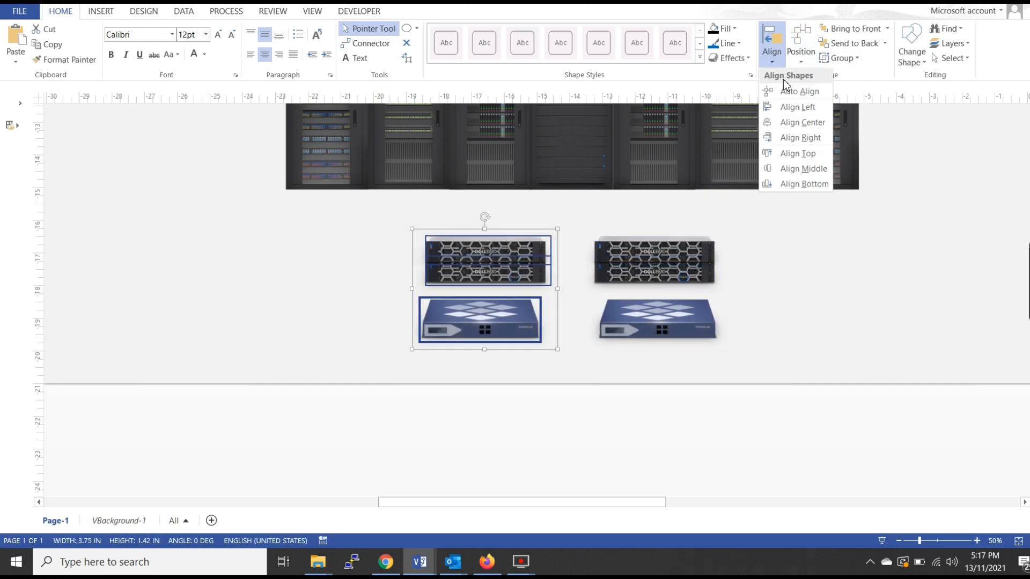
pyautogui.click(792, 128)
pyautogui.click(601, 399)
# Copy the vertical line above DC Core to link the Data Center box with the left SERVERS rack, about 2.93 in long
pyautogui.keyDown('ctrl'); pyautogui.scroll(-3, 418, 338); pyautogui.keyUp('ctrl')
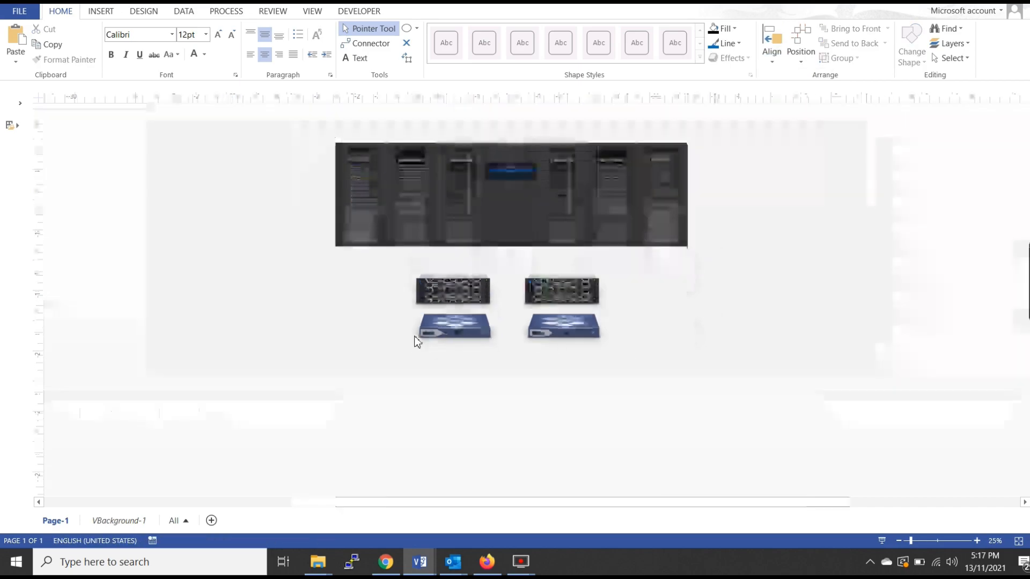
pyautogui.scroll(2, 471, 402)
pyautogui.scroll(5, 467, 376)
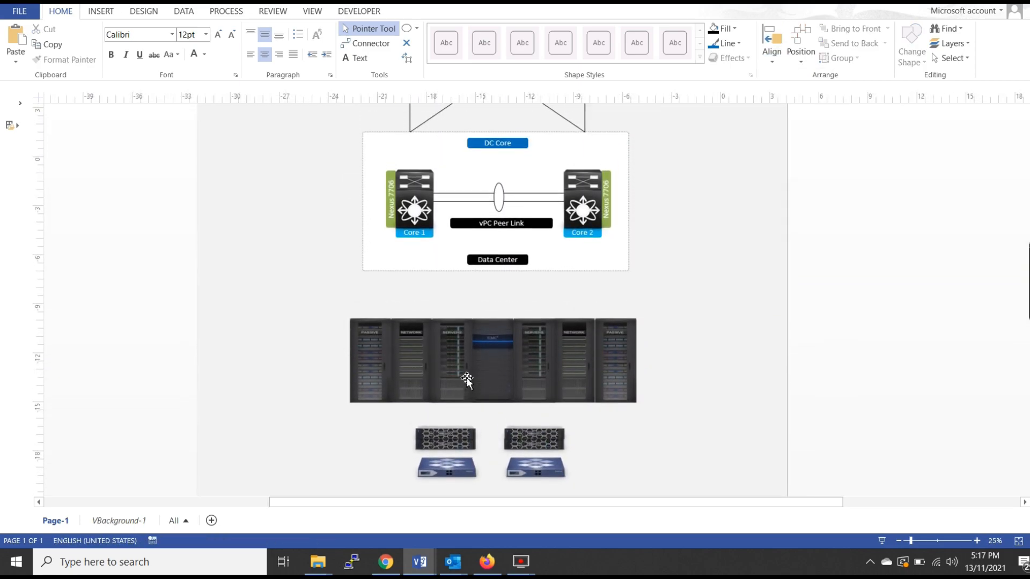
pyautogui.scroll(-3, 466, 364)
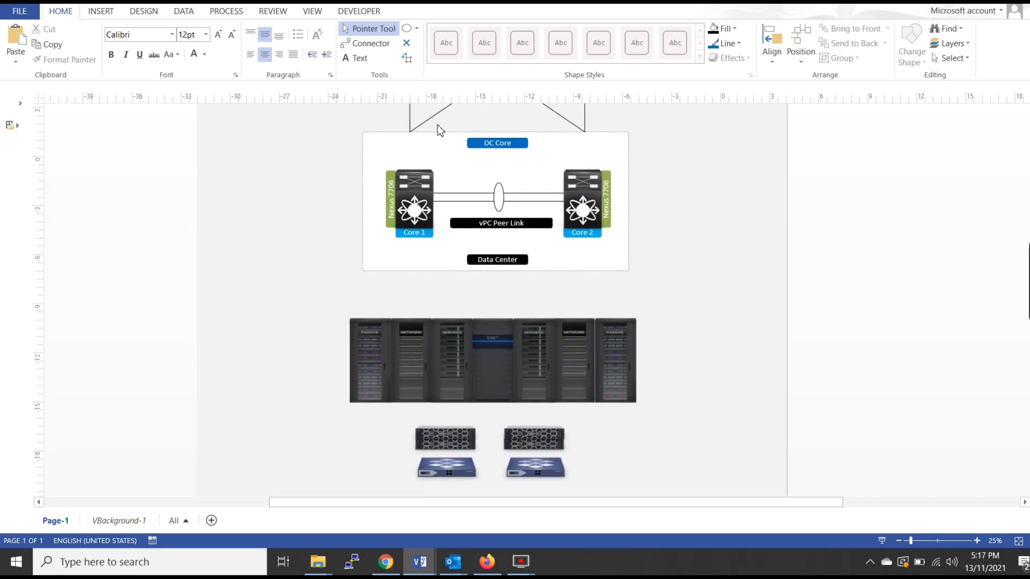
pyautogui.click(409, 122)
pyautogui.keyDown('ctrl'); pyautogui.moveTo(409, 123); pyautogui.dragTo(465, 318); pyautogui.keyUp('ctrl')
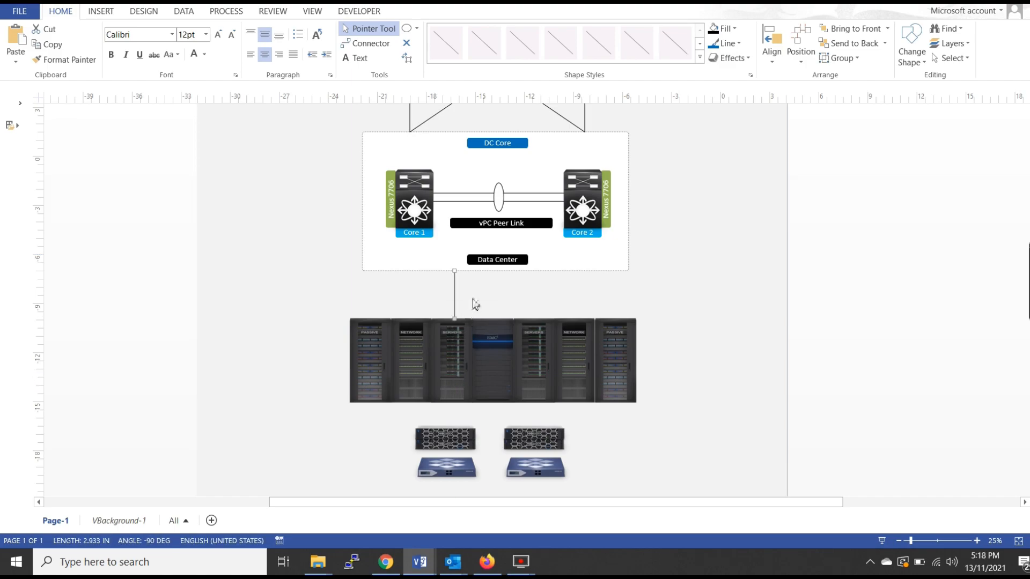
# Format the line between the Data Center box and the racks as blue with a 6 pt weight
pyautogui.keyDown('ctrl'); pyautogui.scroll(3, 472, 293); pyautogui.keyUp('ctrl')
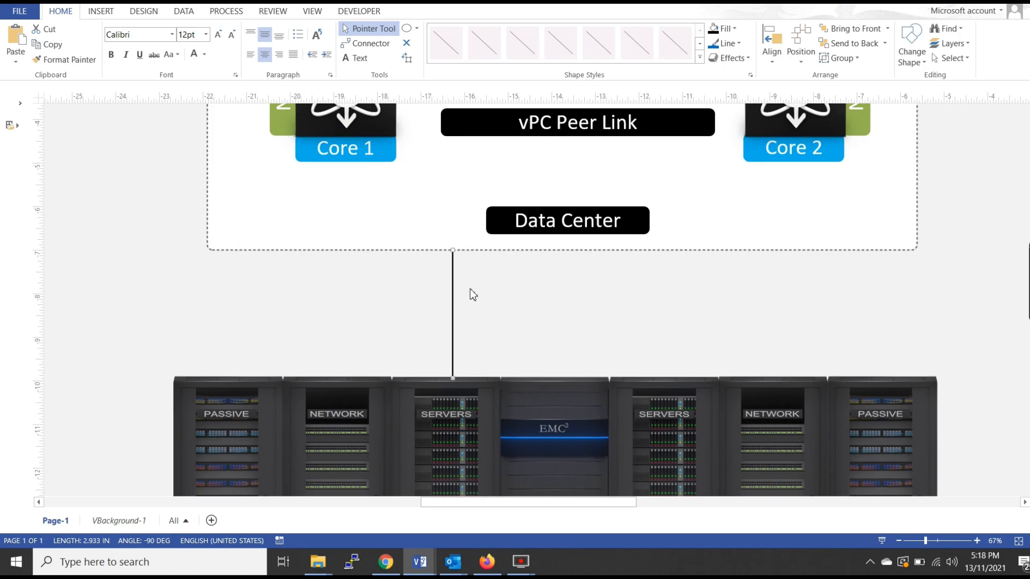
pyautogui.click(716, 46)
pyautogui.click(738, 43)
pyautogui.moveTo(777, 263)
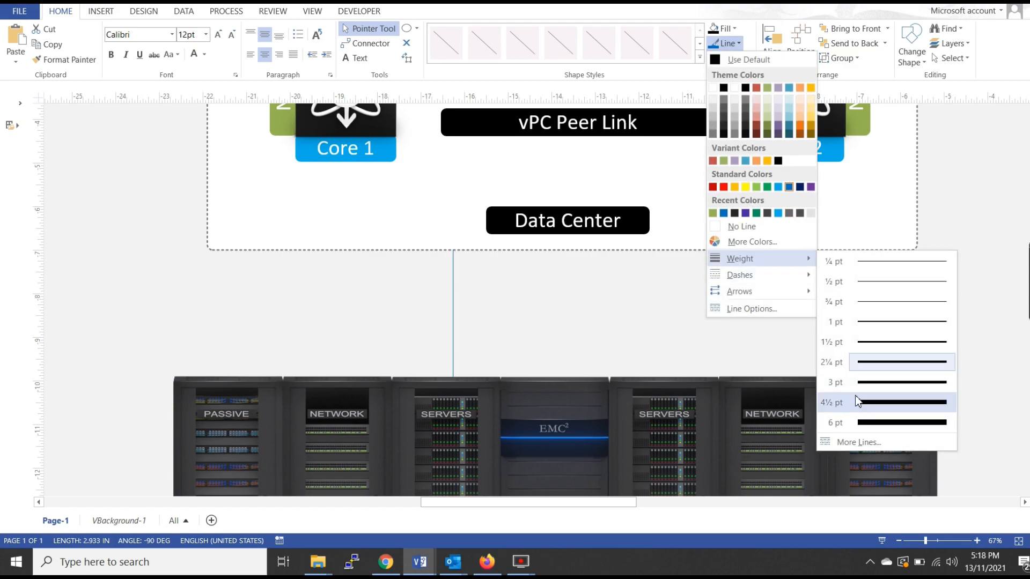
pyautogui.click(869, 423)
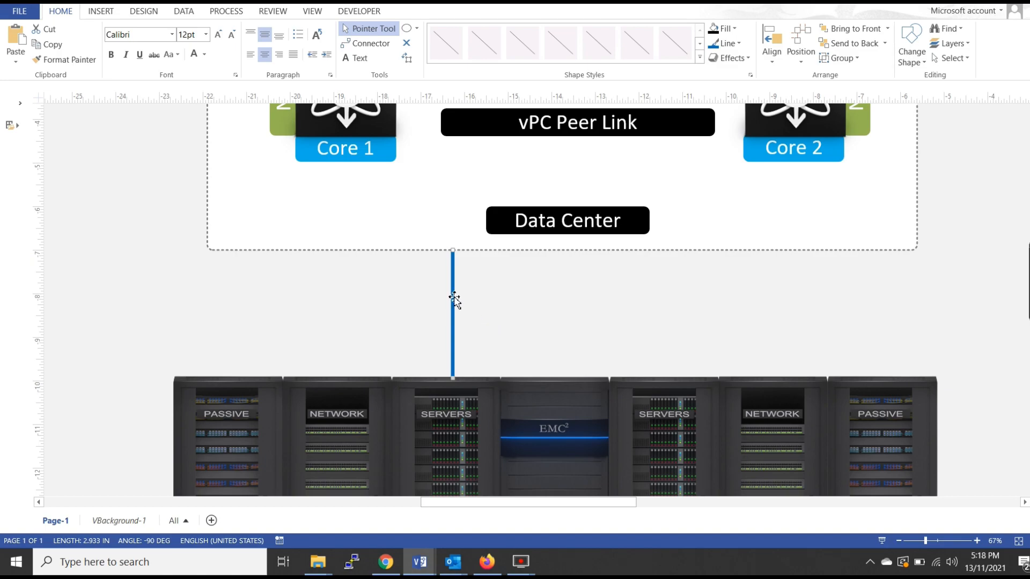
# Copy the blue line across to connect the Data Center box with the right SERVERS rack
pyautogui.moveTo(454, 300); pyautogui.dragTo(674, 343)
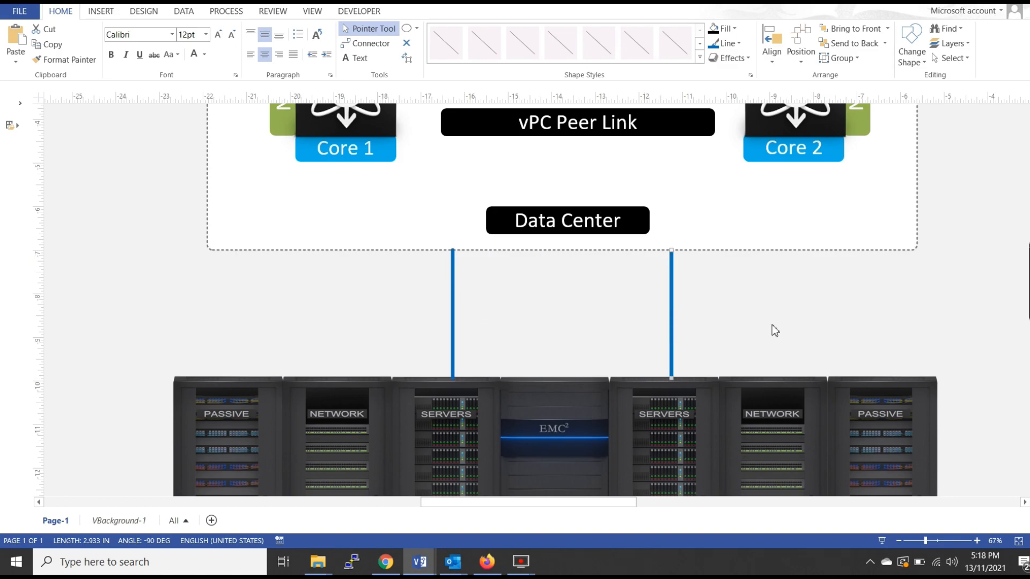
pyautogui.scroll(-5, 554, 298)
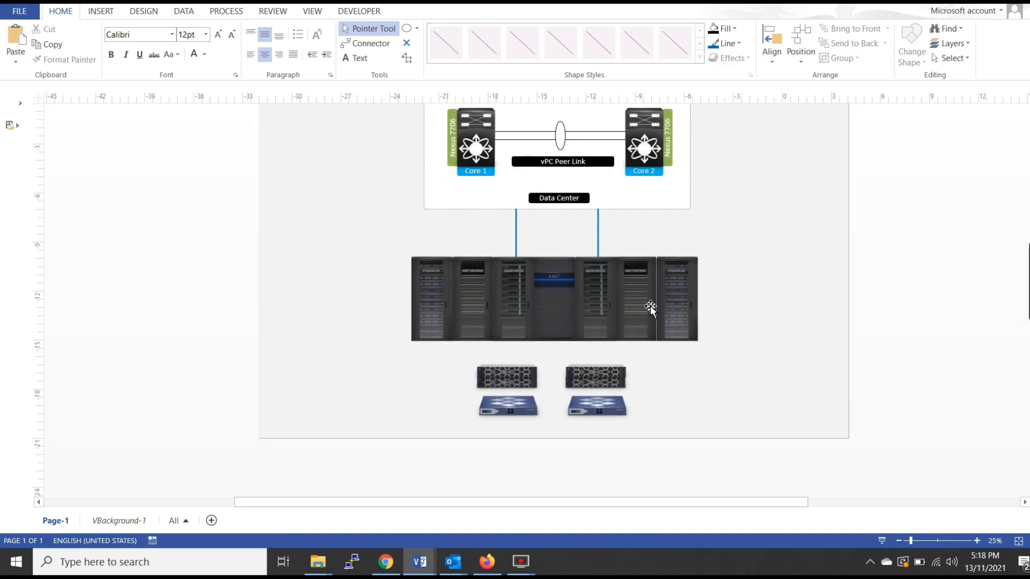
# Bring the grouped rack row to the front so it covers the lower ends of the blue lines
pyautogui.click(645, 296)
pyautogui.rightClick(698, 294)
pyautogui.click(777, 275)
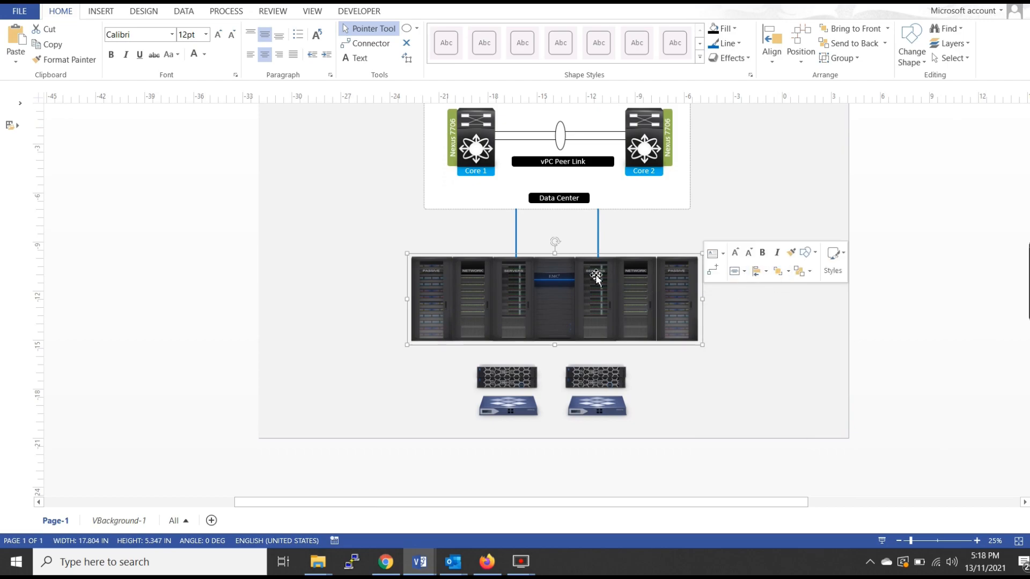
pyautogui.scroll(2, 579, 249)
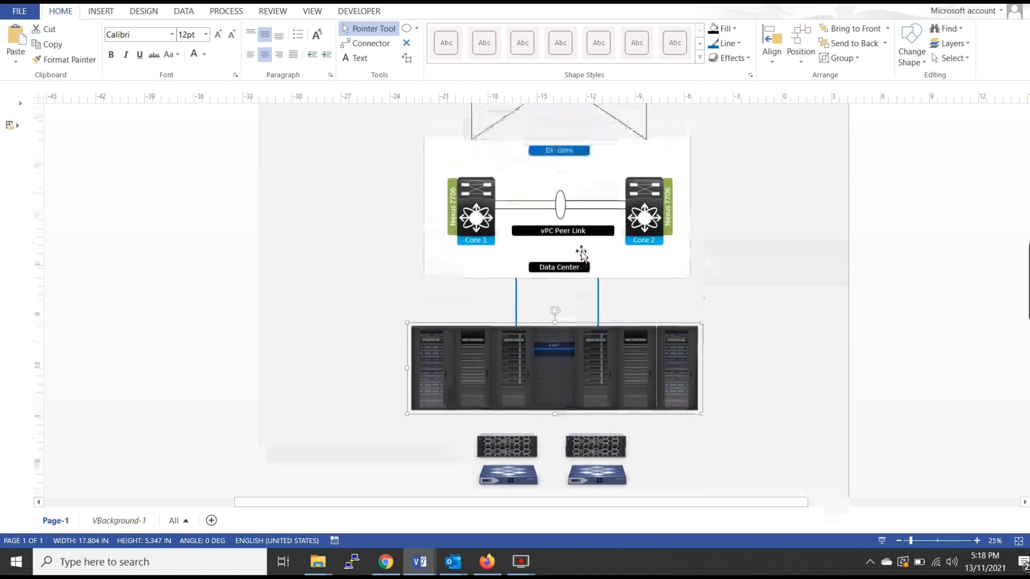
pyautogui.click(749, 274)
pyautogui.scroll(3, 594, 285)
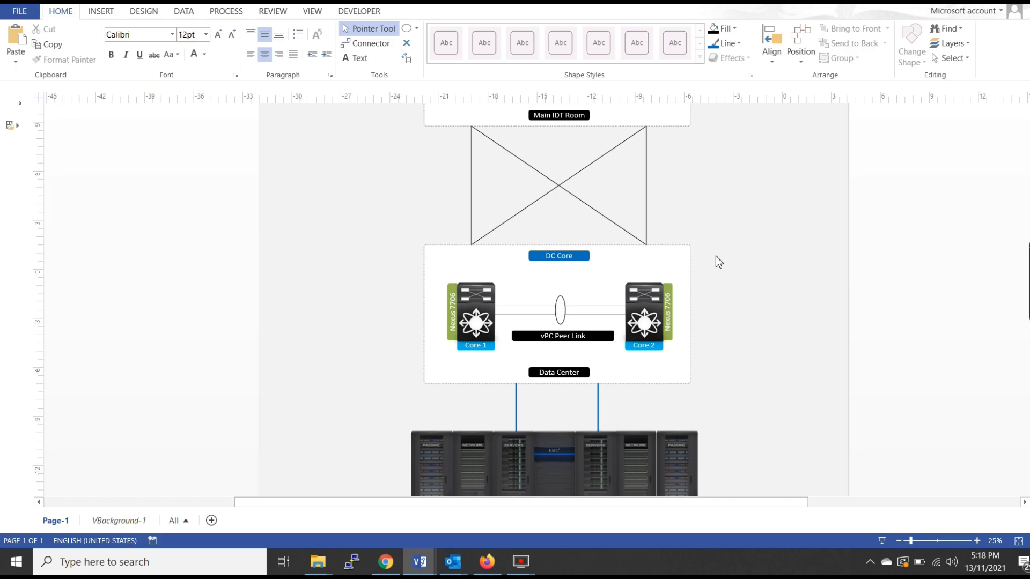
pyautogui.scroll(3, 633, 284)
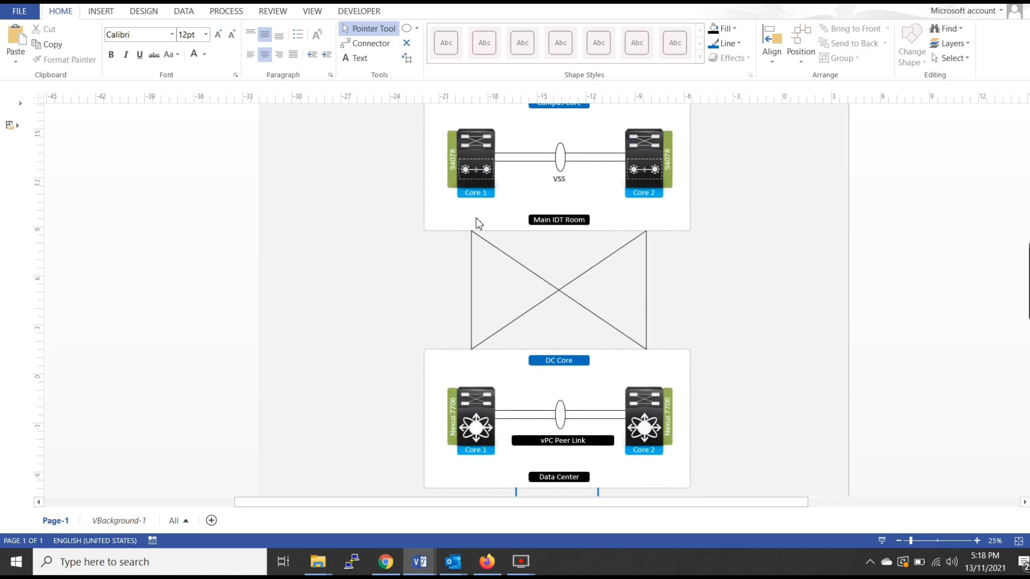
pyautogui.scroll(-5, 478, 224)
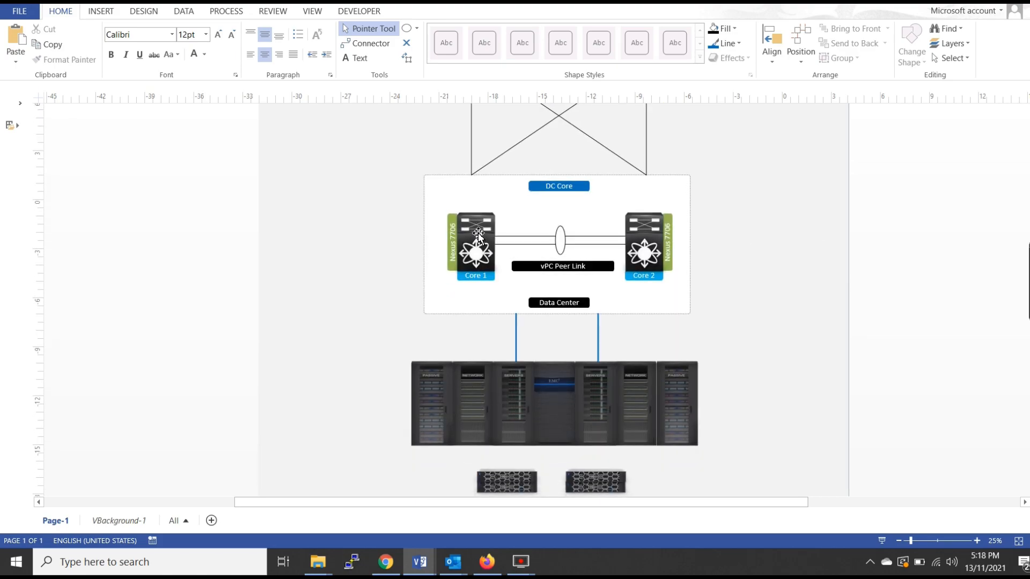
pyautogui.scroll(-3, 479, 235)
pyautogui.scroll(6, 485, 239)
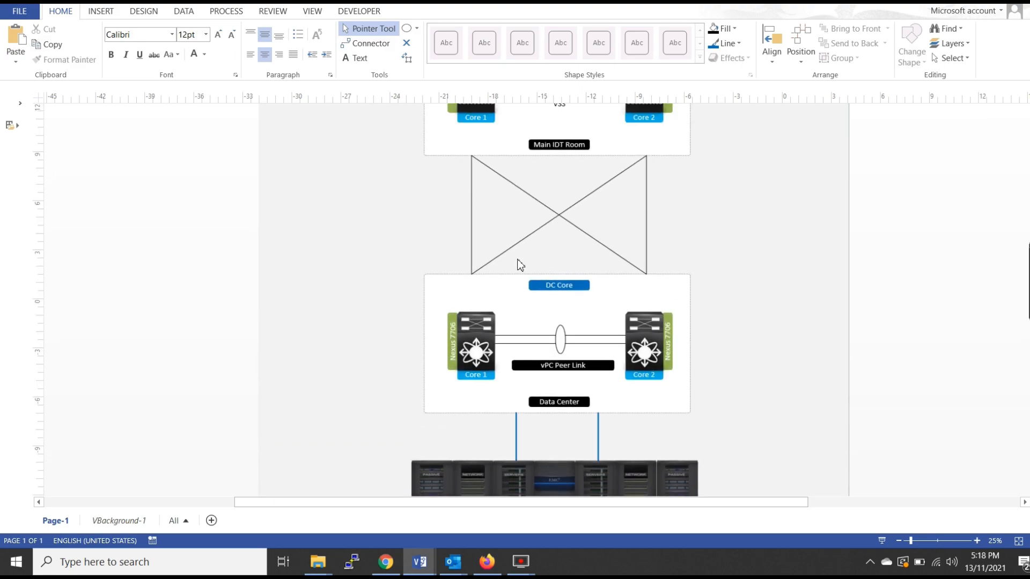
# Move the entire network diagram off the page to its left, leaving the drawing page empty
pyautogui.scroll(5, 603, 283)
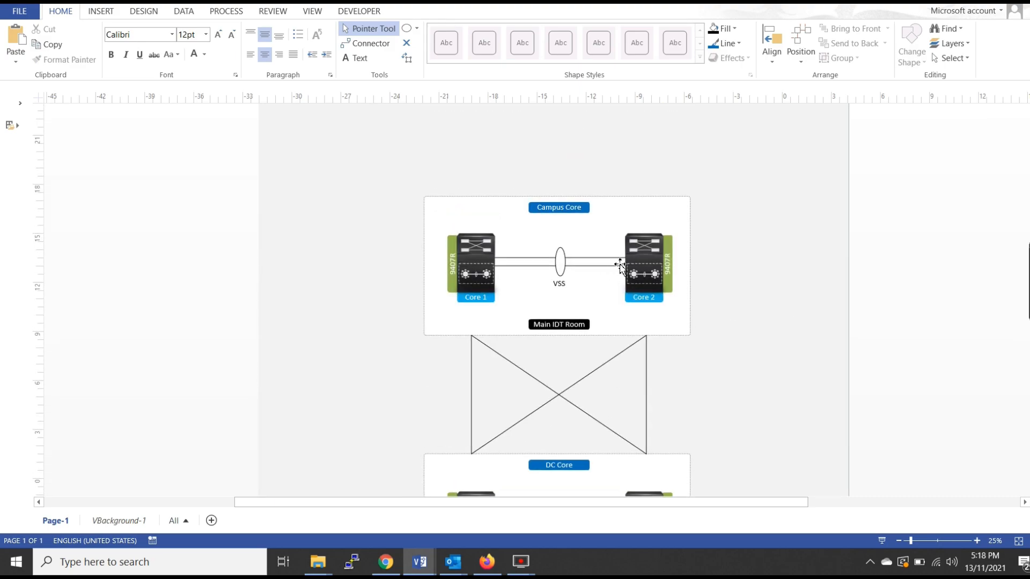
pyautogui.scroll(2, 615, 262)
pyautogui.scroll(-3, 635, 234)
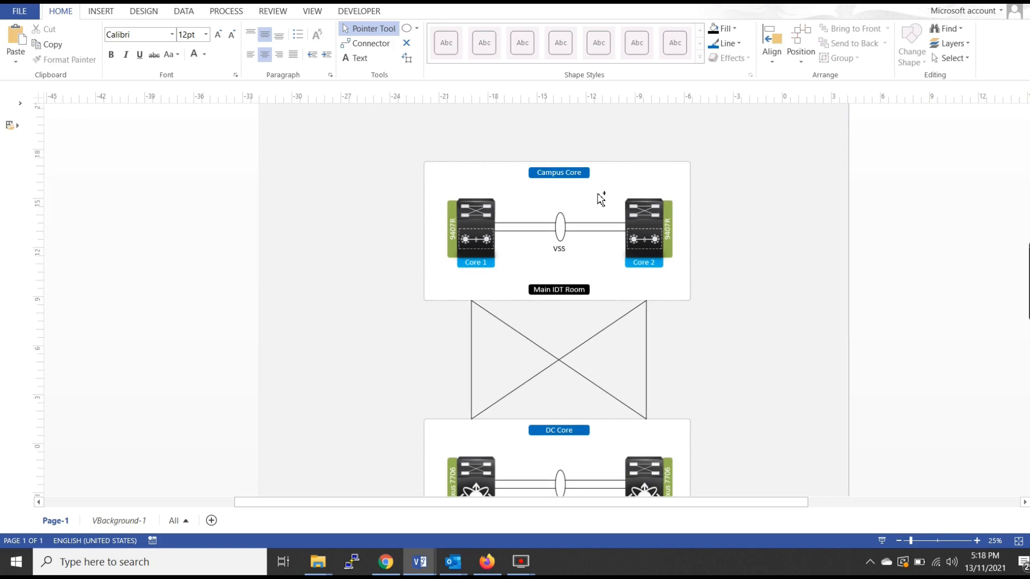
pyautogui.scroll(-3, 600, 198)
pyautogui.moveTo(692, 171); pyautogui.dragTo(520, 370)
pyautogui.moveTo(695, 163); pyautogui.dragTo(519, 372)
pyautogui.moveTo(603, 272); pyautogui.dragTo(434, 267)
pyautogui.click(561, 257)
pyautogui.keyDown('ctrl'); pyautogui.scroll(4, 510, 205); pyautogui.keyUp('ctrl')
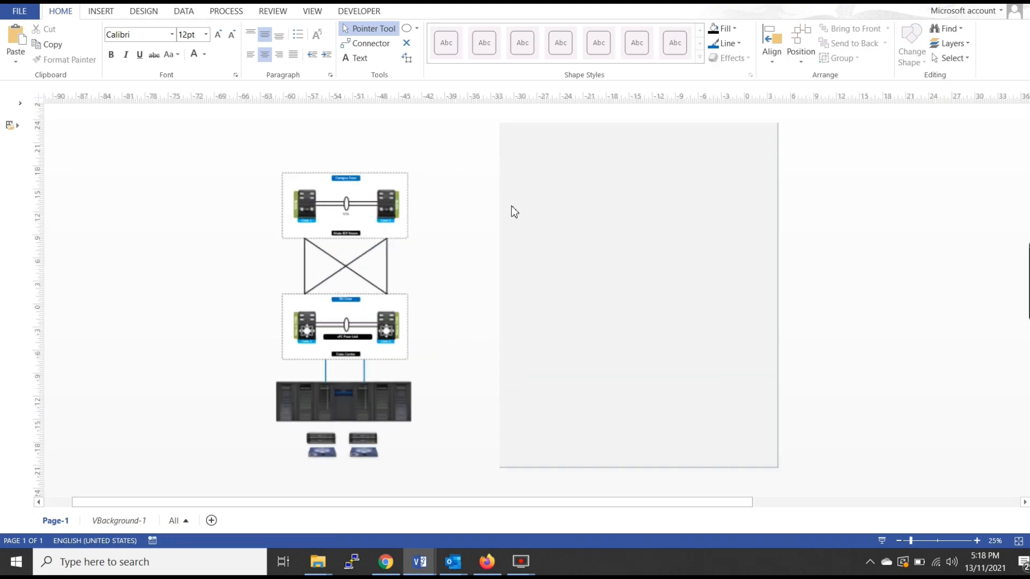
# Draw a square of about 1.53 by 1.56 in at the page's upper-left corner with the Rectangle tool
pyautogui.scroll(2, 562, 208)
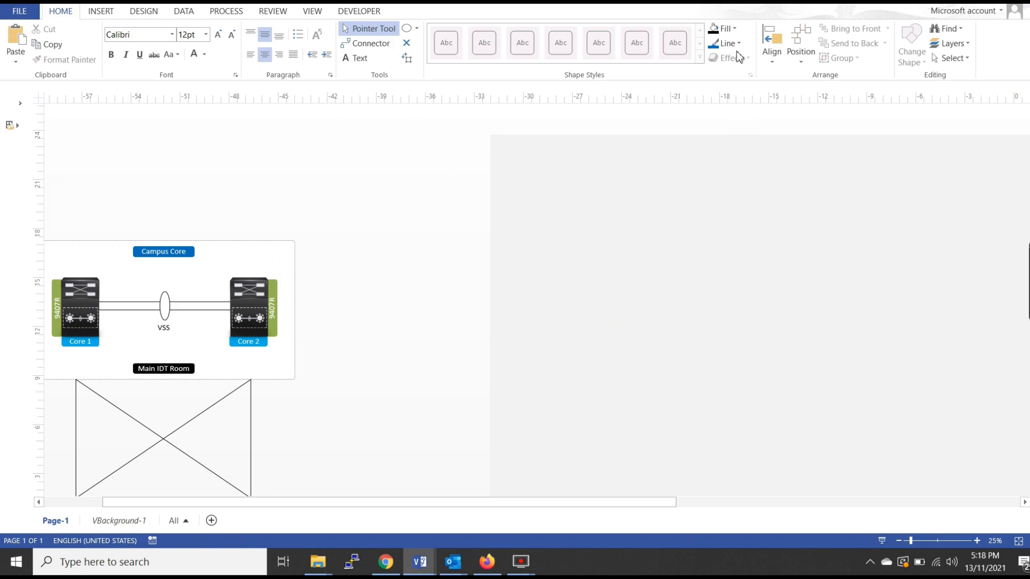
pyautogui.click(416, 29)
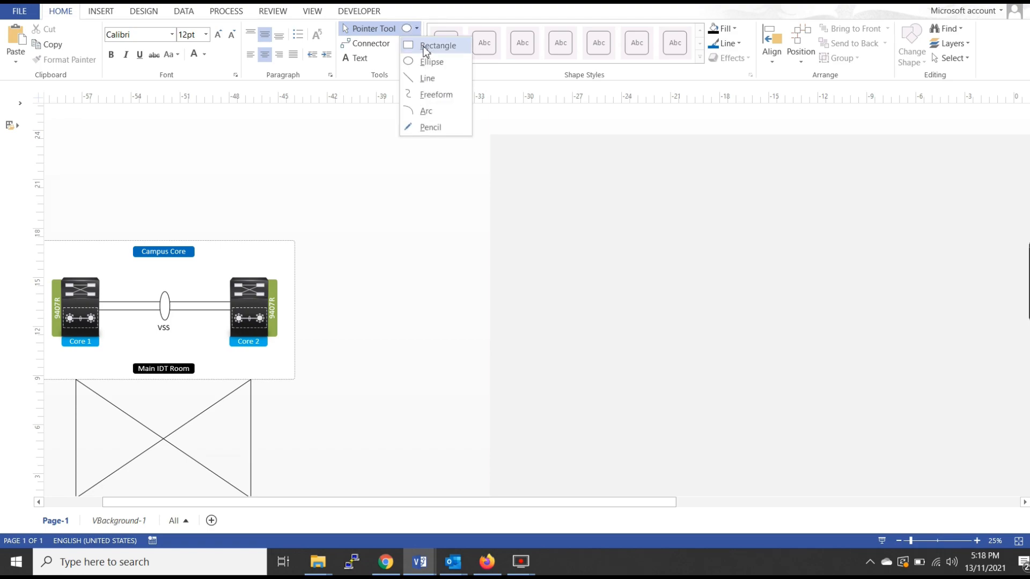
pyautogui.click(424, 47)
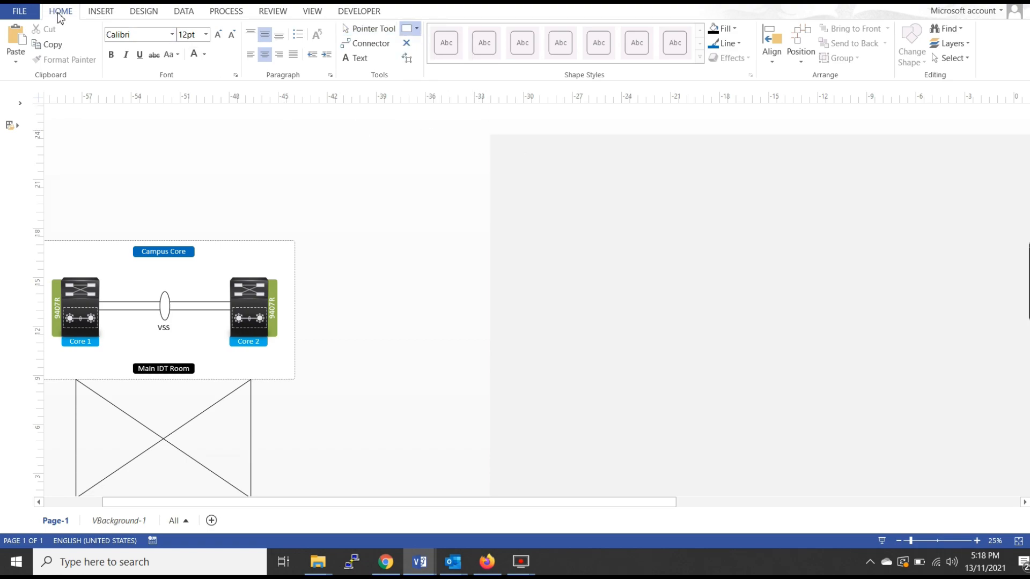
pyautogui.click(417, 29)
pyautogui.click(420, 50)
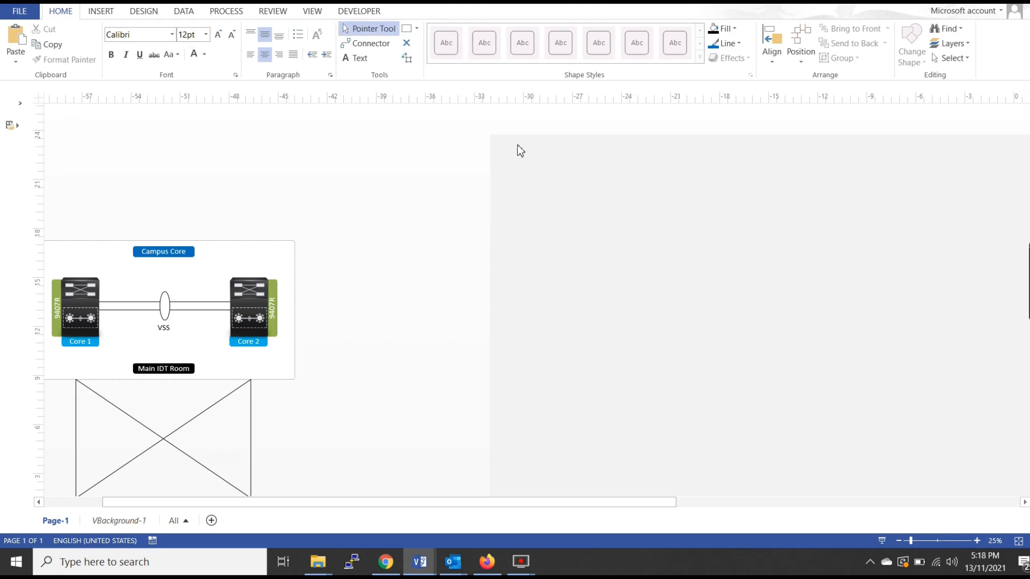
pyautogui.moveTo(492, 136); pyautogui.dragTo(524, 166)
pyautogui.click(407, 29)
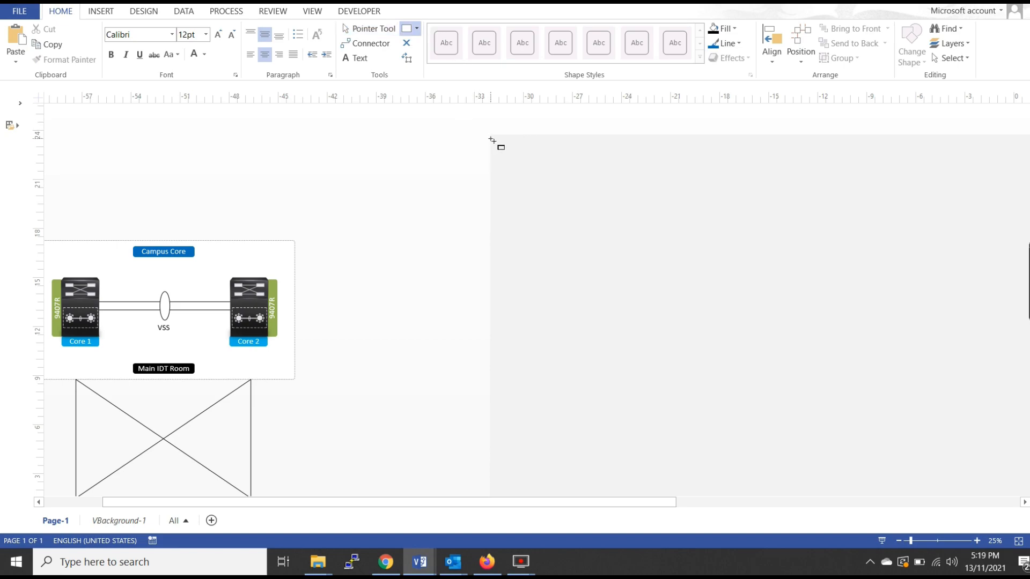
pyautogui.moveTo(490, 135); pyautogui.dragTo(525, 171)
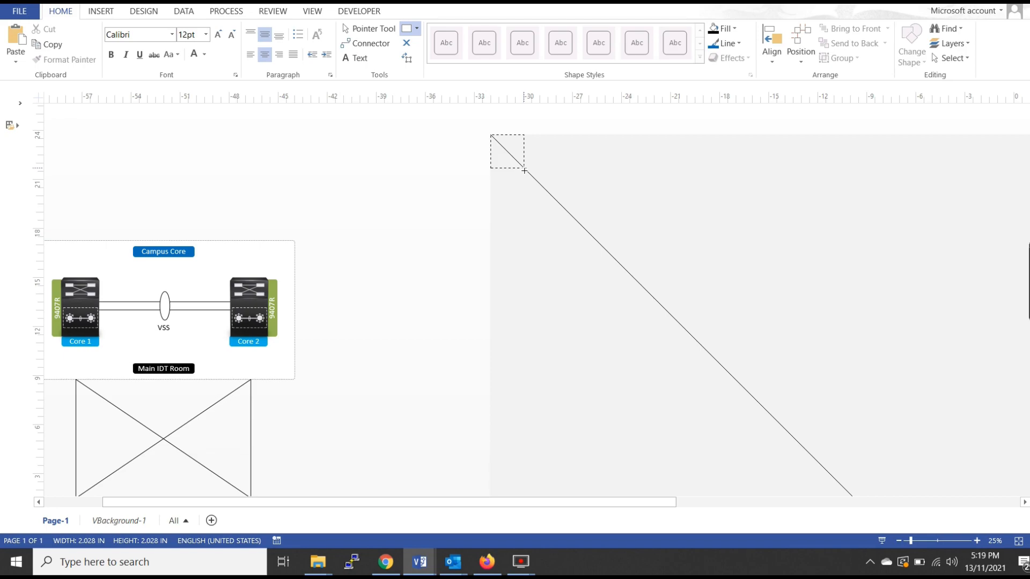
pyautogui.moveTo(520, 169); pyautogui.dragTo(515, 163)
pyautogui.moveTo(516, 163); pyautogui.dragTo(516, 163)
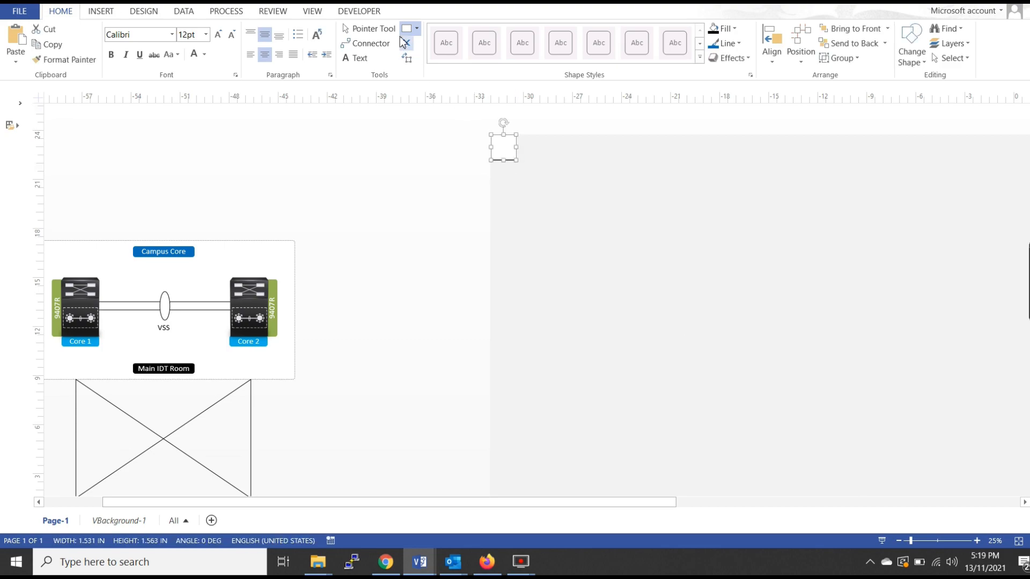
pyautogui.click(370, 28)
pyautogui.click(405, 190)
# Shrink the square at the page corner to about 1.23 by 1.25 in
pyautogui.scroll(-1, 404, 190)
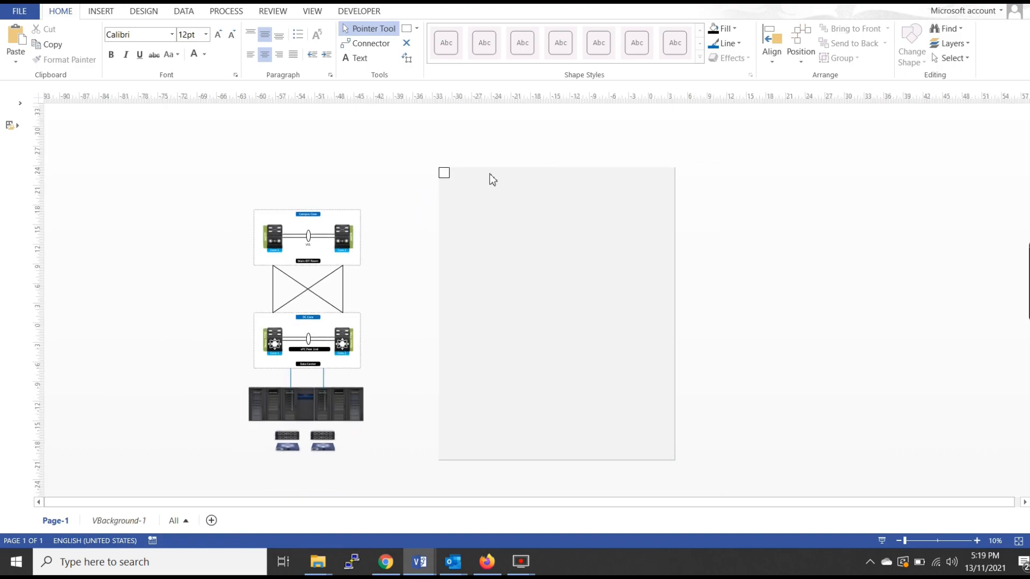
pyautogui.scroll(3, 458, 175)
pyautogui.click(409, 182)
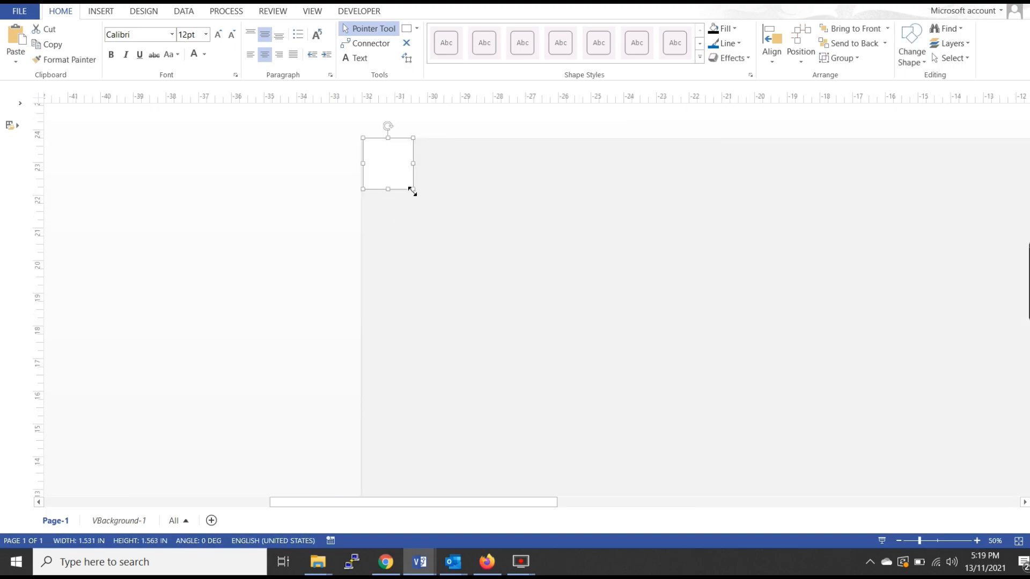
pyautogui.moveTo(414, 192); pyautogui.dragTo(405, 184)
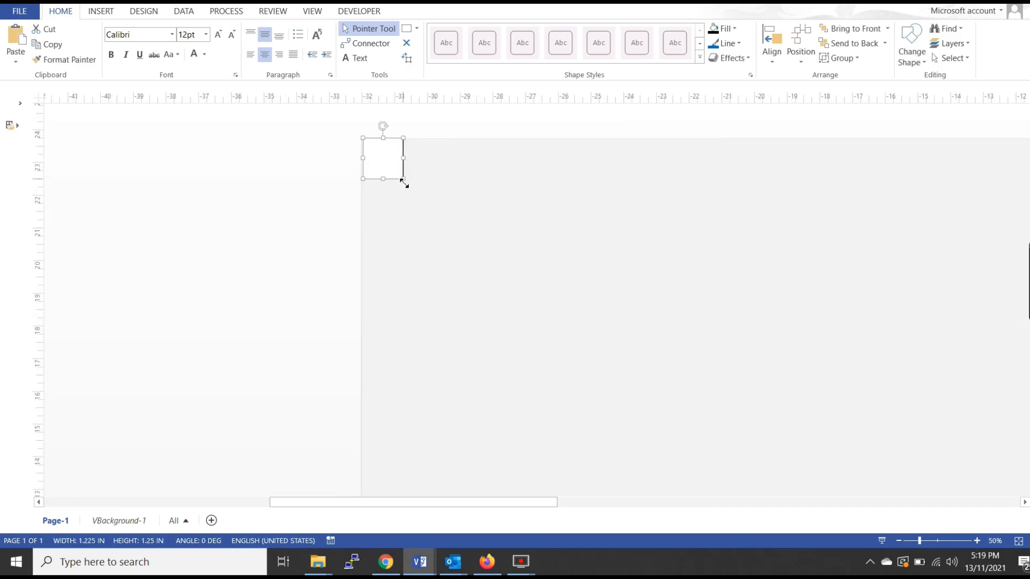
pyautogui.click(393, 216)
# Set the square's outline weight to 1½ pt
pyautogui.moveTo(430, 503); pyautogui.dragTo(491, 524)
pyautogui.scroll(-4, 256, 204)
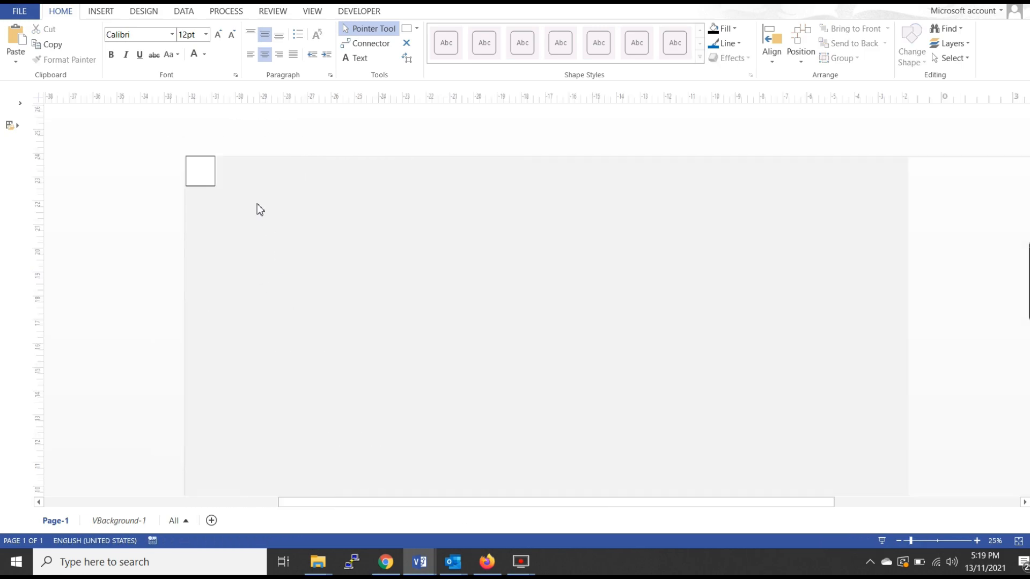
pyautogui.scroll(4, 204, 217)
pyautogui.click(379, 120)
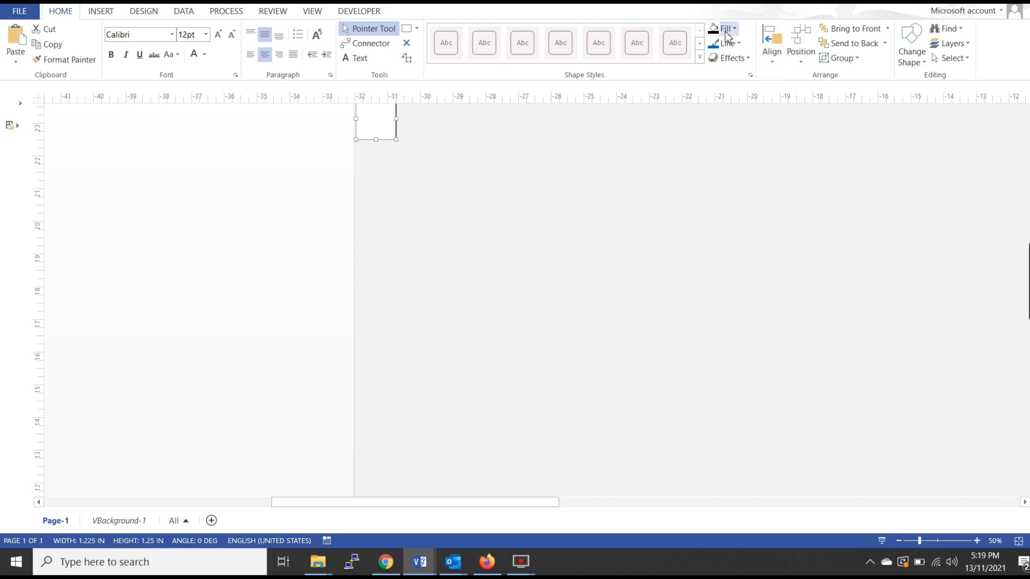
pyautogui.click(730, 44)
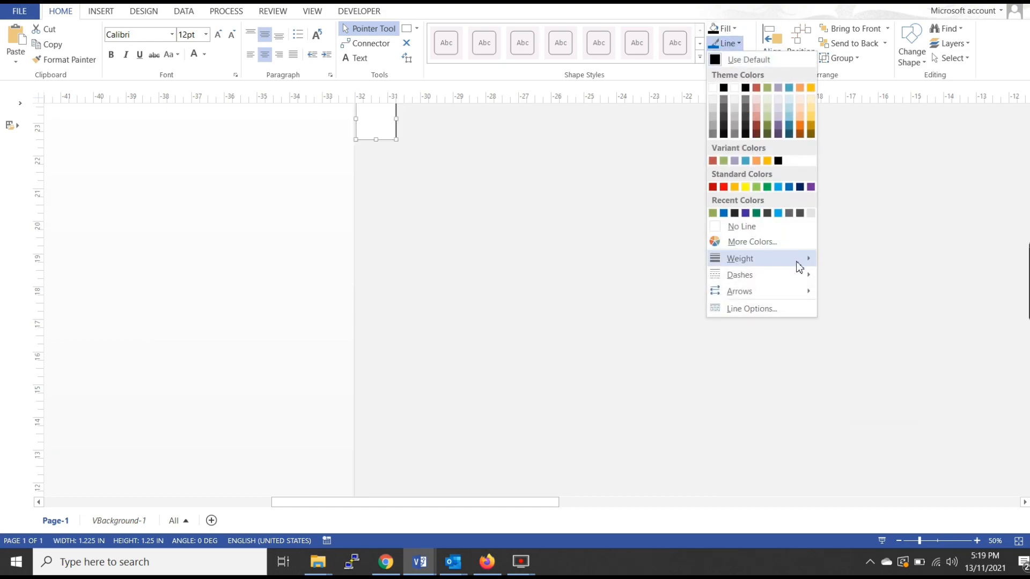
pyautogui.moveTo(794, 260)
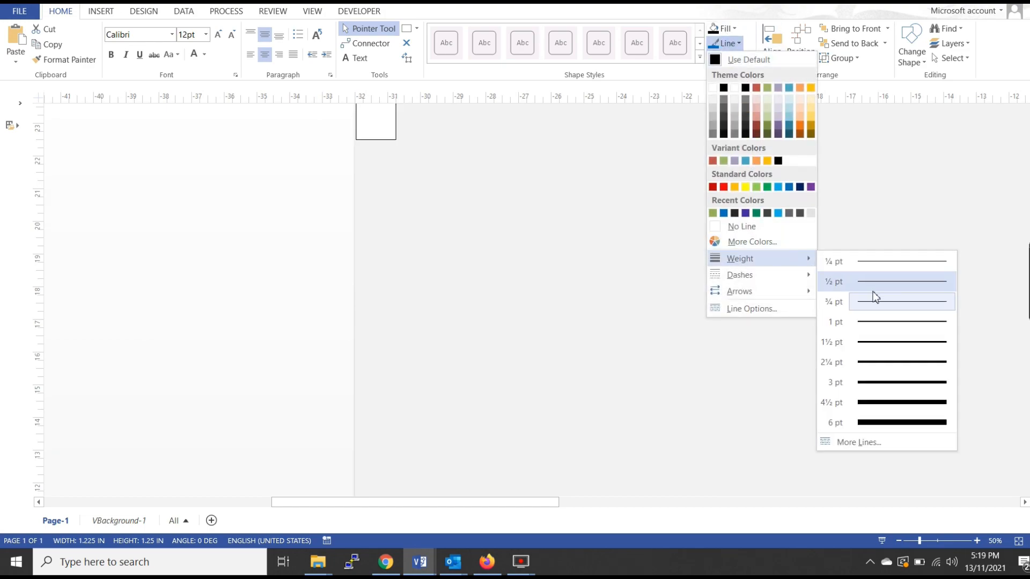
pyautogui.click(878, 342)
pyautogui.scroll(3, 451, 177)
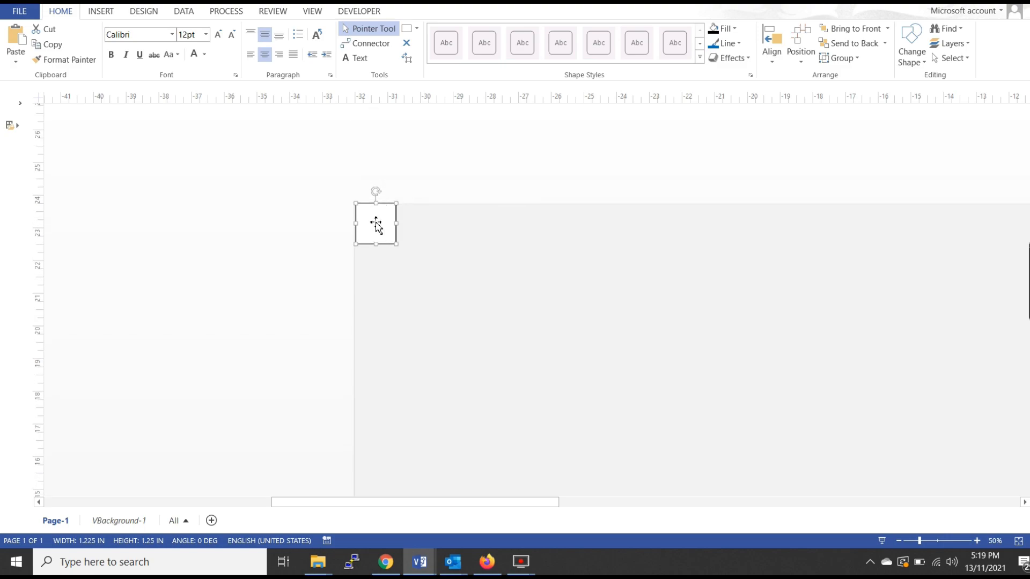
# Try to copy the square flush against its right side, and delete the copy
pyautogui.moveTo(374, 224); pyautogui.dragTo(417, 229)
pyautogui.hotkey('ctrl', 'z')
pyautogui.click(375, 273)
pyautogui.click(377, 225)
pyautogui.moveTo(418, 229)
pyautogui.mouseDown()
pyautogui.moveTo(407, 229)
pyautogui.moveTo(420, 231)
pyautogui.mouseUp()
pyautogui.moveTo(419, 230); pyautogui.dragTo(417, 230)
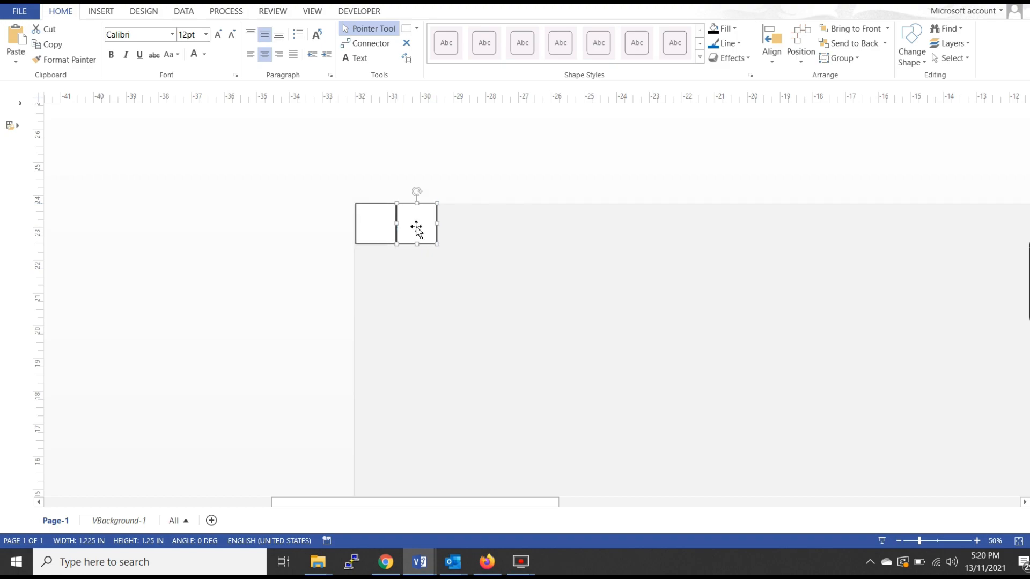
pyautogui.scroll(5, 417, 231)
pyautogui.scroll(4, 410, 234)
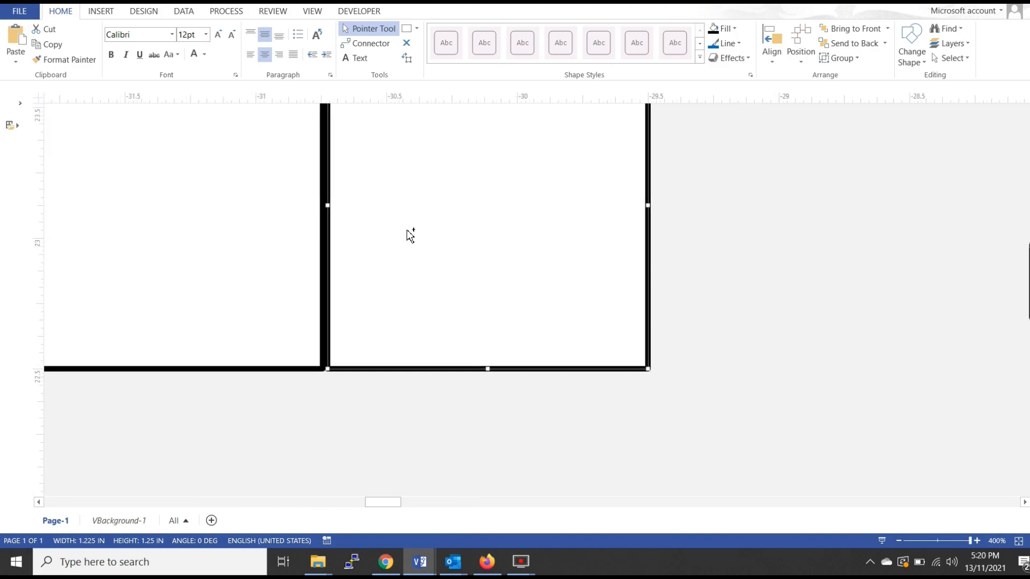
pyautogui.press('Down')
pyautogui.press('Up')
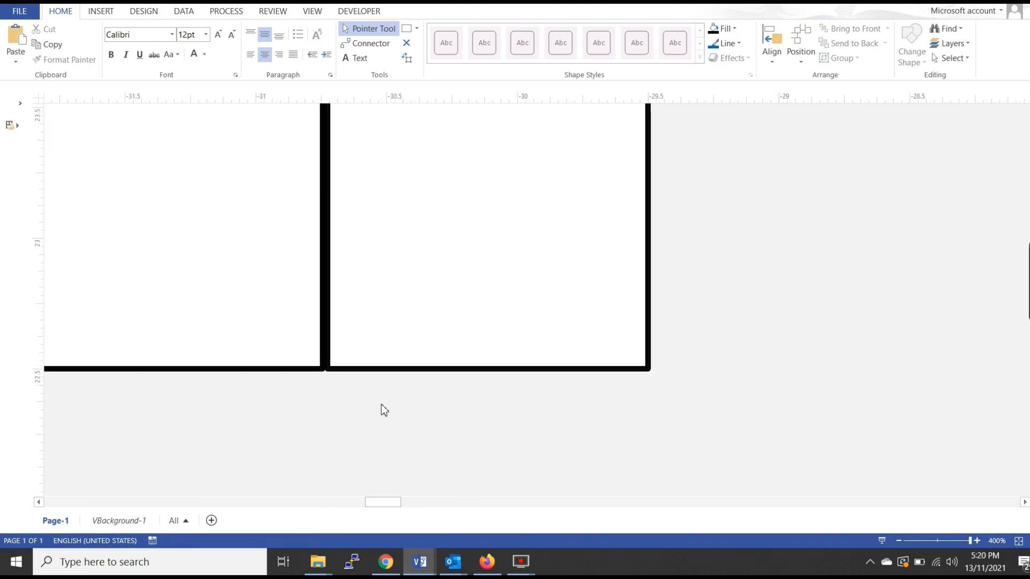
pyautogui.press('Delete')
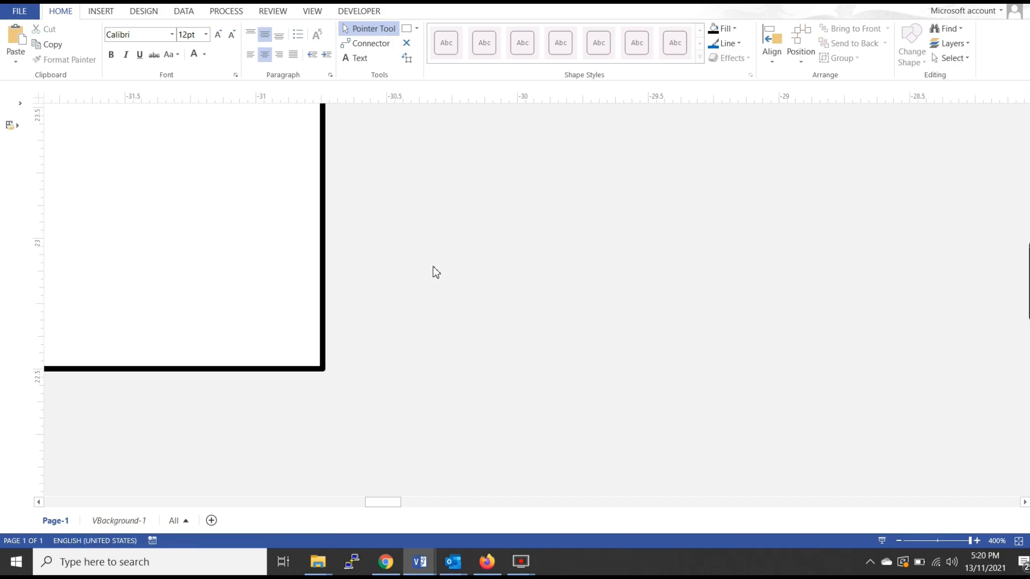
# Duplicate the square to its right, aligned with it and sharing its right edge
pyautogui.scroll(-2, 445, 248)
pyautogui.scroll(1, 410, 277)
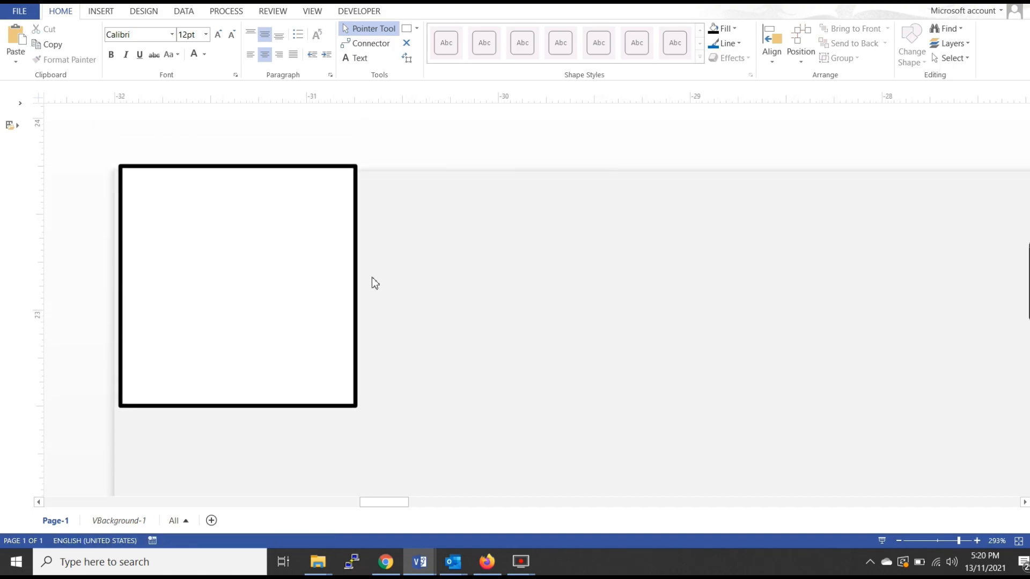
pyautogui.click(236, 262)
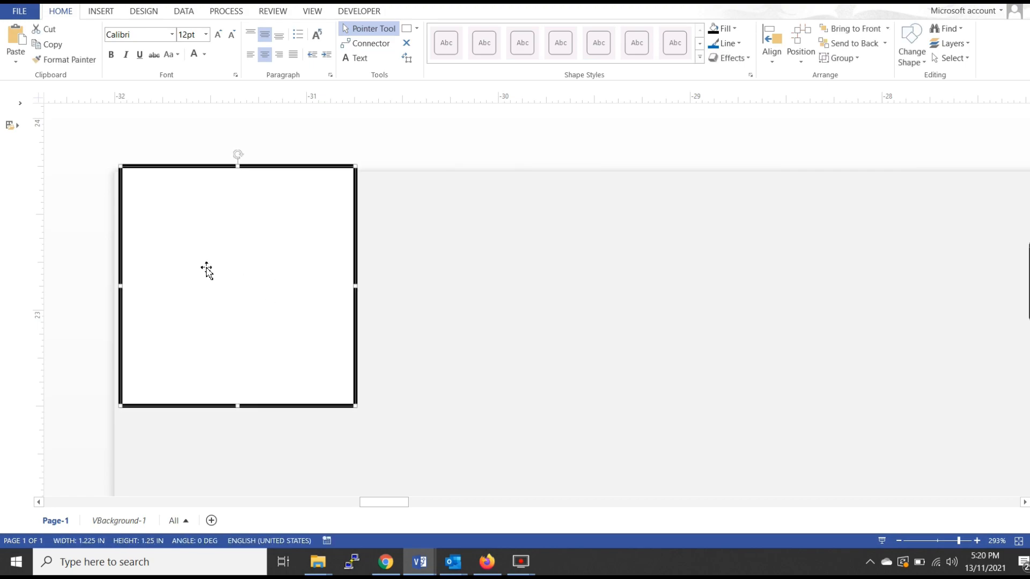
pyautogui.moveTo(196, 256); pyautogui.dragTo(432, 297)
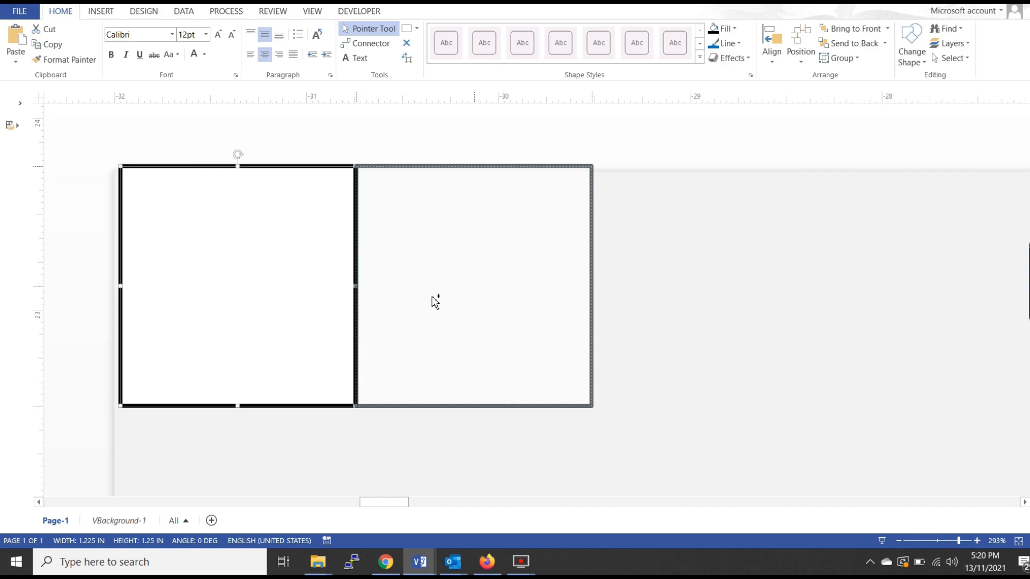
pyautogui.moveTo(431, 296); pyautogui.dragTo(430, 299)
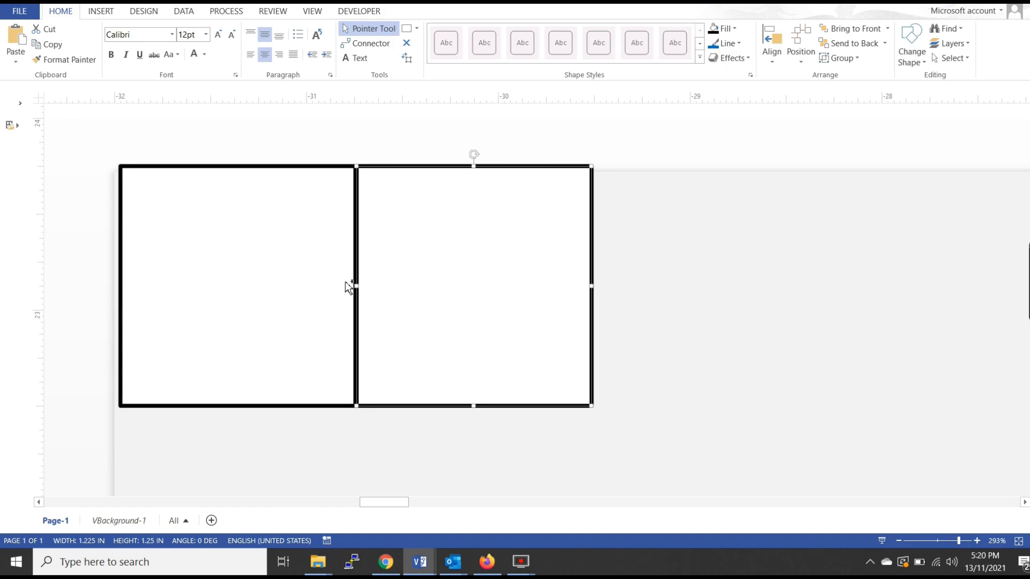
pyautogui.keyDown('ctrl'); pyautogui.scroll(-3, 346, 284); pyautogui.keyUp('ctrl')
pyautogui.keyDown('ctrl'); pyautogui.scroll(-4, 344, 286); pyautogui.keyUp('ctrl')
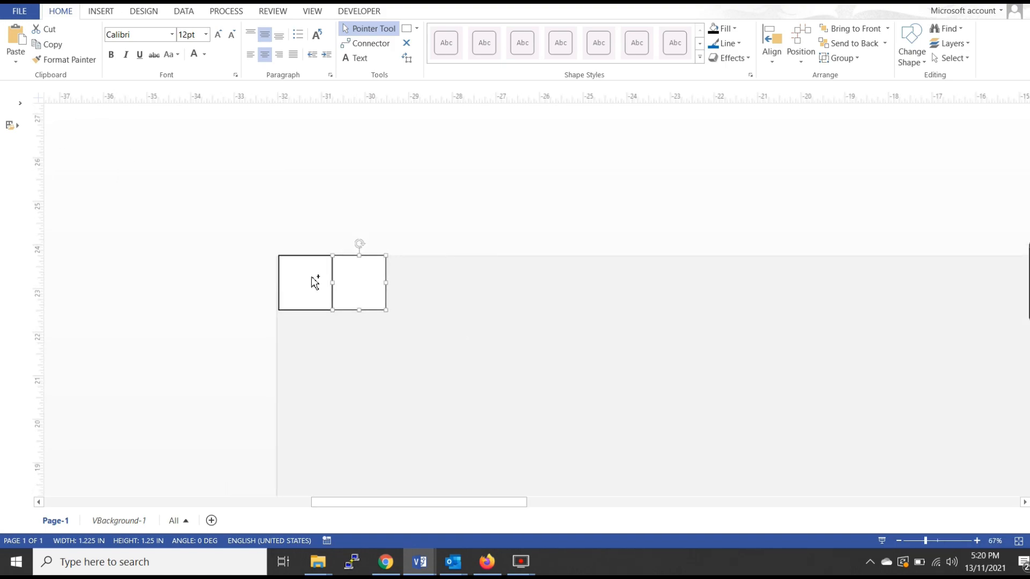
pyautogui.scroll(-3, 341, 305)
pyautogui.moveTo(444, 502); pyautogui.dragTo(488, 509)
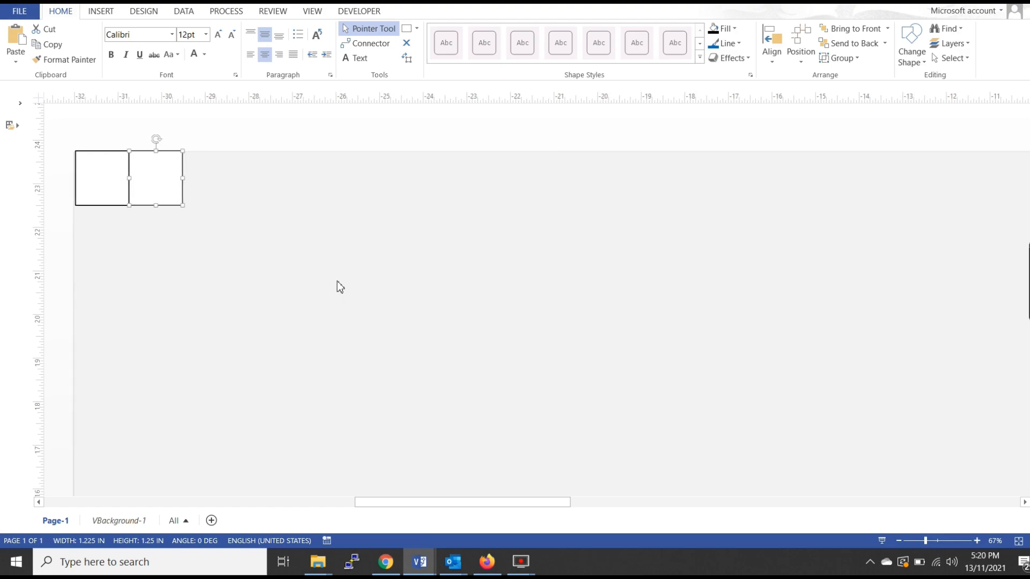
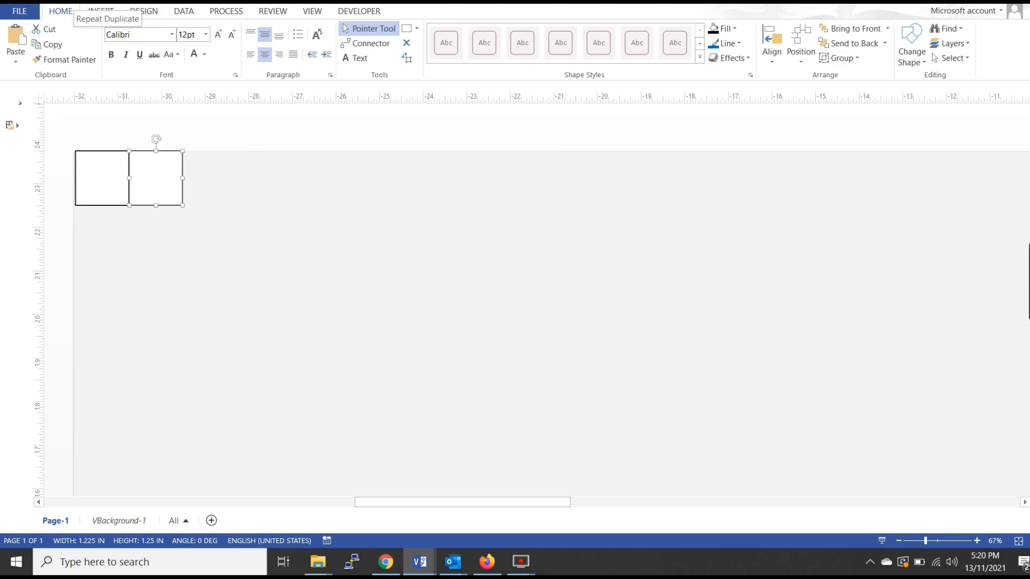
# Repeat the duplication until a row of 28 adjoining squares runs along the page's upper edge
pyautogui.hotkey('ctrl', 'y')
pyautogui.hotkey('ctrl', 'y')
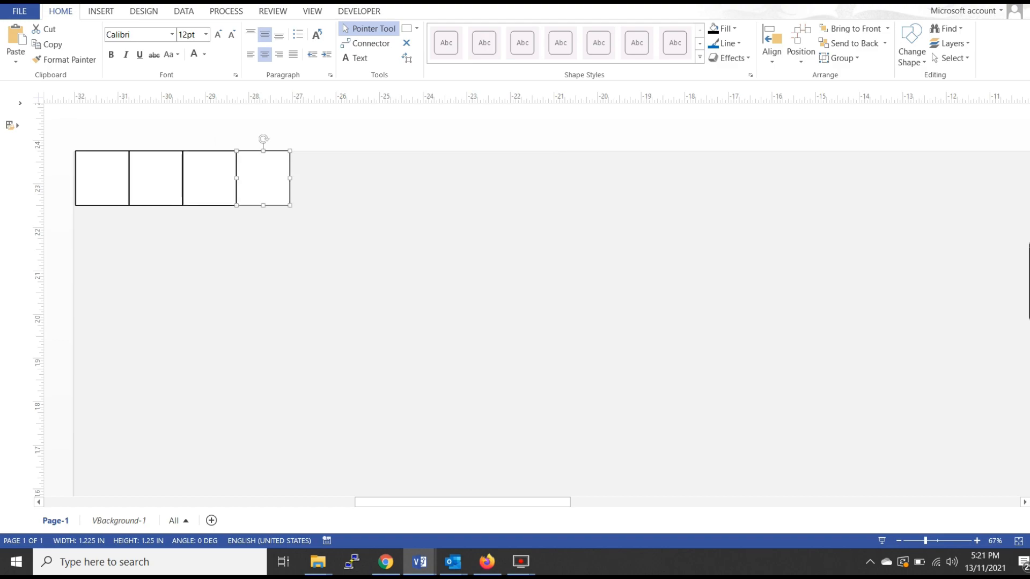
pyautogui.hotkey('ctrl', 'y')
pyautogui.hotkey('ctrl', 'y')
pyautogui.hotkey('ctrl', 'y')
pyautogui.hotkey('ctrl', 'y')
pyautogui.hotkey('ctrl', 'y')
pyautogui.hotkey('ctrl', 'y')
pyautogui.hotkey('ctrl', 'y')
pyautogui.hotkey('ctrl', 'y')
pyautogui.hotkey('ctrl', 'y')
pyautogui.hotkey('ctrl', 'y')
pyautogui.hotkey('ctrl', 'y')
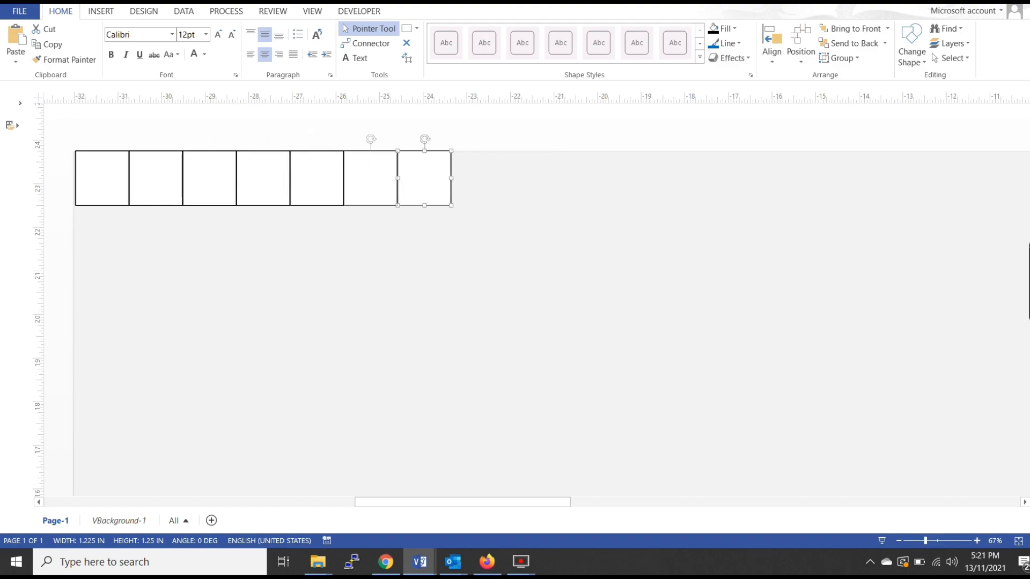
pyautogui.hotkey('ctrl', 'y')
pyautogui.hotkey('ctrl', 'y')
pyautogui.hotkey('ctrl', 'y')
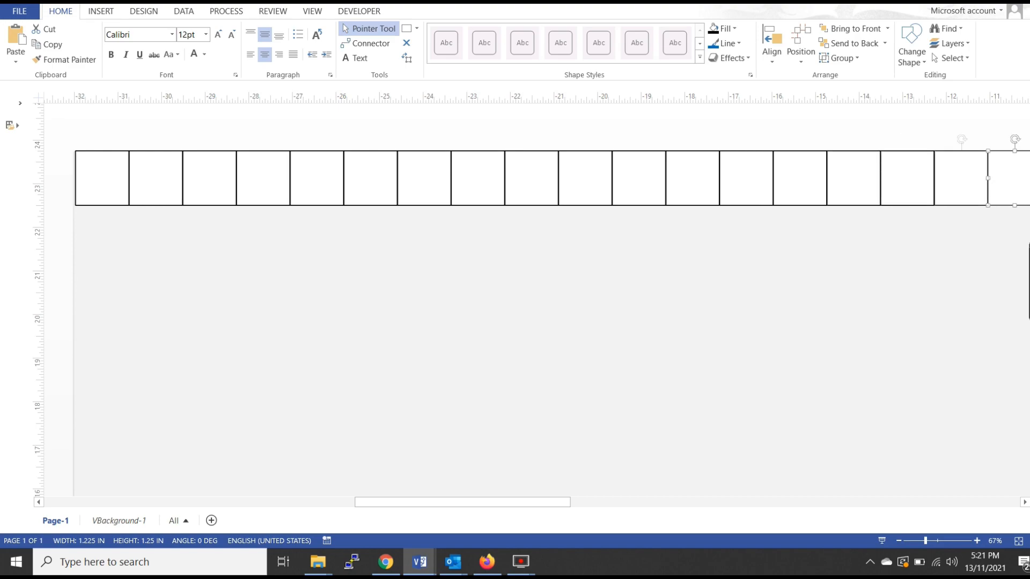
pyautogui.scroll(-1, 137, 137)
pyautogui.scroll(-2, 137, 136)
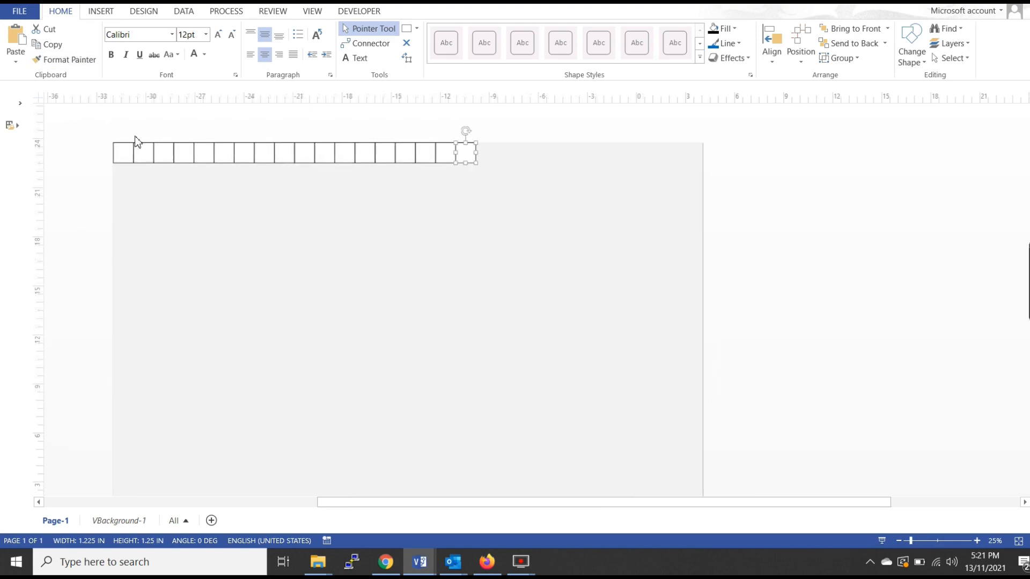
pyautogui.hotkey('ctrl', 'y')
pyautogui.hotkey('ctrl', 'y')
pyautogui.hotkey('ctrl', 'y')
pyautogui.hotkey('ctrl', 'y')
pyautogui.hotkey('ctrl', 'y')
pyautogui.hotkey('ctrl', 'y')
pyautogui.hotkey('ctrl', 'y')
pyautogui.hotkey('ctrl', 'y')
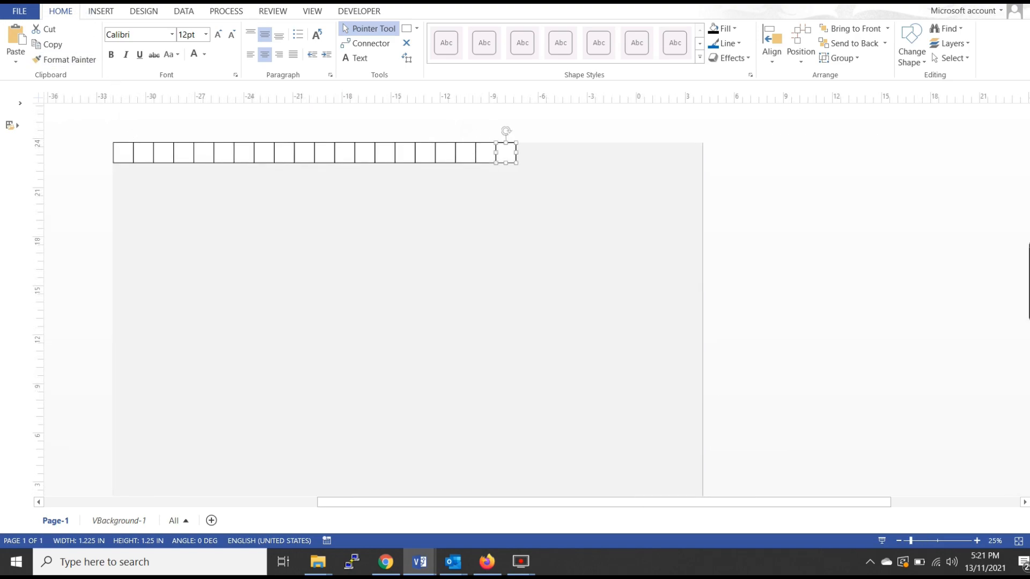
pyautogui.hotkey('ctrl', 'y')
pyautogui.hotkey('ctrl', 'y')
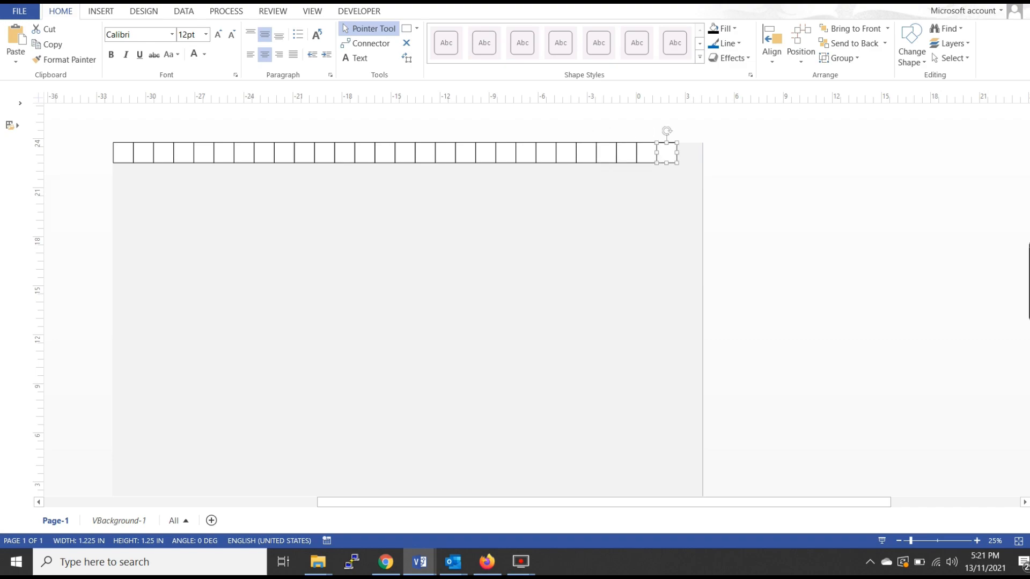
# Extend the row with two more squares to 30 squares and group the whole row
pyautogui.hotkey('ctrl', 'y')
pyautogui.hotkey('ctrl', 'y')
pyautogui.click(751, 136)
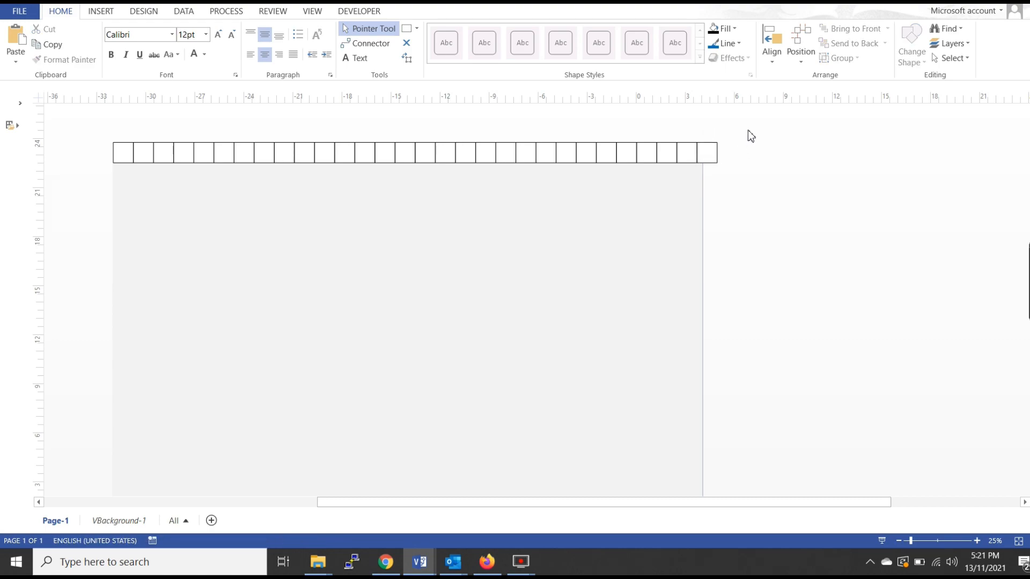
pyautogui.moveTo(722, 159); pyautogui.dragTo(85, 193)
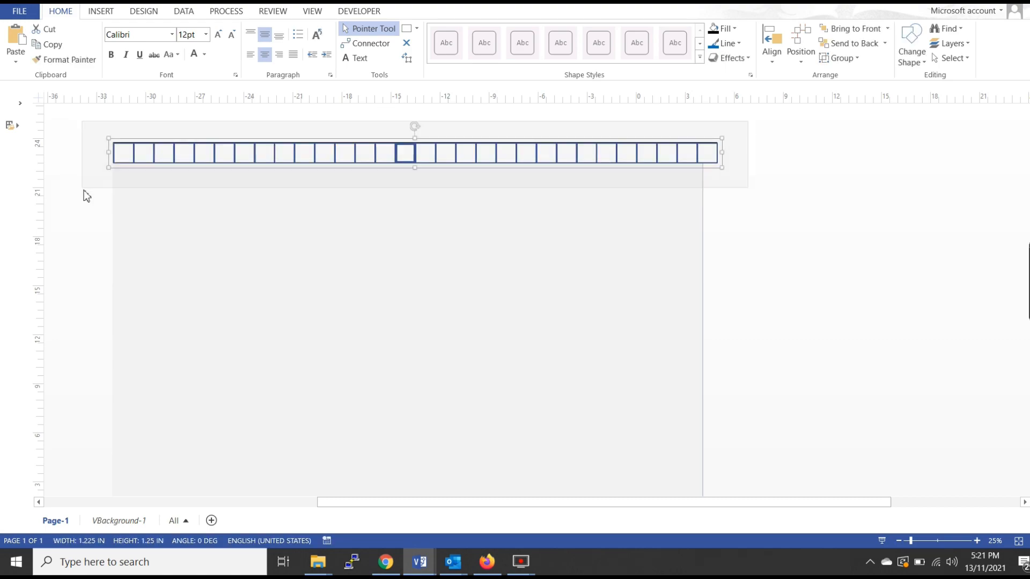
pyautogui.hotkey('ctrl', 'g')
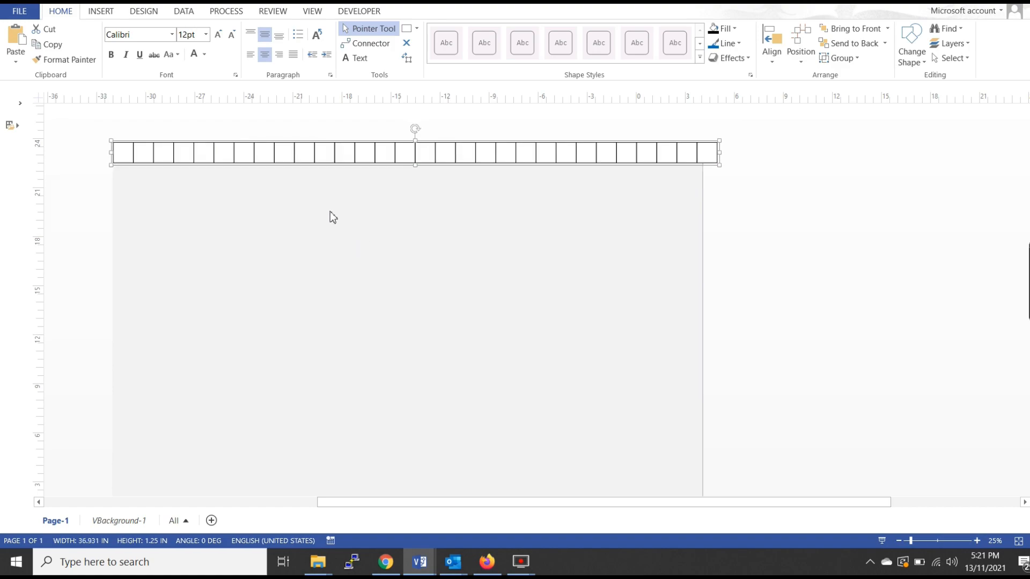
# Duplicate the grouped row of squares directly below itself, aligned with it and sharing its lower edge
pyautogui.scroll(3, 94, 153)
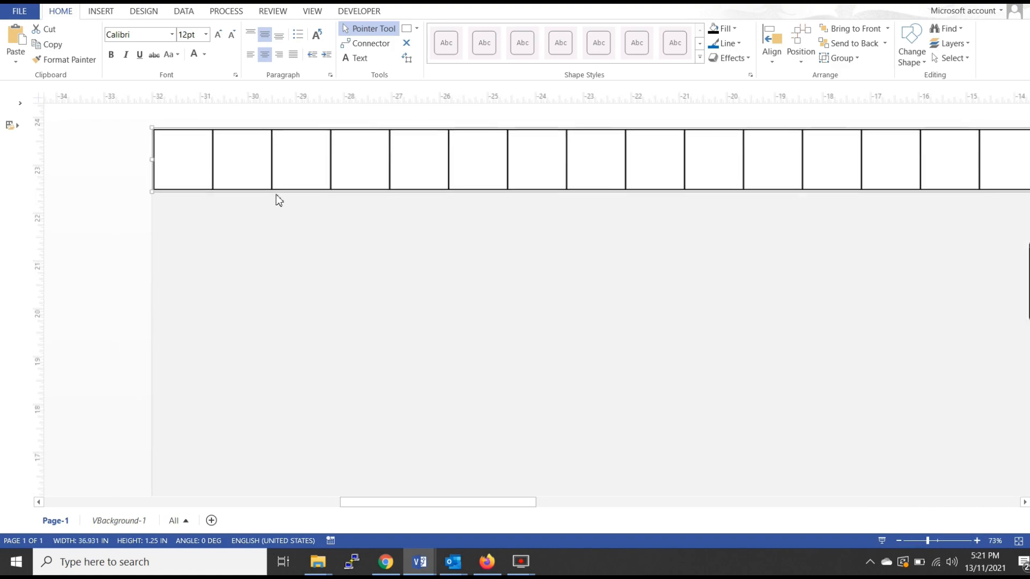
pyautogui.moveTo(238, 153); pyautogui.dragTo(250, 214)
pyautogui.scroll(-6, 161, 222)
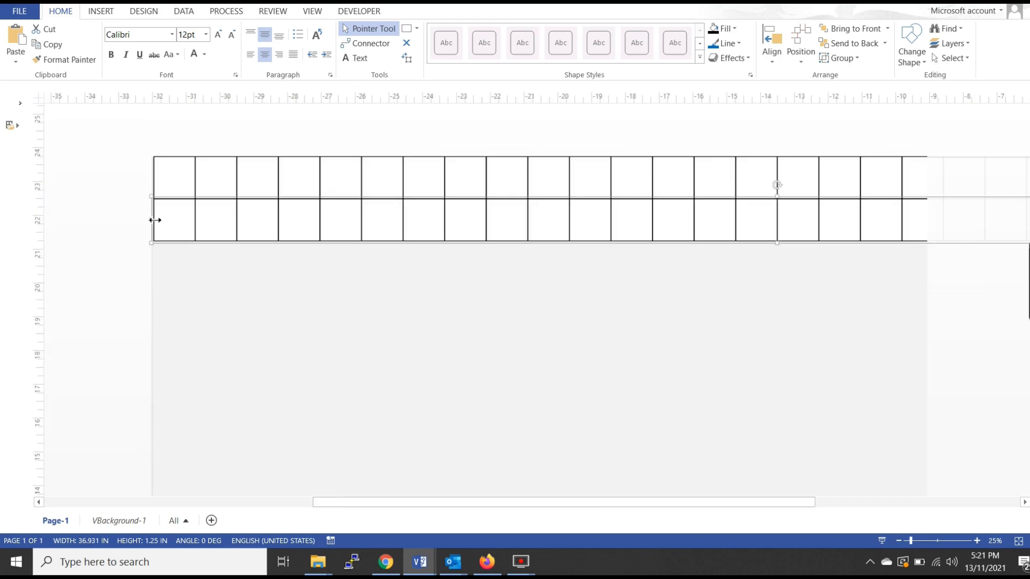
# Repeat the row duplication downward until the grid of squares covers the page past its lower edge
pyautogui.scroll(-3, 186, 231)
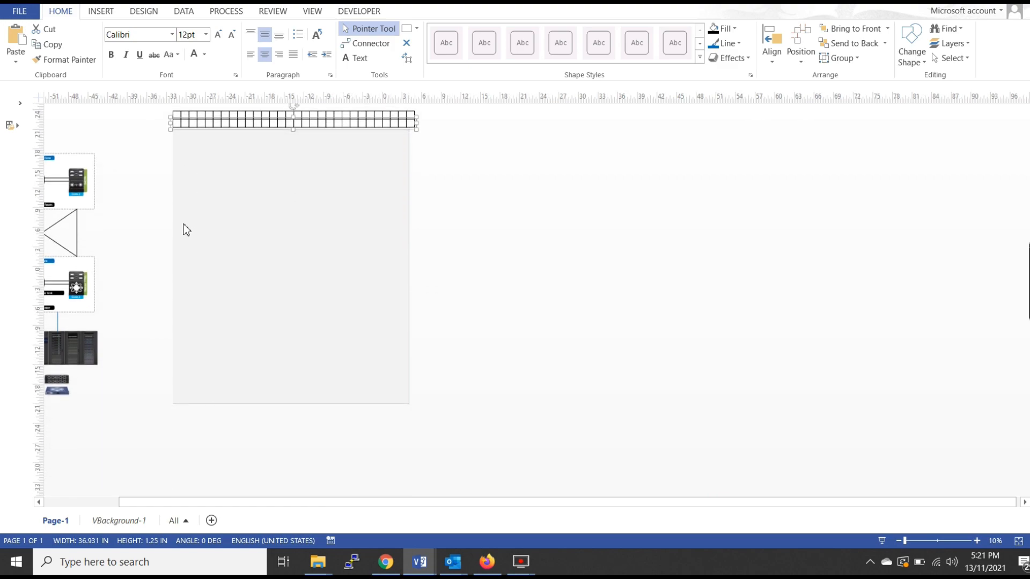
pyautogui.scroll(2, 183, 225)
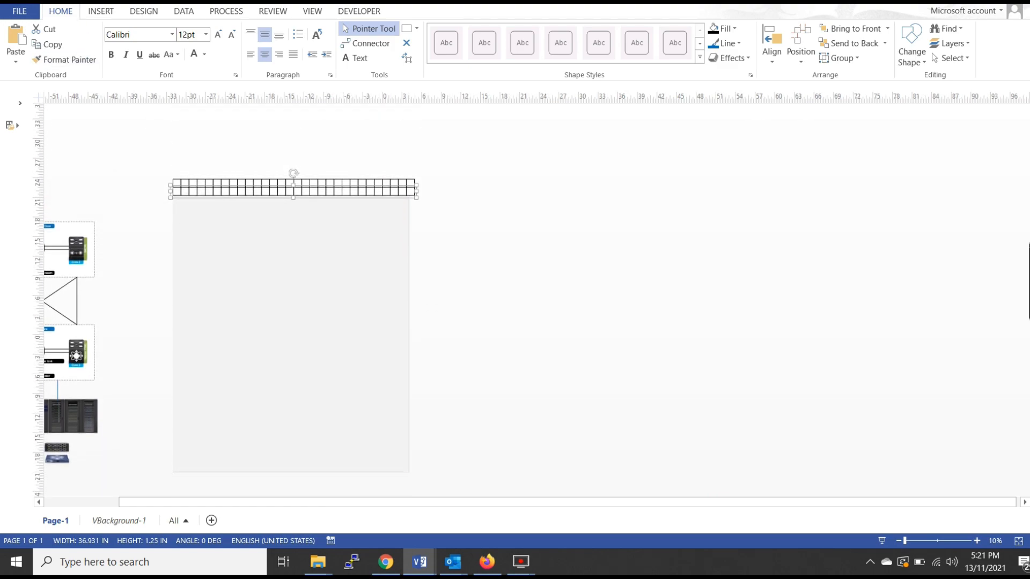
pyautogui.press('F4')
pyautogui.press('F4')
pyautogui.press('F4')
pyautogui.press('F4')
pyautogui.press('F4')
pyautogui.press('F4')
pyautogui.press('F4')
pyautogui.press('F4')
pyautogui.press('F4')
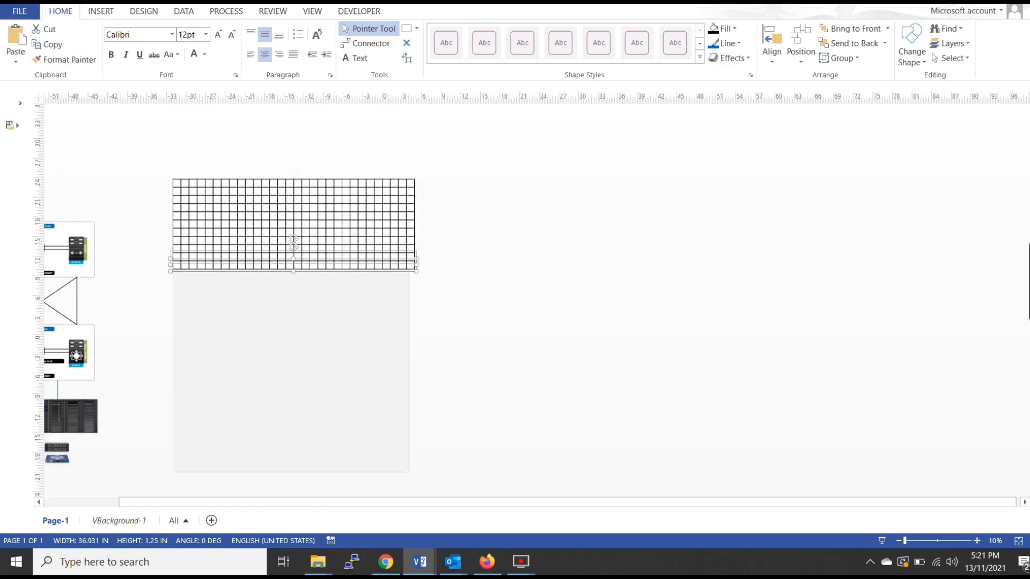
pyautogui.press('F4')
pyautogui.press('F4')
pyautogui.press('F4')
pyautogui.press('F4')
pyautogui.press('F4')
pyautogui.press('F4')
pyautogui.press('F4')
pyautogui.press('F4')
pyautogui.press('F4')
pyautogui.press('F4')
pyautogui.press('F4')
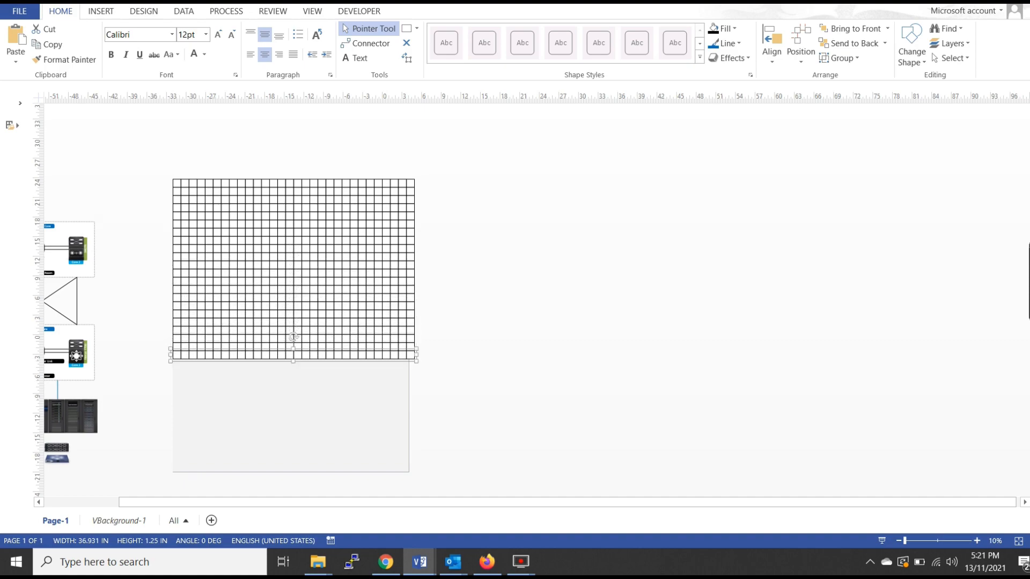
pyautogui.press('F4')
pyautogui.press('F4')
pyautogui.press('F4')
pyautogui.press('F4')
pyautogui.press('F4')
pyautogui.press('F4')
pyautogui.press('F4')
pyautogui.press('F4')
pyautogui.press('F4')
pyautogui.press('F4')
pyautogui.press('F4')
pyautogui.press('F4')
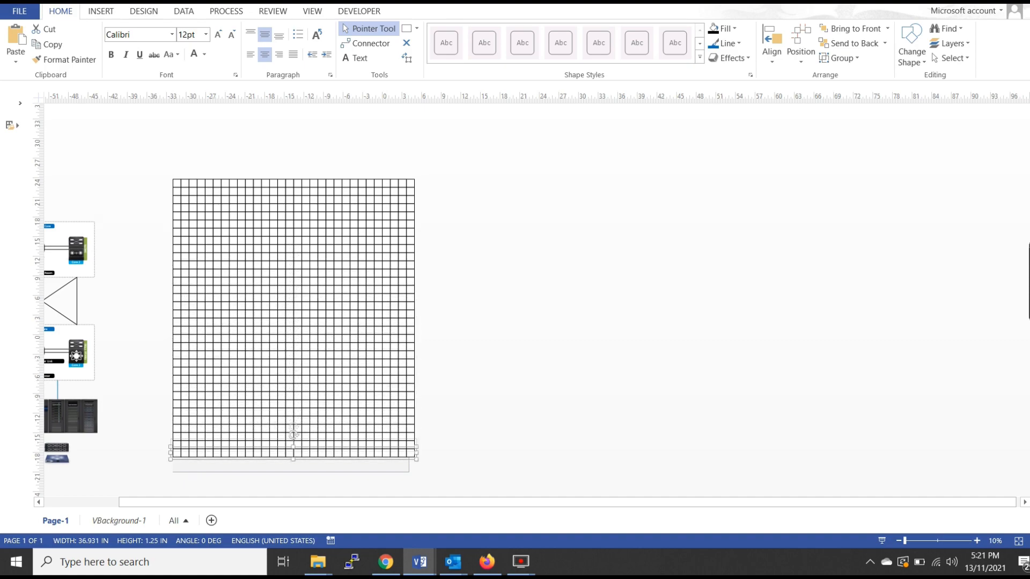
pyautogui.press('F4')
pyautogui.press('F4')
pyautogui.press('F4')
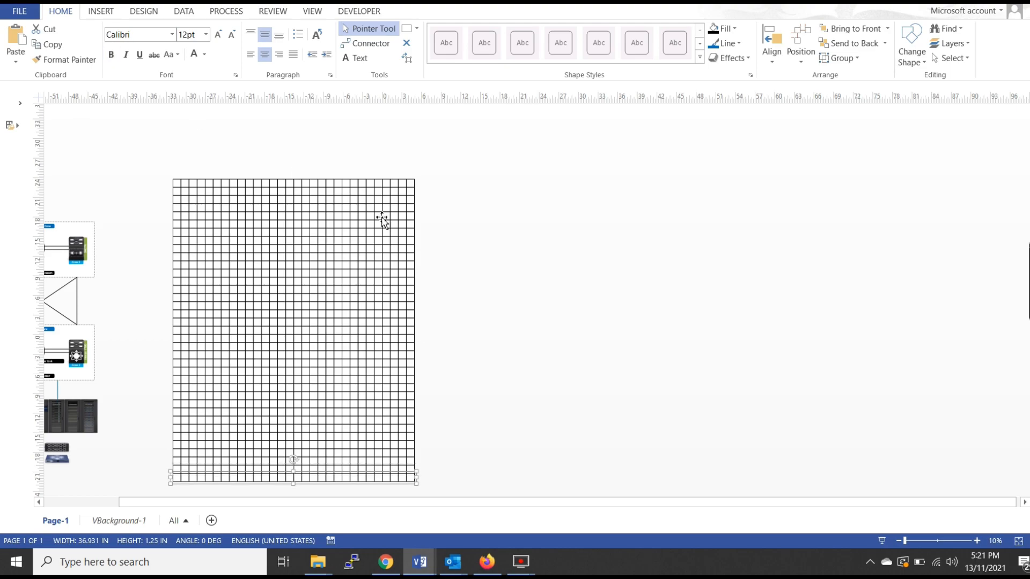
pyautogui.click(465, 305)
pyautogui.scroll(10, 370, 257)
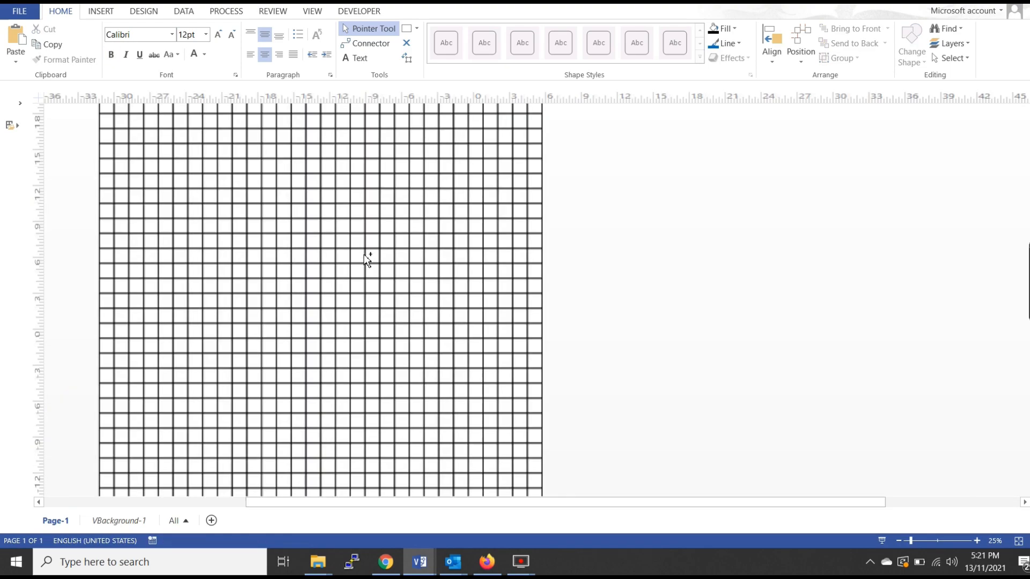
pyautogui.scroll(-11, 376, 259)
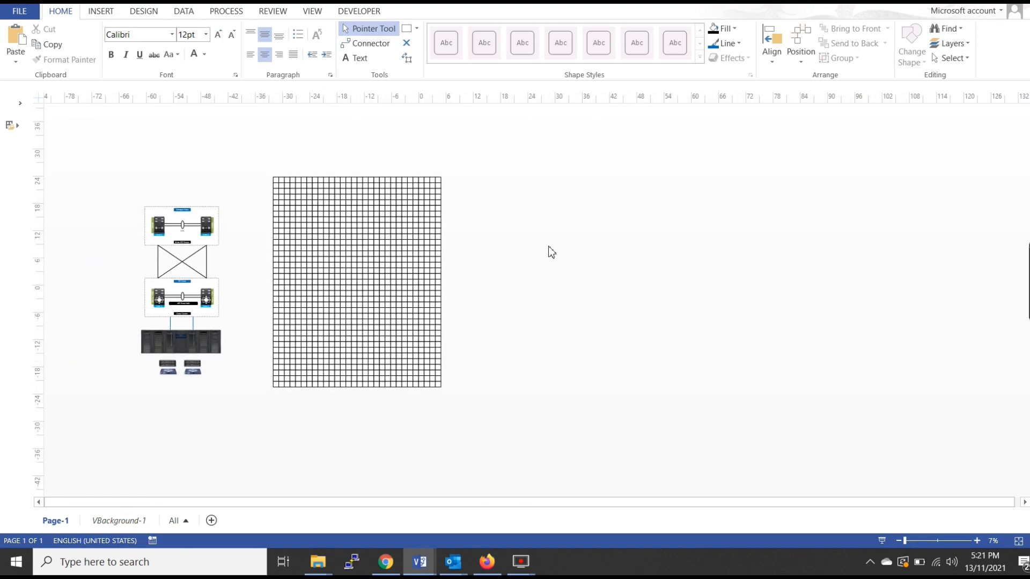
pyautogui.click(408, 288)
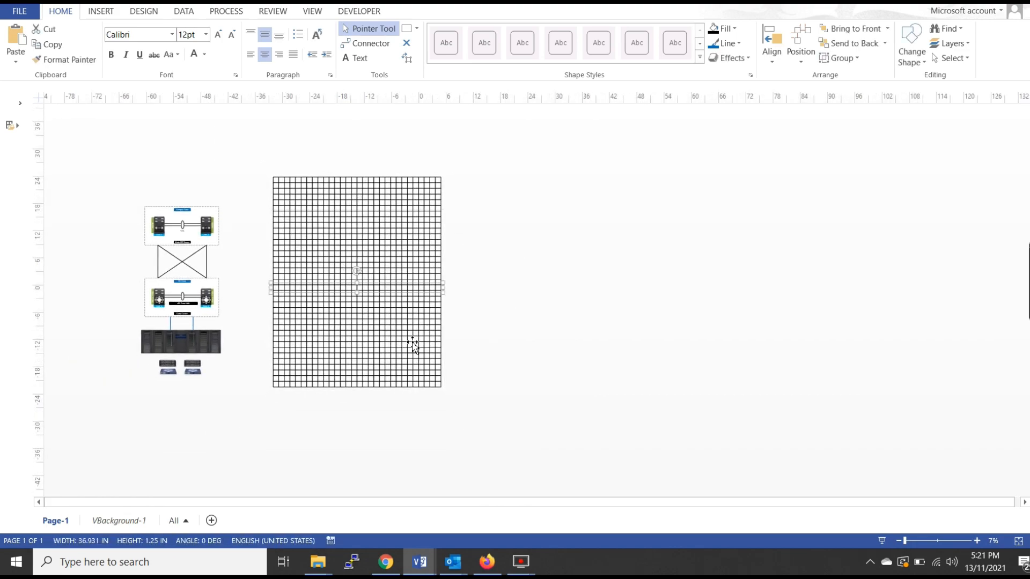
pyautogui.click(495, 255)
pyautogui.moveTo(492, 151); pyautogui.dragTo(257, 409)
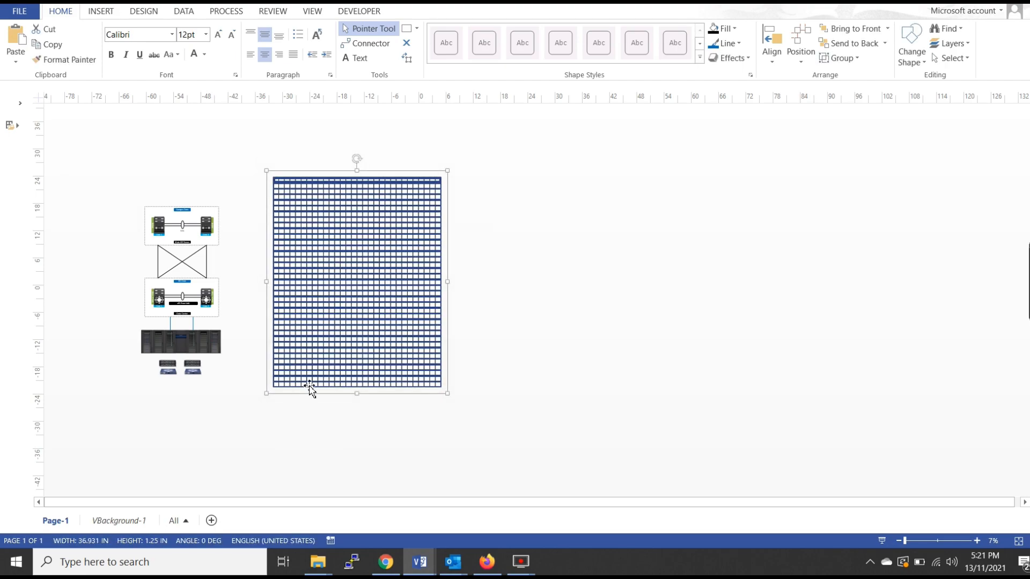
pyautogui.rightClick(374, 307)
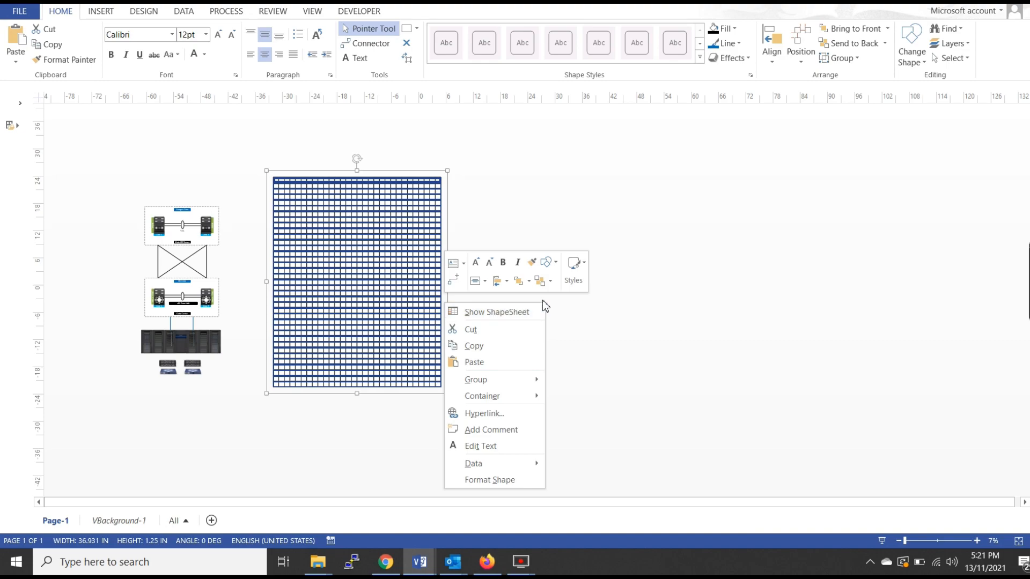
pyautogui.click(510, 154)
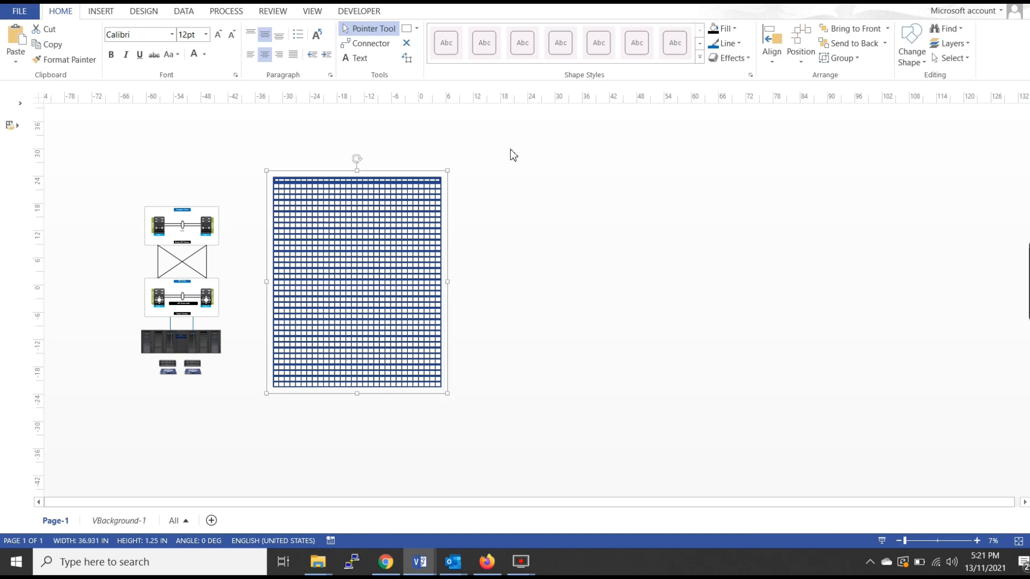
pyautogui.click(492, 173)
# Ungroup all the rows of the grid into individual squares
pyautogui.moveTo(540, 140); pyautogui.dragTo(263, 411)
pyautogui.rightClick(322, 340)
pyautogui.moveTo(390, 420)
pyautogui.click(447, 436)
pyautogui.click(493, 148)
# Group all the individual squares into one single grid object
pyautogui.moveTo(494, 132); pyautogui.dragTo(260, 422)
pyautogui.rightClick(378, 241)
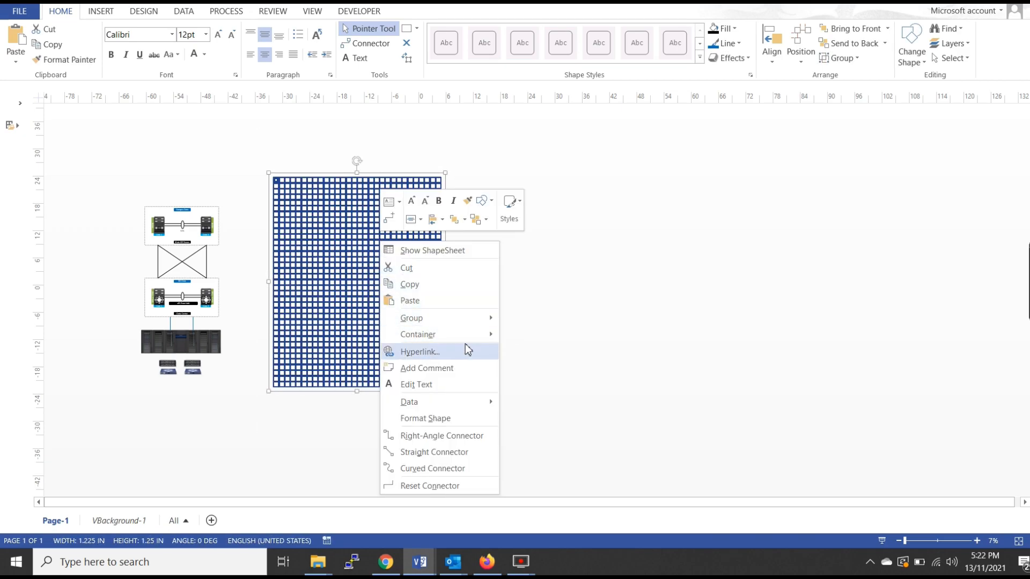
pyautogui.moveTo(479, 318)
pyautogui.click(532, 319)
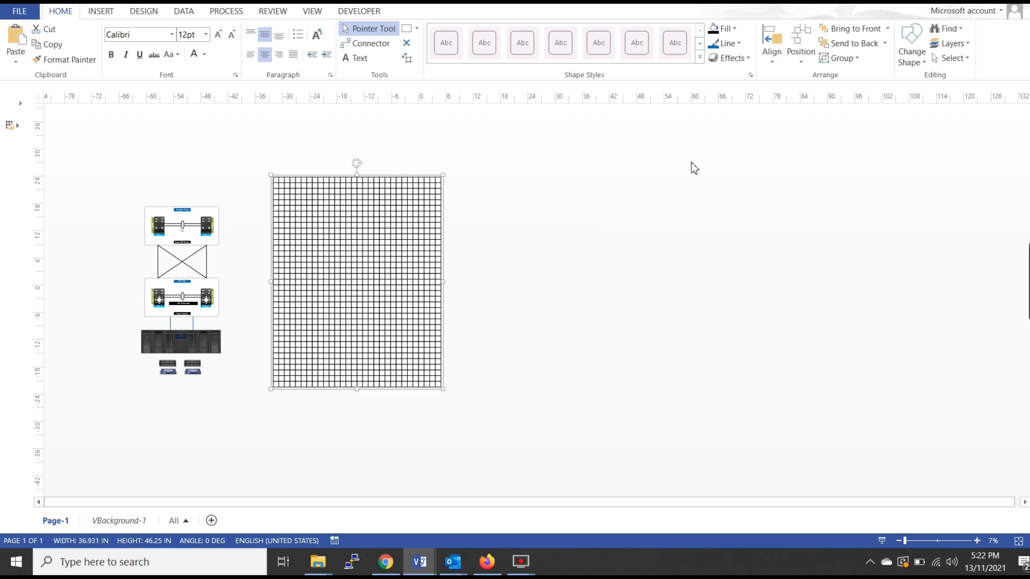
# Set the grid's line colour to the lightest grey shade among the theme colours
pyautogui.click(739, 45)
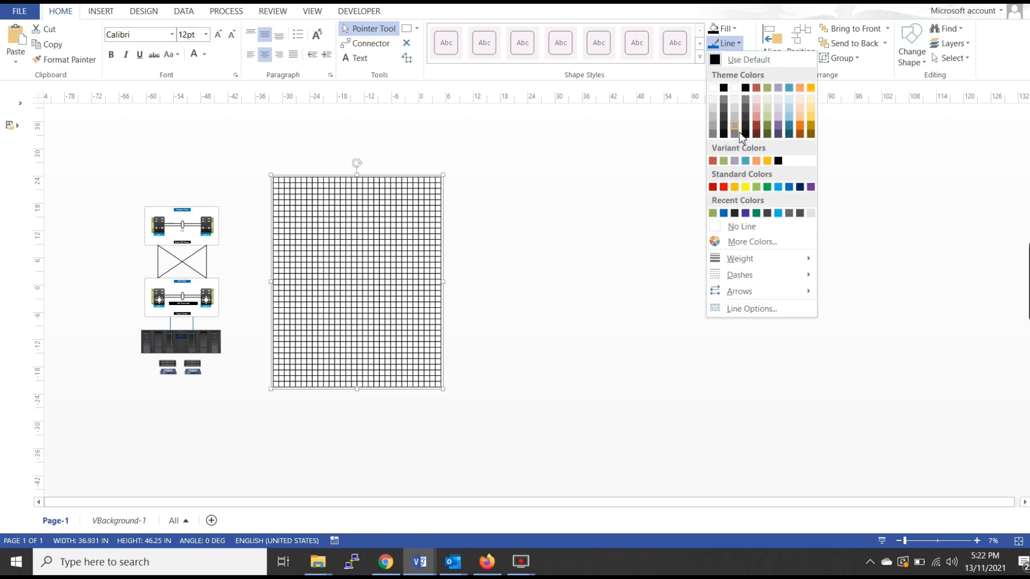
pyautogui.click(712, 101)
pyautogui.click(507, 217)
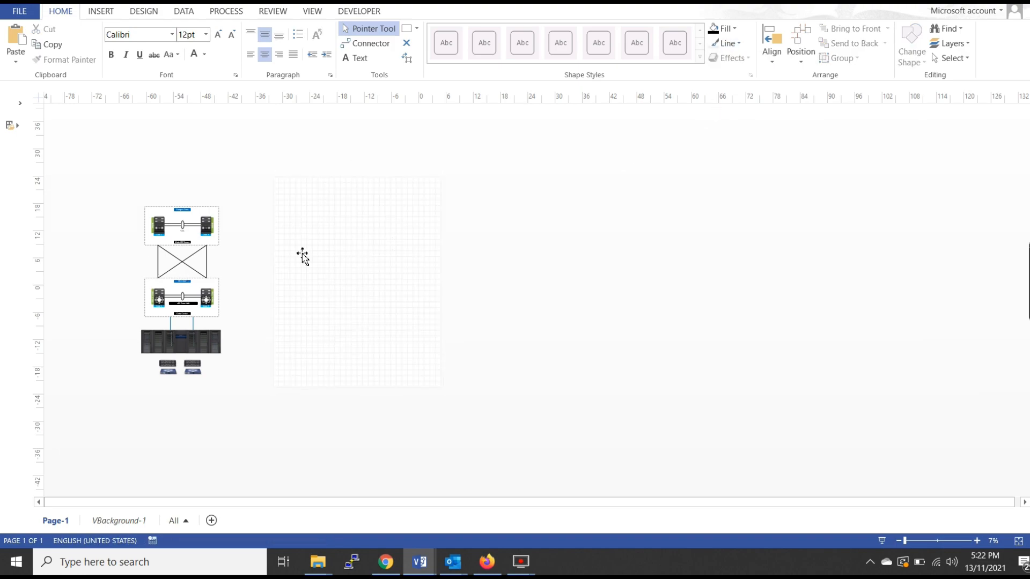
# Try to move the network diagram onto the grid, and undo the move
pyautogui.moveTo(128, 220); pyautogui.dragTo(244, 422)
pyautogui.click(601, 307)
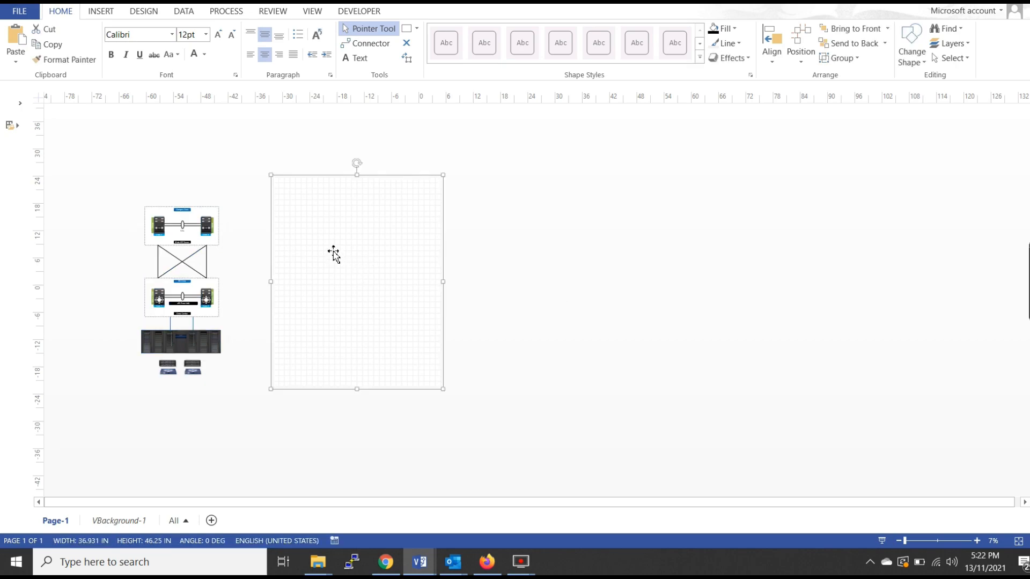
pyautogui.click(333, 257)
pyautogui.moveTo(97, 167); pyautogui.dragTo(249, 427)
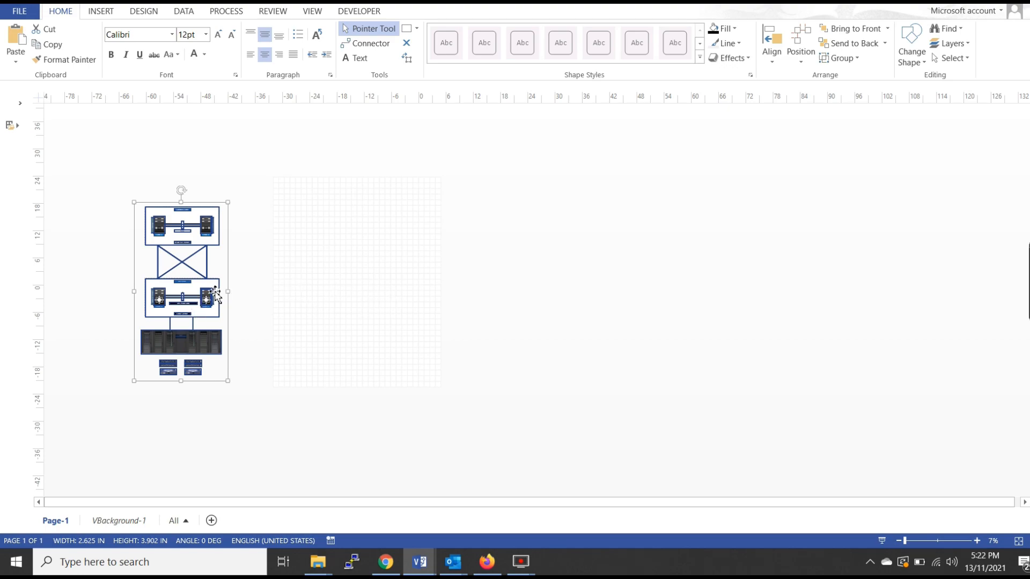
pyautogui.moveTo(207, 303); pyautogui.dragTo(377, 292)
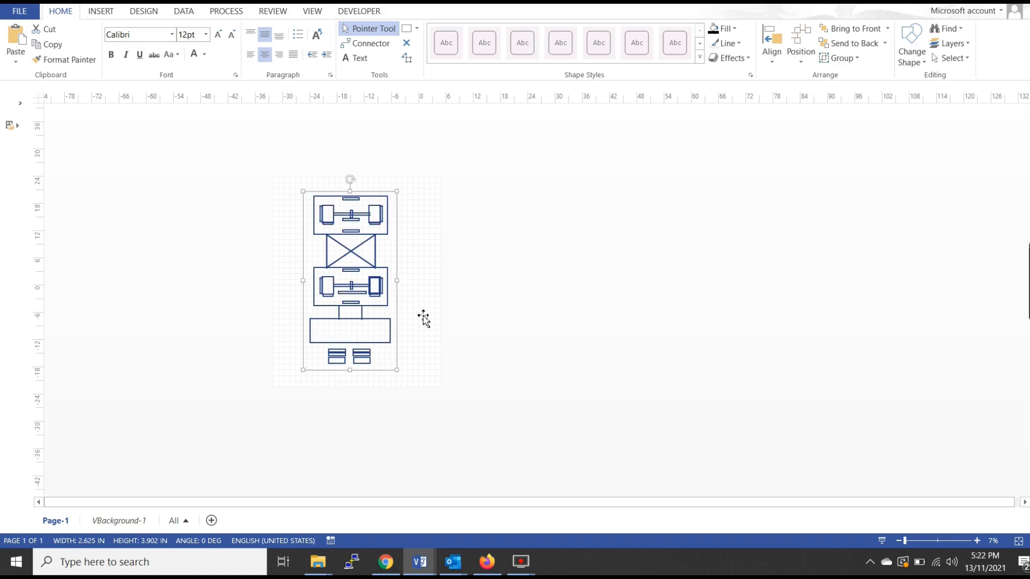
pyautogui.hotkey('ctrl', 'z')
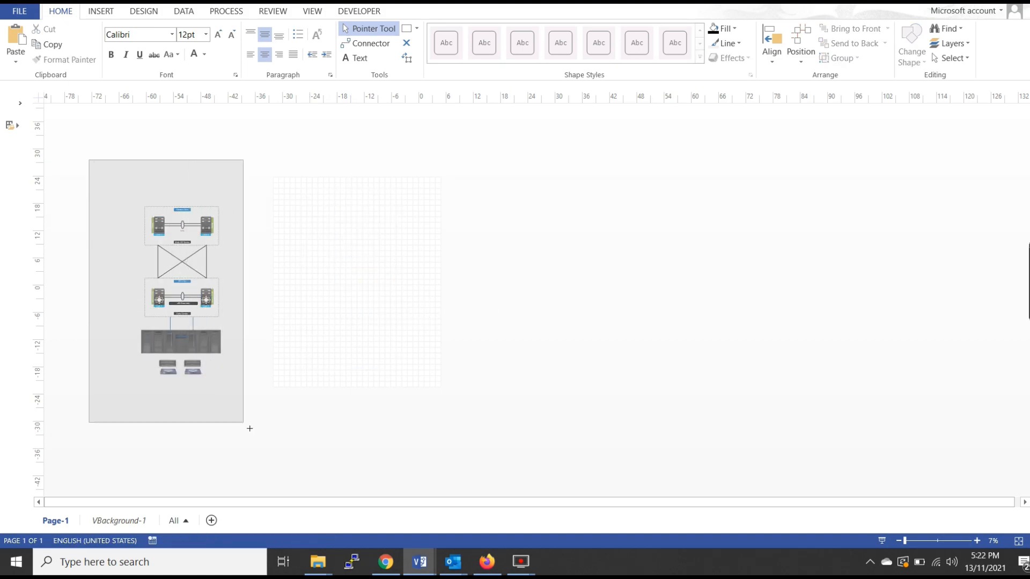
# Bring all the network diagram's shapes to the front of the stacking order
pyautogui.rightClick(214, 232)
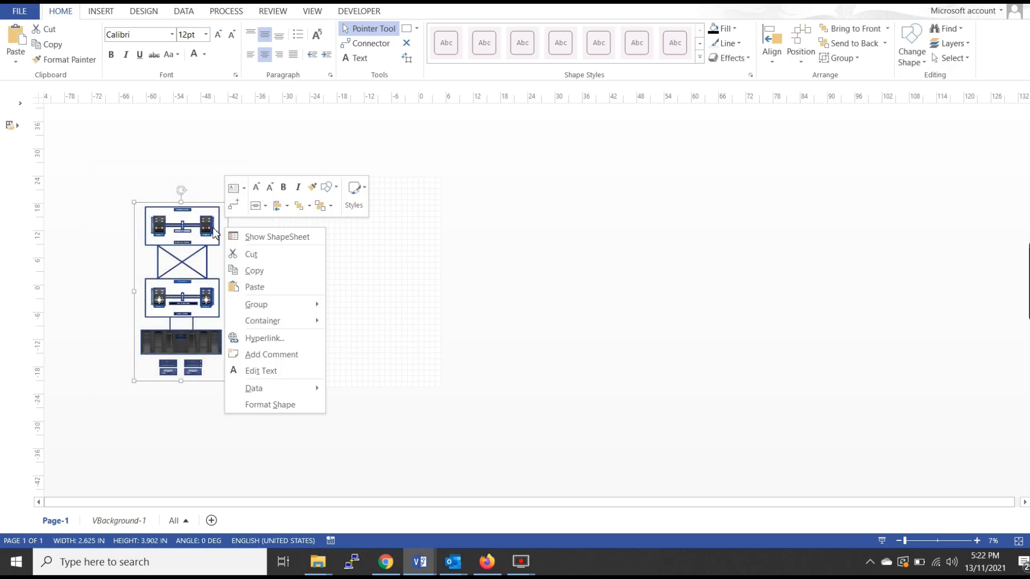
pyautogui.click(299, 207)
pyautogui.click(611, 278)
# Move the whole network diagram onto the grid, roughly centred within it
pyautogui.moveTo(108, 160); pyautogui.dragTo(239, 414)
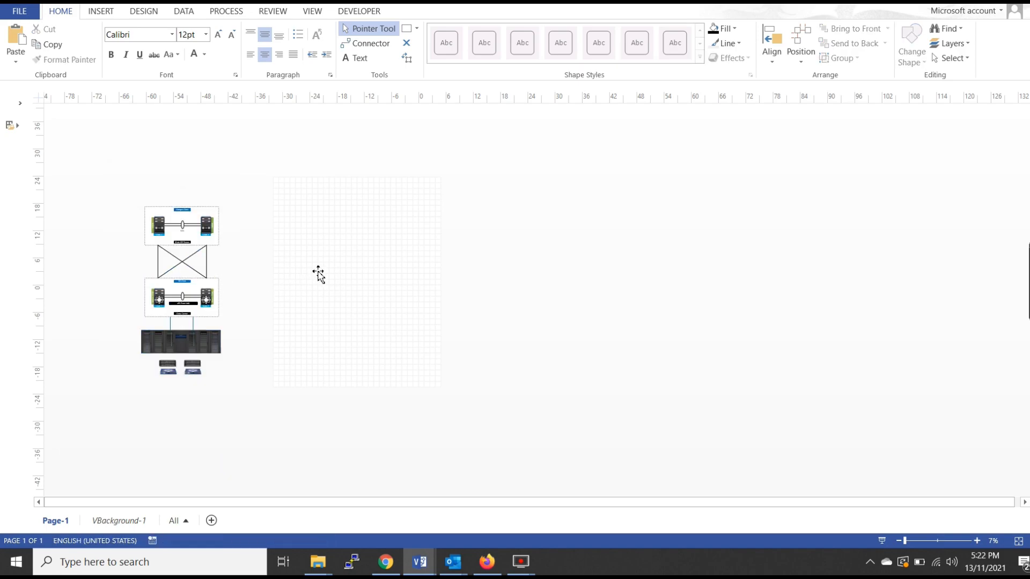
pyautogui.moveTo(99, 175); pyautogui.dragTo(235, 382)
pyautogui.moveTo(190, 292); pyautogui.dragTo(365, 280)
pyautogui.click(536, 293)
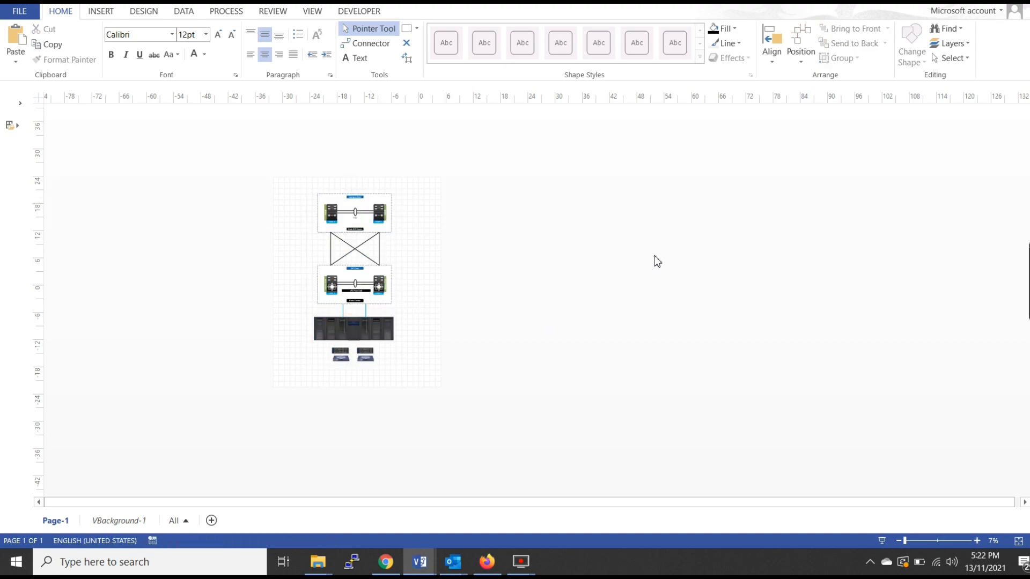
# Fit the page size to the drawing
pyautogui.click(150, 12)
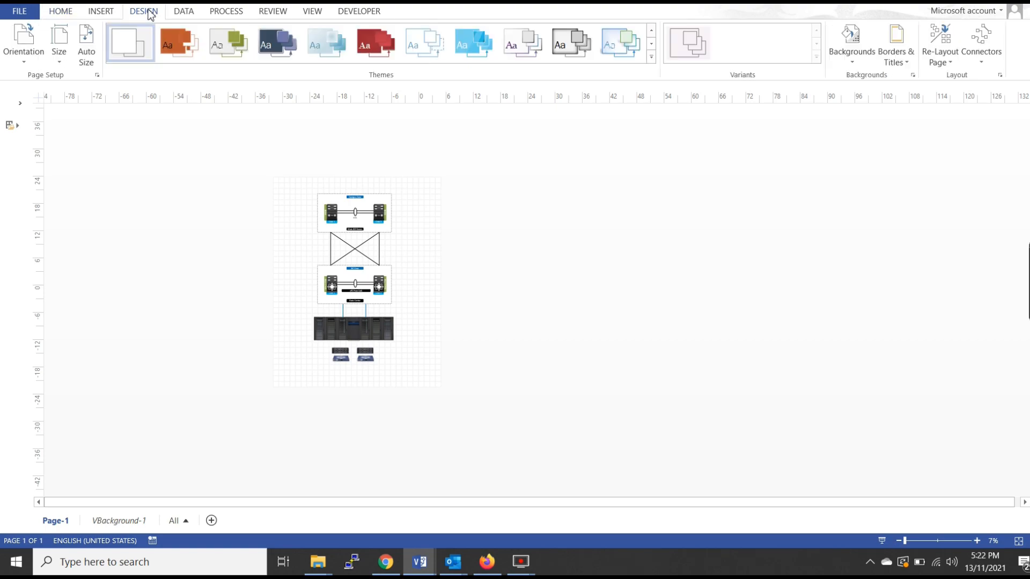
pyautogui.click(59, 43)
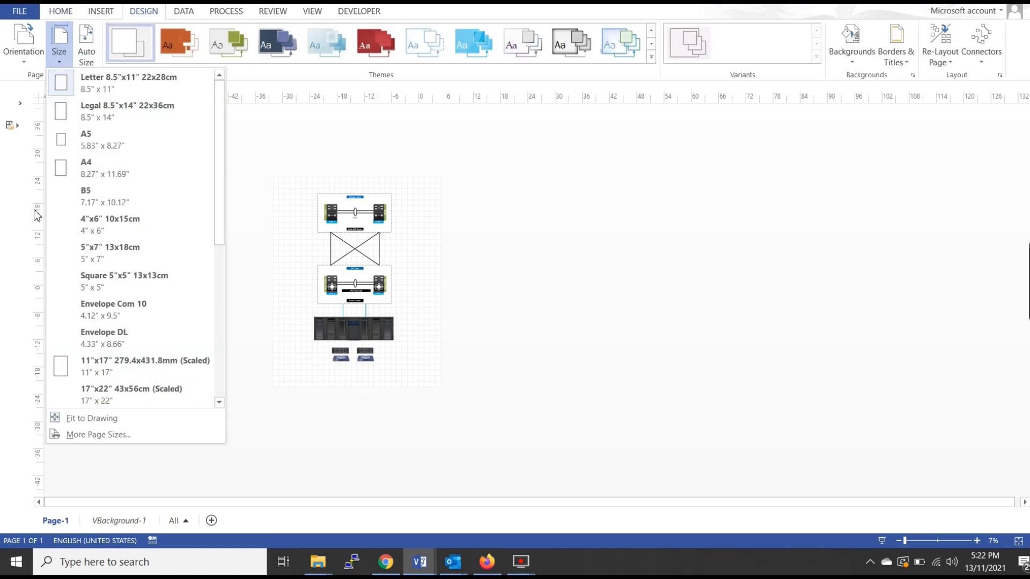
pyautogui.click(78, 420)
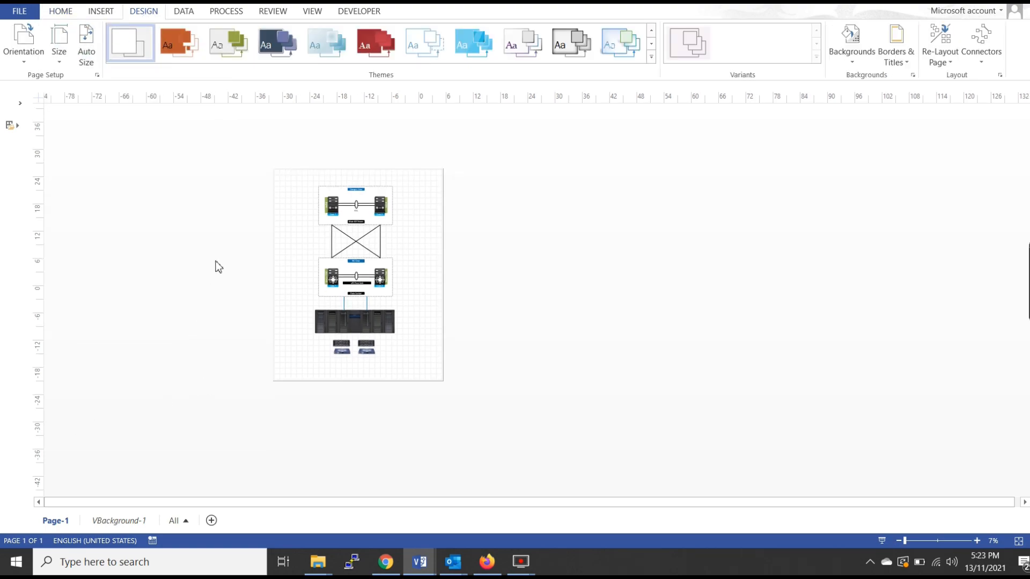
# Examine the fitted page and its grid background from the Campus Core section down to the lower page edge
pyautogui.scroll(1, 219, 266)
pyautogui.scroll(4, 543, 256)
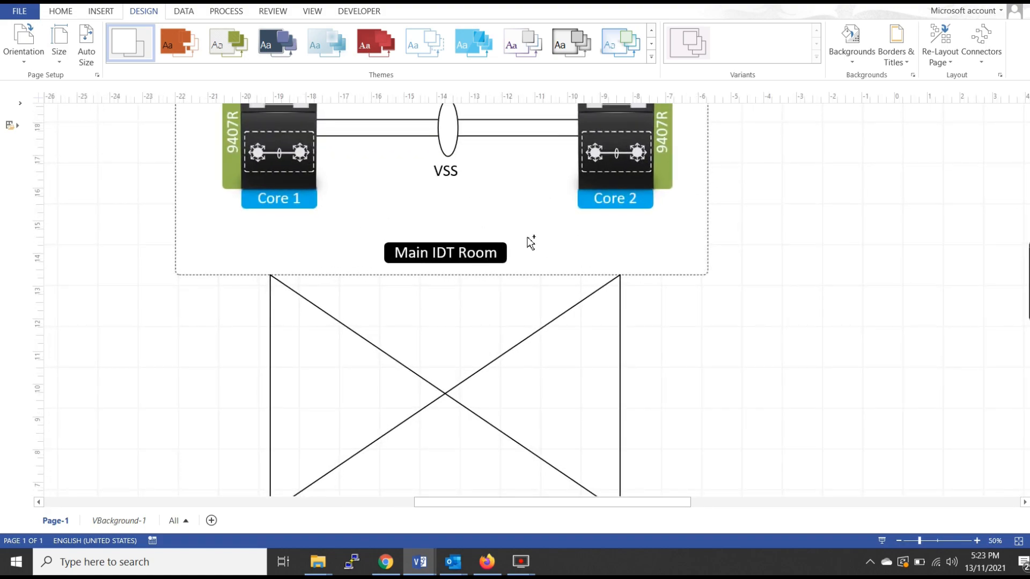
pyautogui.scroll(-3, 586, 239)
pyautogui.scroll(2, 543, 223)
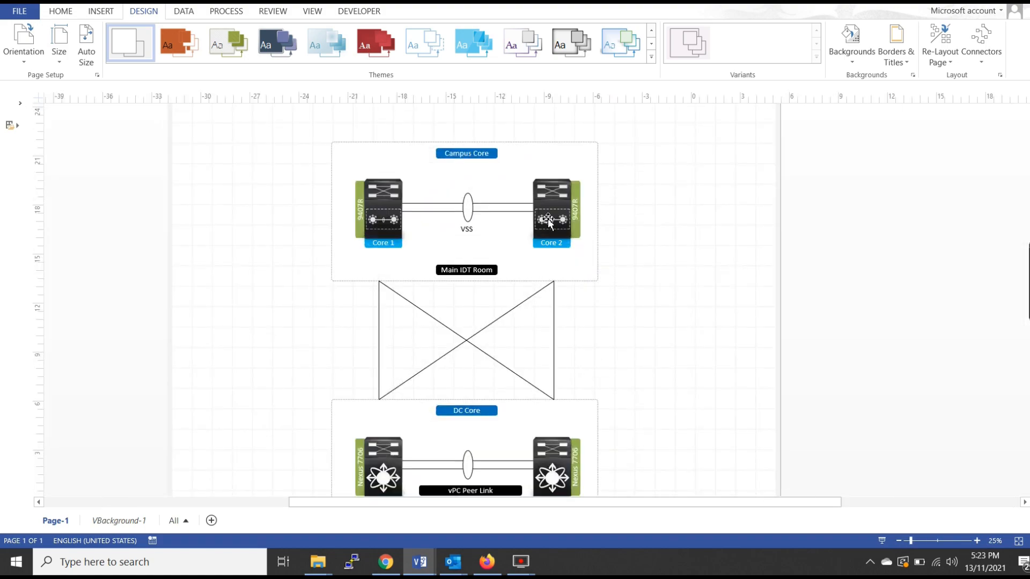
pyautogui.scroll(2, 740, 177)
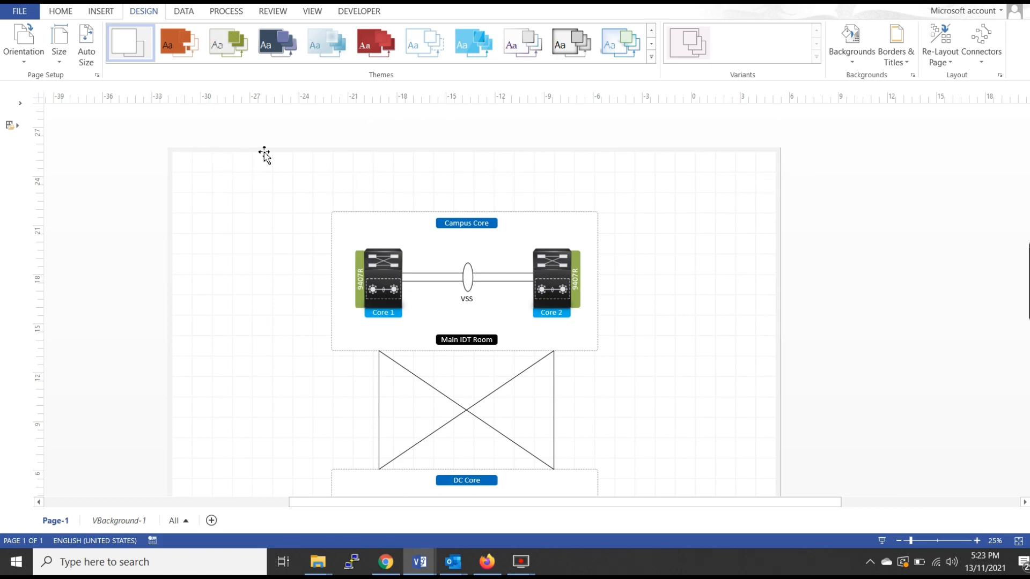
pyautogui.scroll(-15, 338, 255)
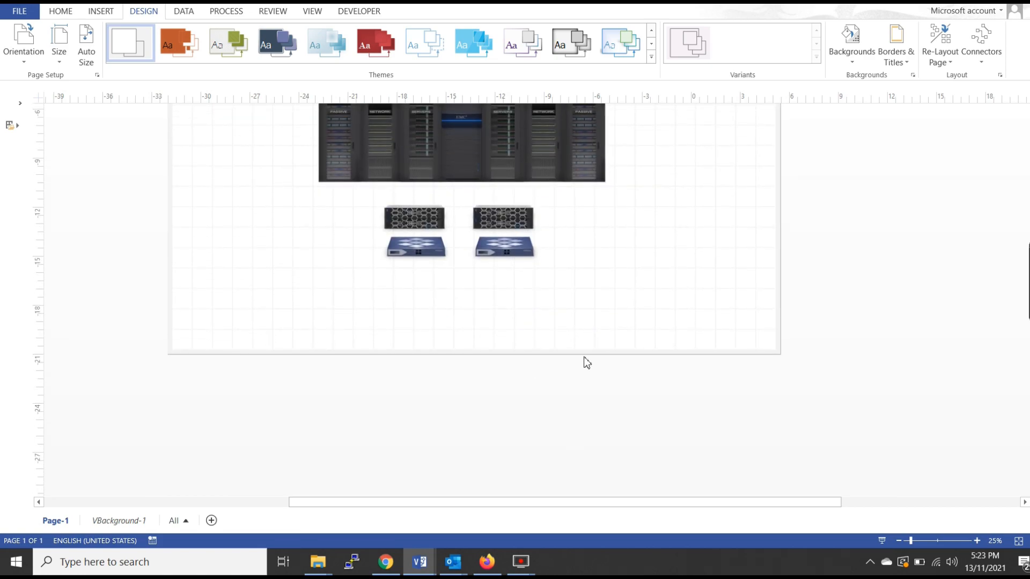
# Inspect the equipment below the racks, the Campus Core container and the whole diagram against the grid background
pyautogui.scroll(3, 587, 363)
pyautogui.scroll(3, 522, 322)
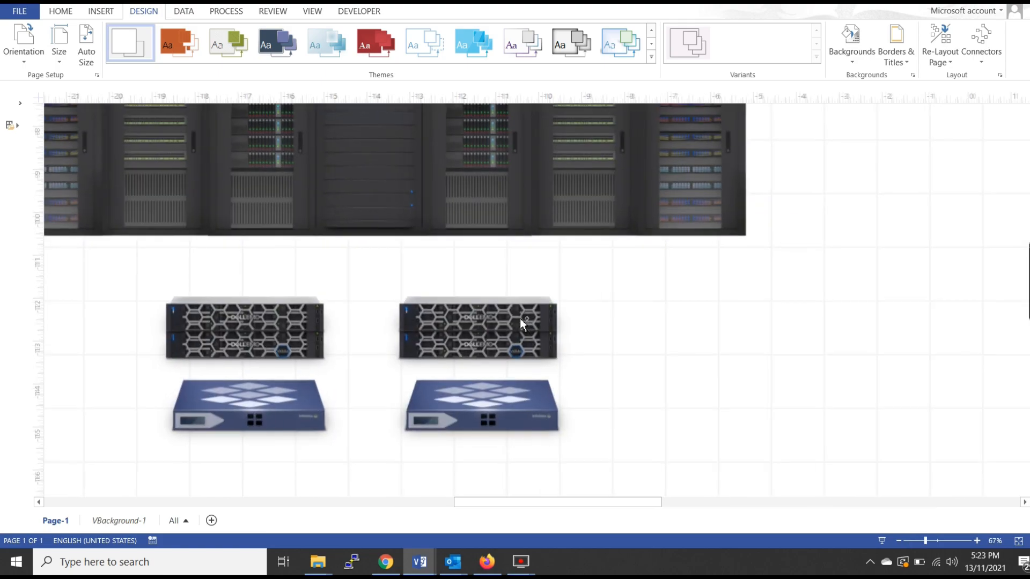
pyautogui.scroll(-3, 377, 242)
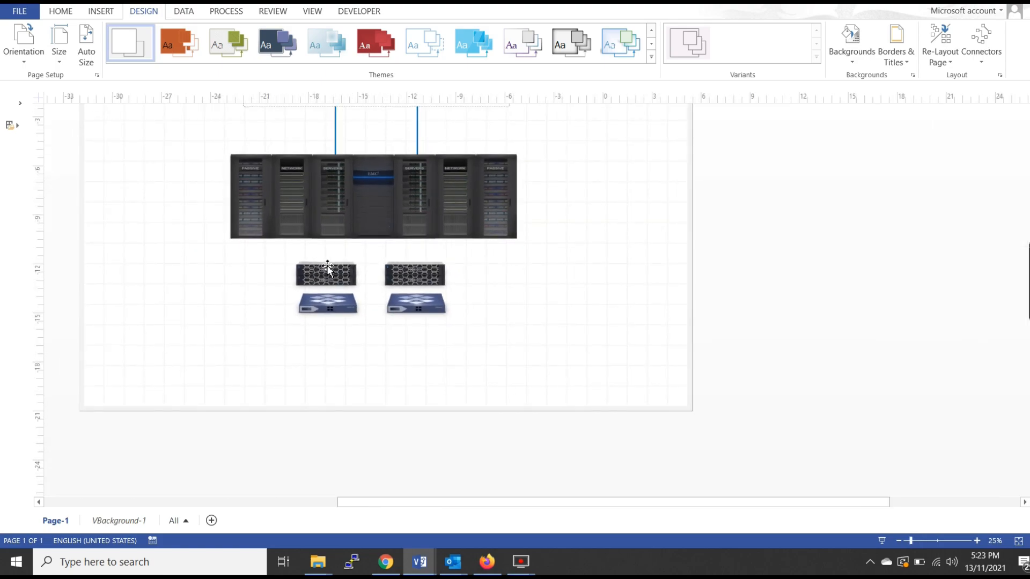
pyautogui.scroll(6, 329, 266)
pyautogui.scroll(7, 356, 355)
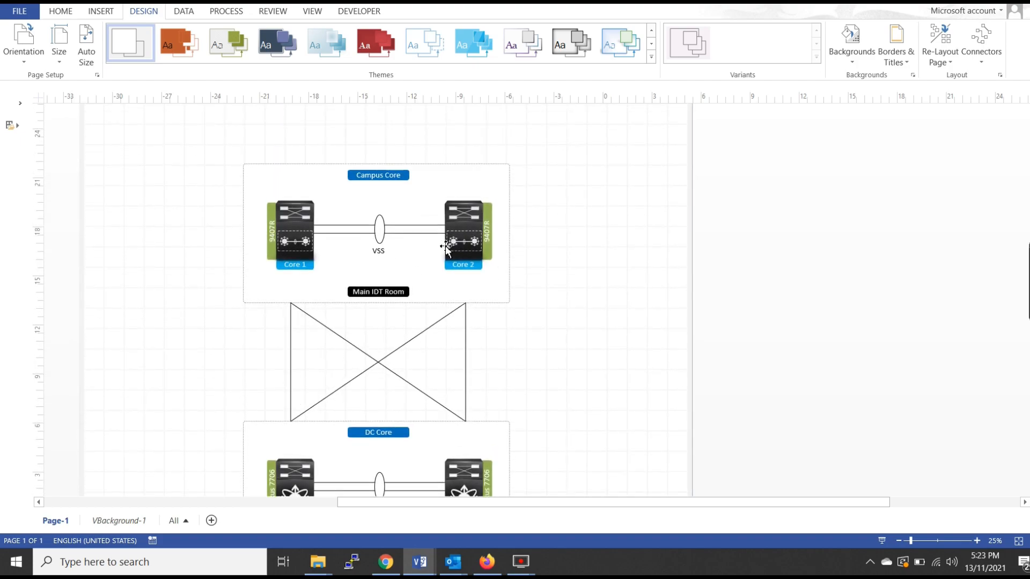
pyautogui.click(463, 175)
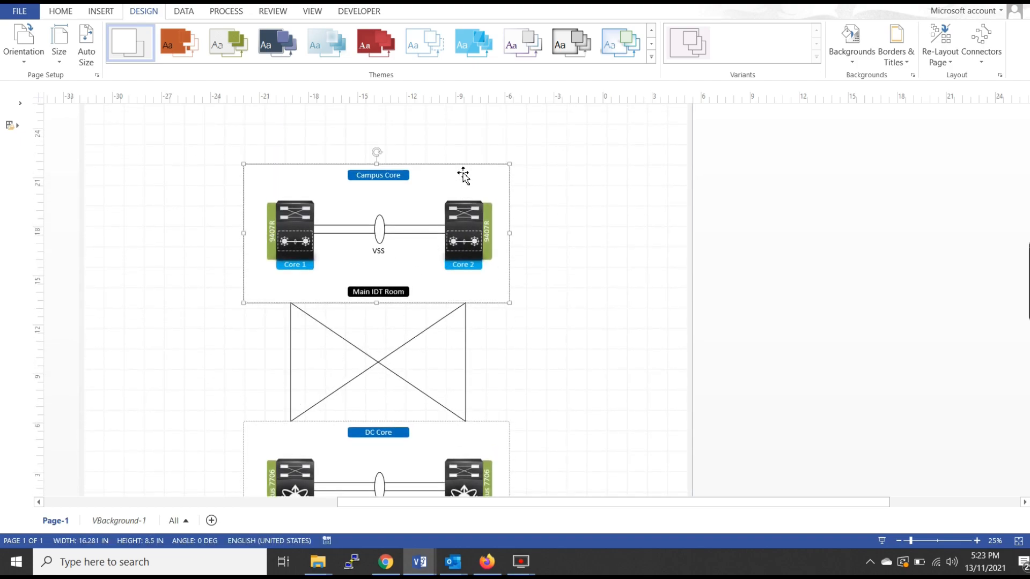
pyautogui.scroll(4, 445, 204)
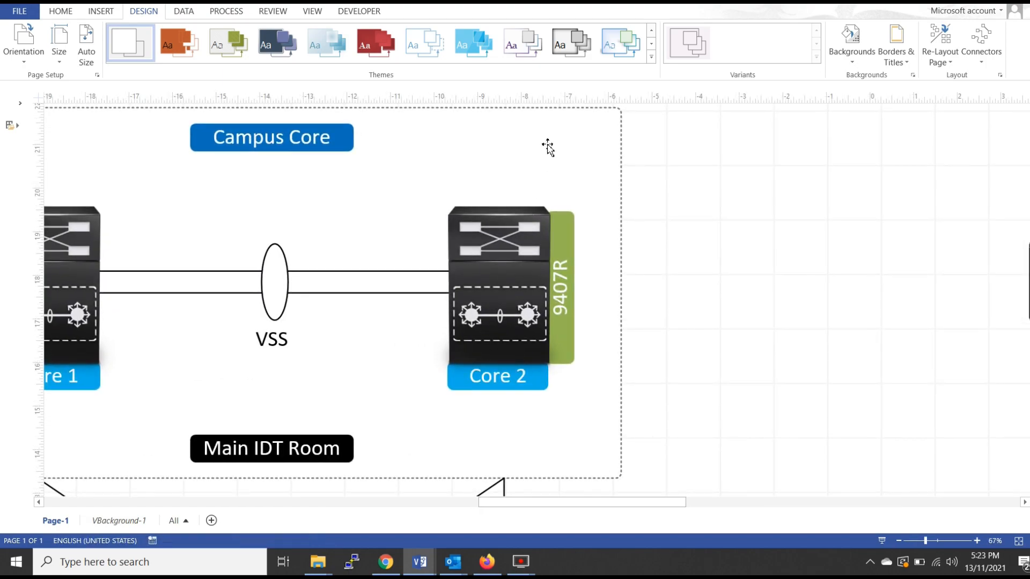
pyautogui.click(563, 175)
pyautogui.scroll(-2, 538, 198)
pyautogui.scroll(2, 537, 188)
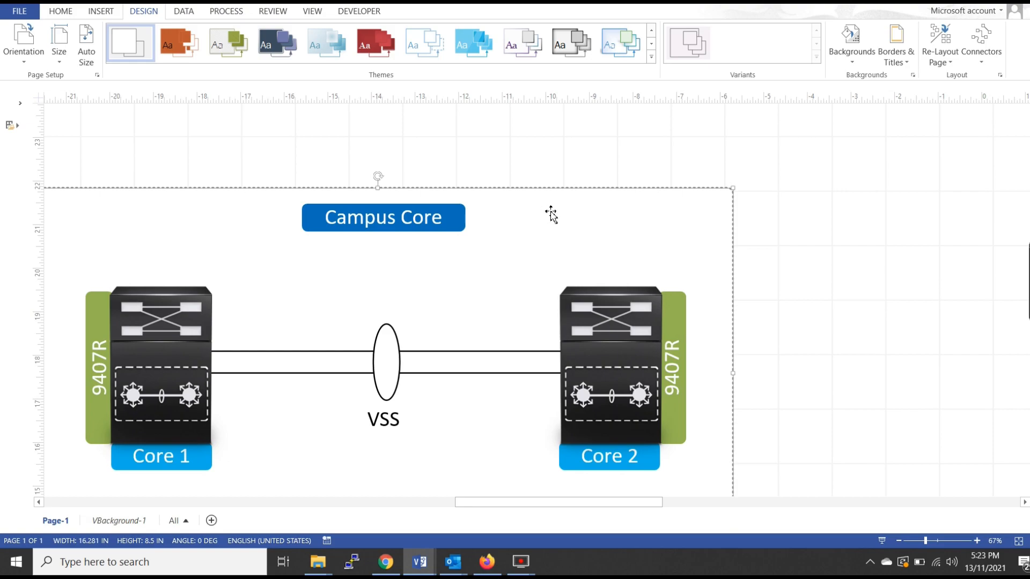
pyautogui.scroll(-2, 515, 236)
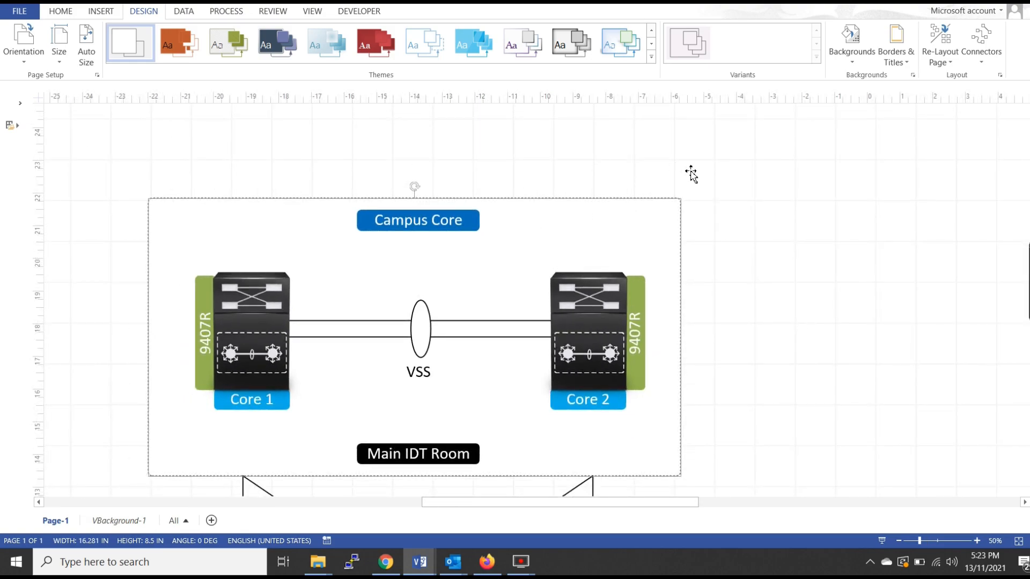
pyautogui.click(621, 222)
pyautogui.click(509, 224)
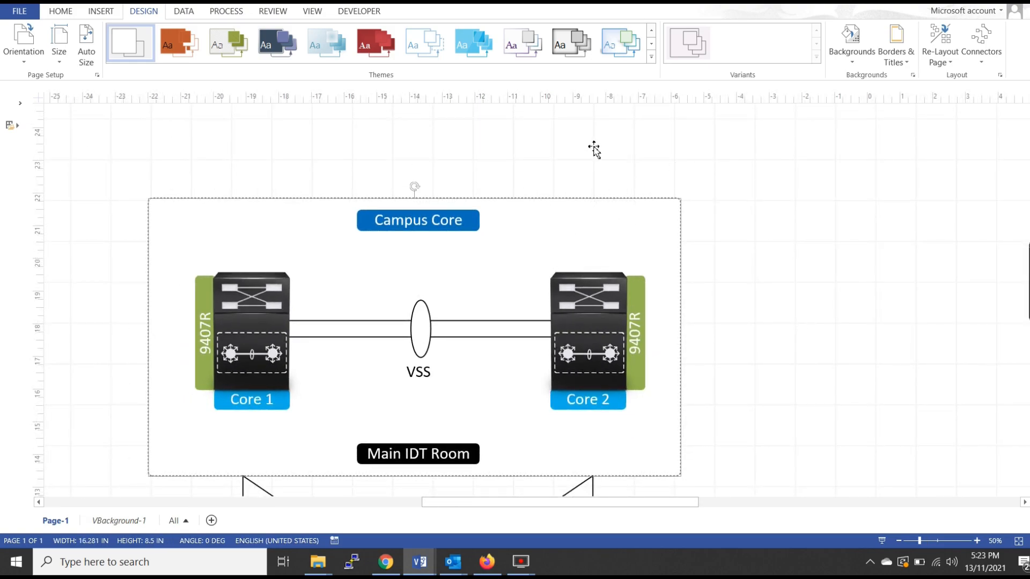
pyautogui.scroll(-5, 407, 175)
pyautogui.click(516, 216)
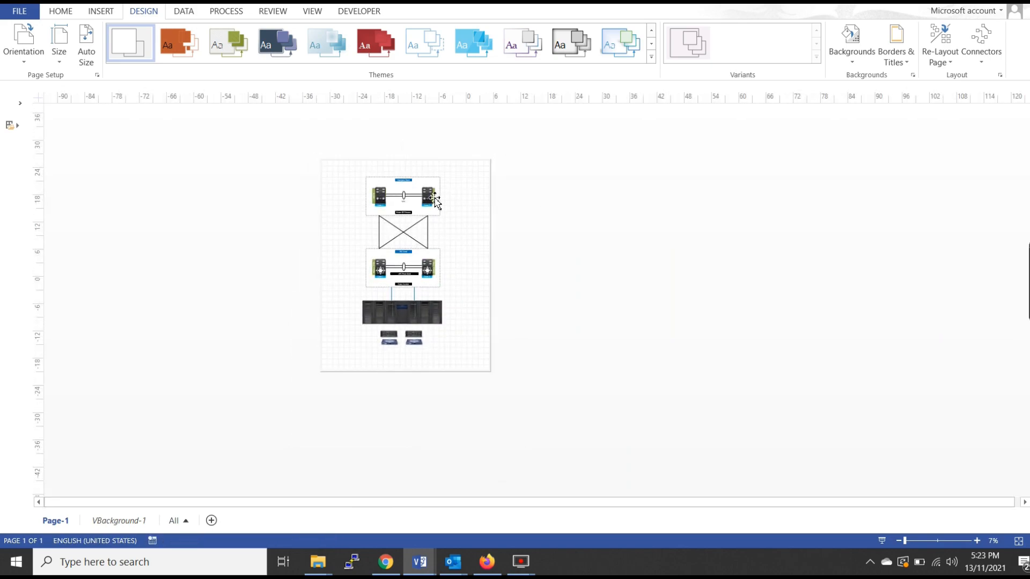
pyautogui.scroll(2, 441, 216)
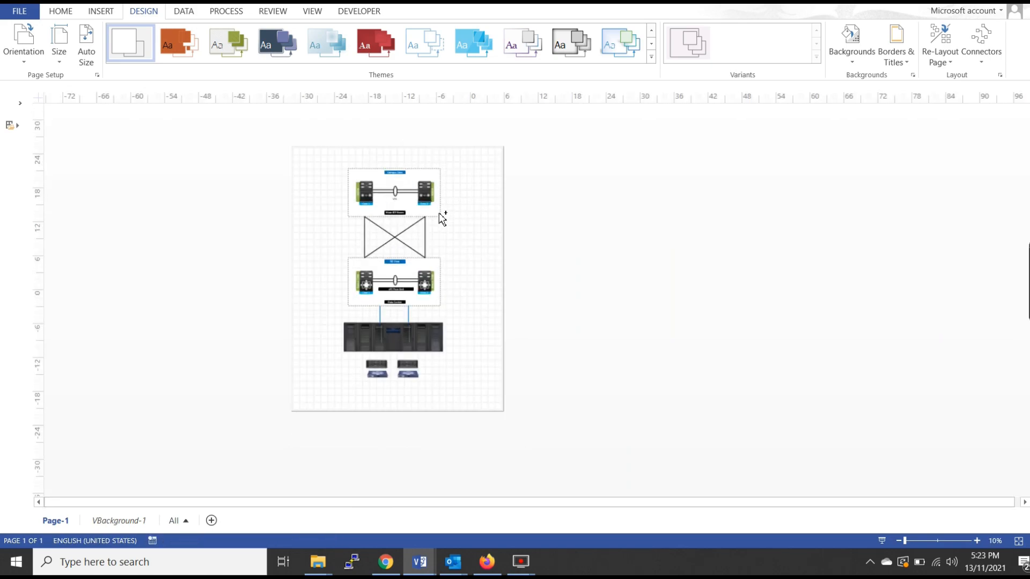
# Try moving the grid background away from the network diagram and undo the move
pyautogui.click(478, 170)
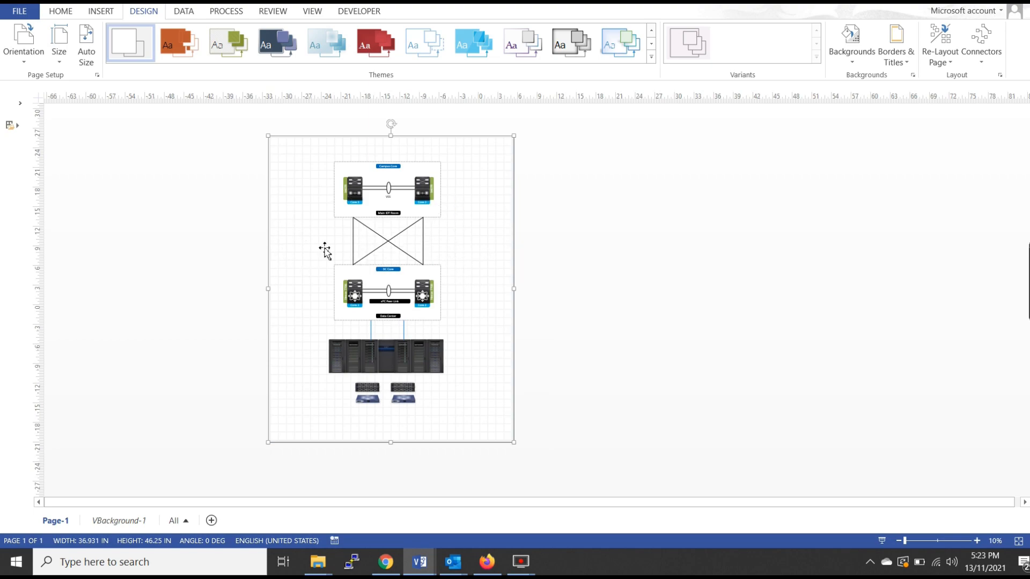
pyautogui.moveTo(495, 212); pyautogui.dragTo(562, 200)
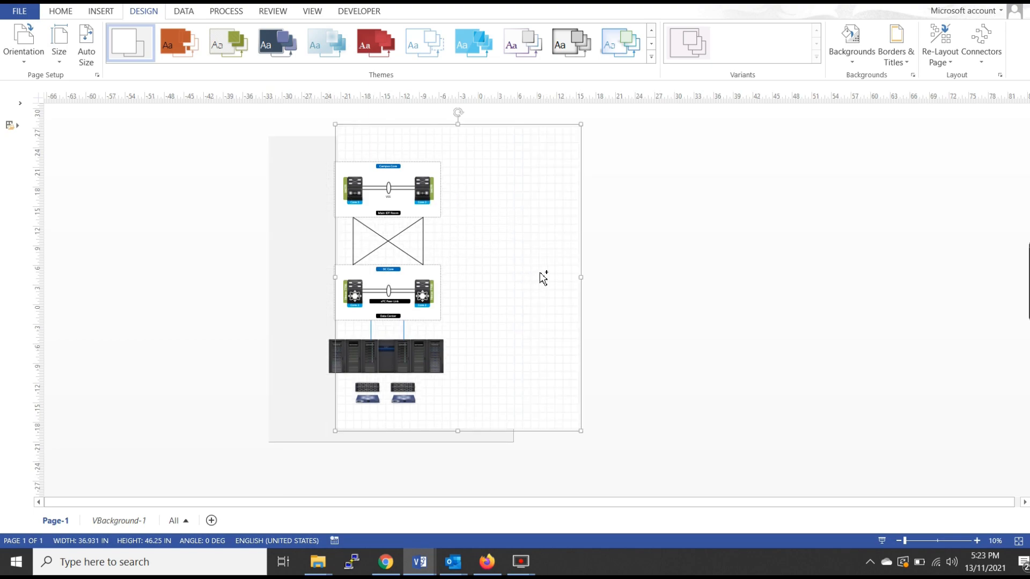
pyautogui.hotkey('ctrl', 'z')
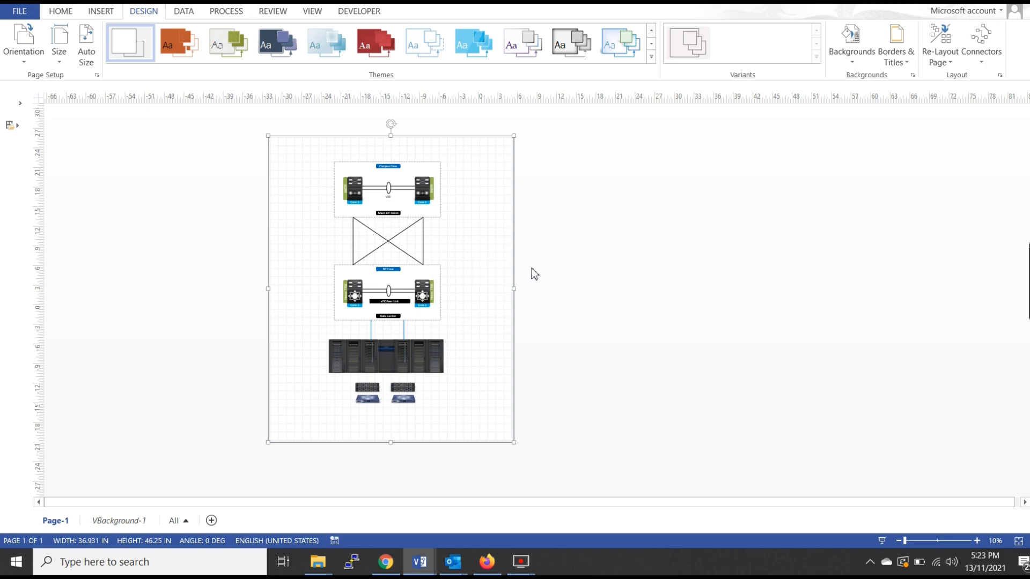
# Assign the grid background to a new layer named BG Grid
pyautogui.click(568, 255)
pyautogui.click(486, 206)
pyautogui.click(68, 13)
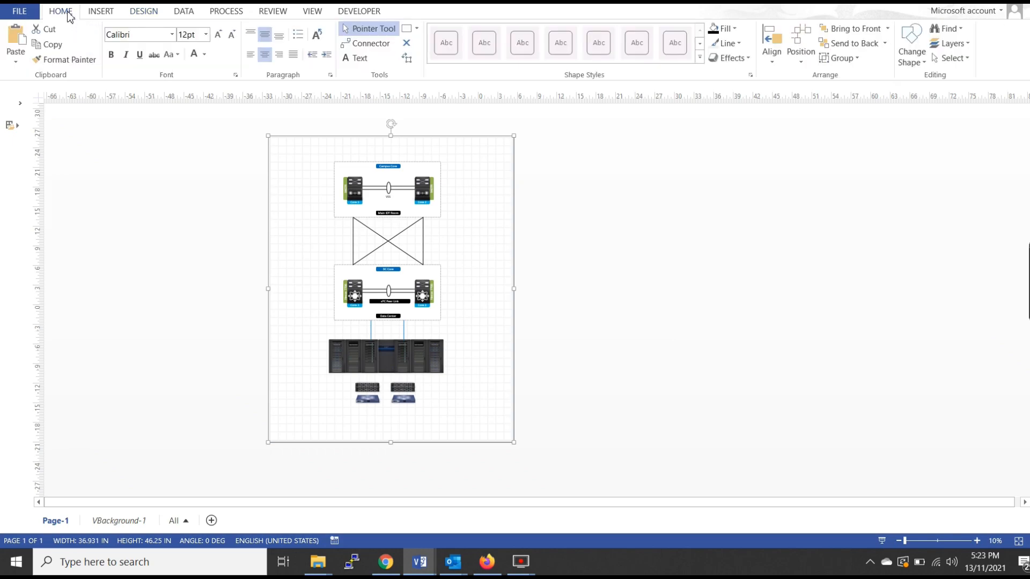
pyautogui.click(953, 44)
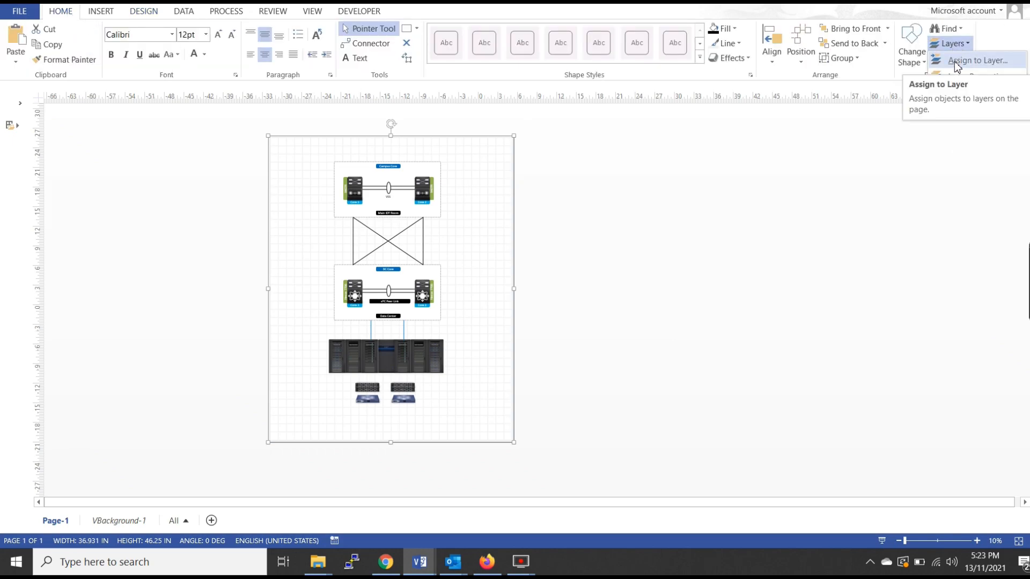
pyautogui.click(955, 63)
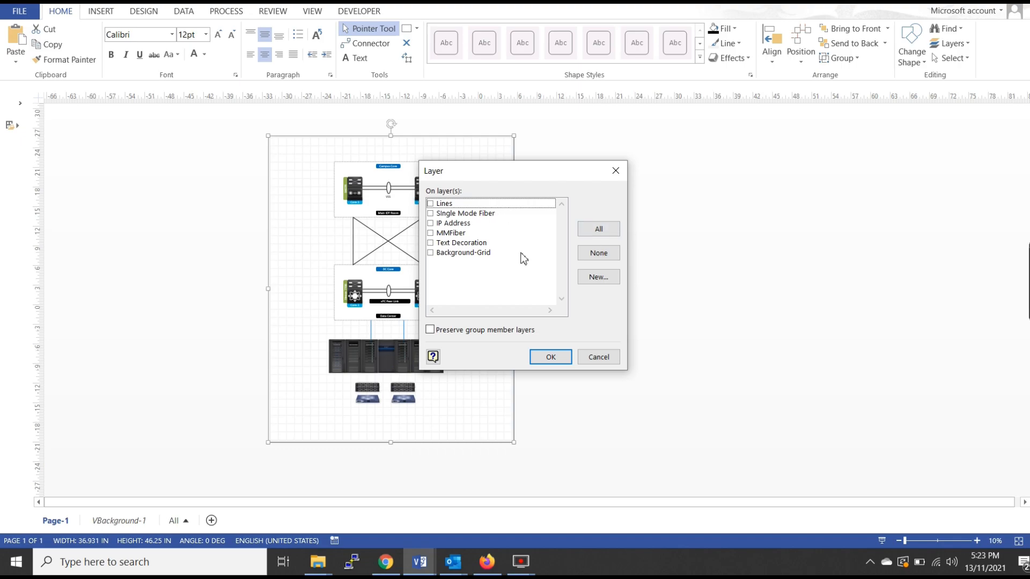
pyautogui.click(600, 277)
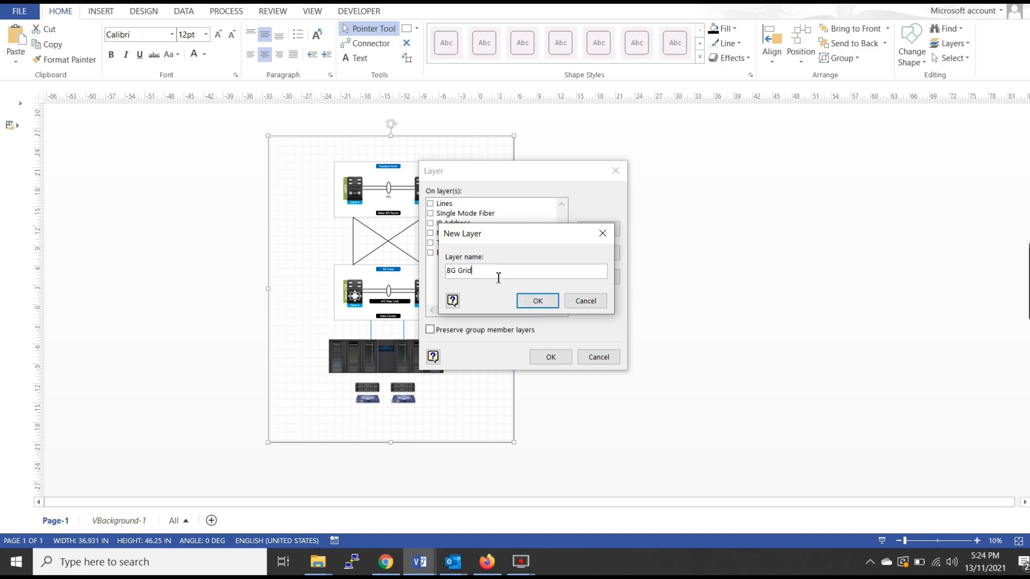
pyautogui.click(537, 303)
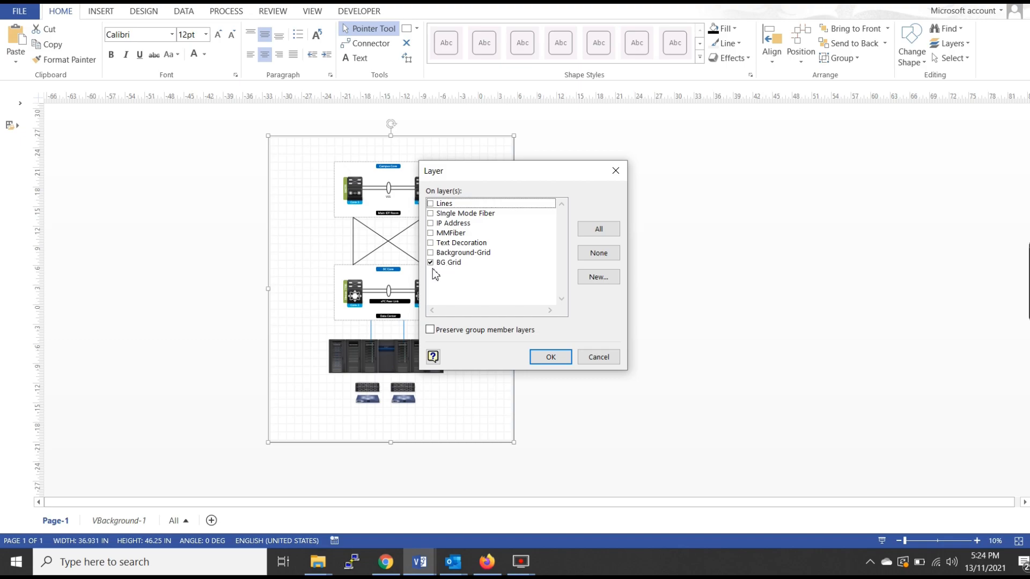
pyautogui.click(548, 359)
pyautogui.click(670, 214)
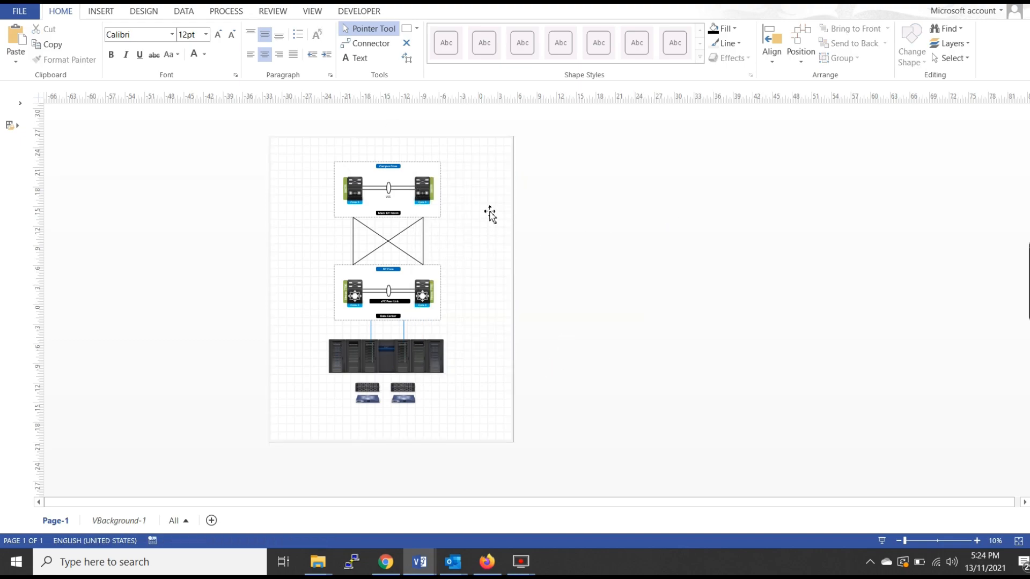
# Lock the BG Grid layer in the layer properties
pyautogui.click(492, 246)
pyautogui.click(667, 198)
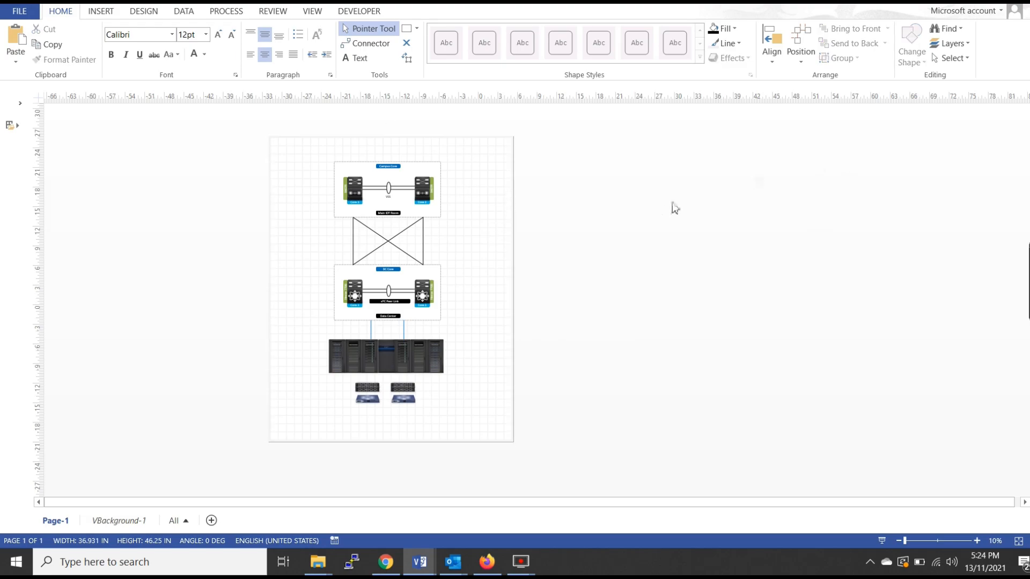
pyautogui.click(950, 43)
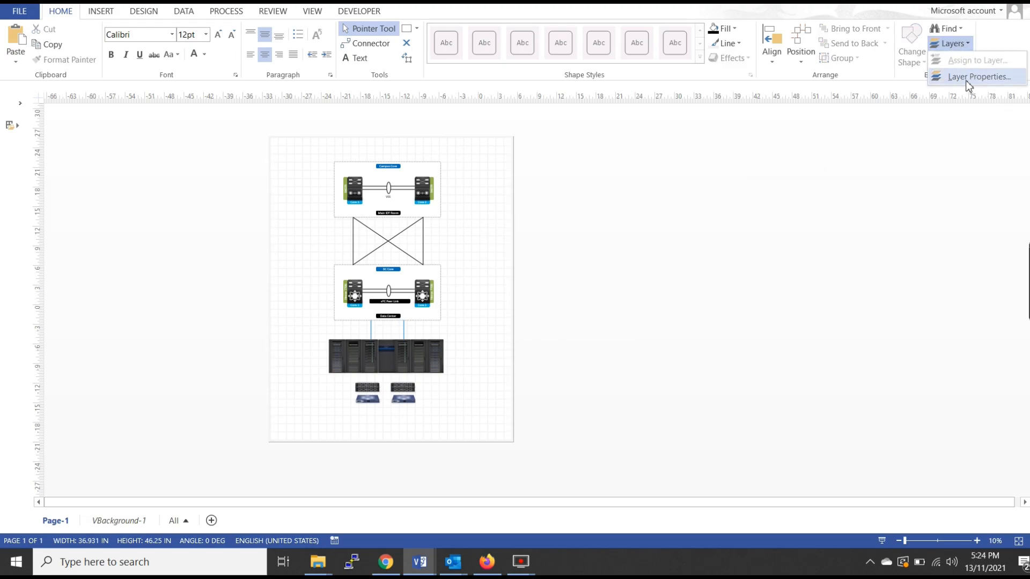
pyautogui.click(967, 78)
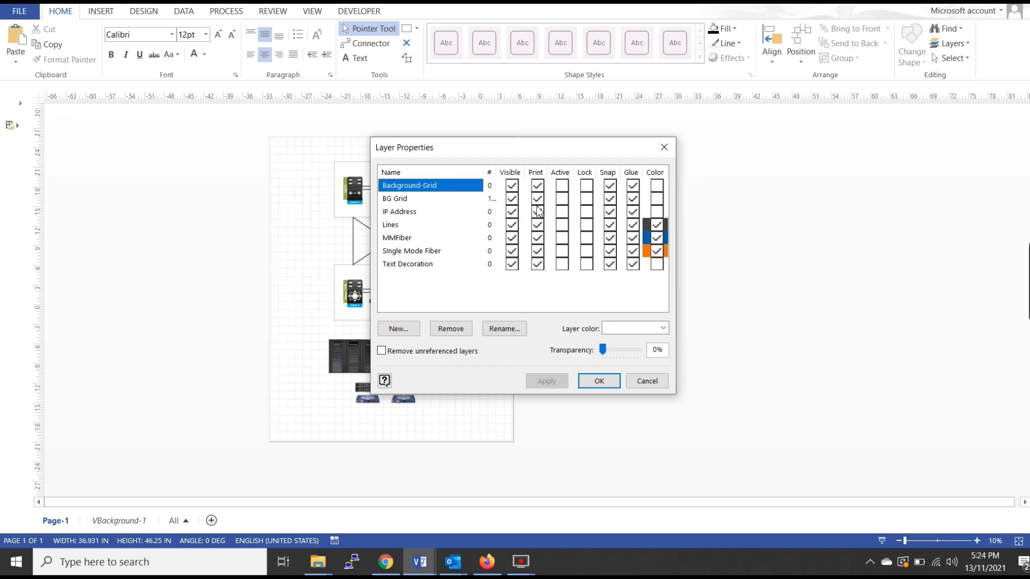
pyautogui.click(399, 200)
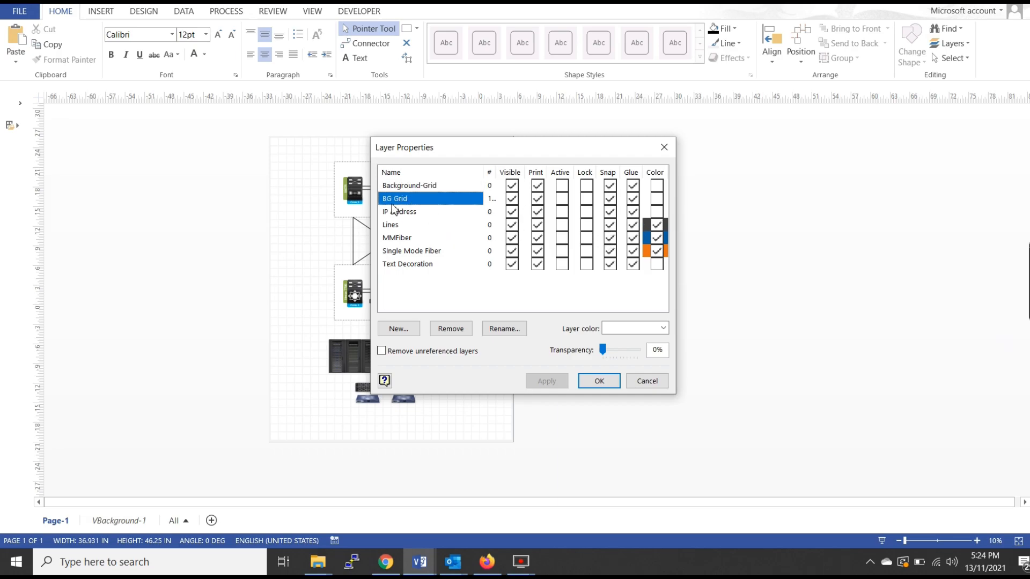
pyautogui.click(585, 199)
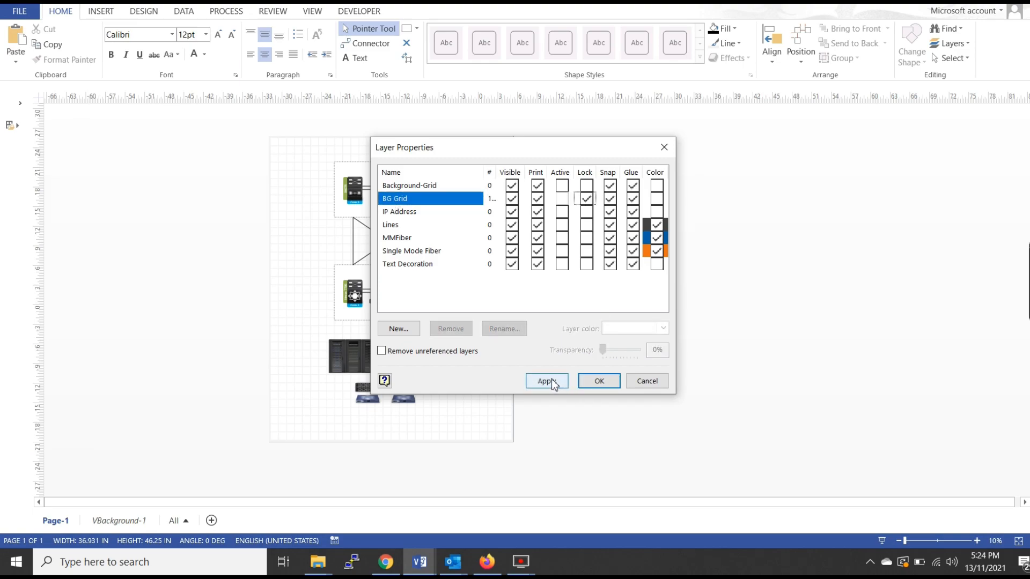
pyautogui.click(599, 381)
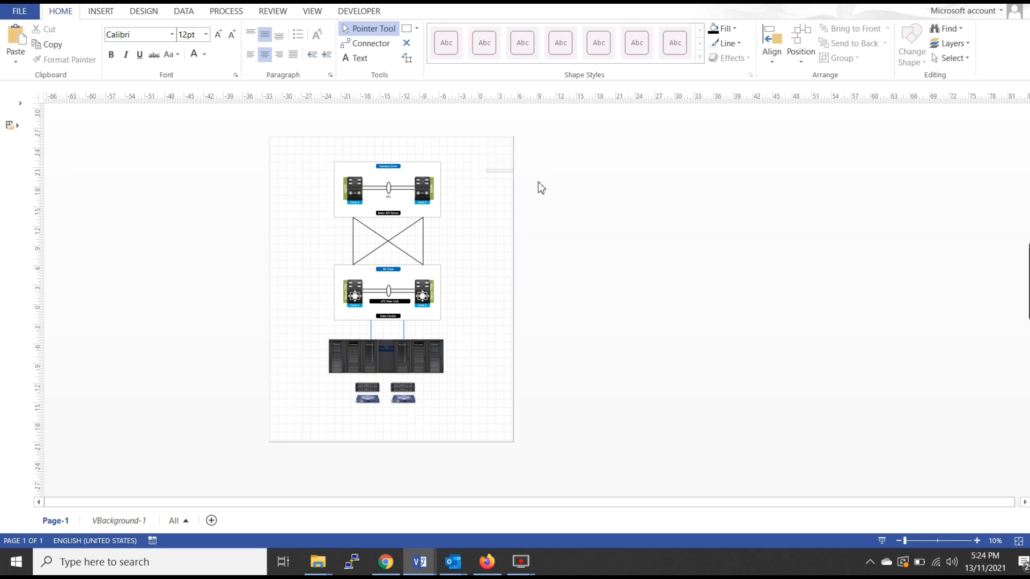
# Test area selection of the diagram over the locked grid, and review the page from the lower equipment up to Campus Core
pyautogui.moveTo(487, 137); pyautogui.dragTo(249, 436)
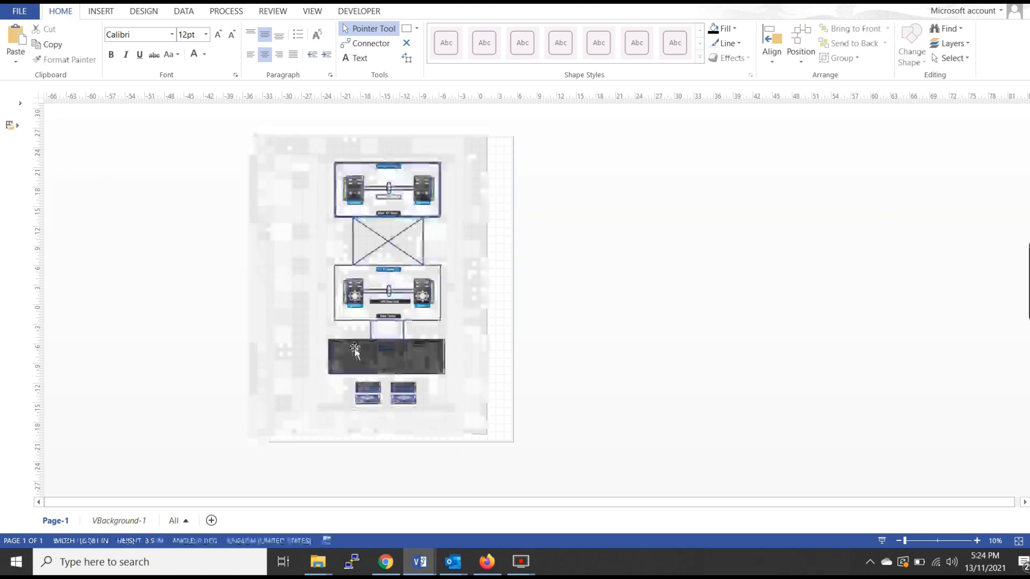
pyautogui.moveTo(372, 325); pyautogui.dragTo(558, 331)
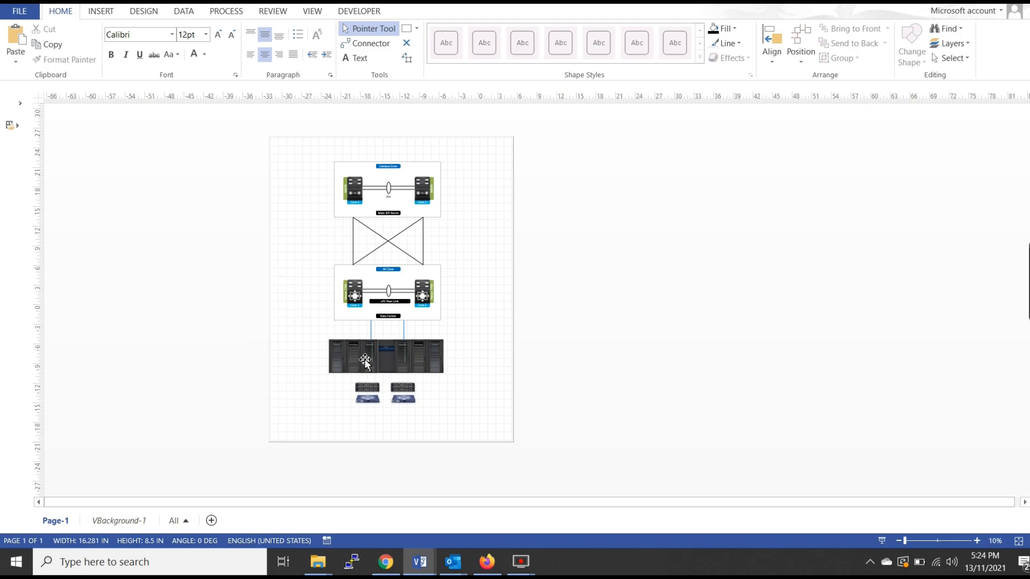
pyautogui.scroll(-2, 370, 336)
pyautogui.scroll(4, 359, 309)
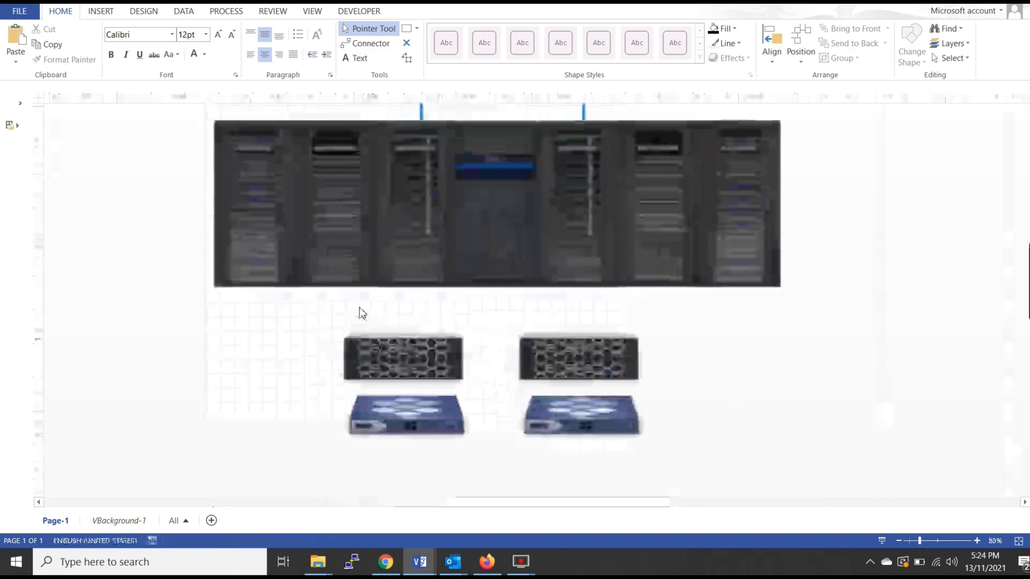
pyautogui.scroll(-4, 374, 276)
pyautogui.scroll(3, 367, 271)
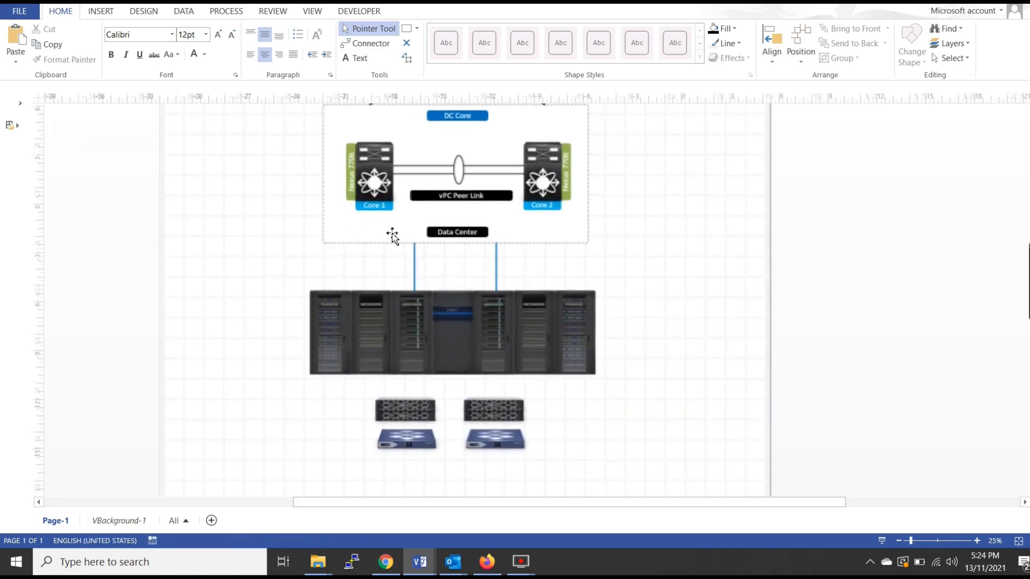
pyautogui.scroll(4, 391, 232)
pyautogui.scroll(3, 436, 265)
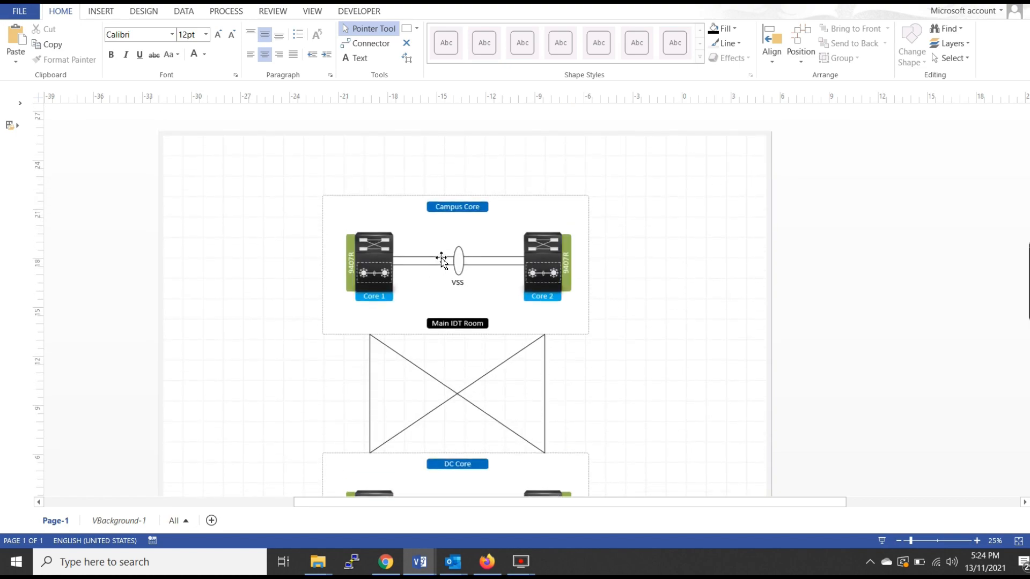
# Set the fill transparency of the Campus Core container to 40%
pyautogui.click(510, 214)
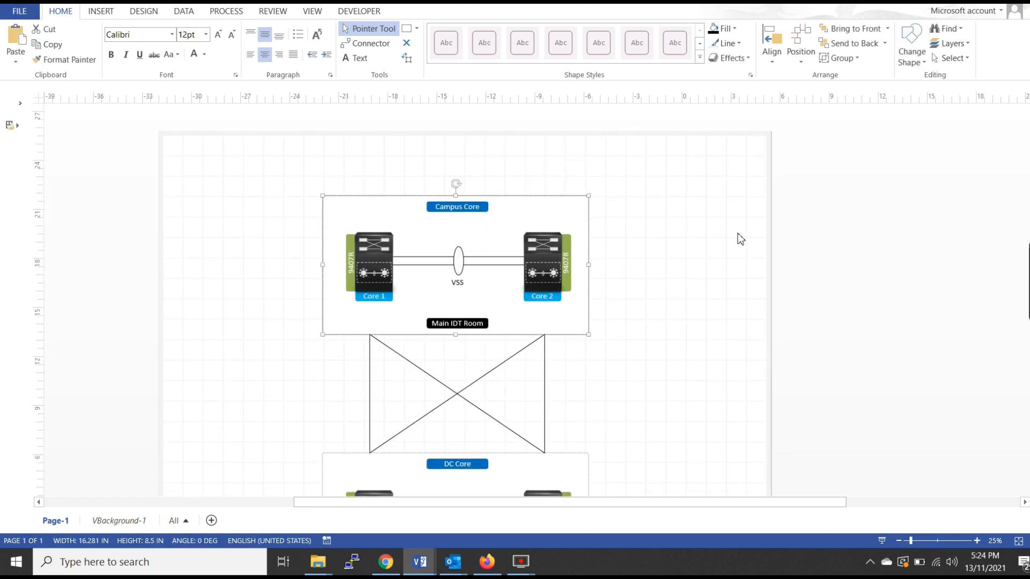
pyautogui.click(532, 214)
pyautogui.scroll(2, 510, 223)
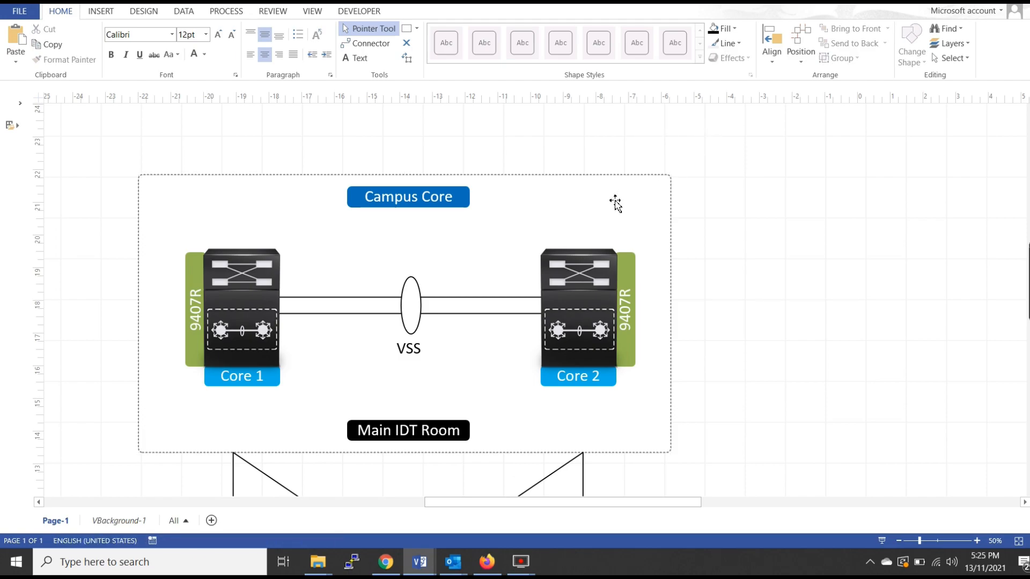
pyautogui.click(729, 43)
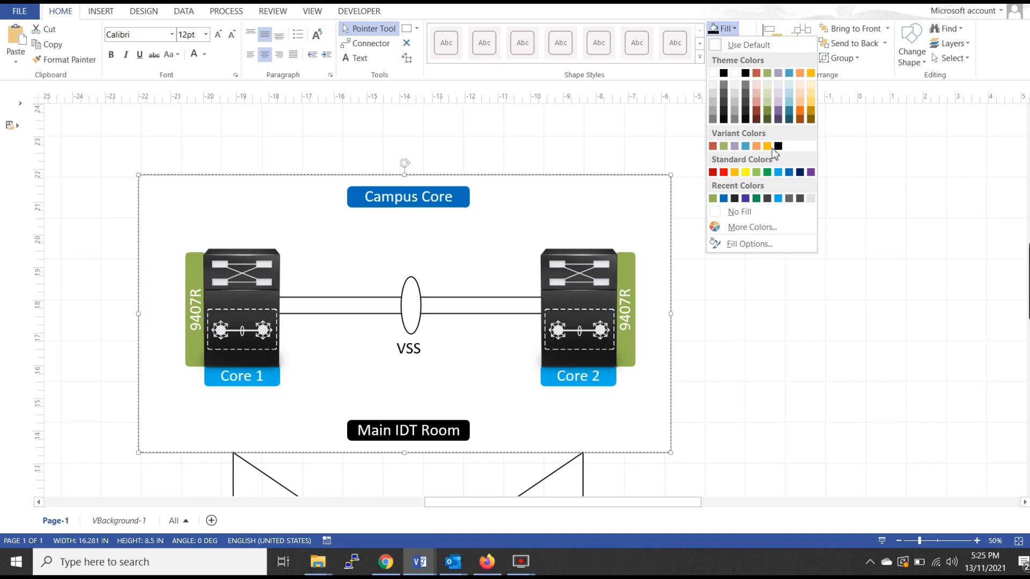
pyautogui.click(770, 245)
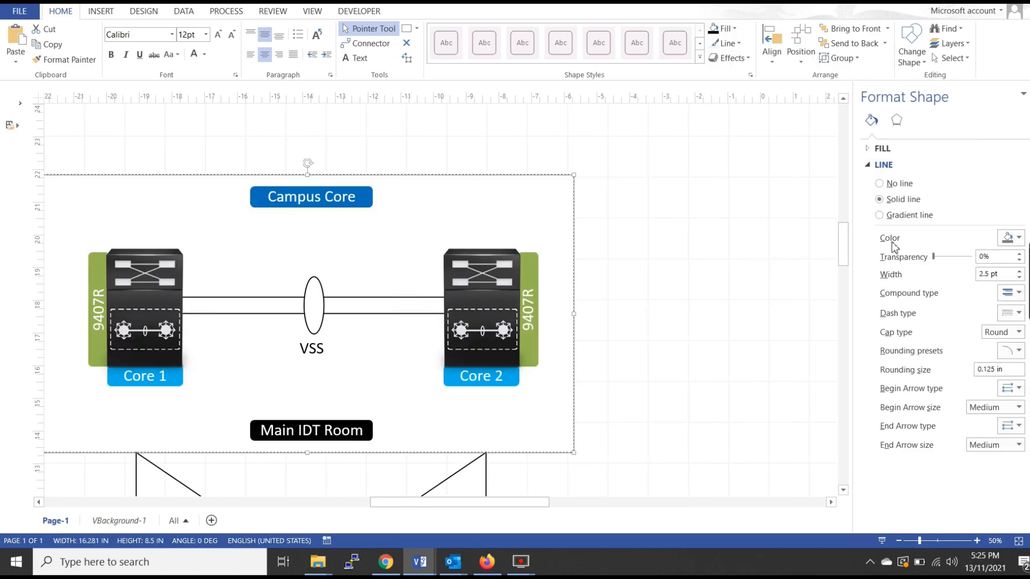
pyautogui.click(870, 165)
pyautogui.click(871, 153)
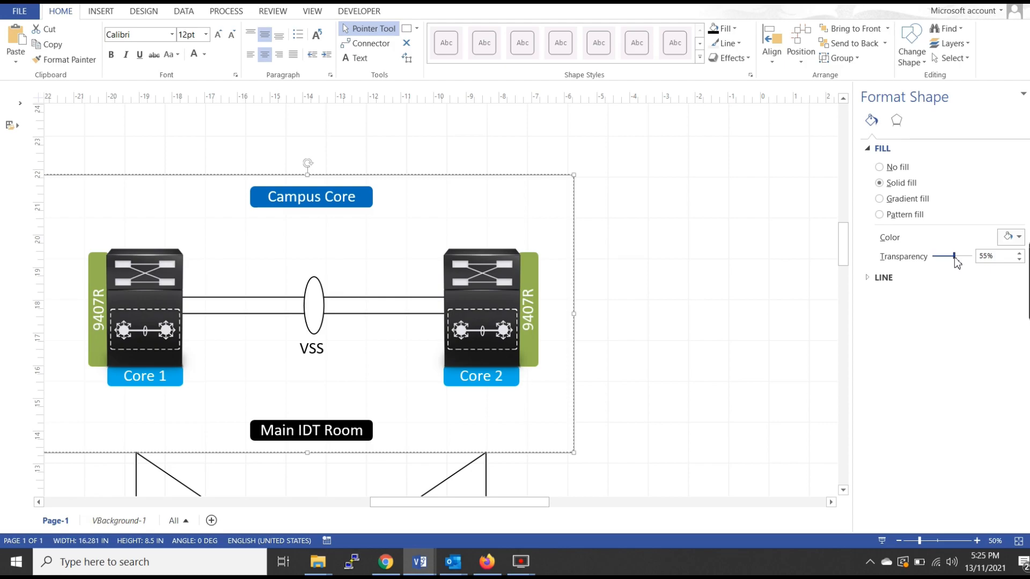
pyautogui.moveTo(955, 261)
pyautogui.mouseDown()
pyautogui.moveTo(974, 262)
pyautogui.moveTo(957, 263)
pyautogui.mouseUp()
pyautogui.doubleClick(991, 256)
pyautogui.write('40')
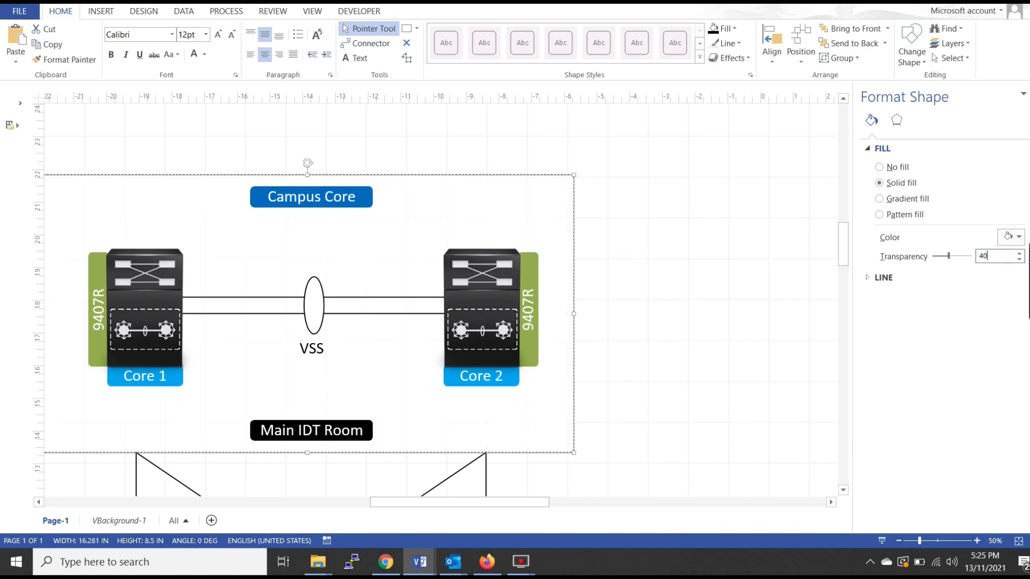
pyautogui.click(731, 254)
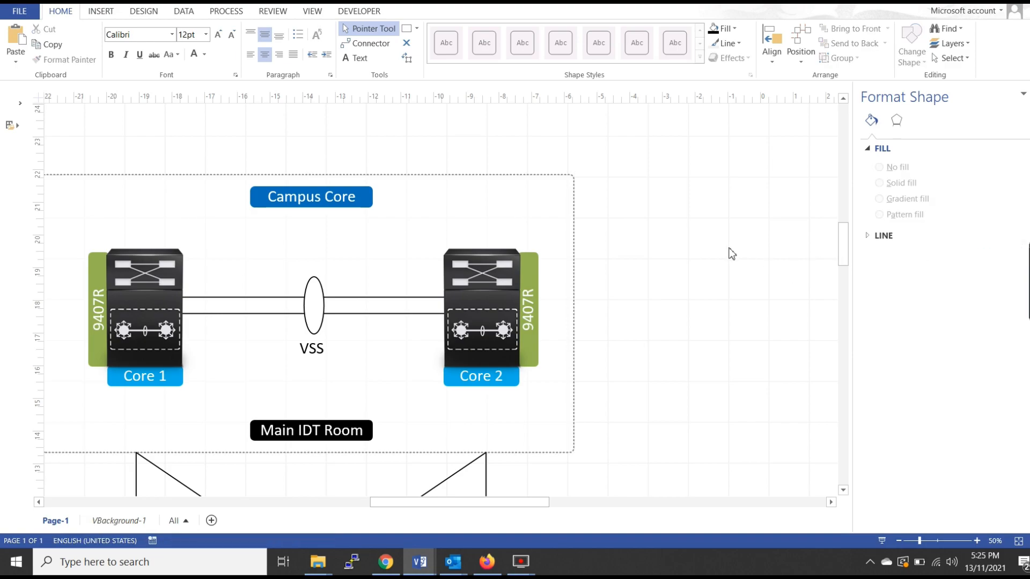
# Fill the Campus Core container with the lightest gray shade of the white theme color
pyautogui.scroll(-2, 671, 208)
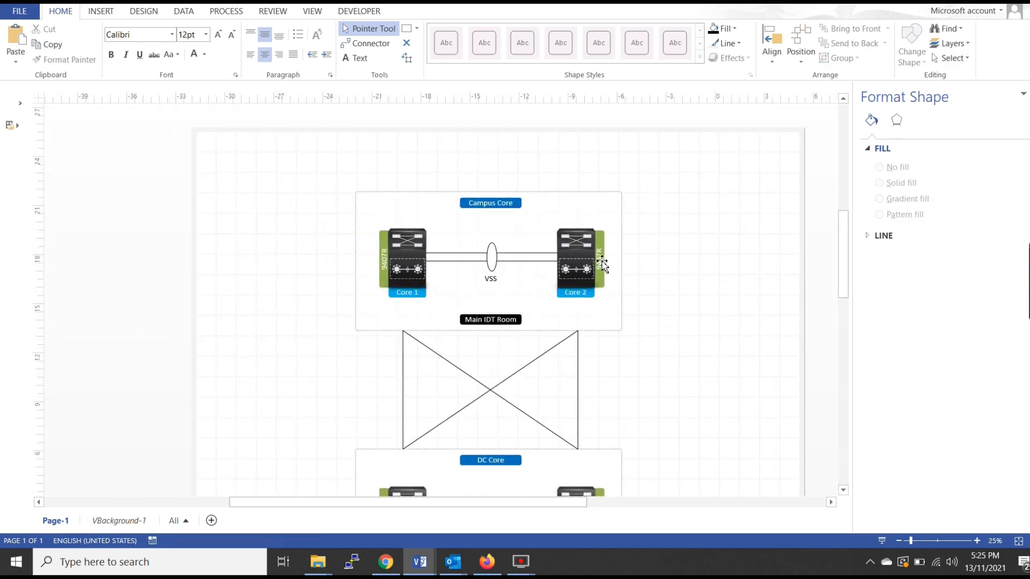
pyautogui.click(585, 211)
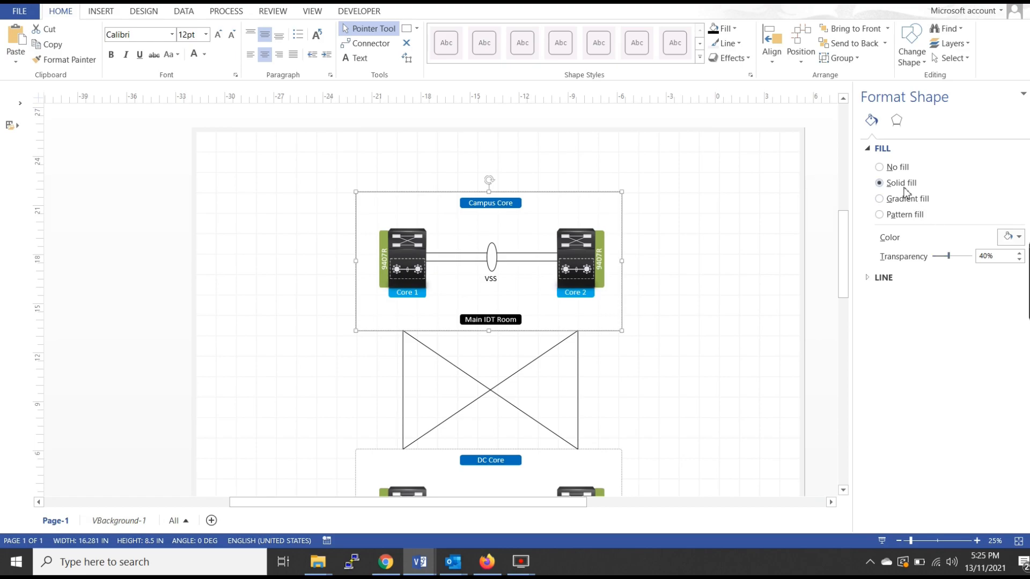
pyautogui.click(1019, 238)
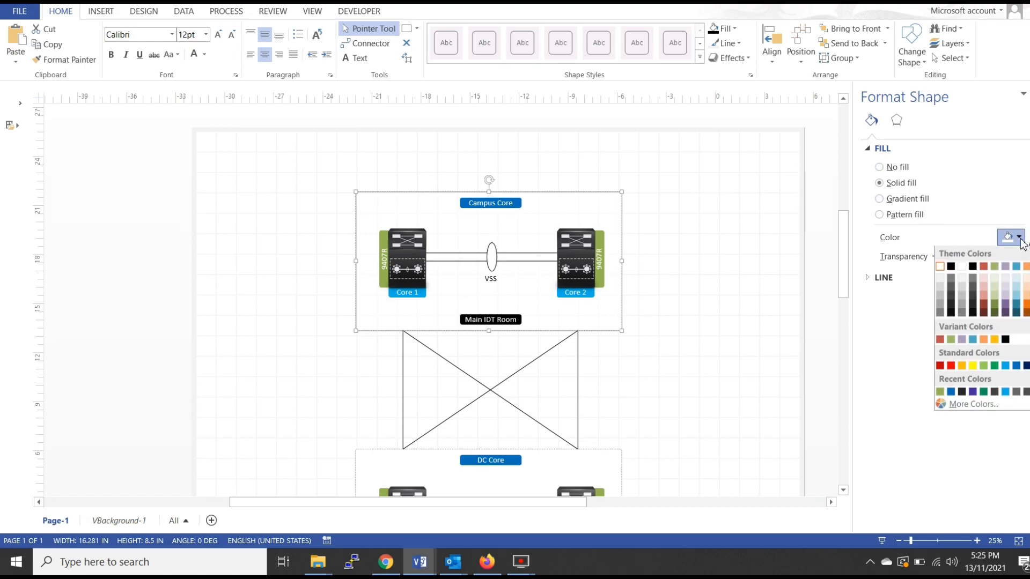
pyautogui.click(939, 281)
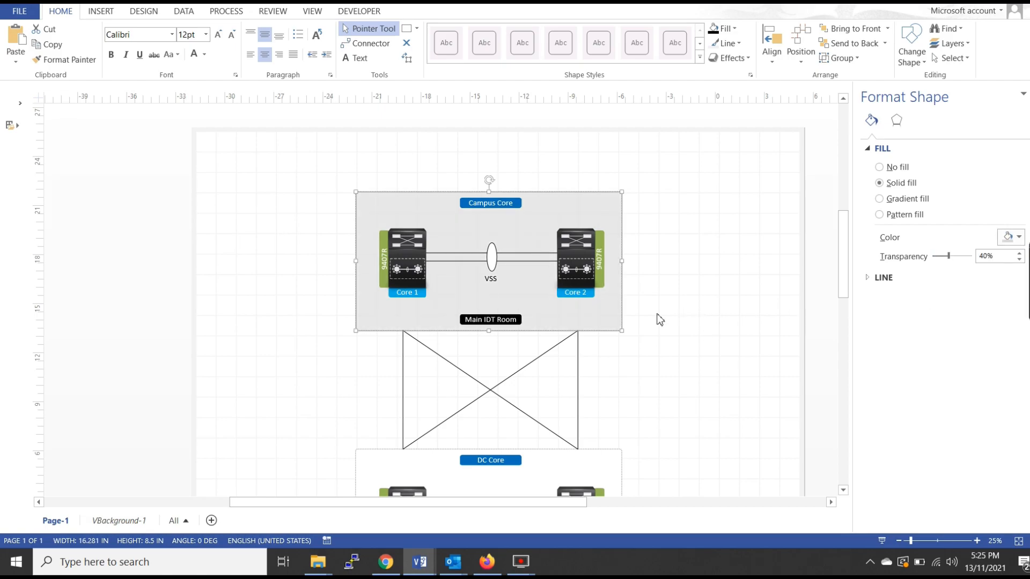
# Fill the VSS ellipse between the Campus Core switches with the same light gray theme shade
pyautogui.scroll(-2, 638, 306)
pyautogui.click(491, 189)
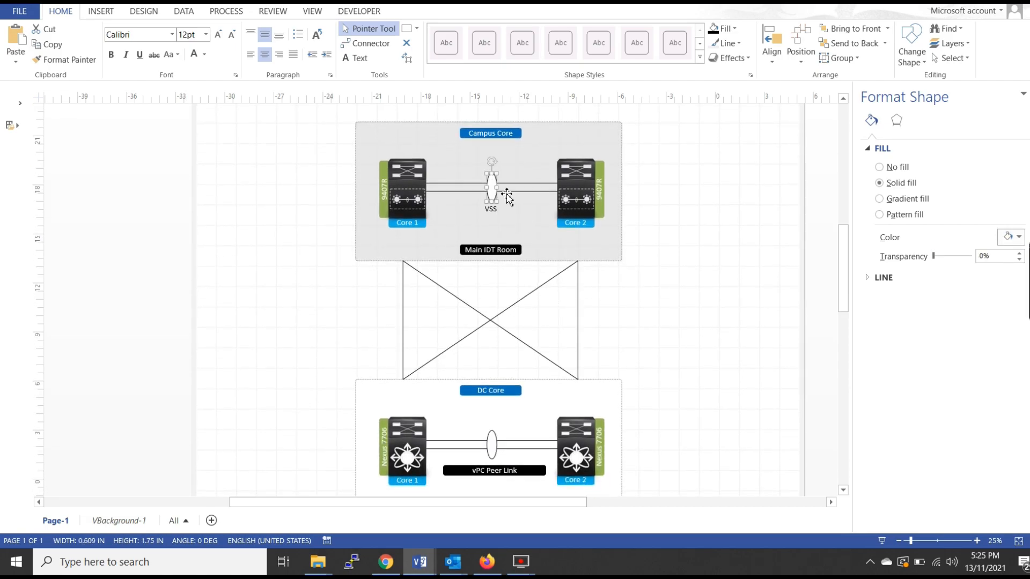
pyautogui.click(734, 30)
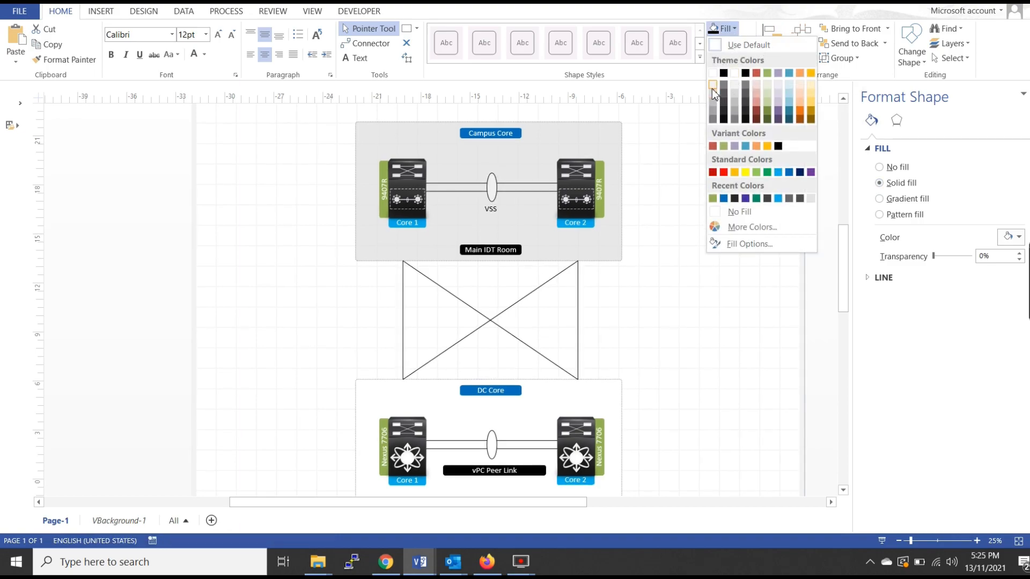
pyautogui.click(712, 87)
pyautogui.click(818, 213)
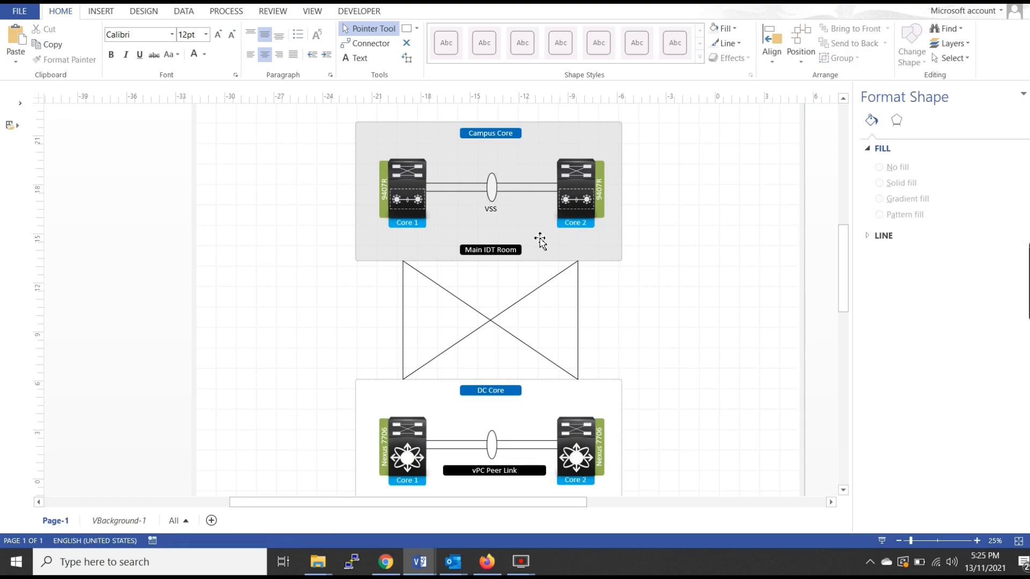
# Match the DC Core container's gray fill and transparency to the Campus Core container by adjusting both together
pyautogui.scroll(-3, 567, 349)
pyautogui.click(554, 331)
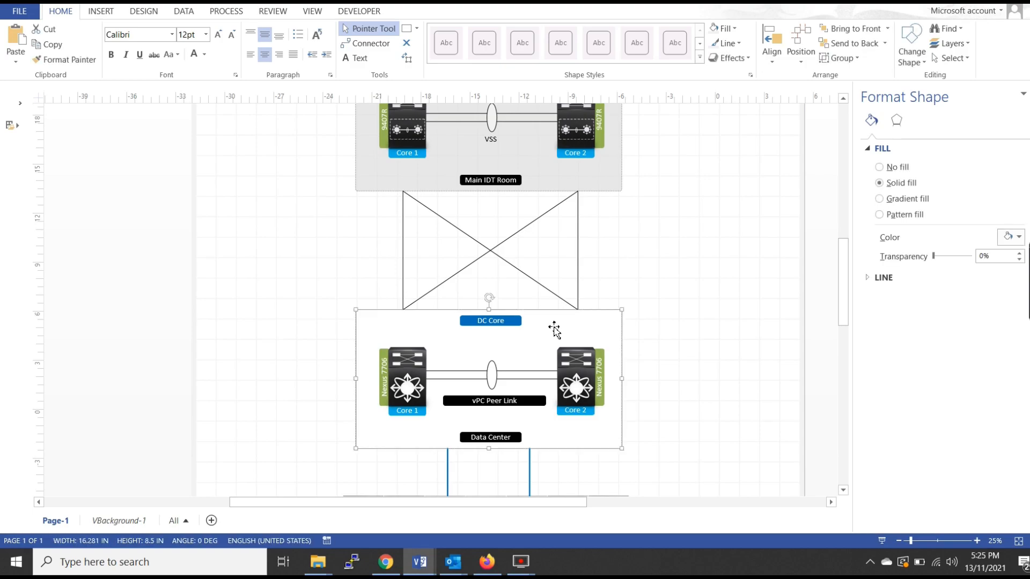
pyautogui.click(713, 290)
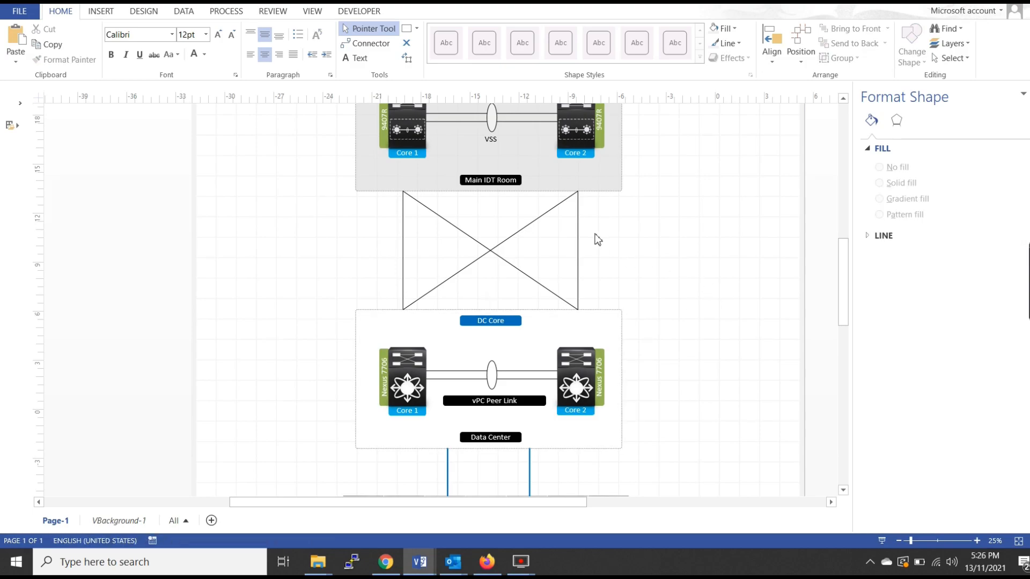
pyautogui.click(562, 186)
pyautogui.click(578, 328)
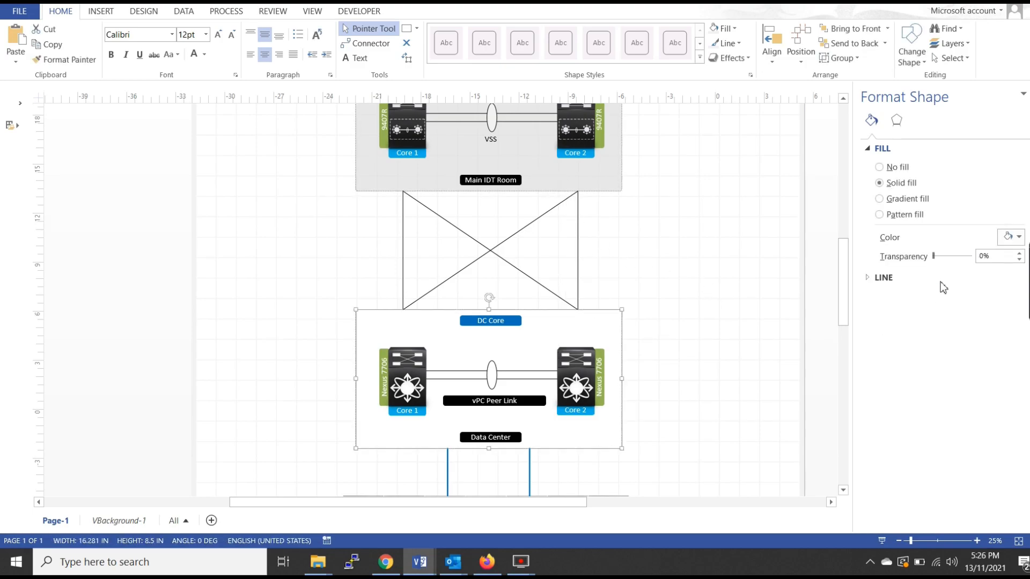
pyautogui.click(616, 207)
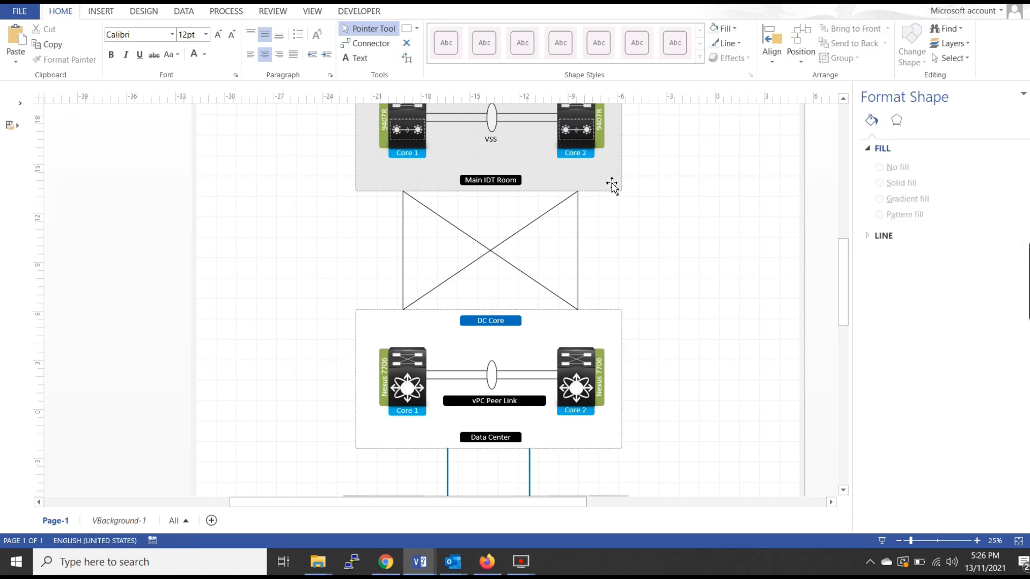
pyautogui.click(614, 177)
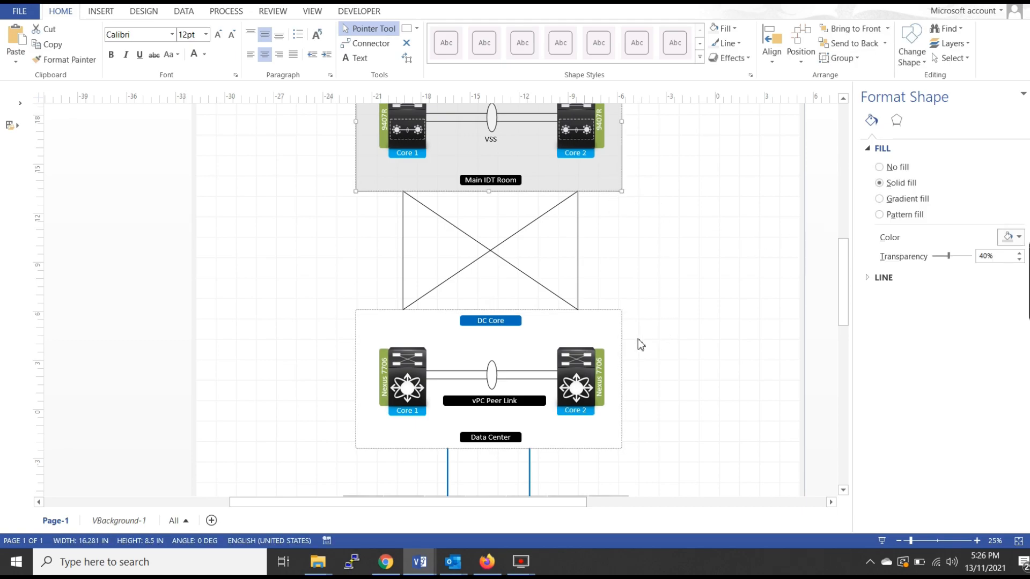
pyautogui.keyDown('shift'); pyautogui.click(592, 327); pyautogui.keyUp('shift')
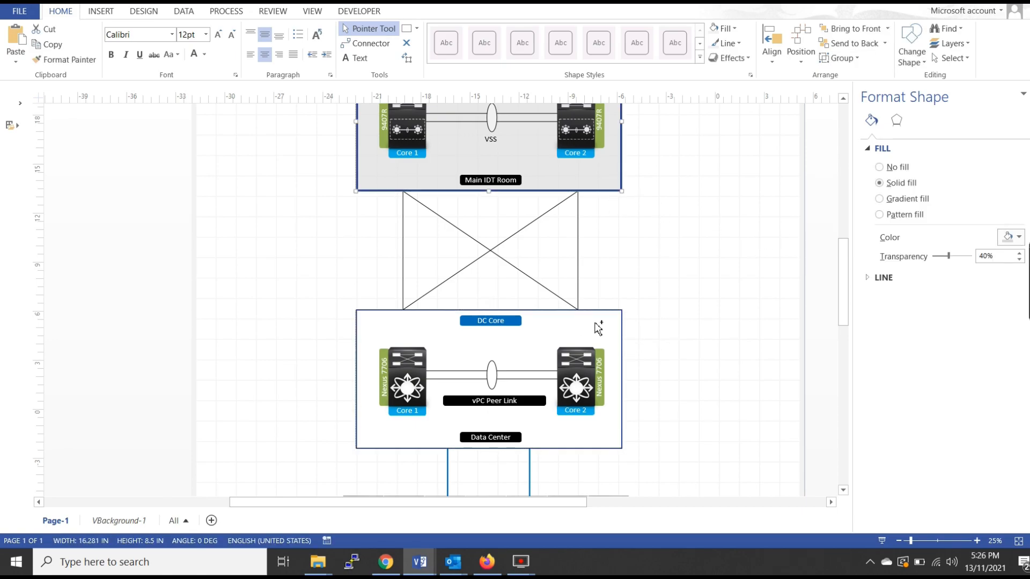
pyautogui.click(1019, 261)
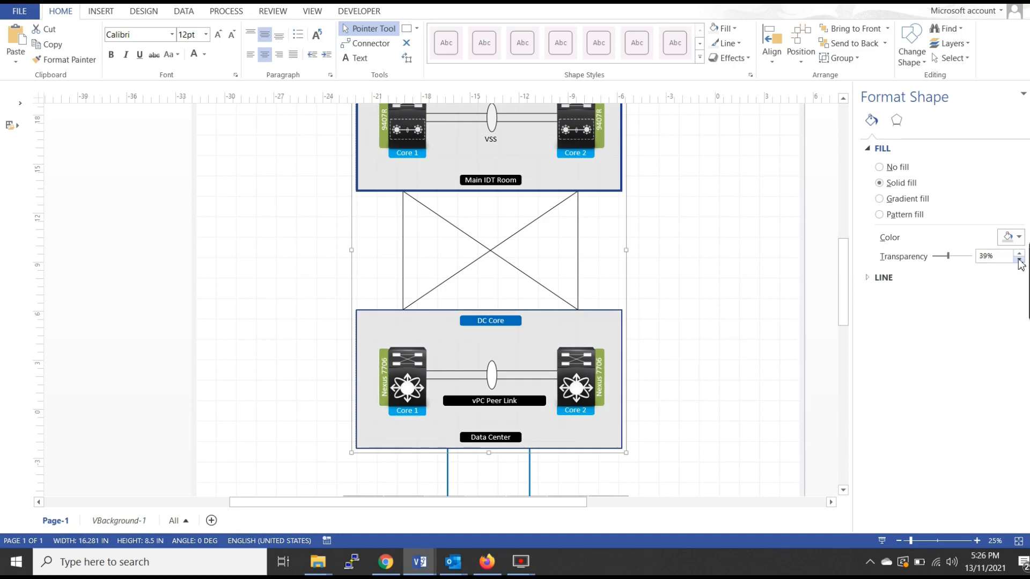
pyautogui.click(1018, 255)
pyautogui.click(663, 363)
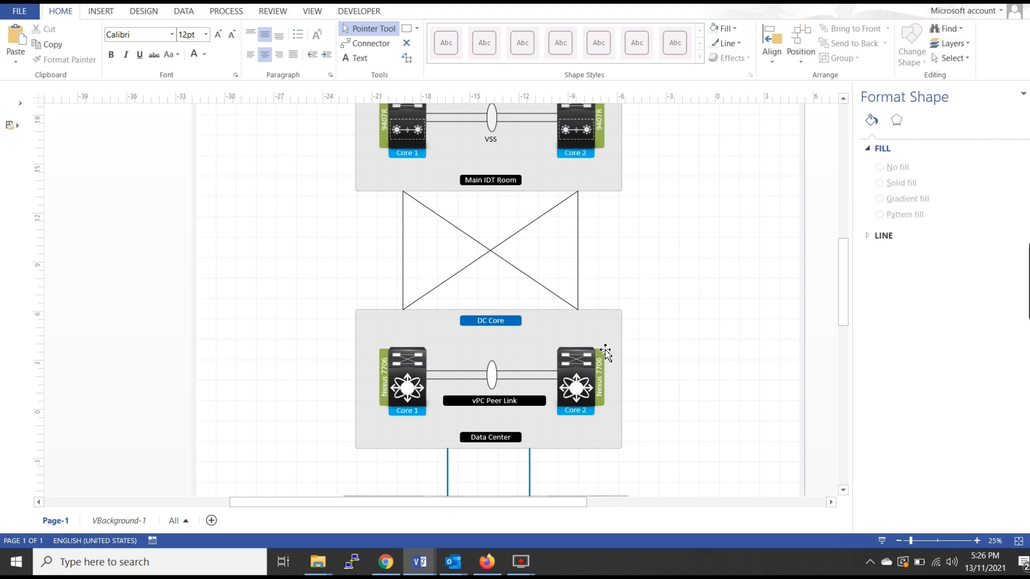
# Match the fill of the DC Core peer link ellipse to the gray VSS ellipse and close the shape formatting options
pyautogui.click(489, 121)
pyautogui.keyDown('shift'); pyautogui.click(497, 371); pyautogui.keyUp('shift')
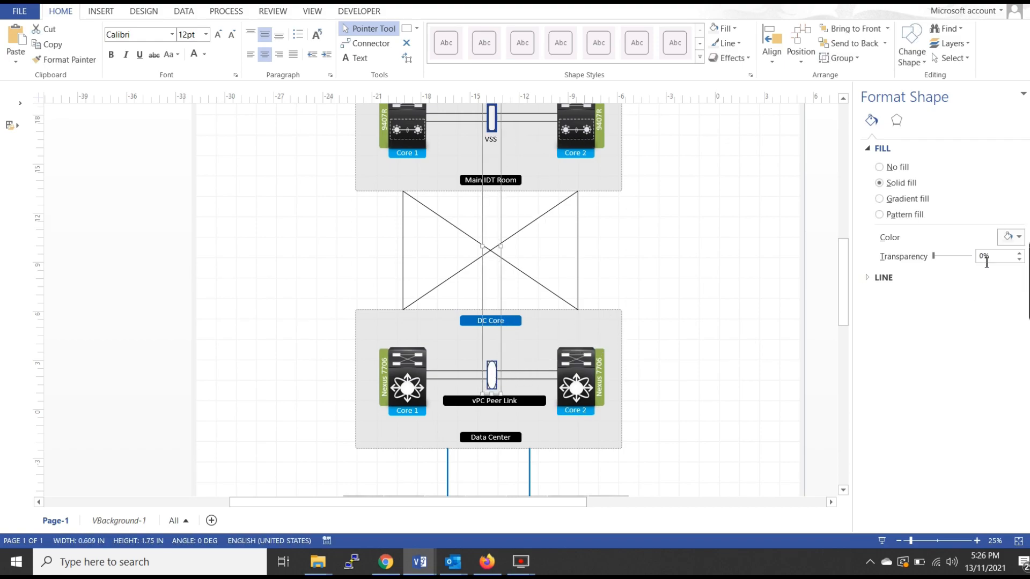
pyautogui.click(1018, 252)
pyautogui.click(1018, 259)
pyautogui.click(766, 313)
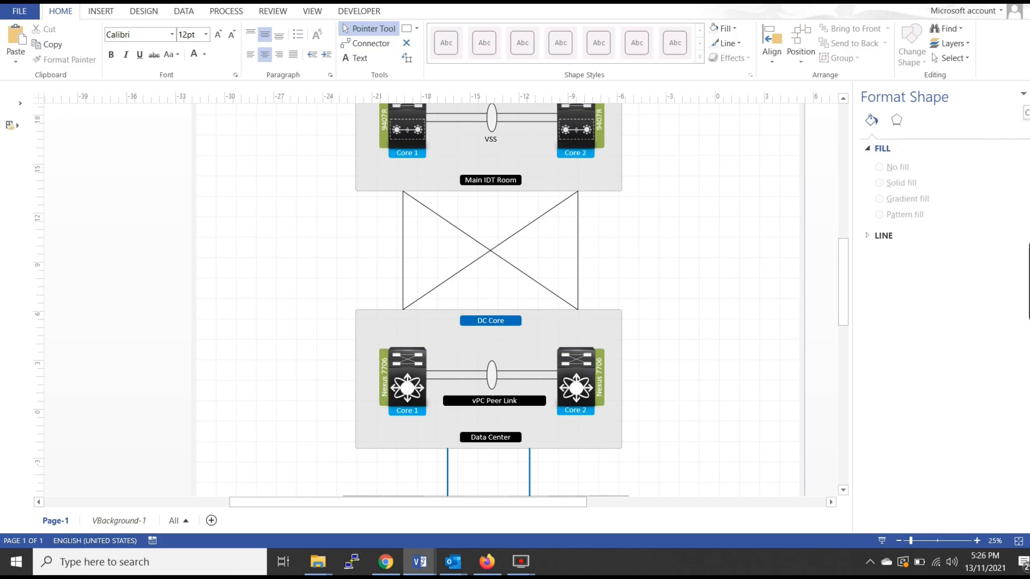
pyautogui.click(1028, 94)
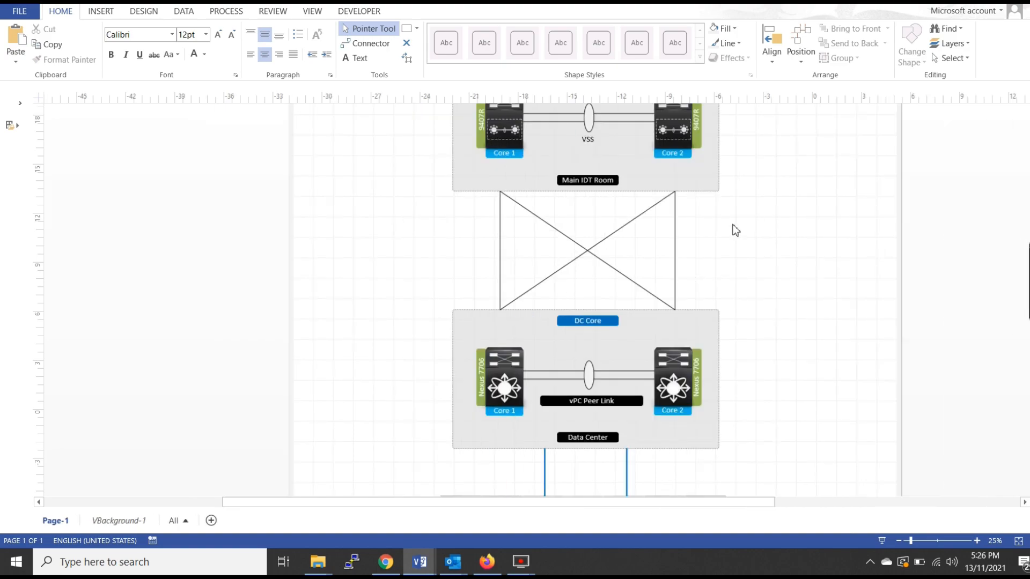
# Switch to the 2D-Misc-Symbols-Pack drawing and copy the upright Fortinet Firewall symbol
pyautogui.scroll(-3, 684, 238)
pyautogui.scroll(3, 692, 266)
pyautogui.scroll(-1, 690, 268)
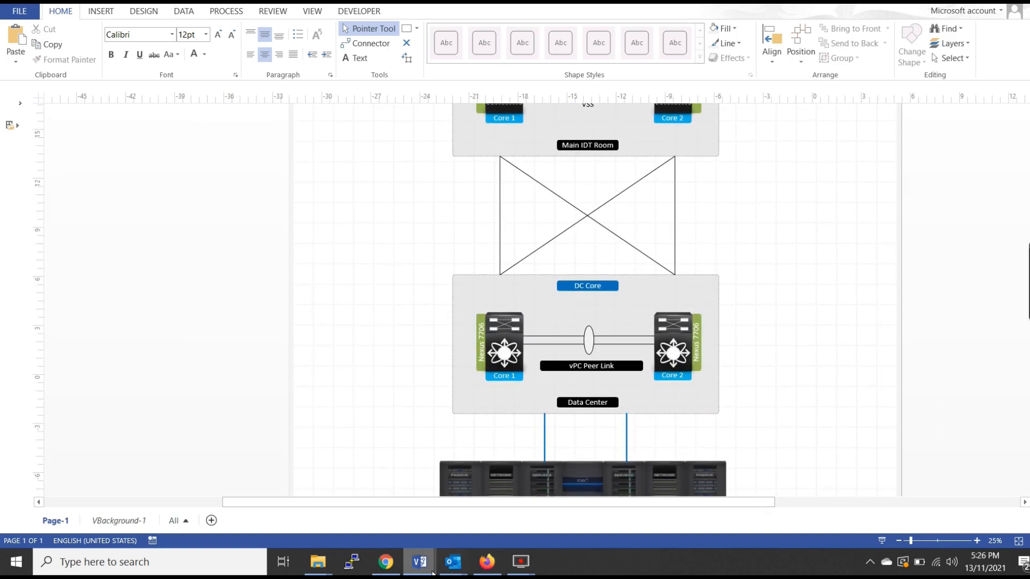
pyautogui.moveTo(429, 562)
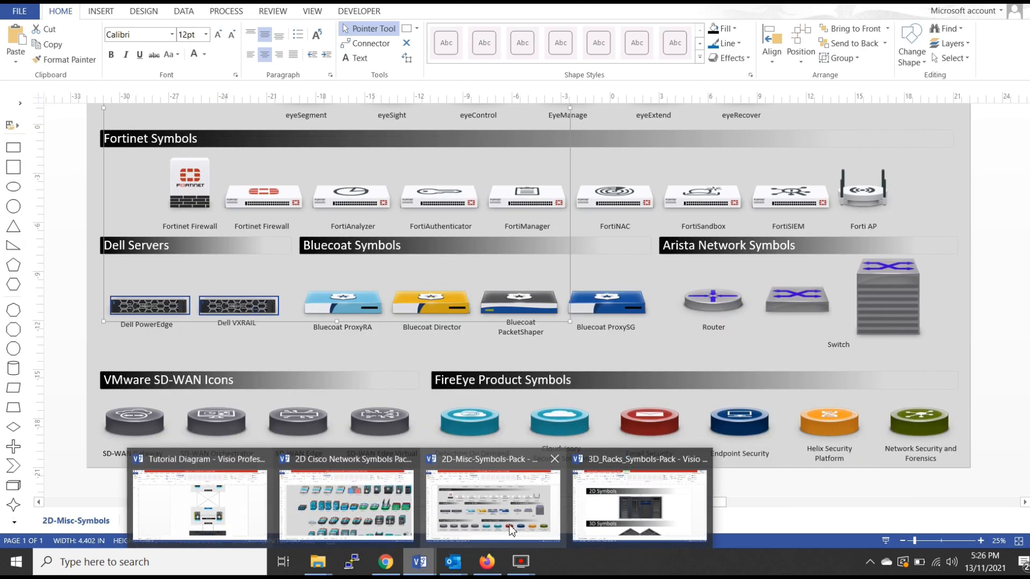
pyautogui.click(510, 531)
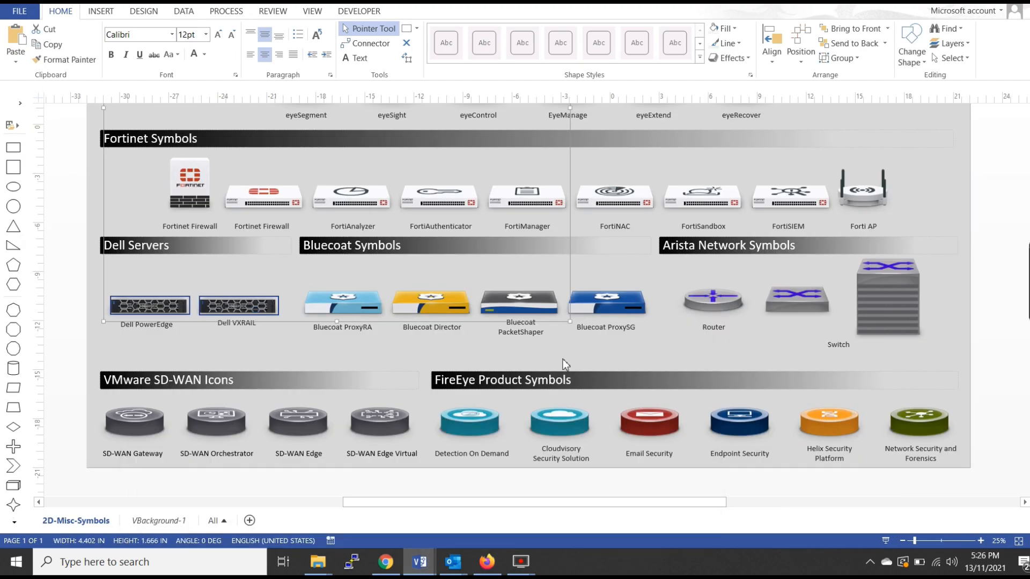
pyautogui.scroll(6, 558, 354)
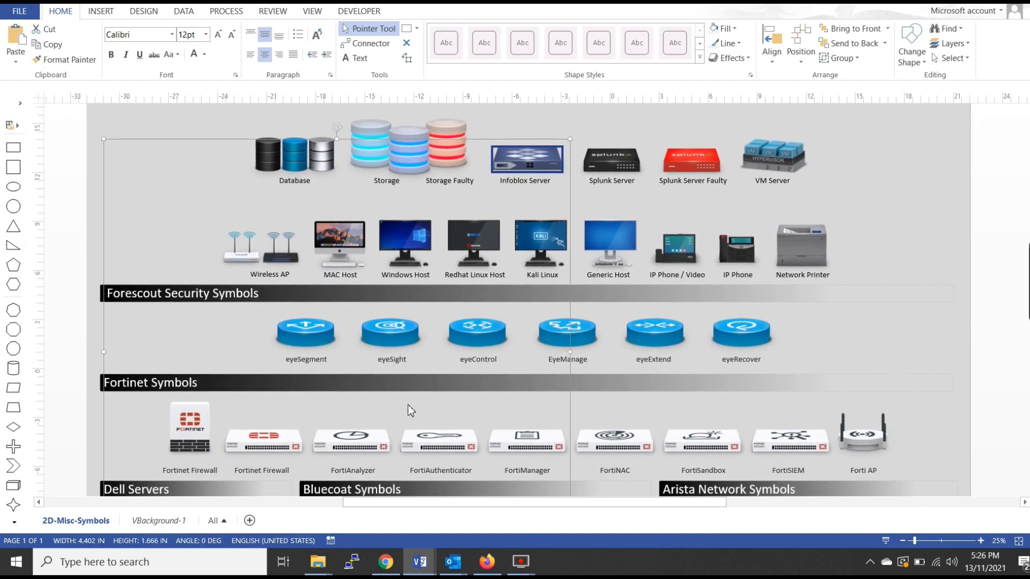
pyautogui.click(196, 427)
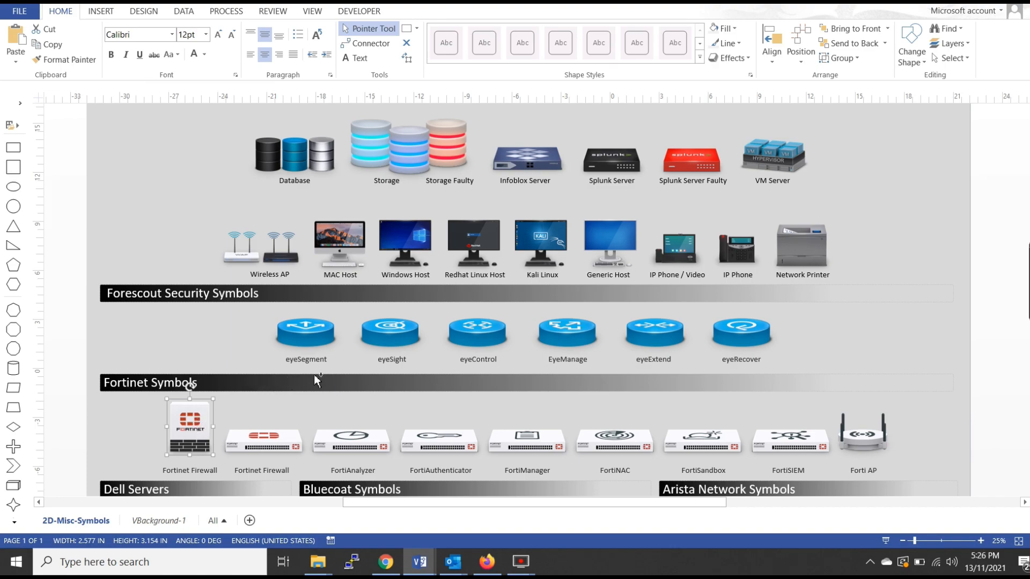
# Paste the Fortinet firewall into the network diagram left of the crossed core links and place a duplicate on the right side
pyautogui.click(972, 2)
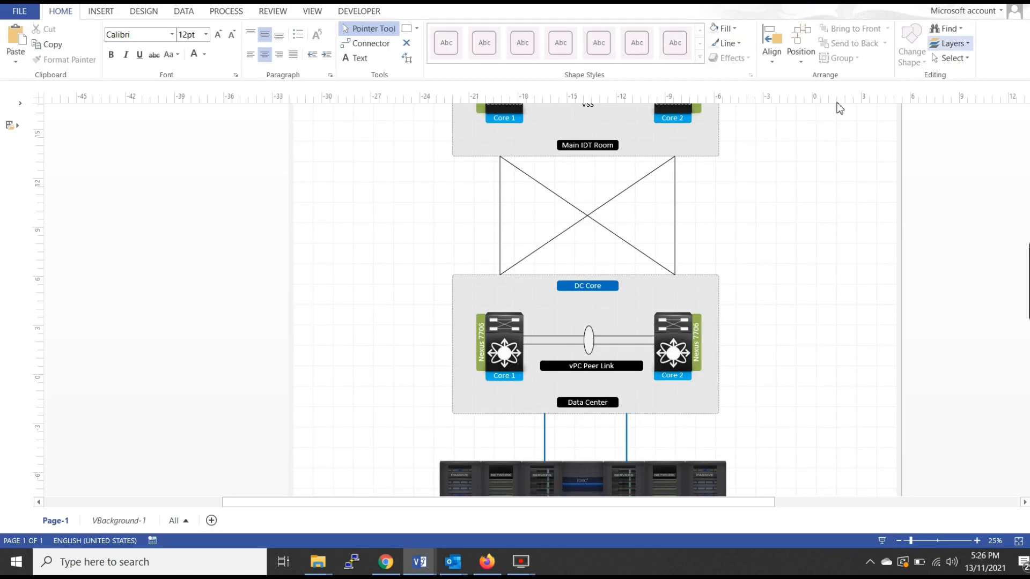
pyautogui.hotkey('ctrl', 'v')
pyautogui.moveTo(537, 291); pyautogui.dragTo(765, 223)
pyautogui.click(458, 239)
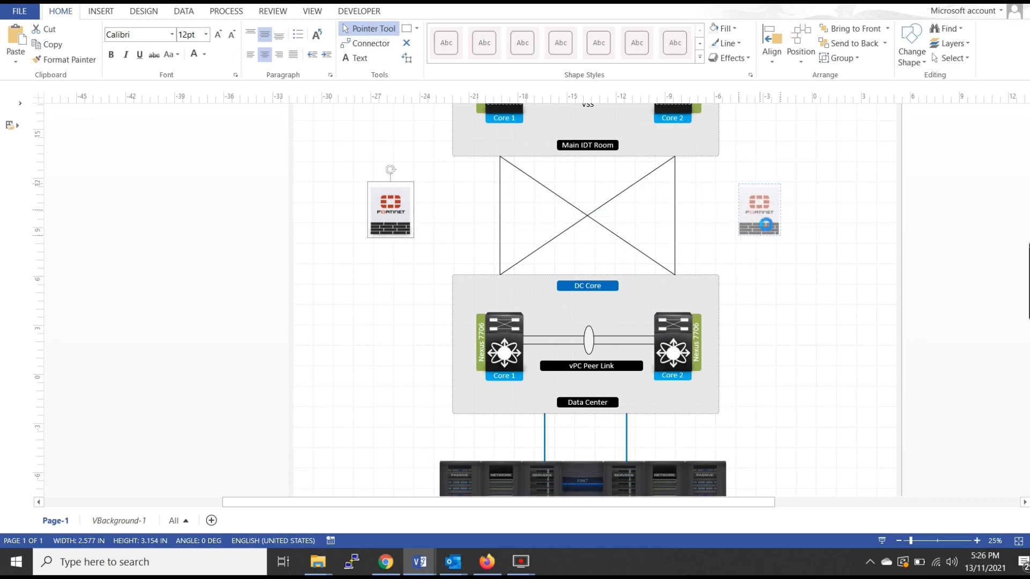
pyautogui.click(752, 317)
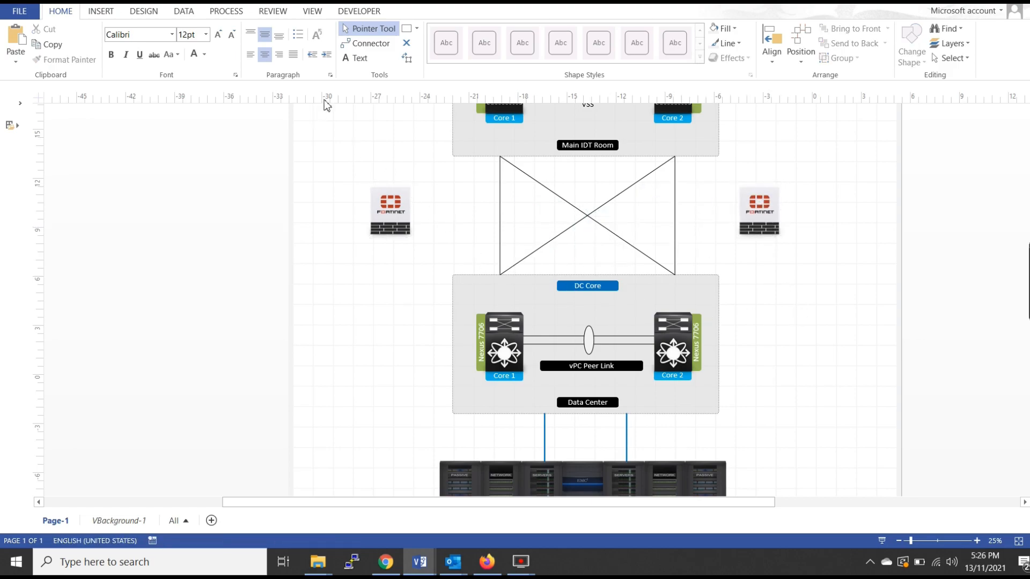
# Duplicate the left vertical core link and run the copy from the left Fortinet firewall's right edge to the DC Core's left link point
pyautogui.click(502, 179)
pyautogui.moveTo(503, 178); pyautogui.dragTo(441, 230)
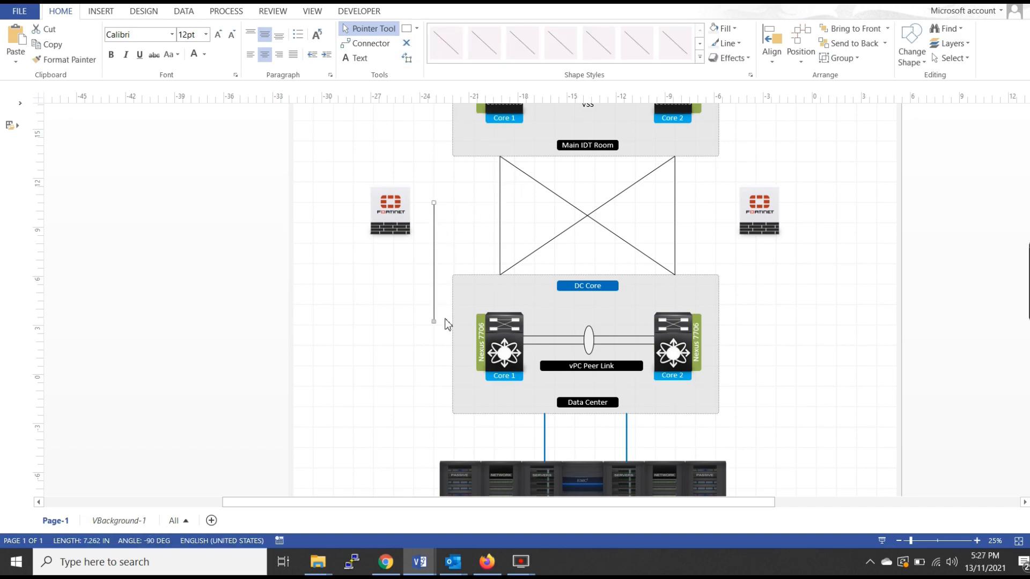
pyautogui.moveTo(437, 323); pyautogui.dragTo(499, 275)
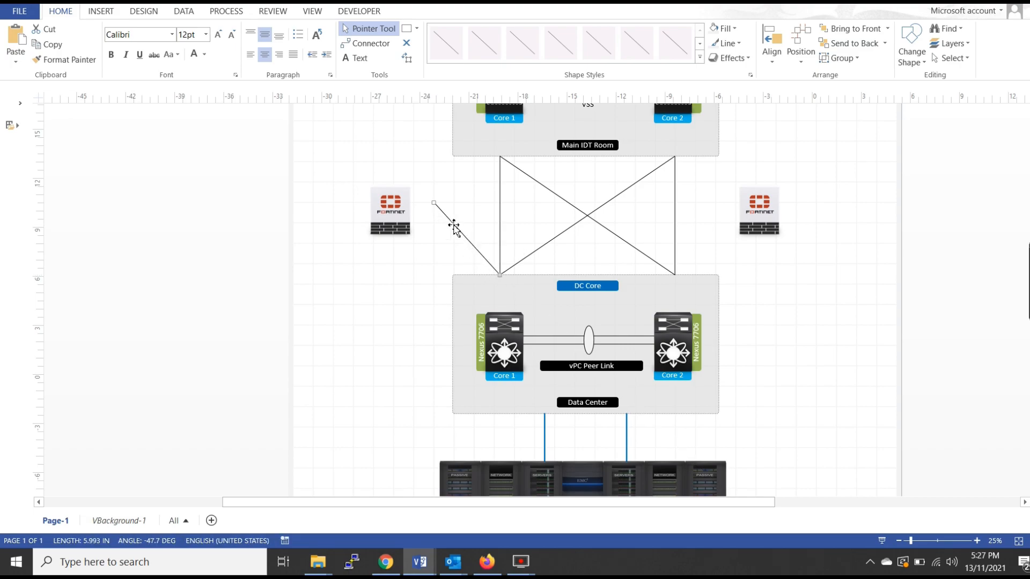
pyautogui.moveTo(435, 207); pyautogui.dragTo(387, 231)
pyautogui.scroll(4, 409, 214)
pyautogui.scroll(-2, 323, 251)
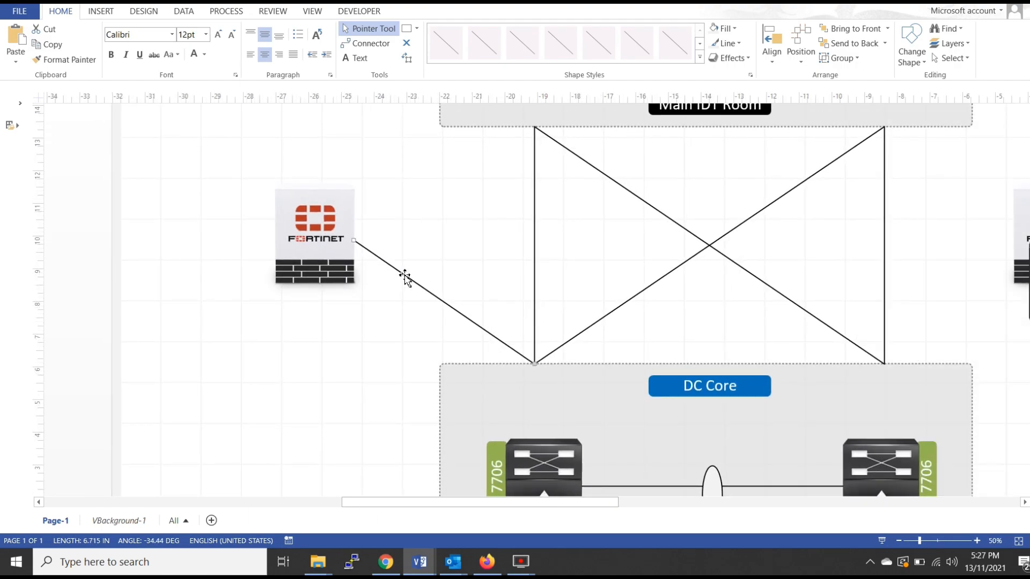
# Copy the left firewall's link and connect the copy from the same firewall point to the DC Core's right link point
pyautogui.keyDown('ctrl'); pyautogui.moveTo(405, 274); pyautogui.dragTo(428, 247); pyautogui.keyUp('ctrl')
pyautogui.moveTo(384, 211); pyautogui.dragTo(354, 240)
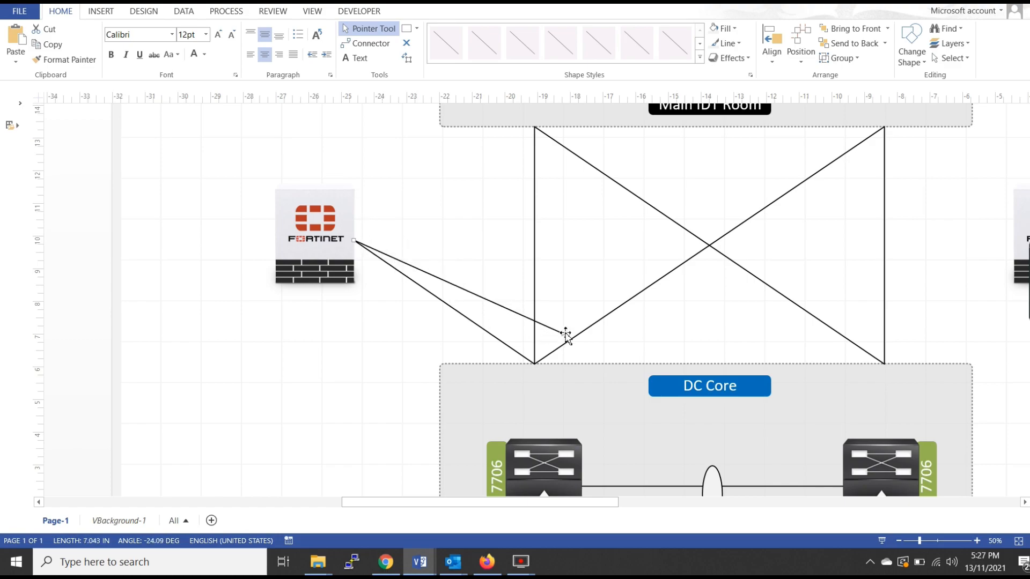
pyautogui.moveTo(565, 333); pyautogui.dragTo(766, 382)
pyautogui.hotkey('ctrl', 'z')
pyautogui.moveTo(567, 337); pyautogui.dragTo(883, 367)
pyautogui.rightClick(309, 221)
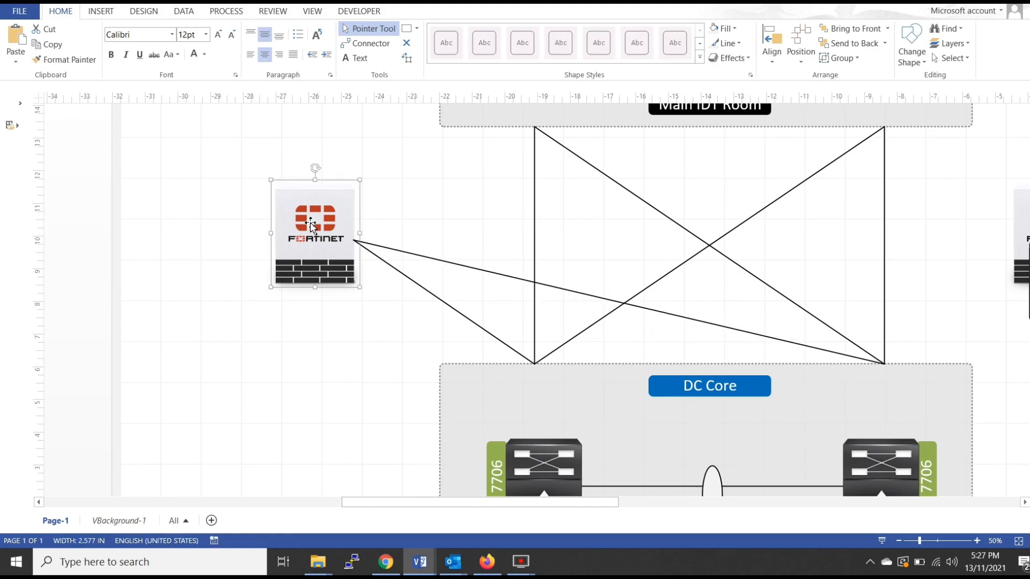
pyautogui.click(443, 204)
# Duplicate both left firewall links together toward the right firewall and flip the copies horizontally
pyautogui.scroll(-5, 230, 166)
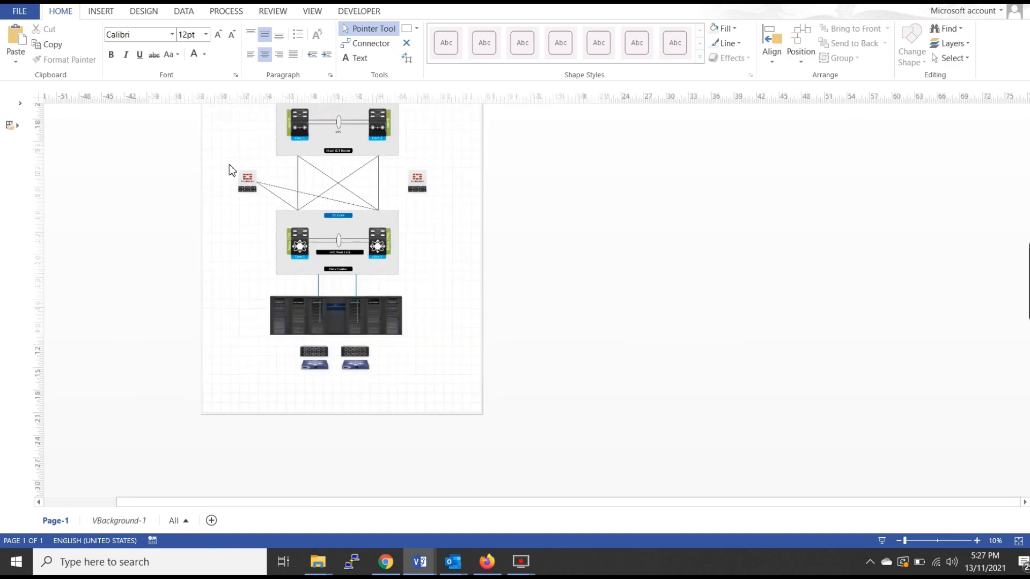
pyautogui.scroll(3, 306, 195)
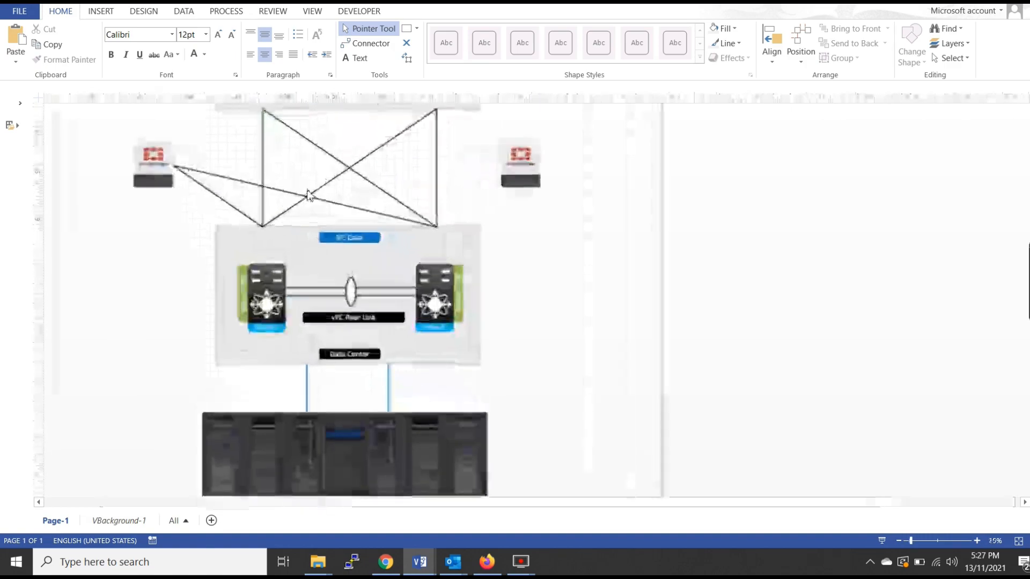
pyautogui.click(213, 195)
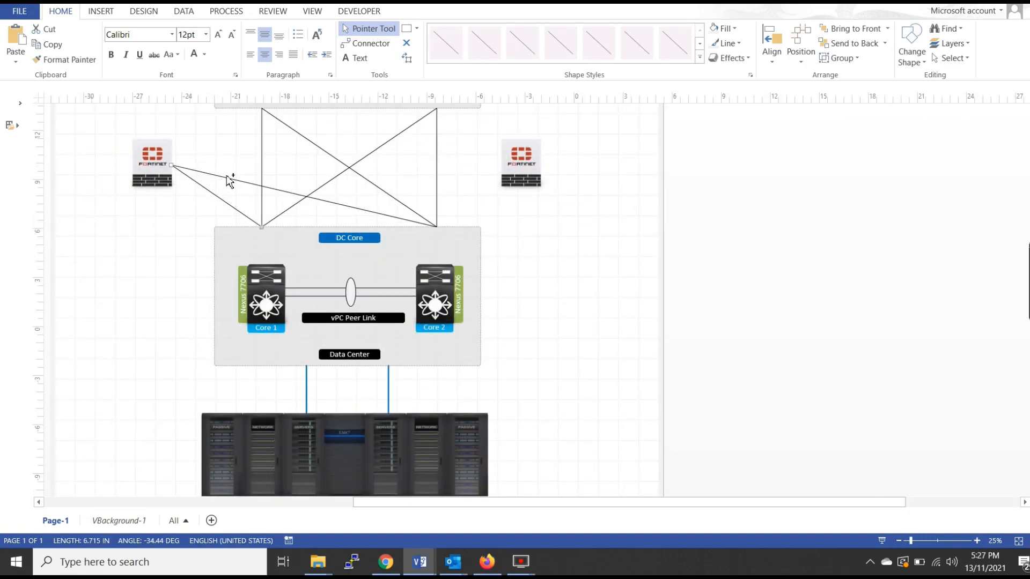
pyautogui.click(229, 179)
pyautogui.moveTo(229, 182); pyautogui.dragTo(342, 187)
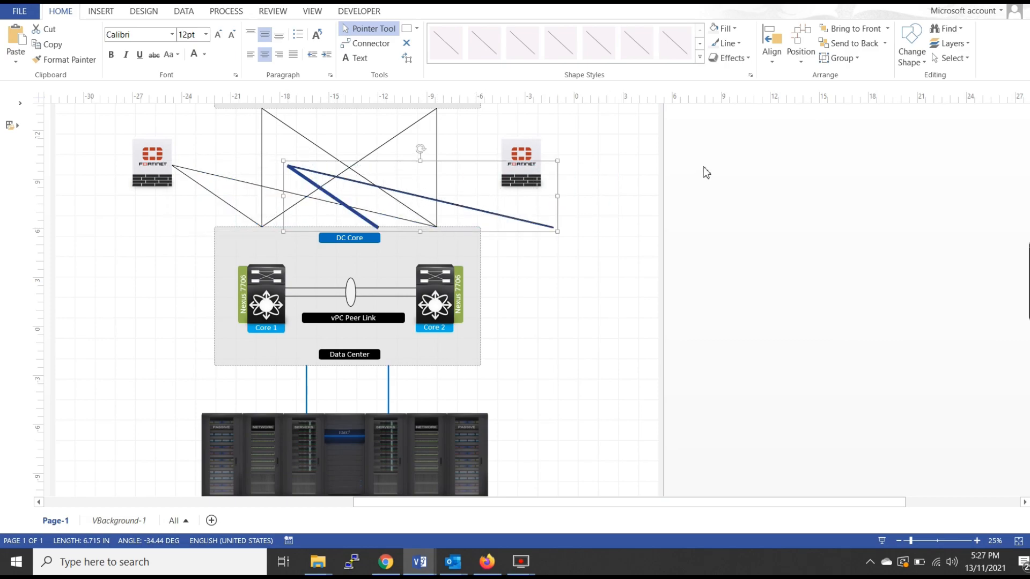
pyautogui.click(801, 45)
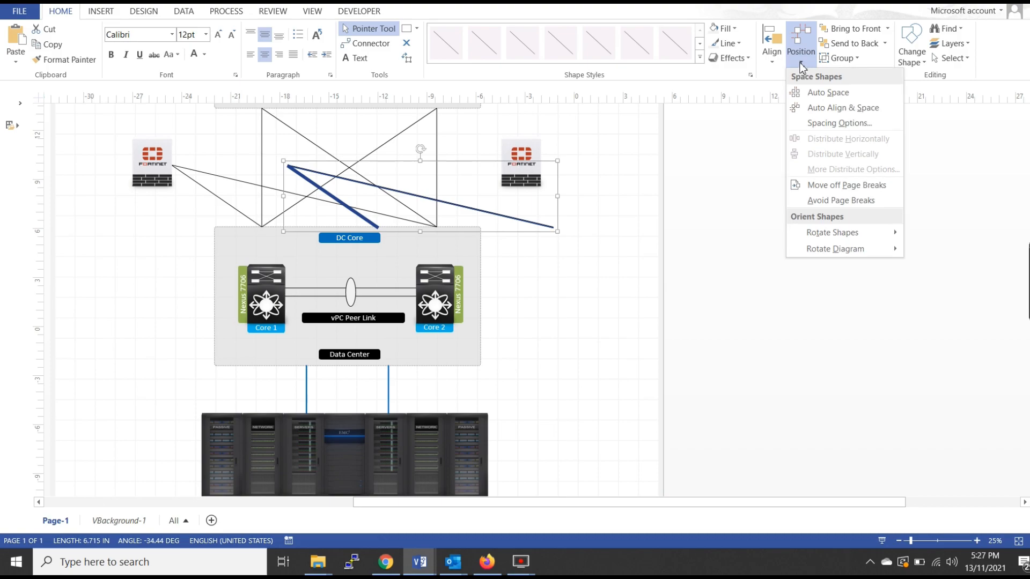
pyautogui.moveTo(851, 258)
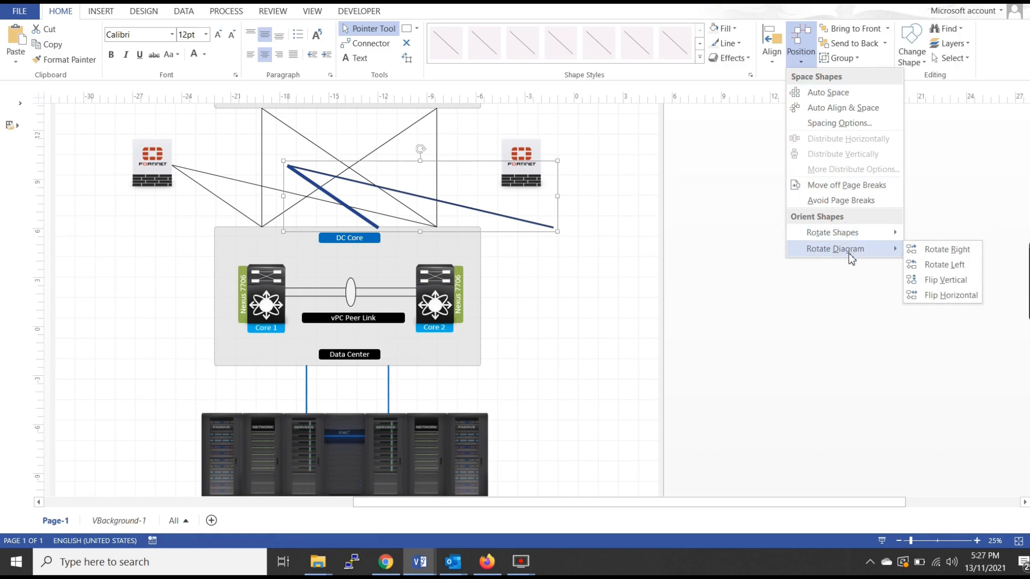
pyautogui.moveTo(845, 236)
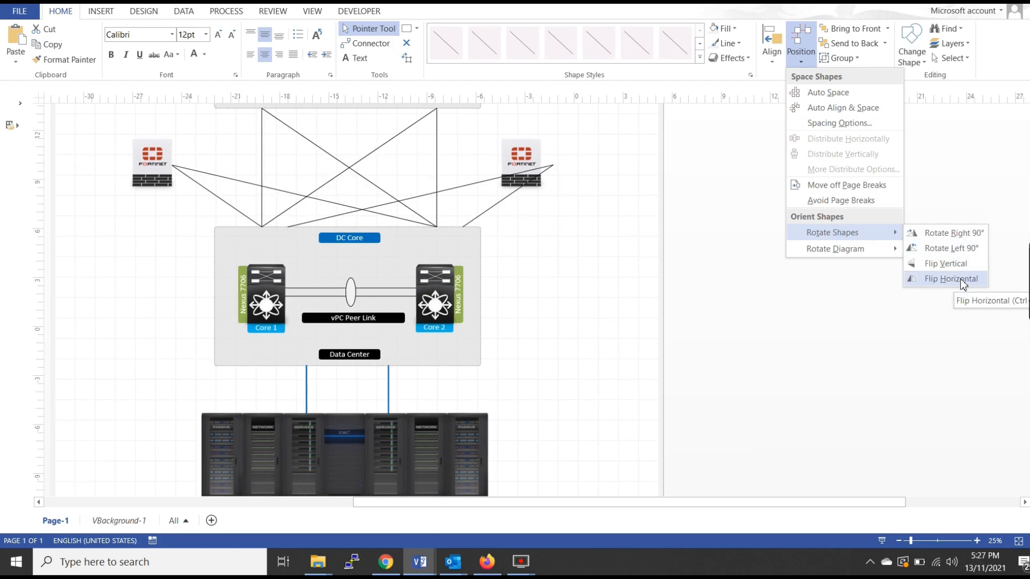
pyautogui.click(950, 279)
# Move the mirrored pair of links so their lower ends meet the two existing link points on the DC Core's top edge
pyautogui.scroll(4, 333, 220)
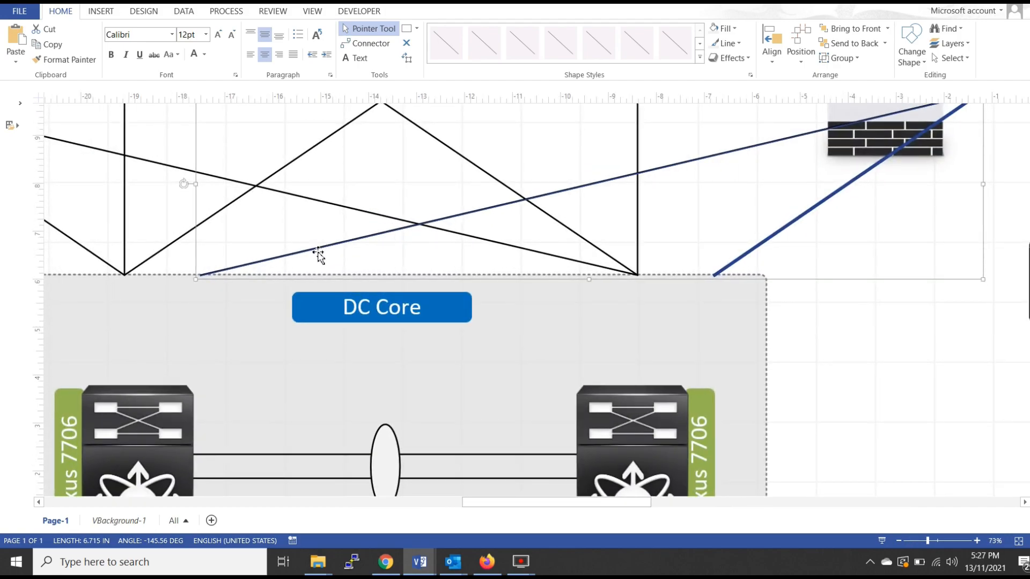
pyautogui.moveTo(318, 252); pyautogui.dragTo(240, 256)
pyautogui.click(856, 354)
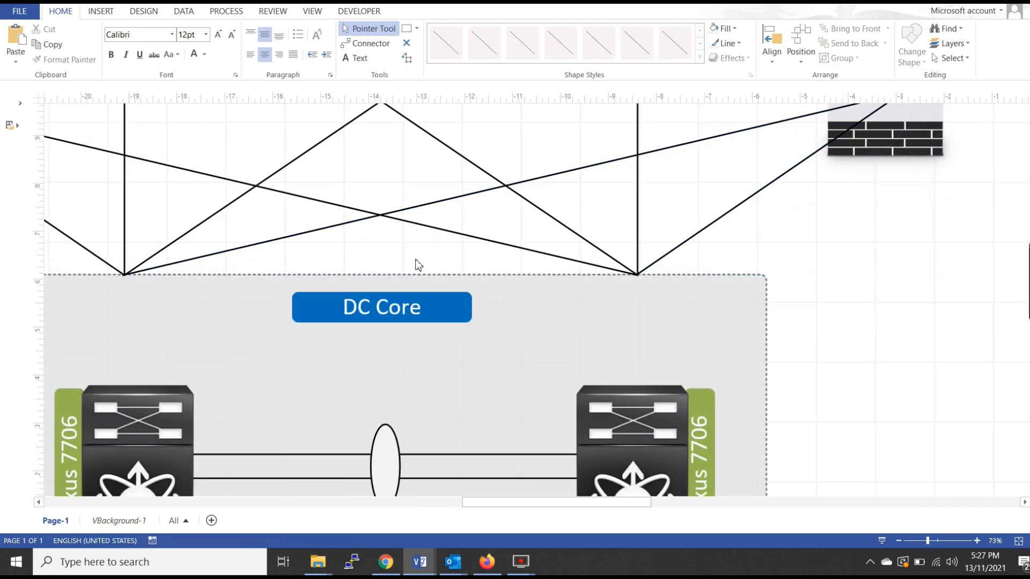
# Shift the right Fortinet firewall outward until its left edge touches the shared end of the mirrored links
pyautogui.scroll(-1, 440, 260)
pyautogui.scroll(-5, 457, 254)
pyautogui.scroll(2, 558, 249)
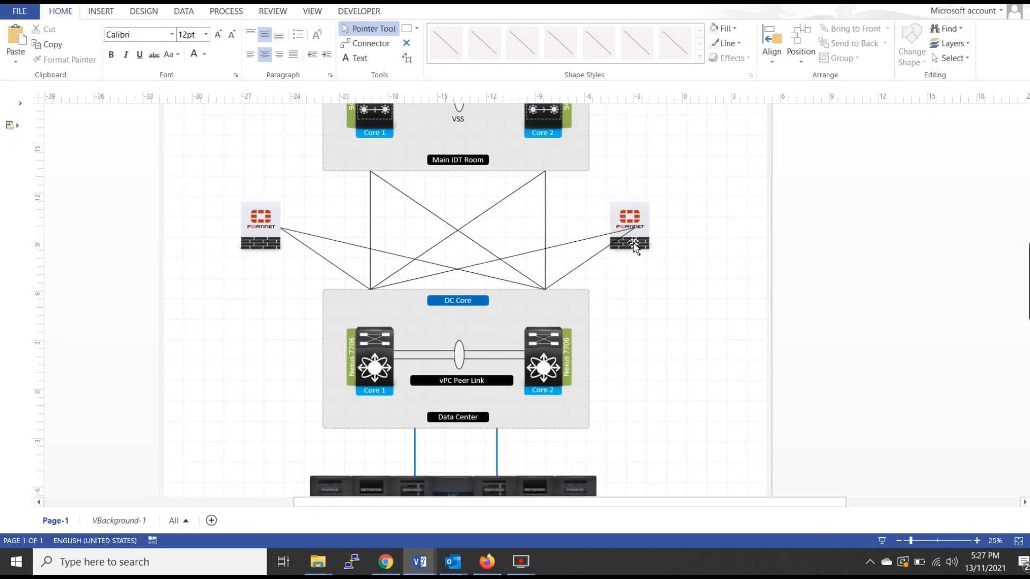
pyautogui.click(634, 215)
pyautogui.moveTo(625, 218); pyautogui.dragTo(654, 220)
pyautogui.scroll(2, 648, 227)
pyautogui.scroll(4, 648, 228)
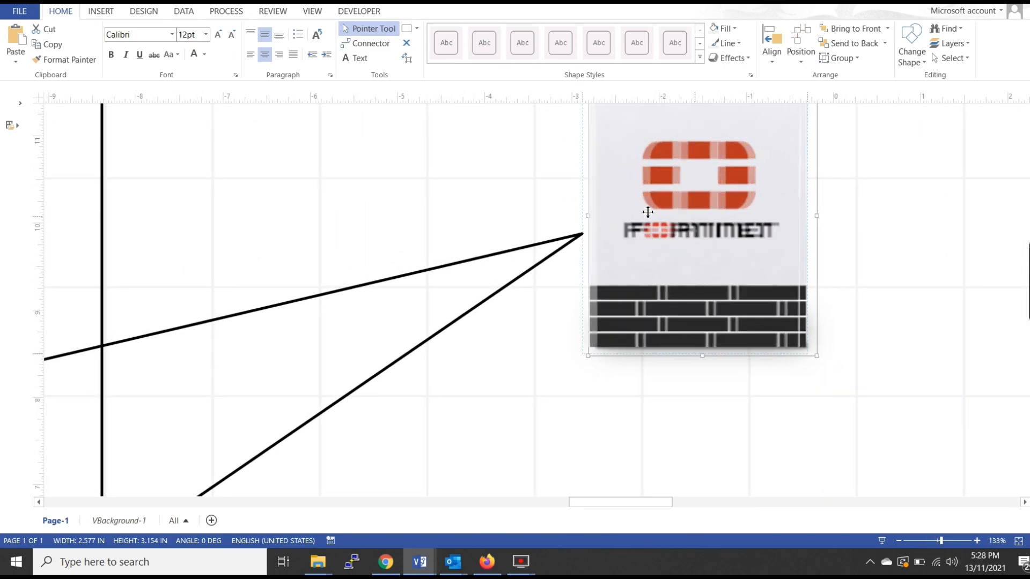
pyautogui.rightClick(646, 213)
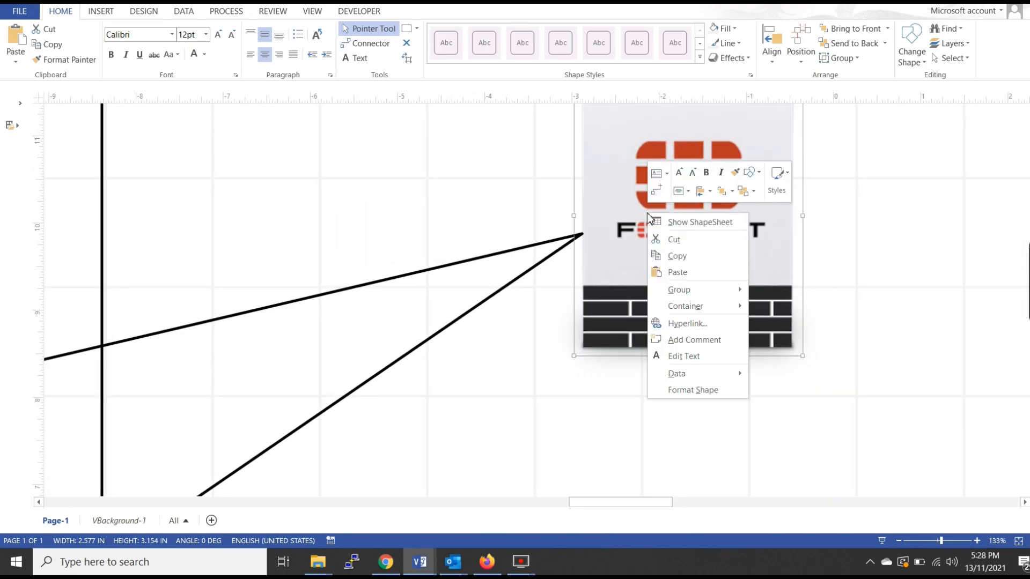
pyautogui.click(871, 268)
pyautogui.scroll(-5, 807, 234)
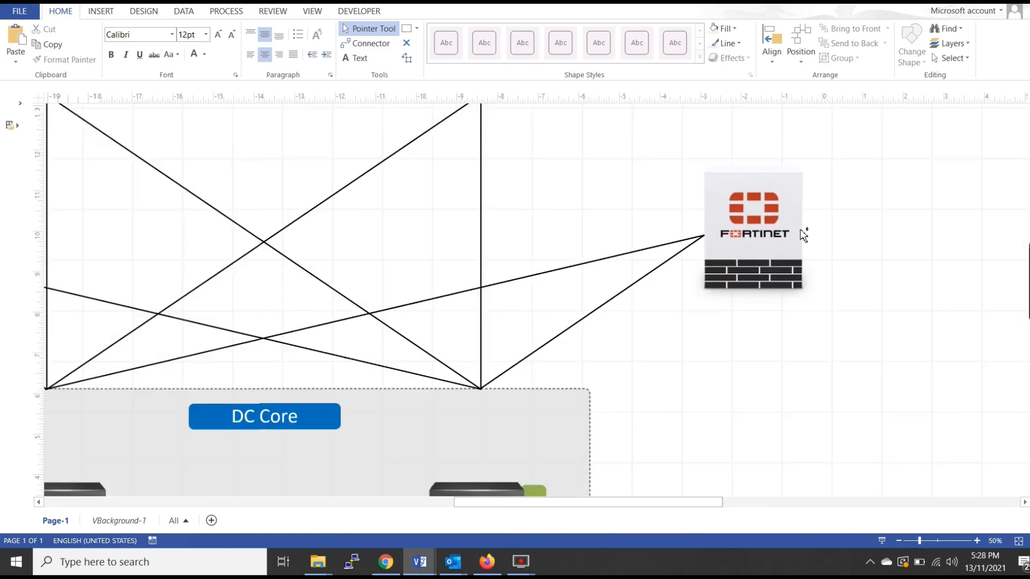
pyautogui.scroll(2, 644, 247)
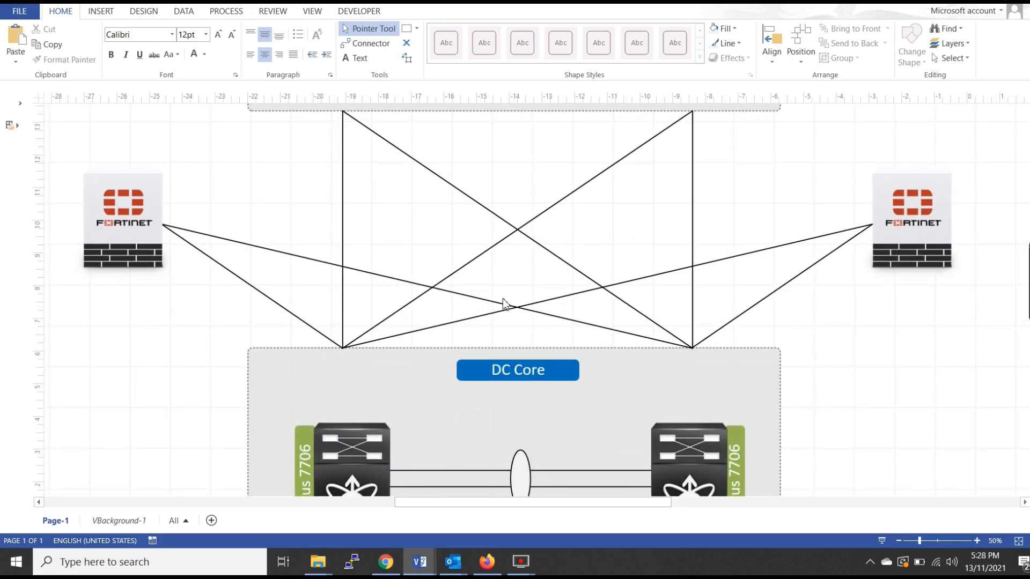
pyautogui.click(462, 295)
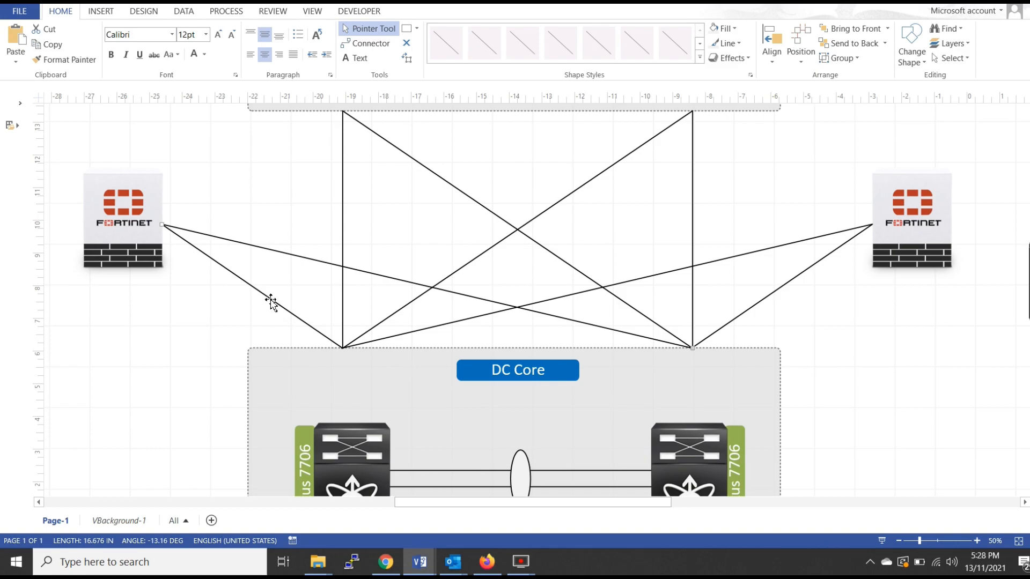
pyautogui.click(265, 217)
pyautogui.click(246, 281)
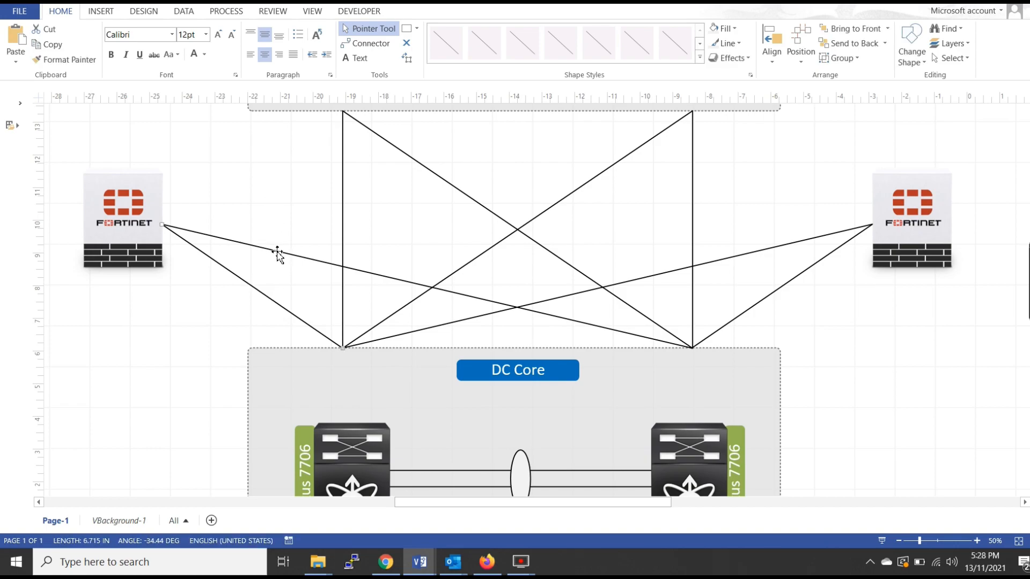
pyautogui.click(276, 252)
pyautogui.click(277, 220)
pyautogui.click(283, 251)
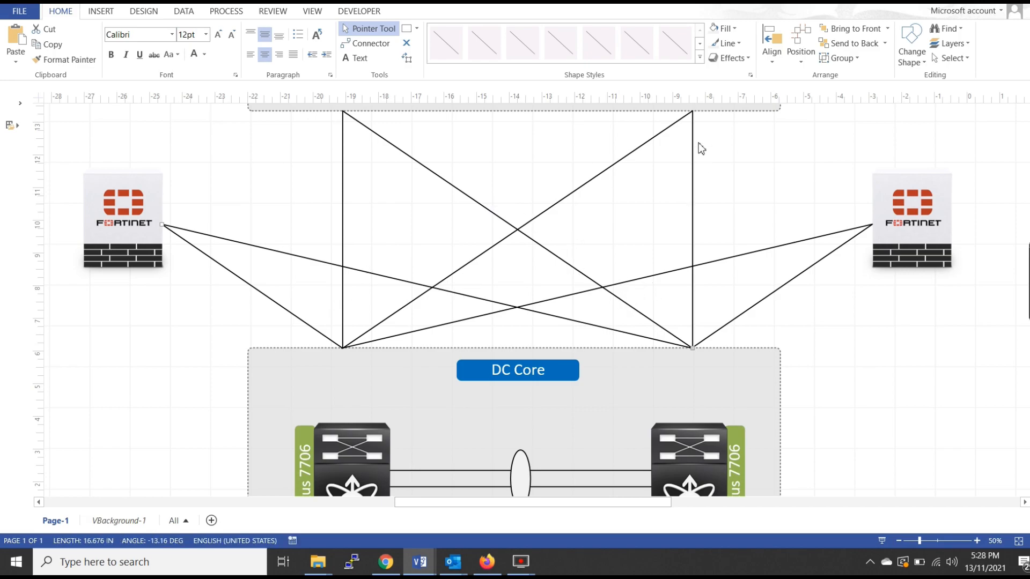
pyautogui.click(727, 42)
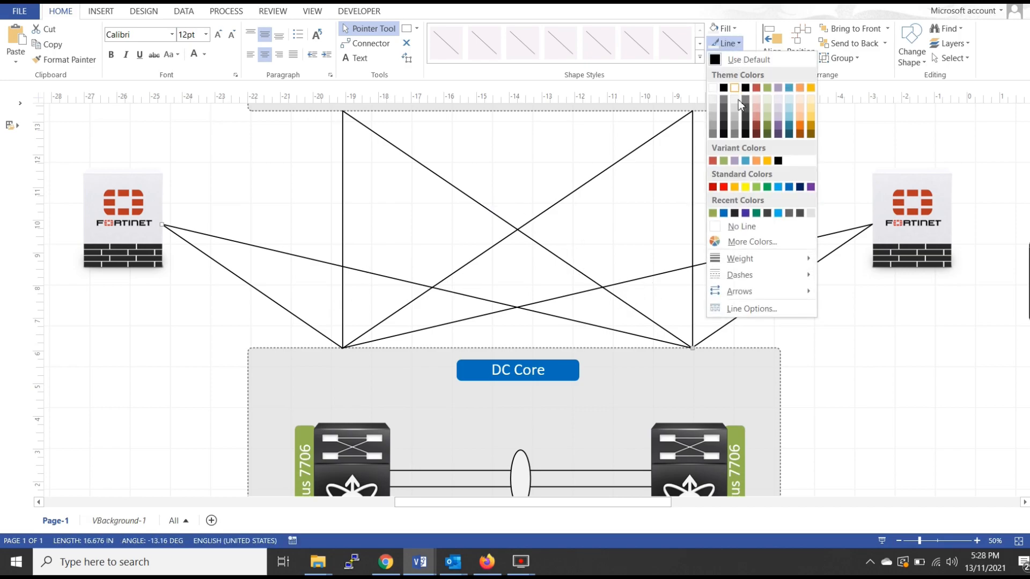
pyautogui.click(250, 185)
# Select both left firewall links and set their dash type to the fine dotted pattern 23
pyautogui.click(232, 271)
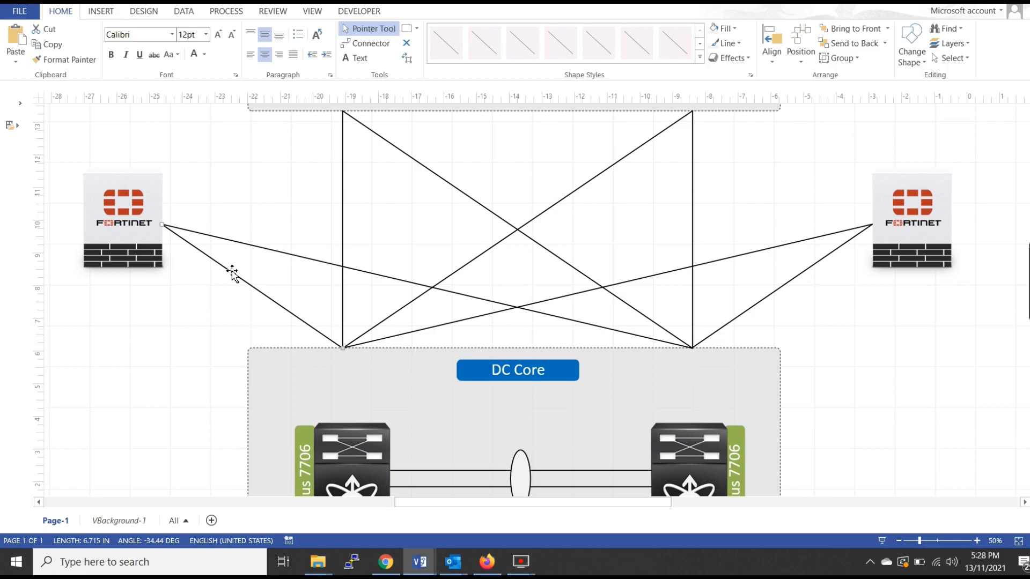
pyautogui.keyDown('shift'); pyautogui.click(244, 244); pyautogui.keyUp('shift')
pyautogui.click(727, 43)
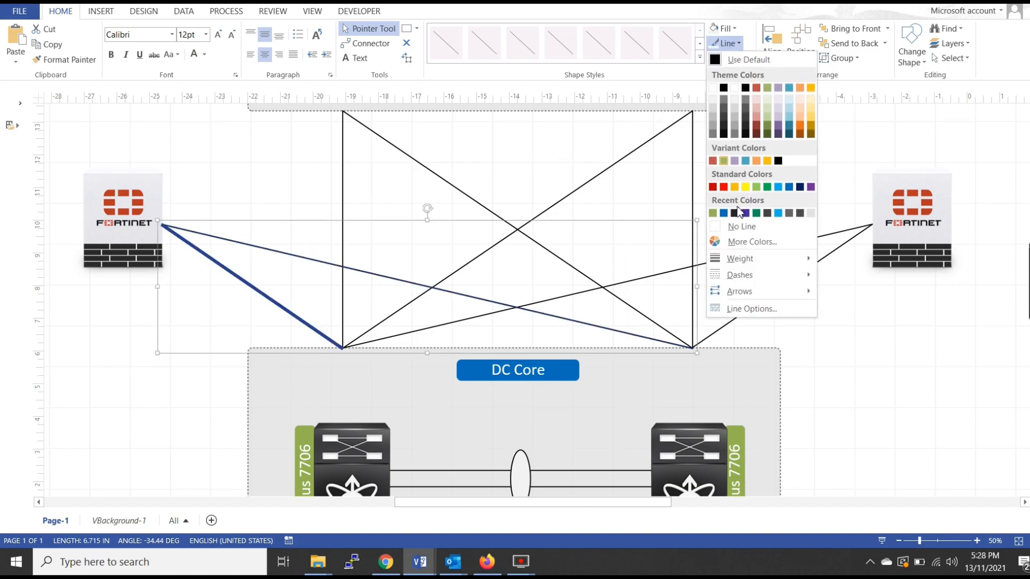
pyautogui.moveTo(800, 276)
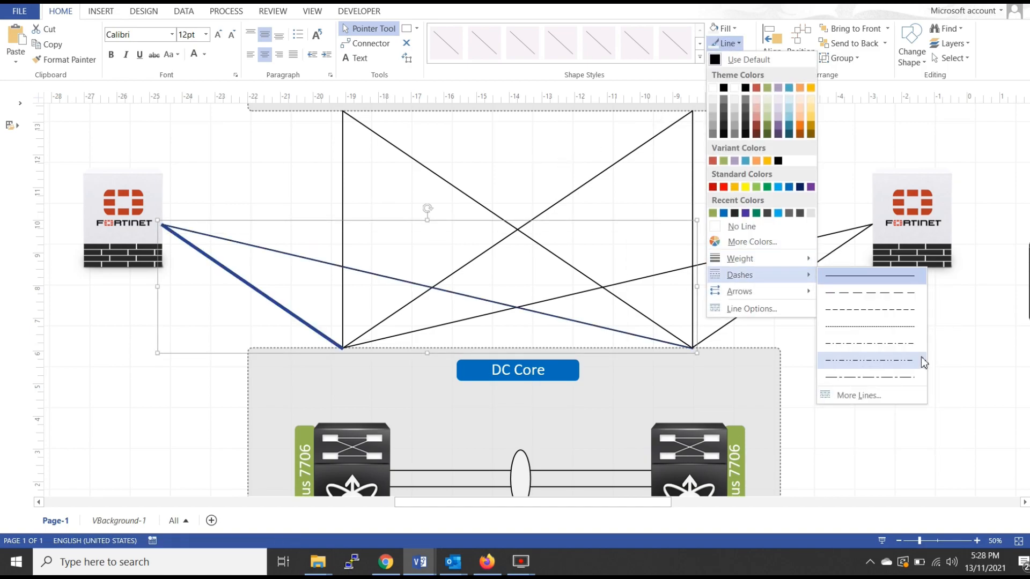
pyautogui.click(858, 396)
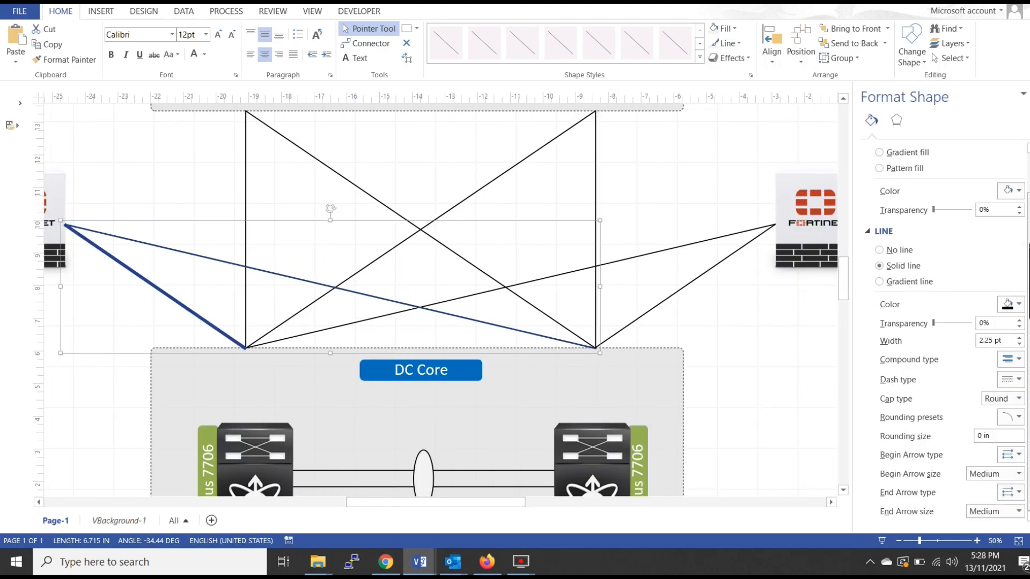
pyautogui.click(1010, 380)
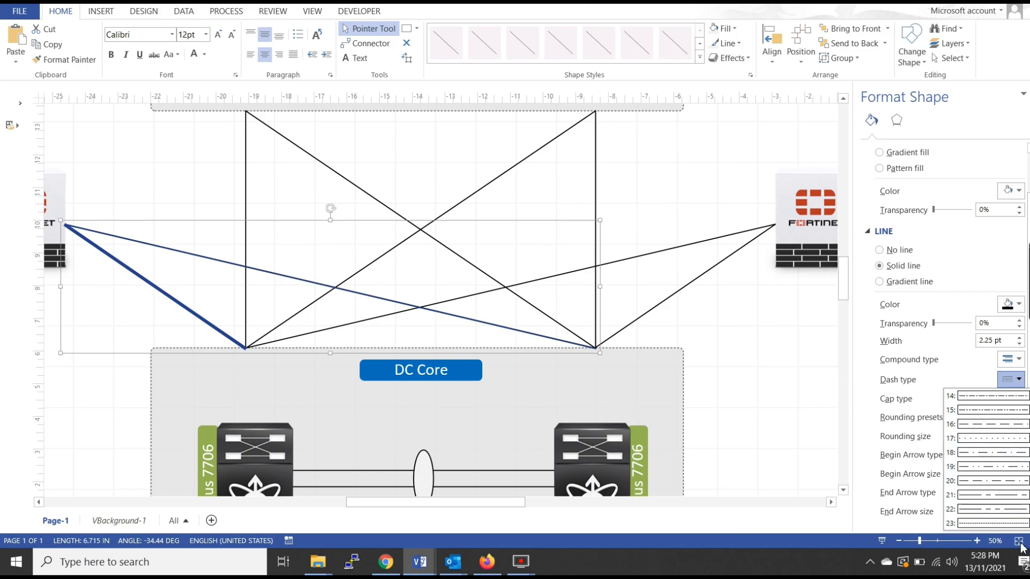
pyautogui.click(991, 523)
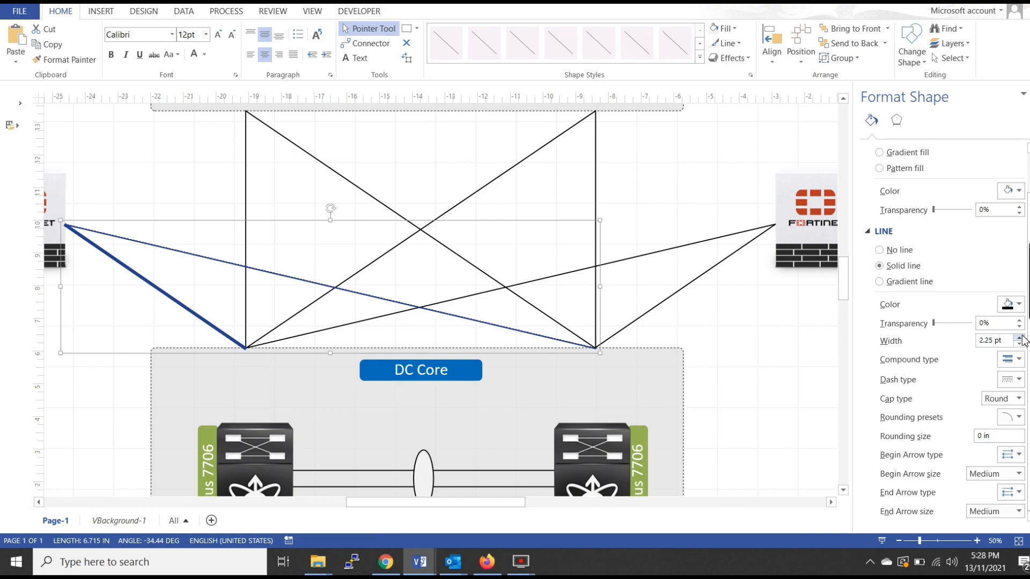
pyautogui.click(204, 176)
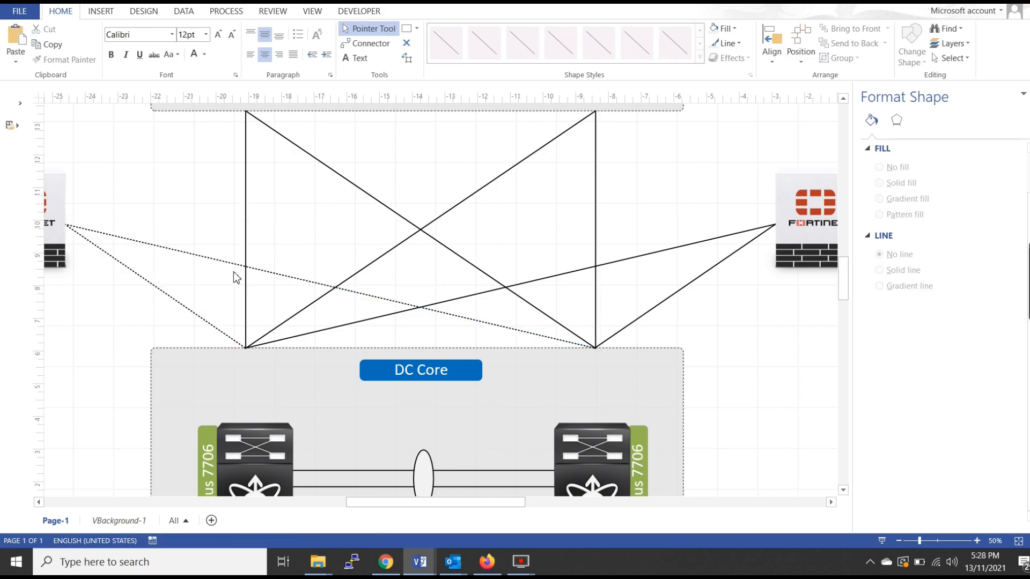
# Apply dash type 23 to both links of the right firewall as well
pyautogui.click(566, 274)
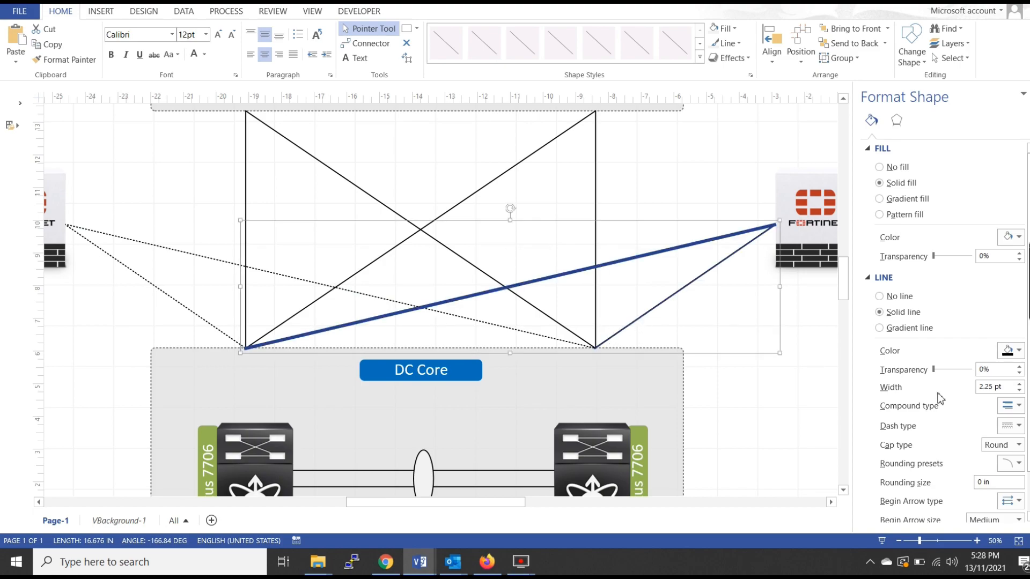
pyautogui.click(1019, 427)
pyautogui.scroll(-4, 993, 346)
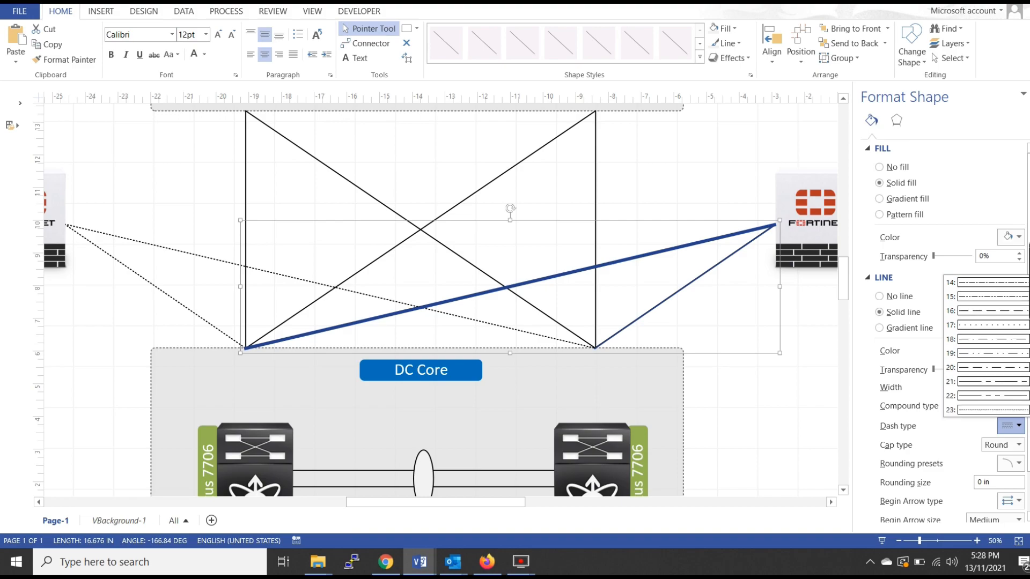
pyautogui.click(983, 410)
pyautogui.click(645, 165)
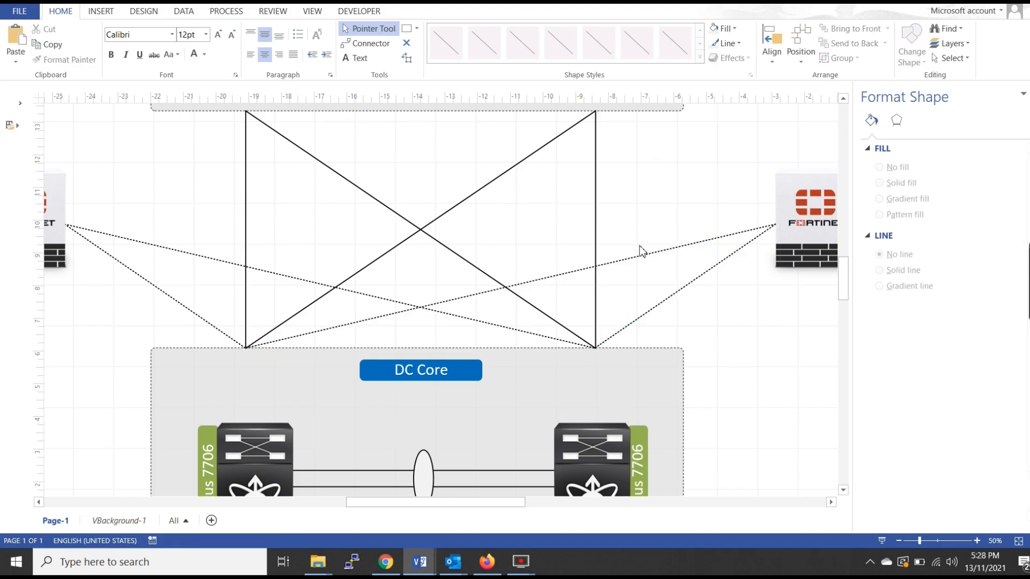
# Bend the right Fortinet firewall's long dotted link to the far DC Core connection point into a shallow upward arc with the Pencil tool
pyautogui.click(641, 256)
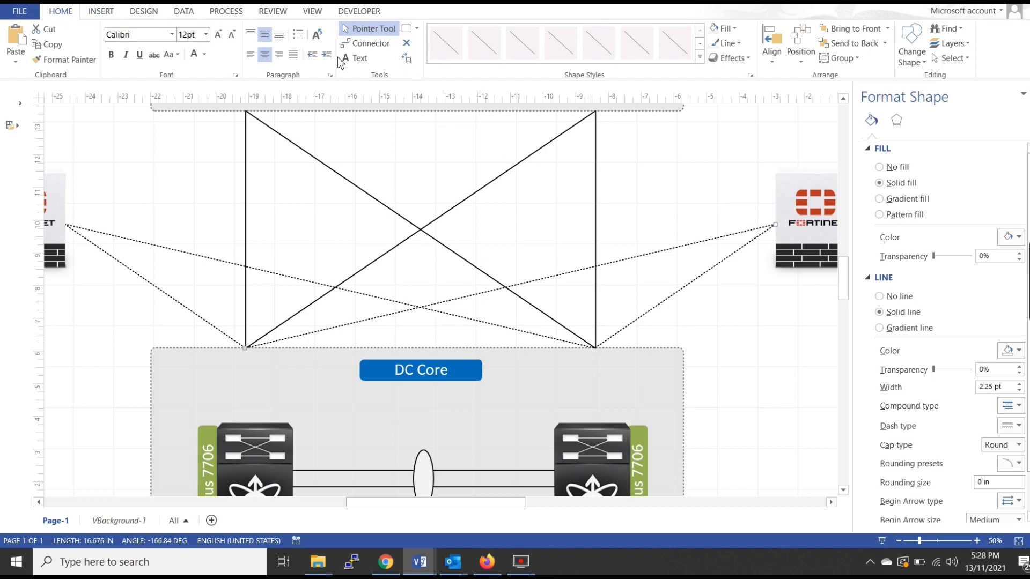
pyautogui.click(417, 28)
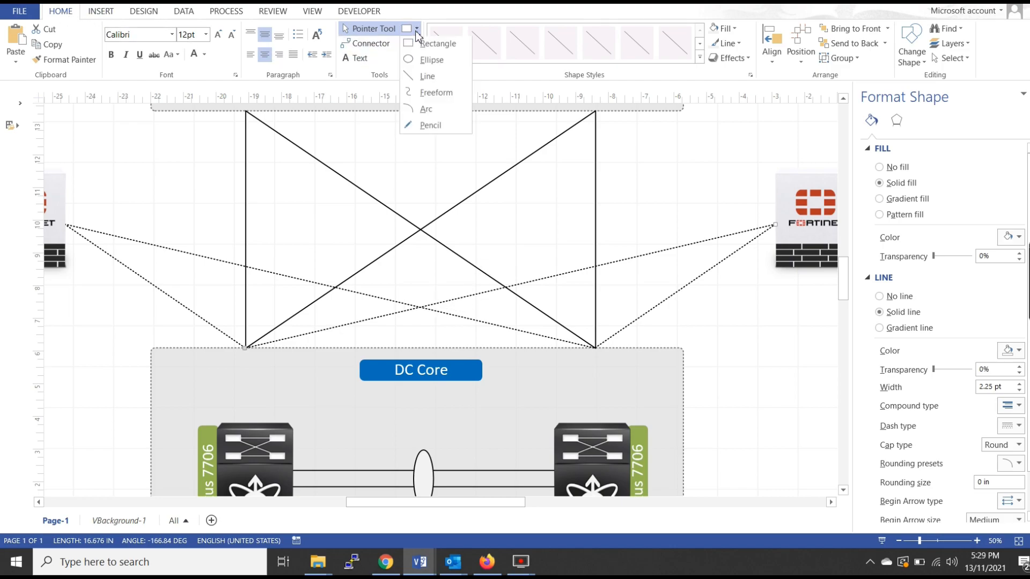
pyautogui.click(429, 128)
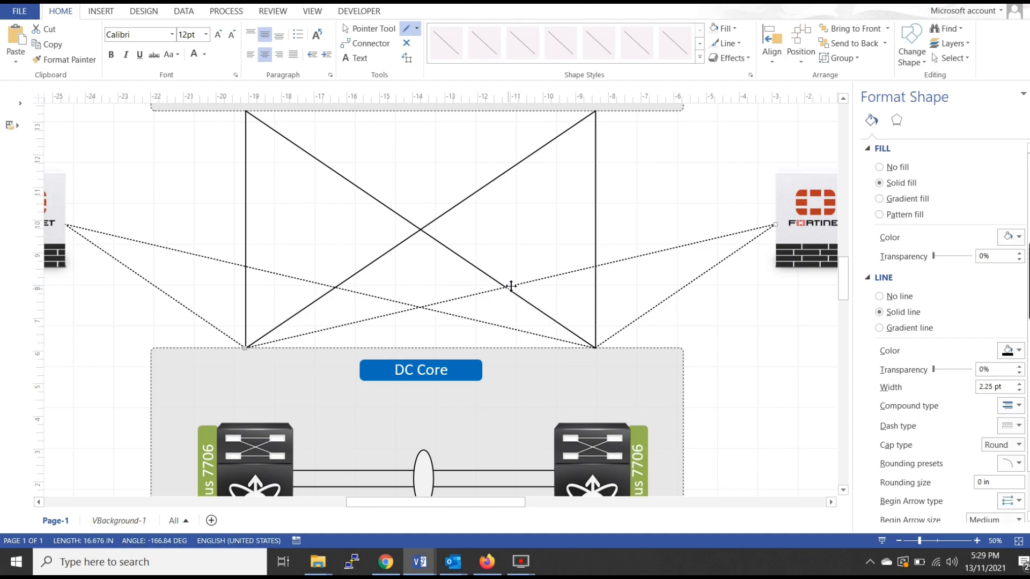
pyautogui.moveTo(509, 282); pyautogui.dragTo(506, 263)
pyautogui.moveTo(509, 265); pyautogui.dragTo(511, 268)
pyautogui.moveTo(511, 267); pyautogui.dragTo(510, 266)
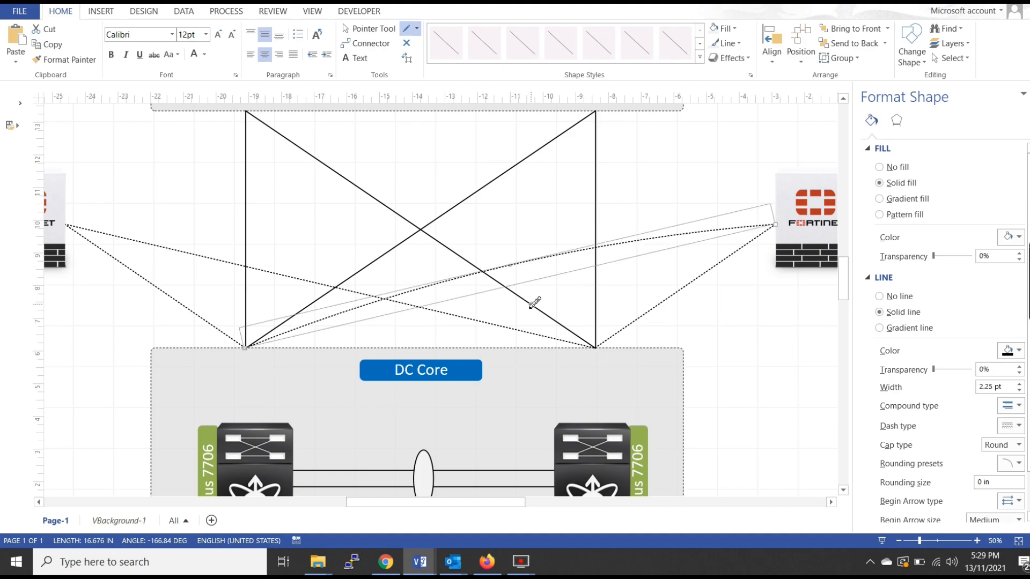
# Curve the left firewall's long dotted link upward to mirror the right one, and return to the Pointer Tool with nothing selected
pyautogui.click(227, 261)
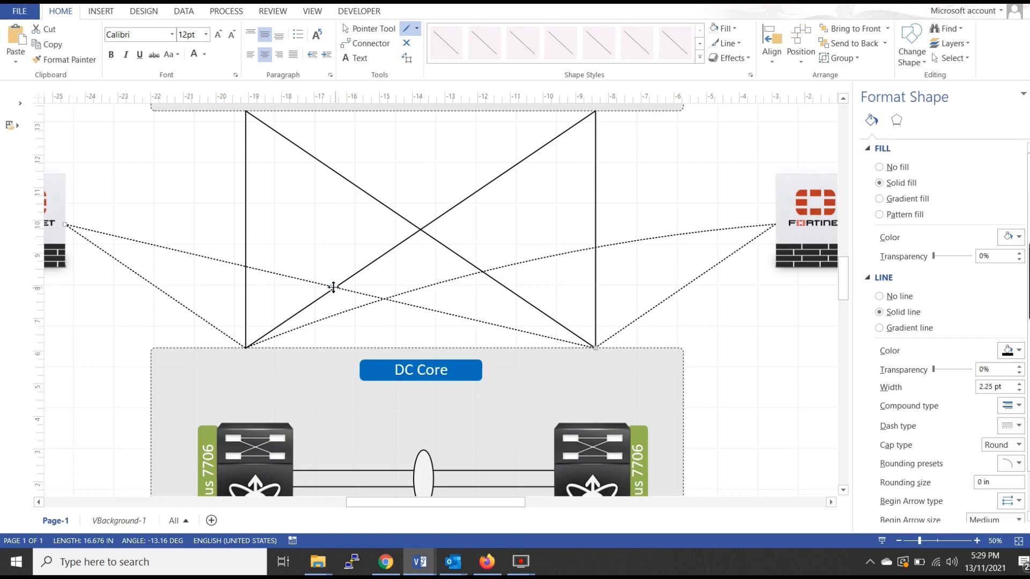
pyautogui.moveTo(333, 288); pyautogui.dragTo(345, 268)
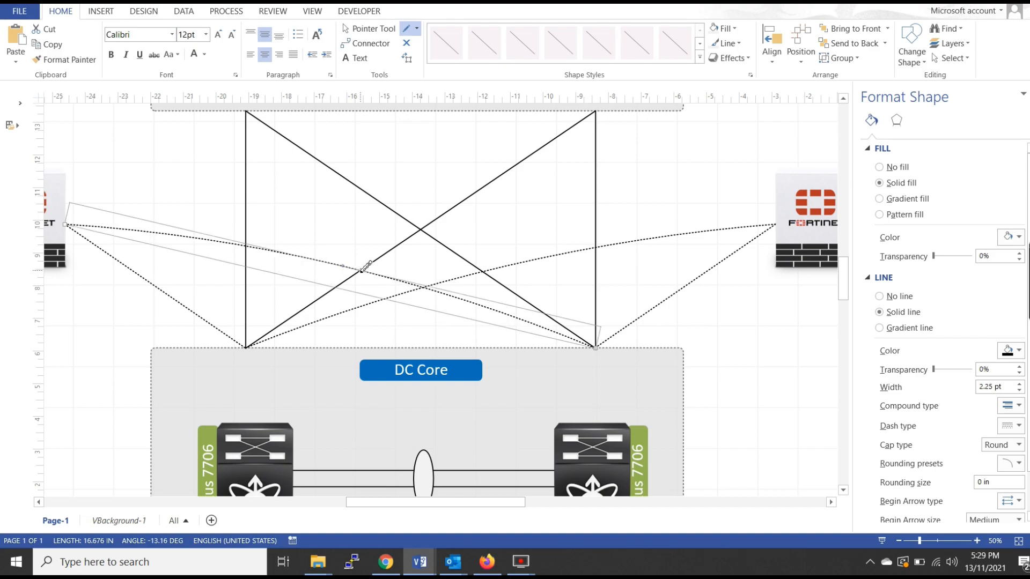
pyautogui.click(205, 154)
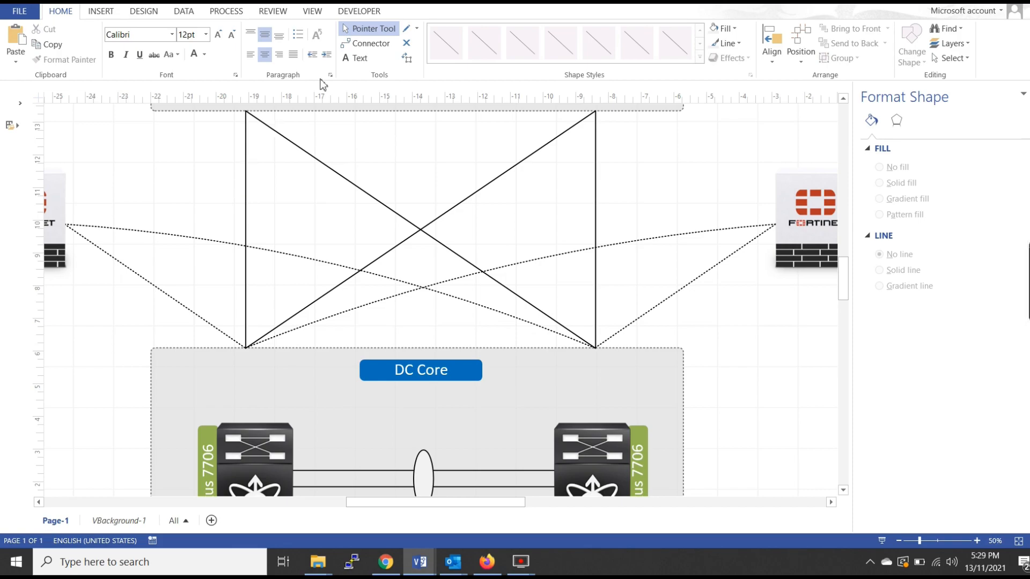
# Look over the full page and the DC Core area, and close the Format Shape pane
pyautogui.scroll(-3, 399, 245)
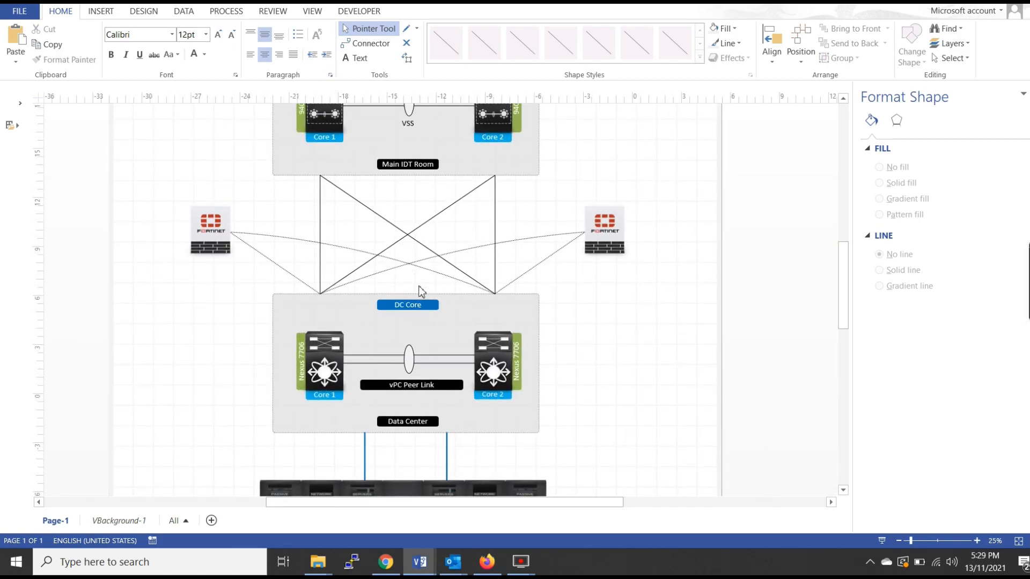
pyautogui.scroll(-2, 466, 265)
pyautogui.scroll(-3, 467, 267)
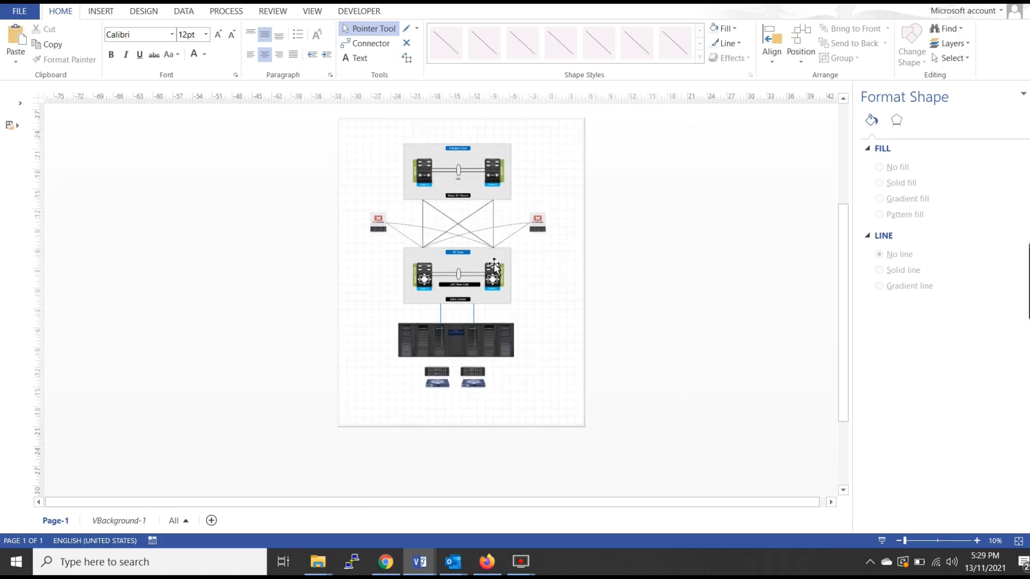
pyautogui.scroll(3, 477, 276)
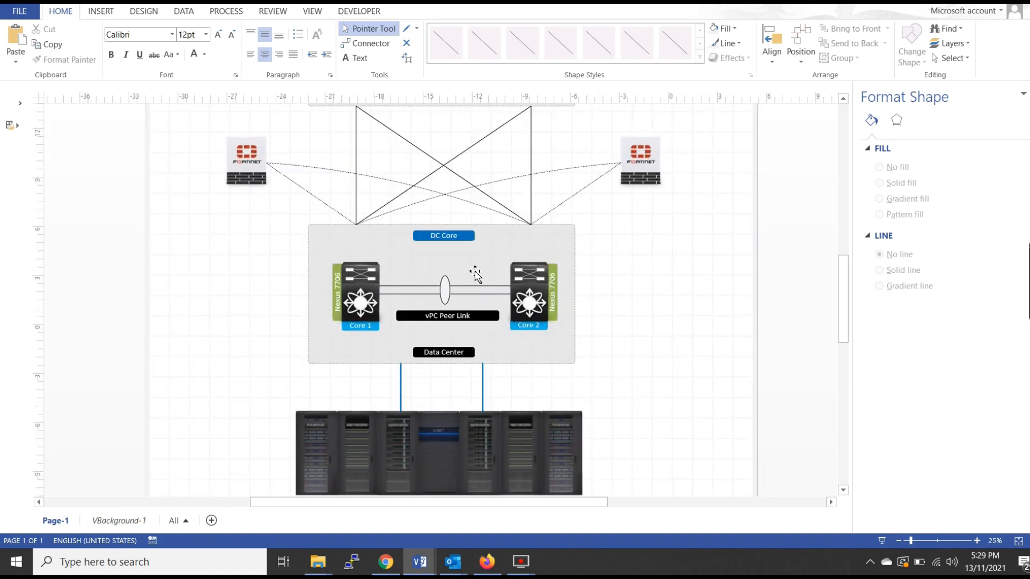
pyautogui.scroll(-1, 474, 273)
pyautogui.scroll(-2, 475, 272)
pyautogui.scroll(2, 477, 271)
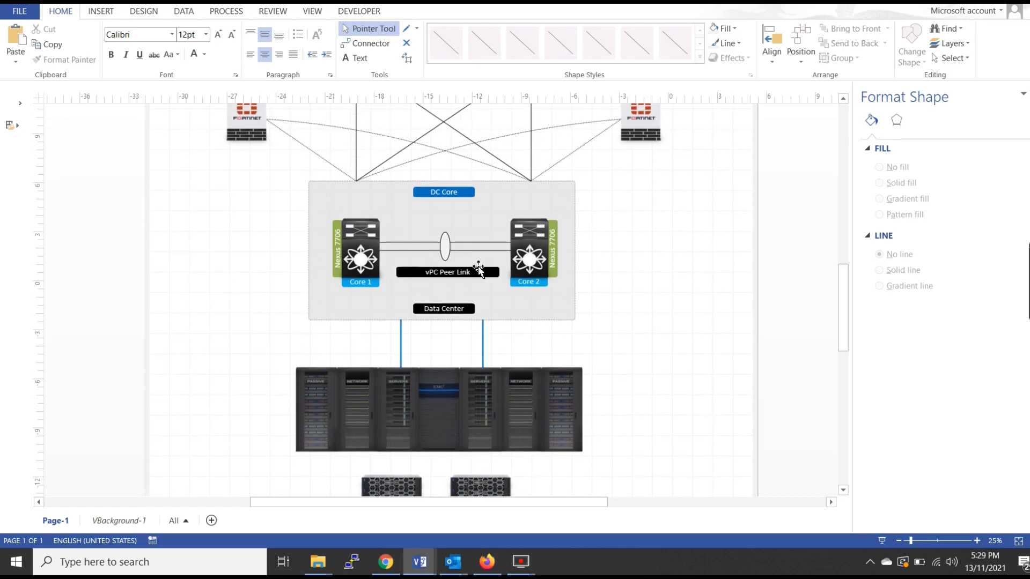
pyautogui.click(1029, 98)
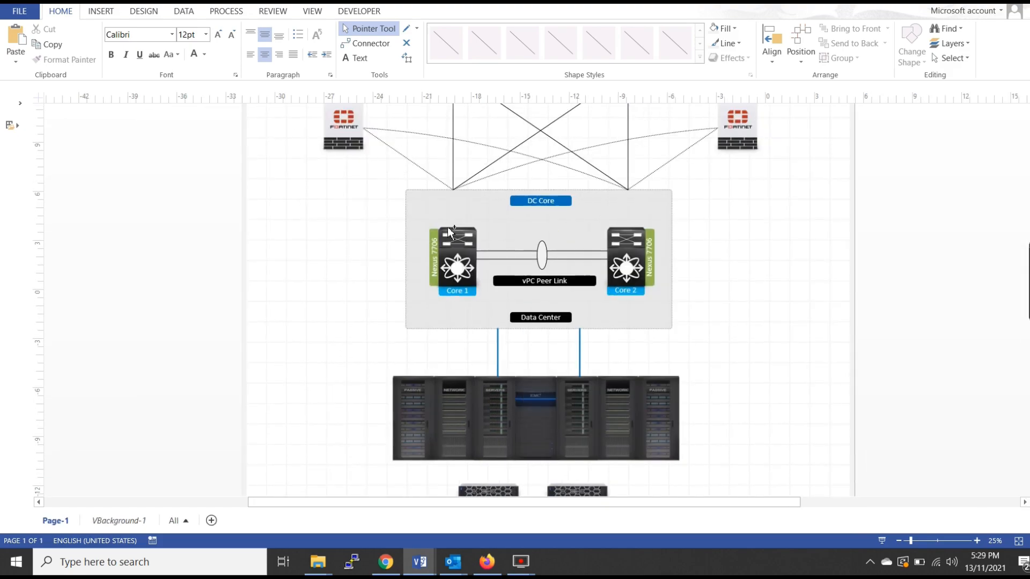